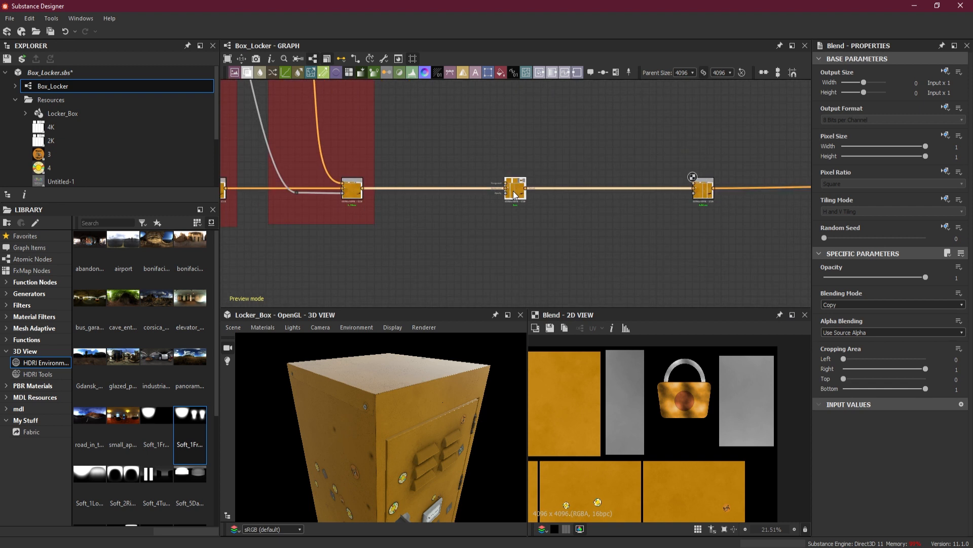
Step: Set the blending mode of the first Blend node after the Handle Albedo frame to Add (Linear Dodge)
scroll(514, 194, up, 3)
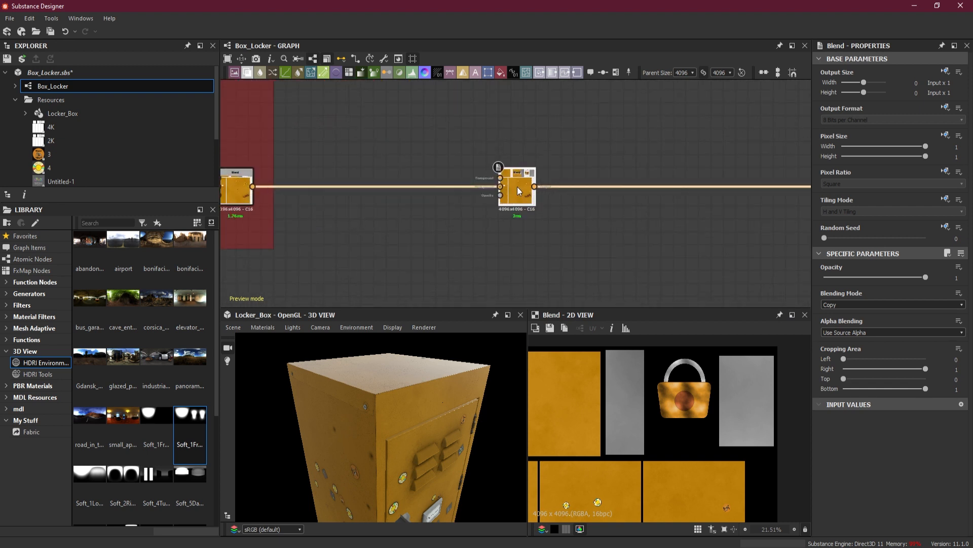
click(869, 304)
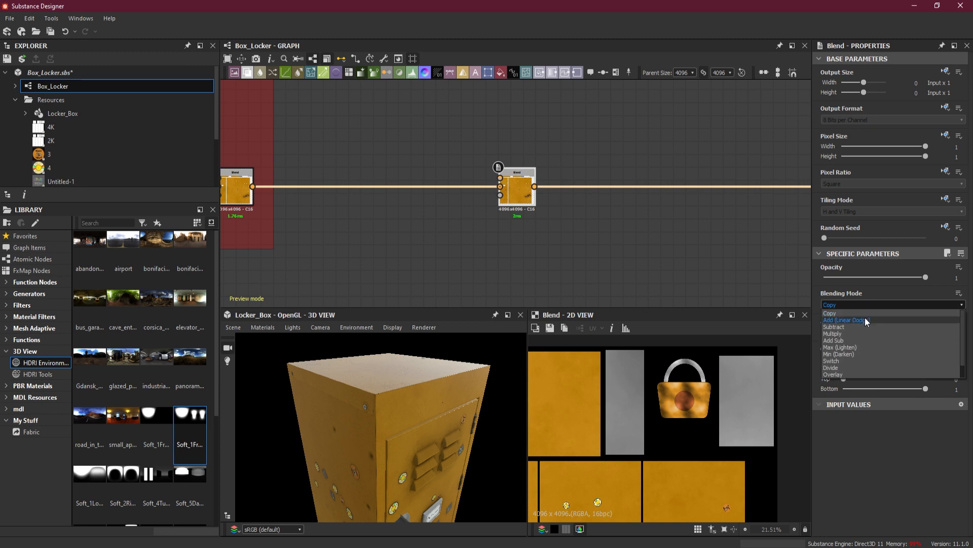
click(865, 319)
Step: Set the blending mode of the second Blend node, further along the albedo chain, to Add (Linear Dodge)
middle_drag(726, 239, 411, 228)
mouse_move(616, 229)
middle_down()
mouse_move(700, 223)
mouse_move(612, 232)
middle_up()
scroll(700, 223, down, 3)
scroll(581, 220, up, 3)
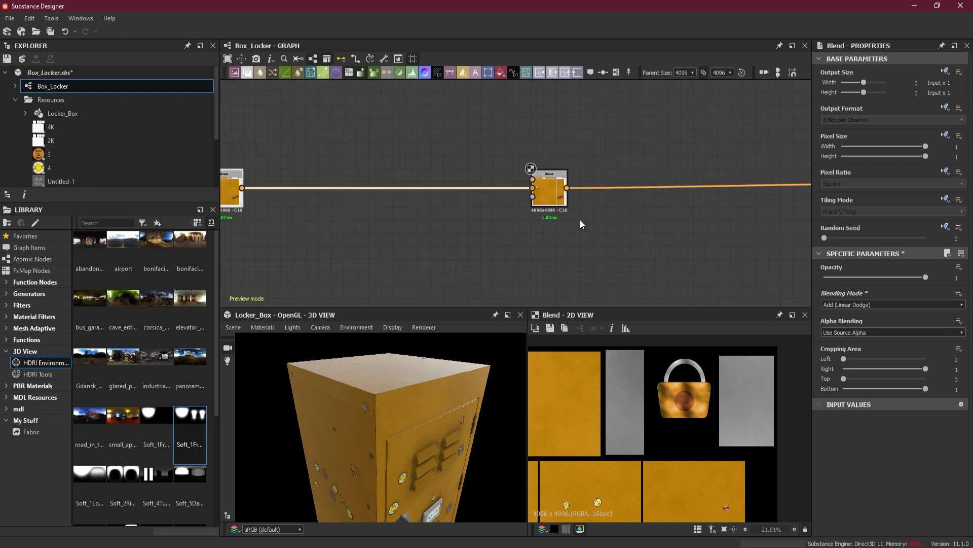
key(ctrl+z)
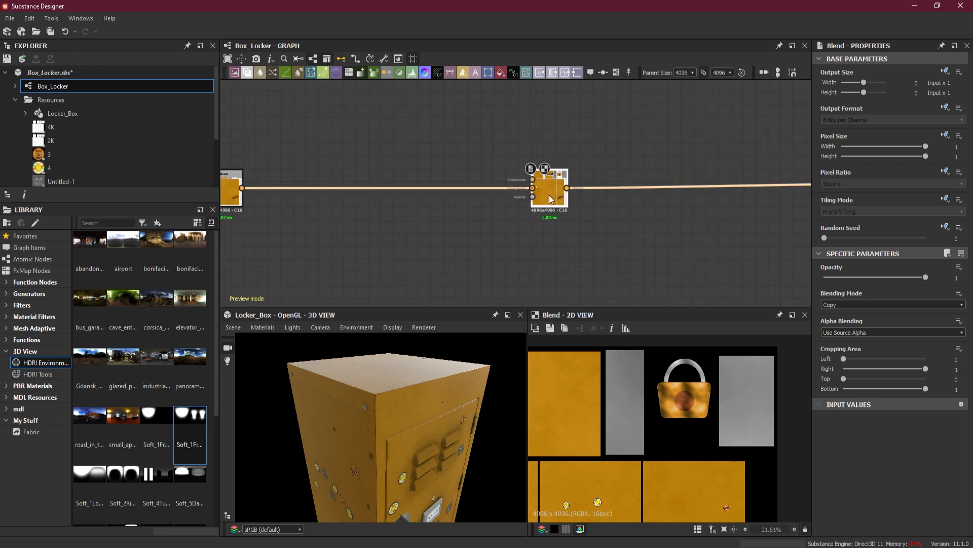
click(855, 303)
click(856, 317)
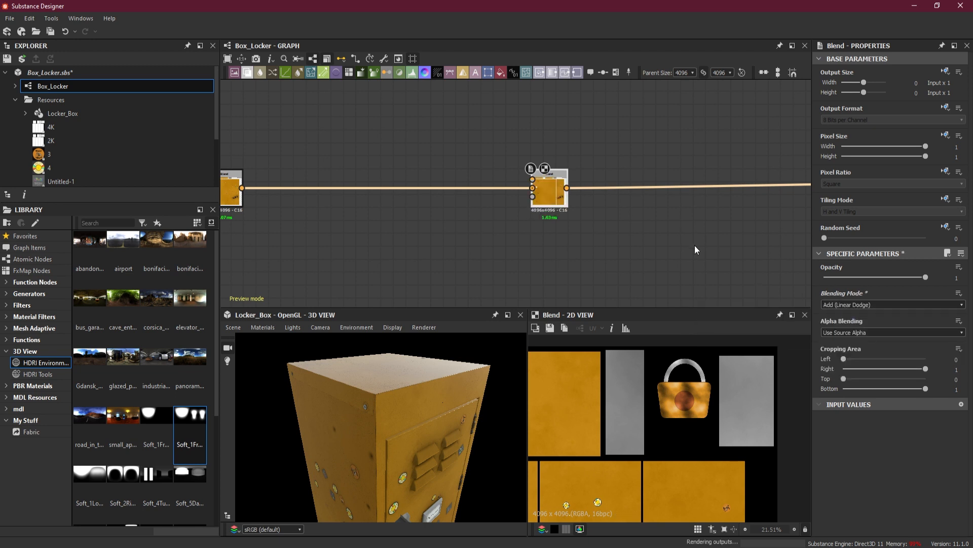
Step: Find the Edge Wear frame in the graph and show the Edge Wear node's output and parameters
scroll(693, 239, down, 4)
middle_drag(551, 258, 759, 254)
scroll(664, 247, down, 5)
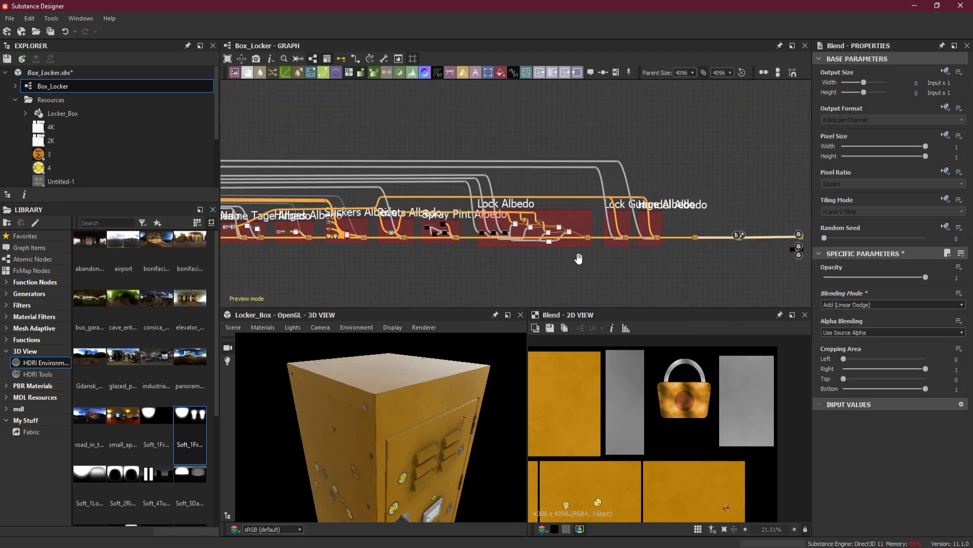
middle_drag(572, 259, 824, 258)
scroll(551, 253, down, 2)
middle_drag(653, 247, 939, 211)
scroll(607, 218, up, 3)
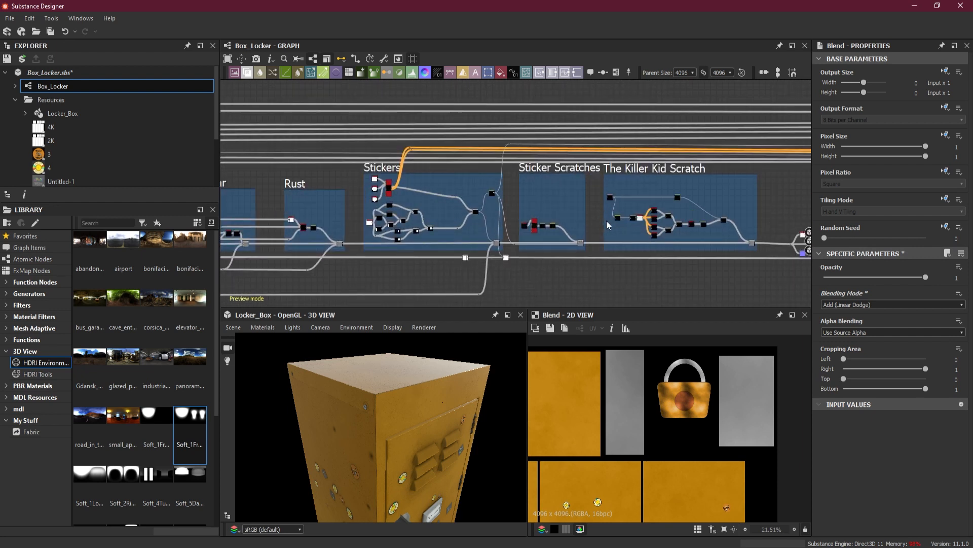
middle_drag(469, 193, 501, 182)
scroll(672, 169, up, 1)
middle_drag(709, 169, 688, 166)
middle_drag(441, 167, 665, 169)
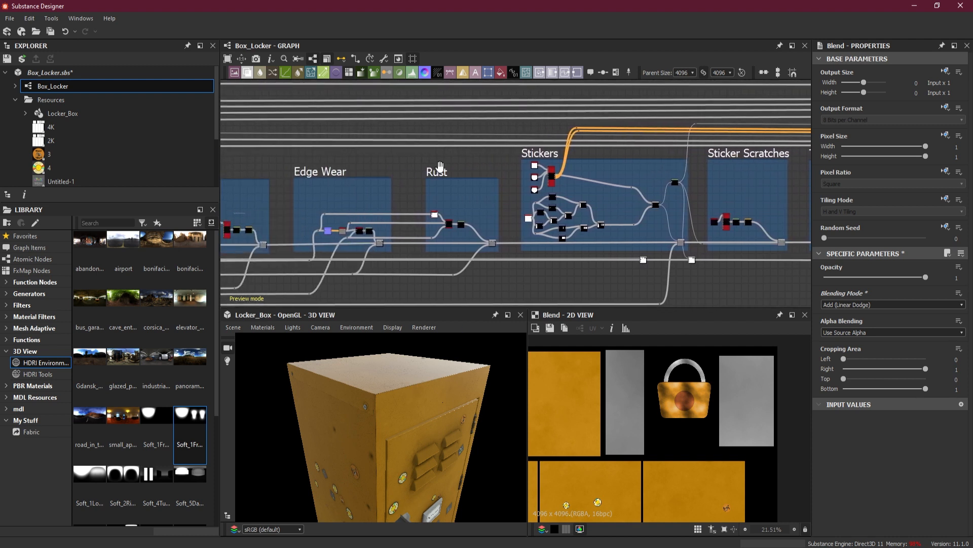
middle_drag(355, 165, 569, 165)
middle_drag(390, 166, 591, 166)
middle_drag(731, 167, 592, 184)
scroll(579, 190, up, 4)
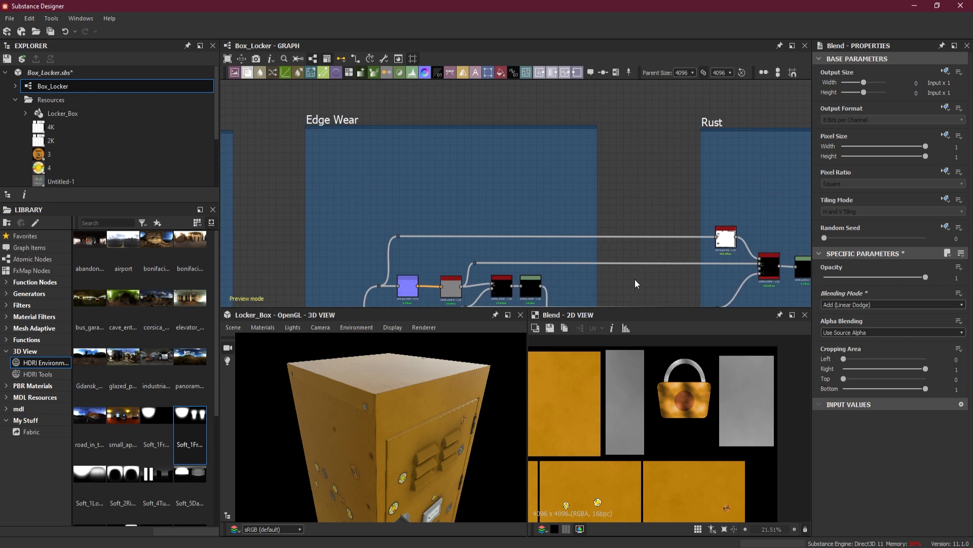
middle_drag(635, 279, 637, 163)
scroll(531, 154, up, 8)
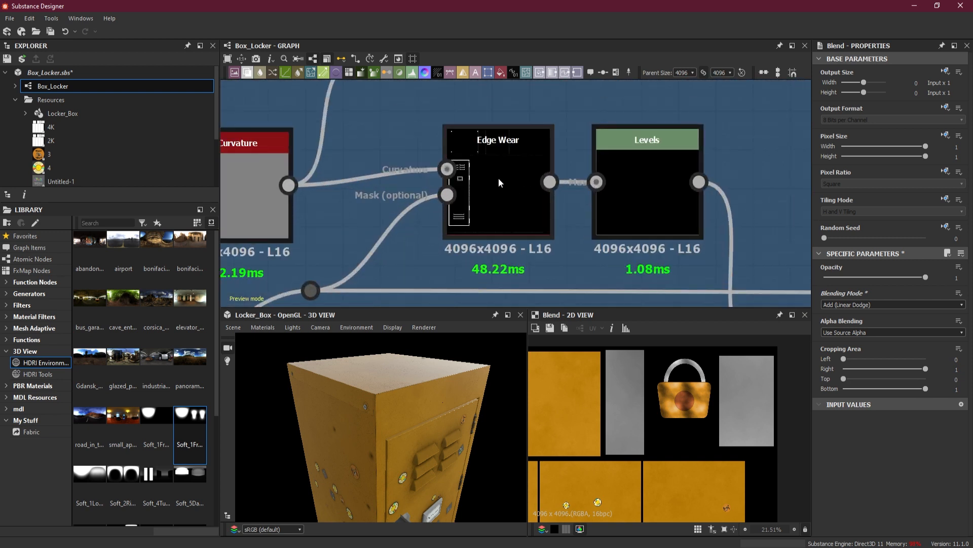
double_click(499, 178)
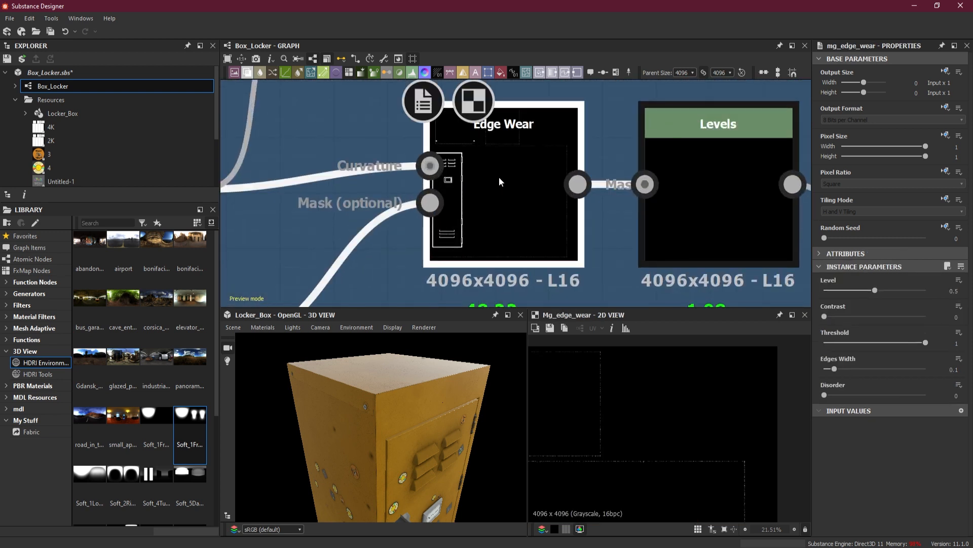
Step: Pull a link from the Edge Wear node's output up above the frames and place a dot node on it
scroll(528, 189, down, 5)
scroll(529, 189, down, 6)
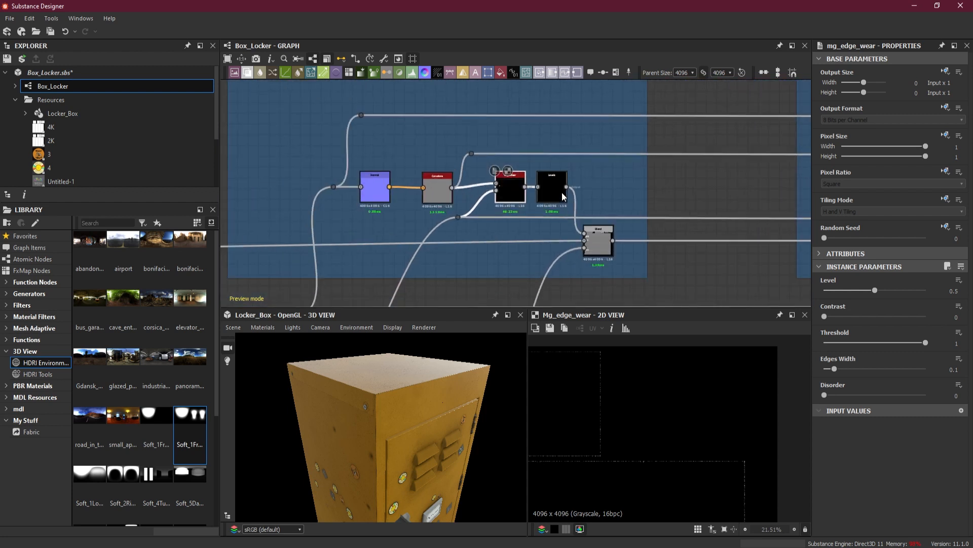
middle_drag(550, 193, 516, 239)
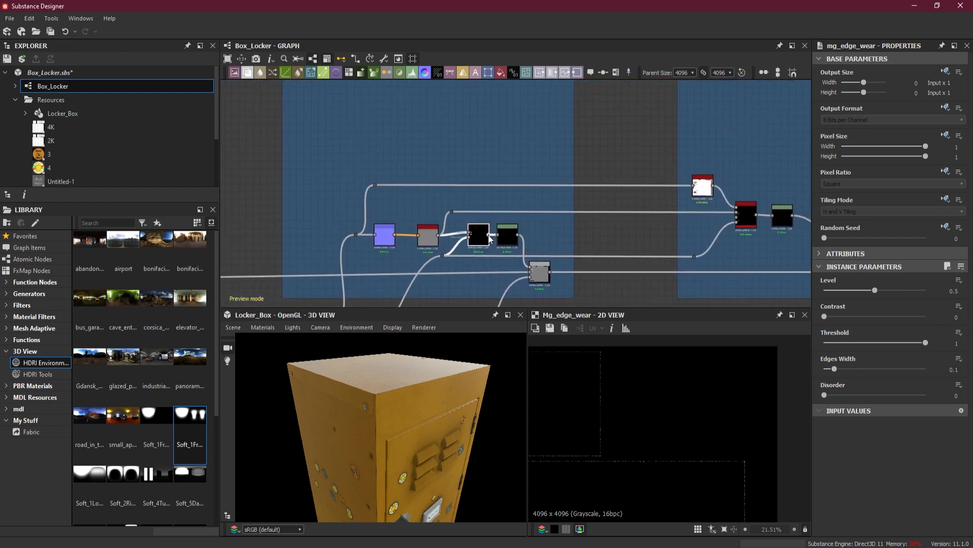
drag(488, 235, 507, 157)
scroll(500, 153, down, 4)
scroll(506, 148, down, 5)
alt+click(506, 138)
Step: Connect the edge wear dot to the opacity input of the first Blend node after the Handle Albedo frame
middle_drag(668, 138, 328, 157)
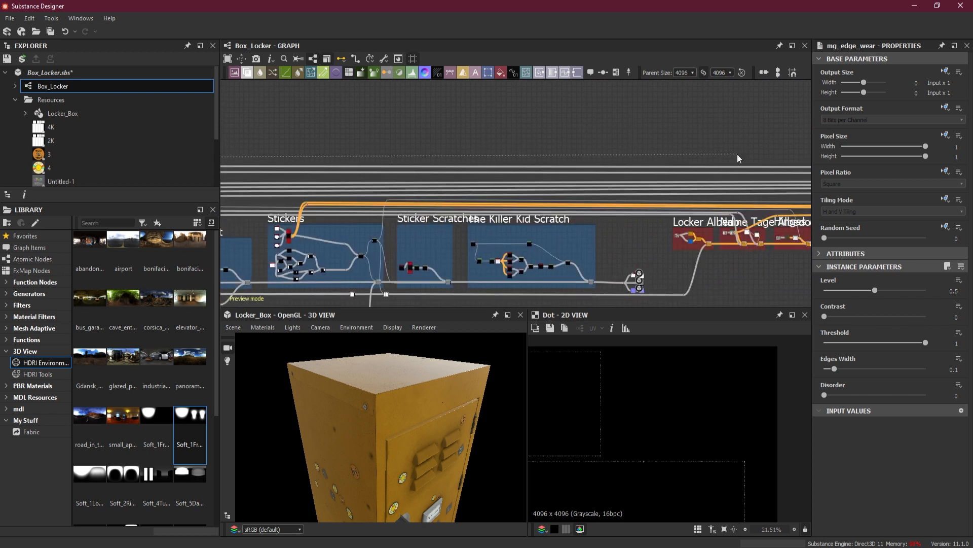
middle_drag(737, 155, 368, 131)
middle_drag(745, 131, 542, 130)
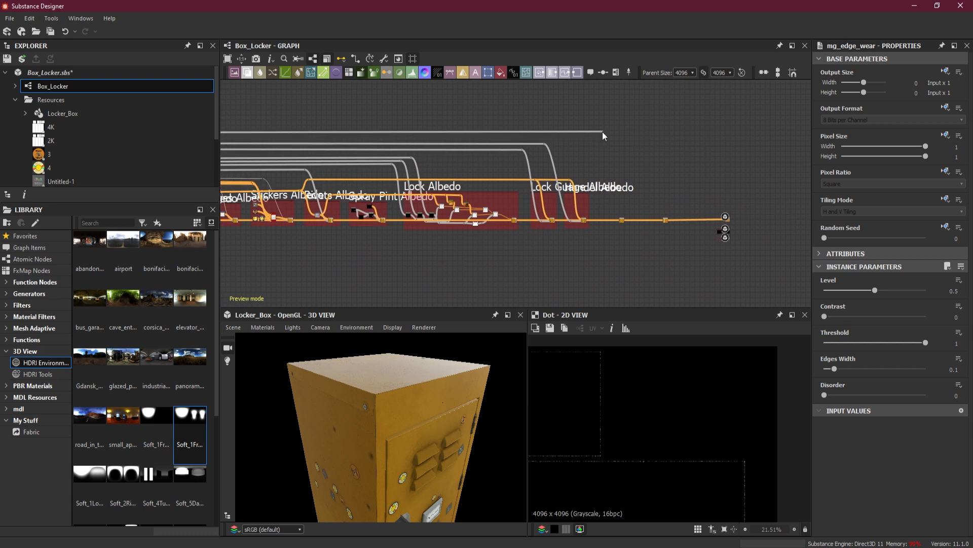
scroll(610, 216, up, 5)
scroll(615, 214, up, 3)
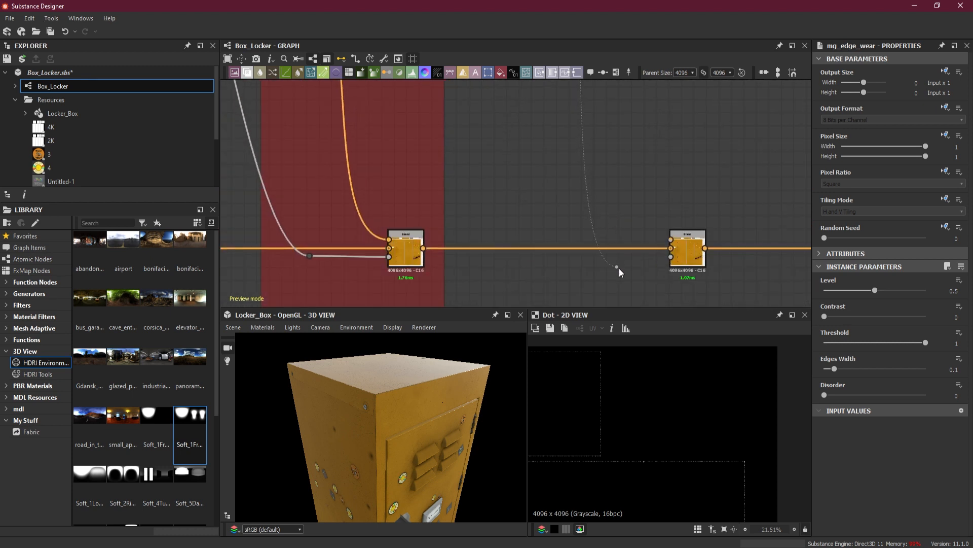
click(668, 257)
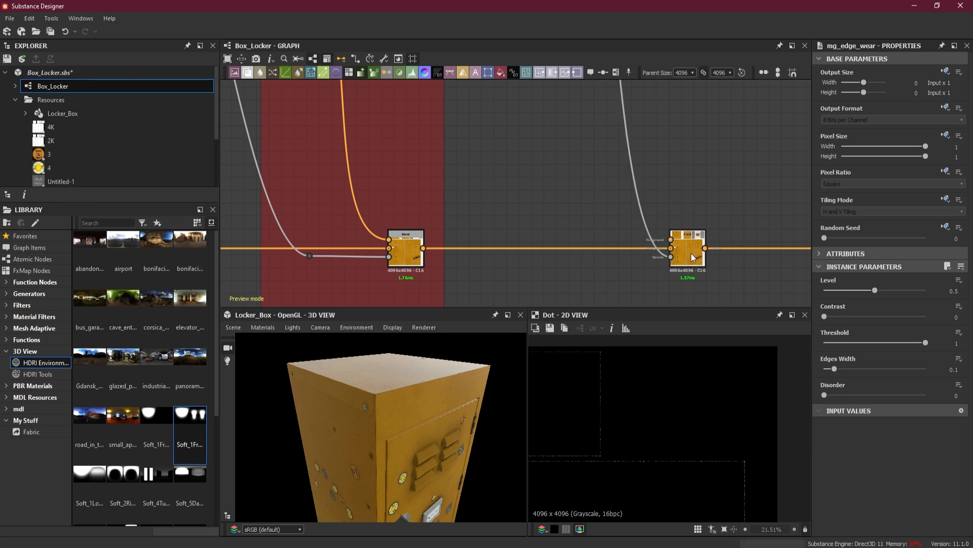
Step: Add a Moisture Noise node and place it before the Blend node, above the main albedo link
double_click(689, 249)
scroll(689, 248, up, 2)
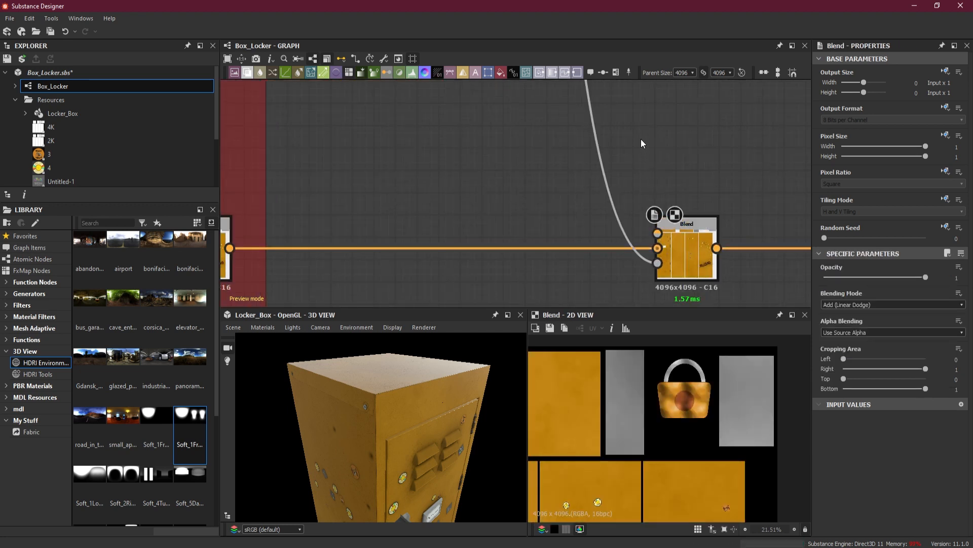
key(space)
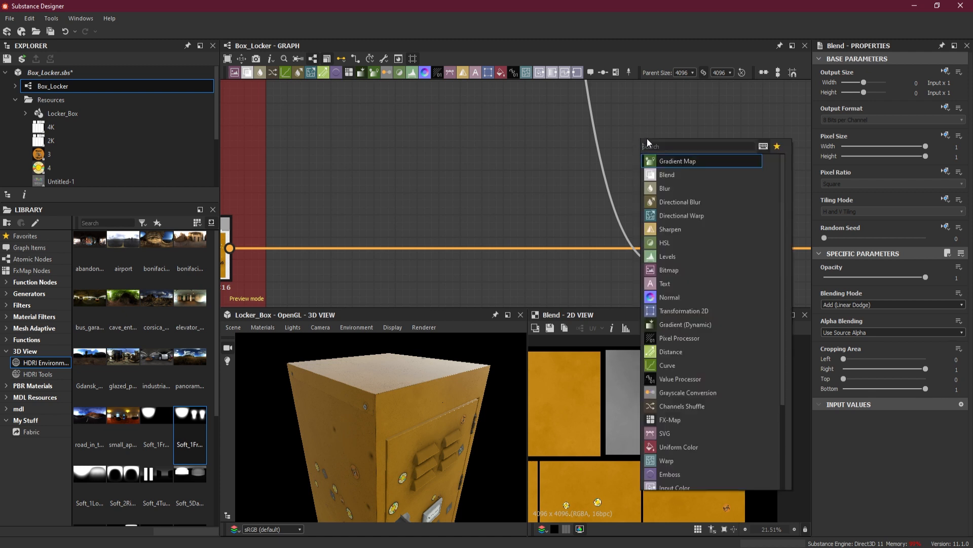
text(moi)
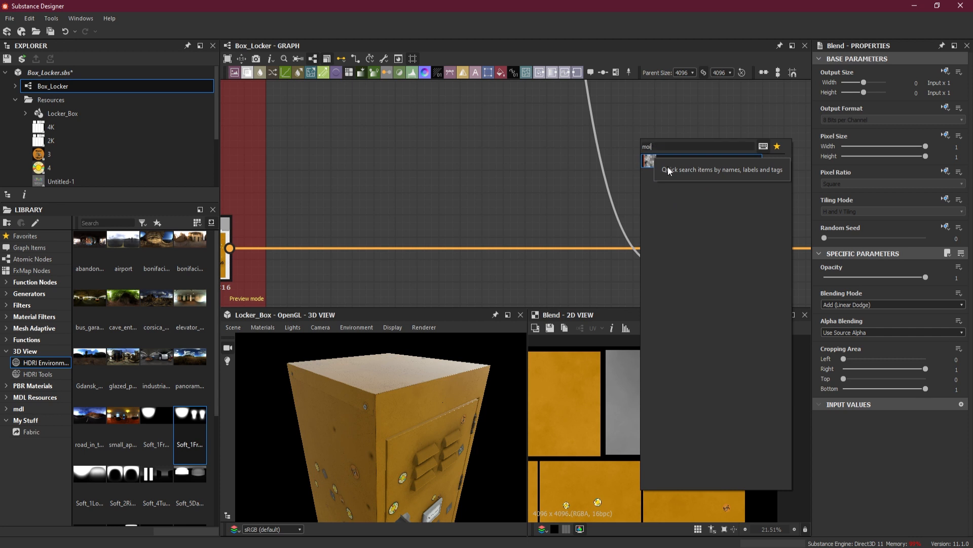
click(649, 161)
drag(645, 150, 540, 190)
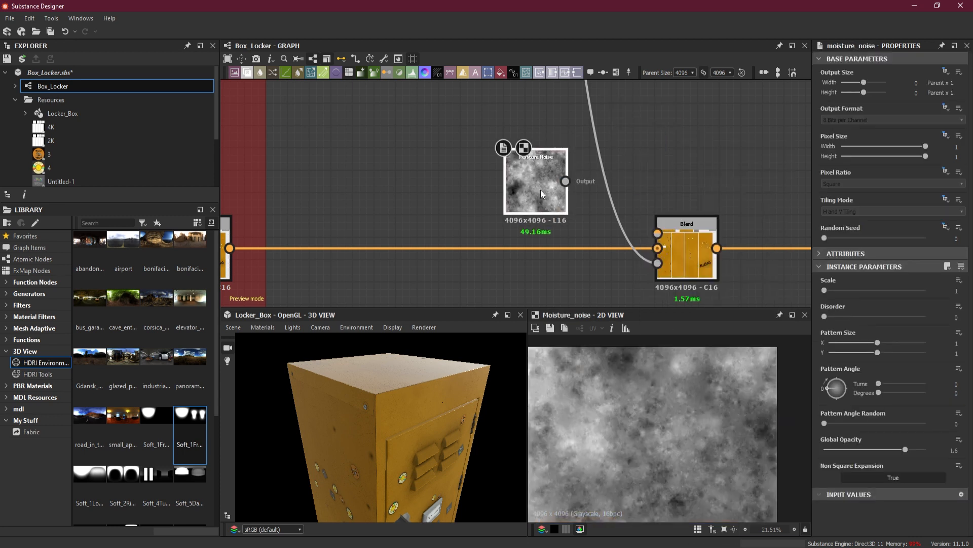
Step: Set the Moisture Noise node's scale to 4, judging the pattern in the 2D view
scroll(541, 190, up, 2)
middle_drag(595, 208, 512, 177)
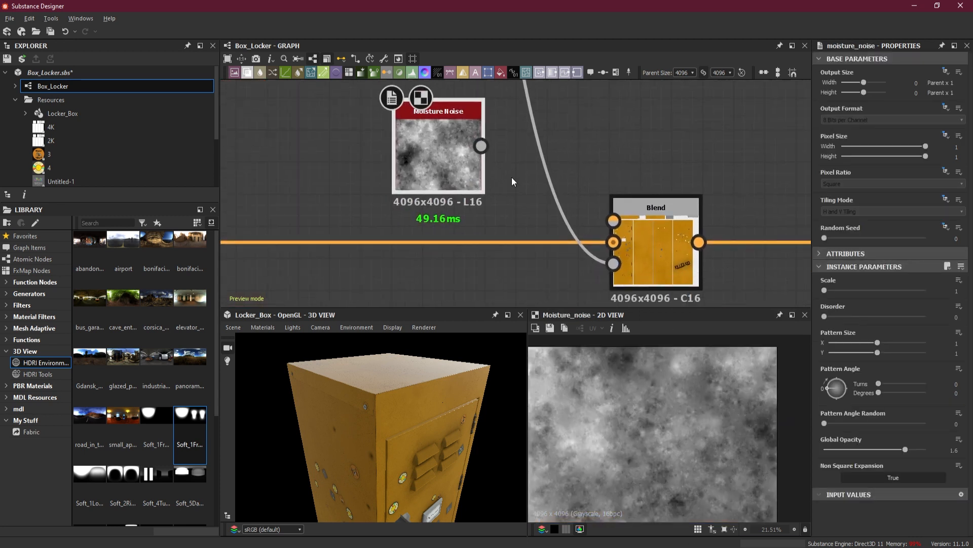
drag(825, 290, 908, 287)
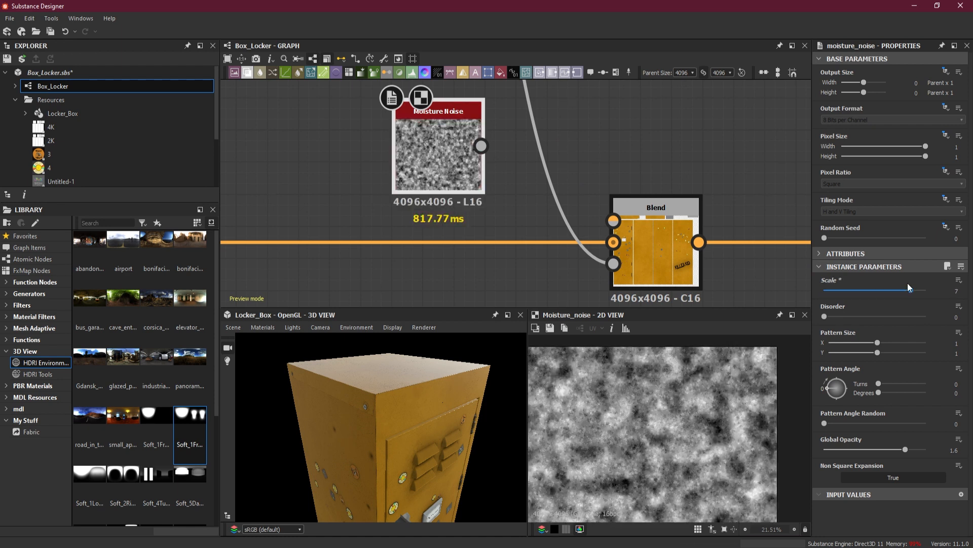
drag(909, 288, 898, 289)
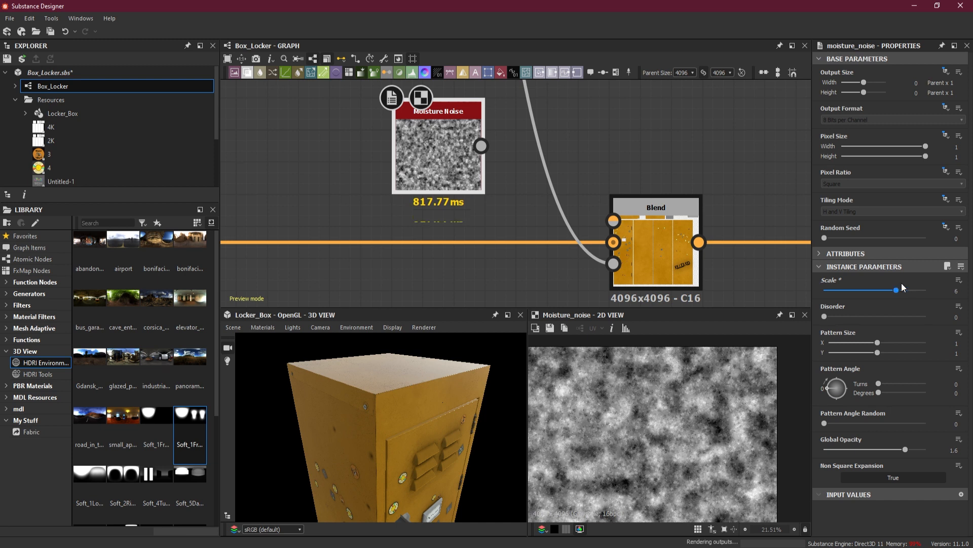
scroll(649, 388, down, 1)
scroll(649, 387, down, 1)
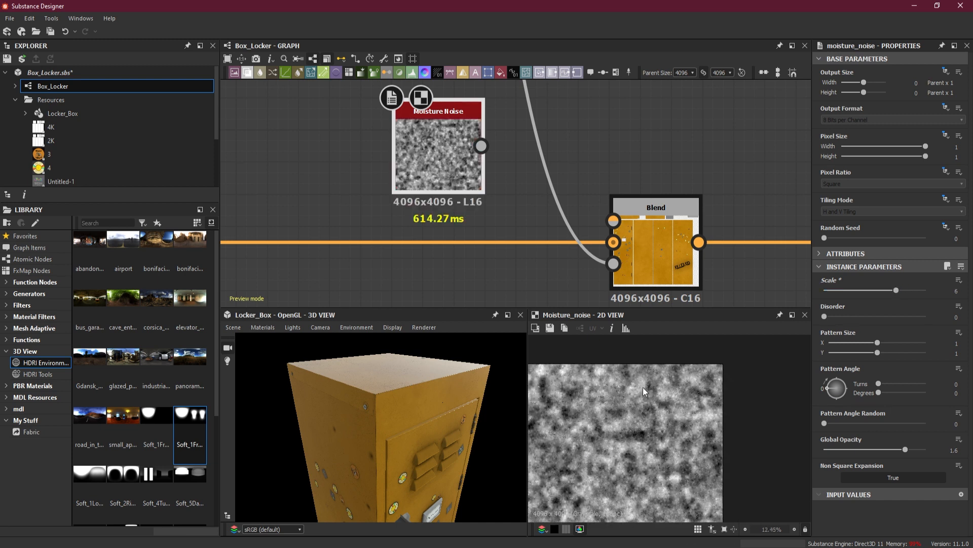
scroll(694, 366, down, 3)
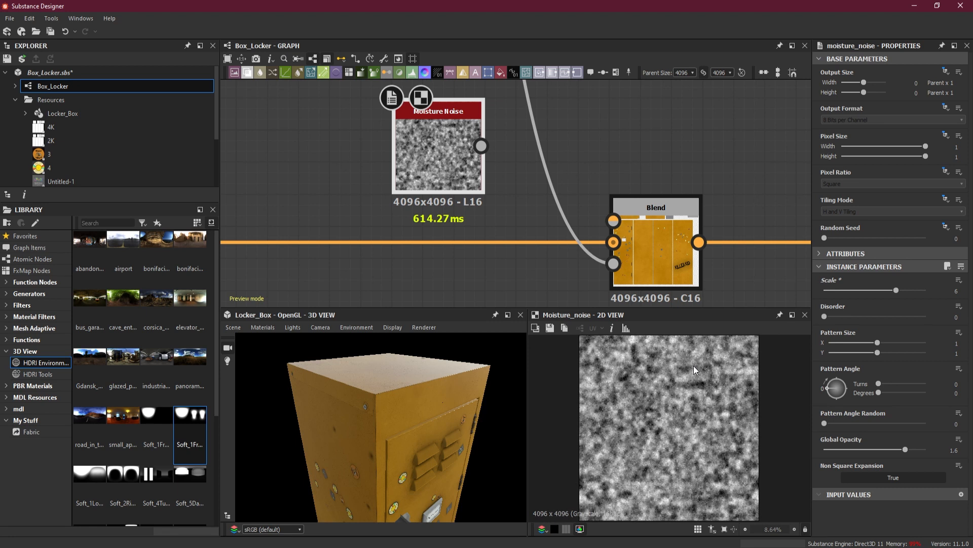
scroll(694, 366, up, 1)
drag(896, 297, 874, 298)
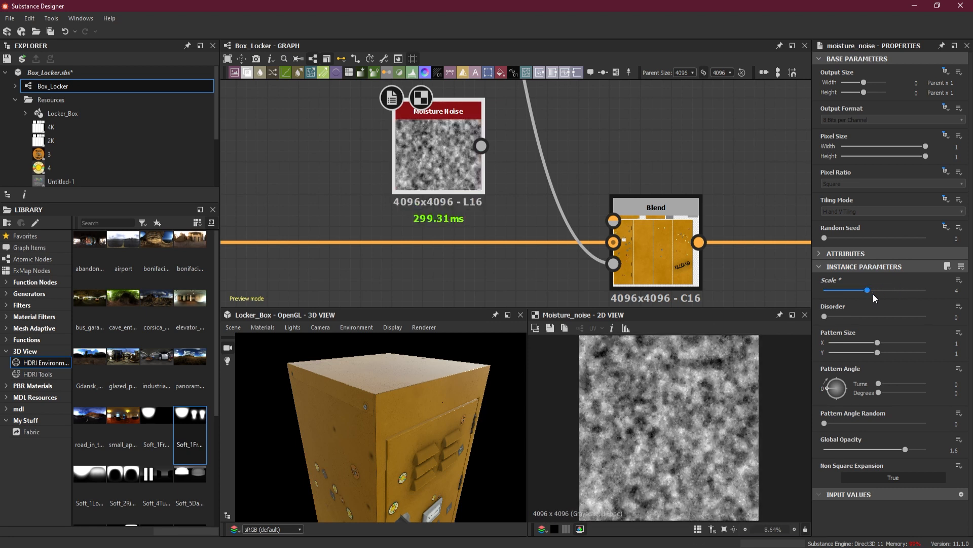
drag(871, 293, 874, 288)
Step: Connect the Moisture Noise output to the Blend node's foreground input through a Gradient Map node
scroll(509, 159, up, 2)
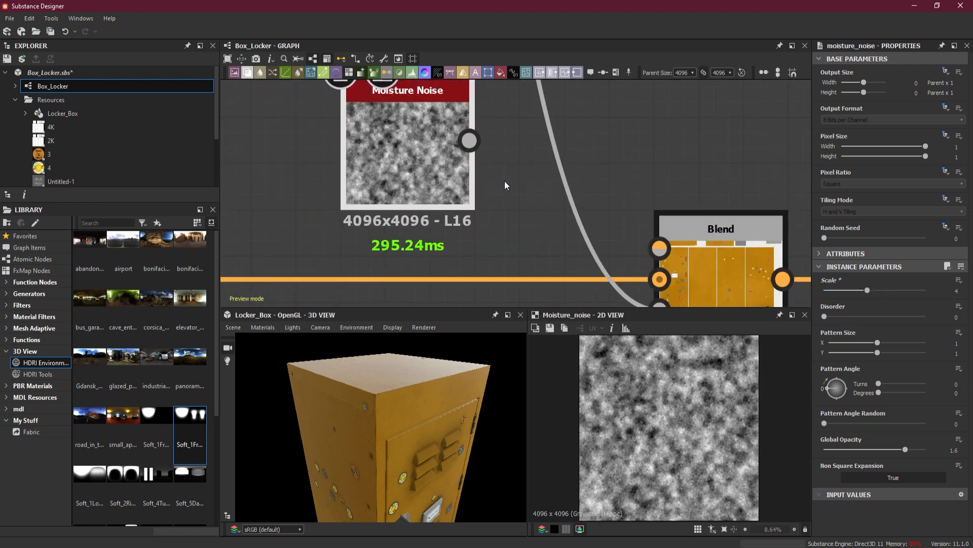
scroll(446, 148, down, 4)
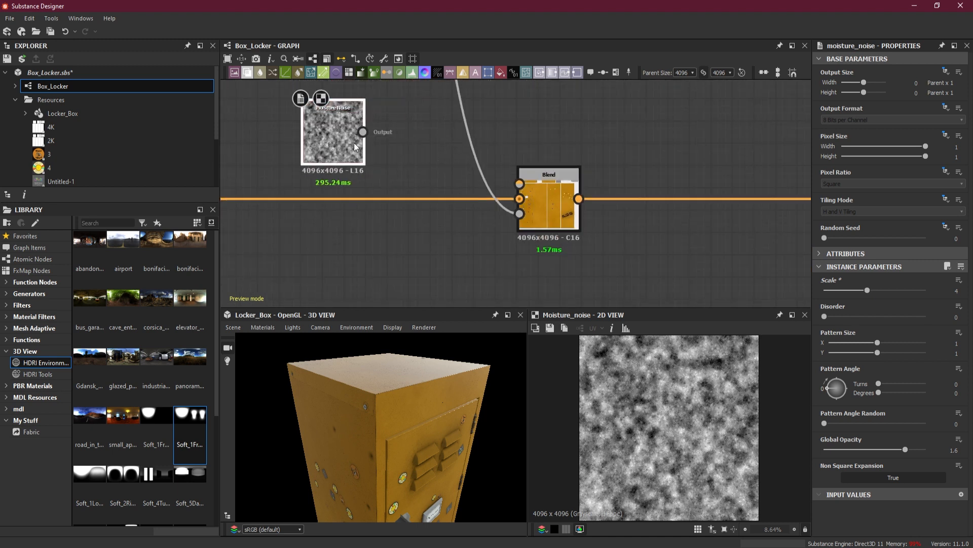
drag(394, 130, 520, 189)
click(456, 153)
scroll(531, 186, up, 3)
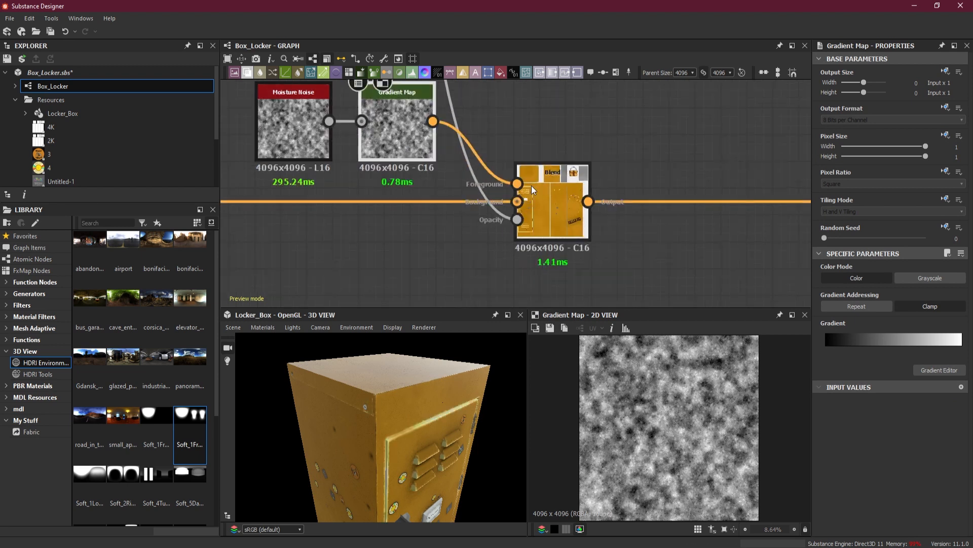
Step: Examine the Blend node's edge wear result in the 2D view and on the 3D locker's door and edges
double_click(567, 184)
scroll(628, 380, up, 3)
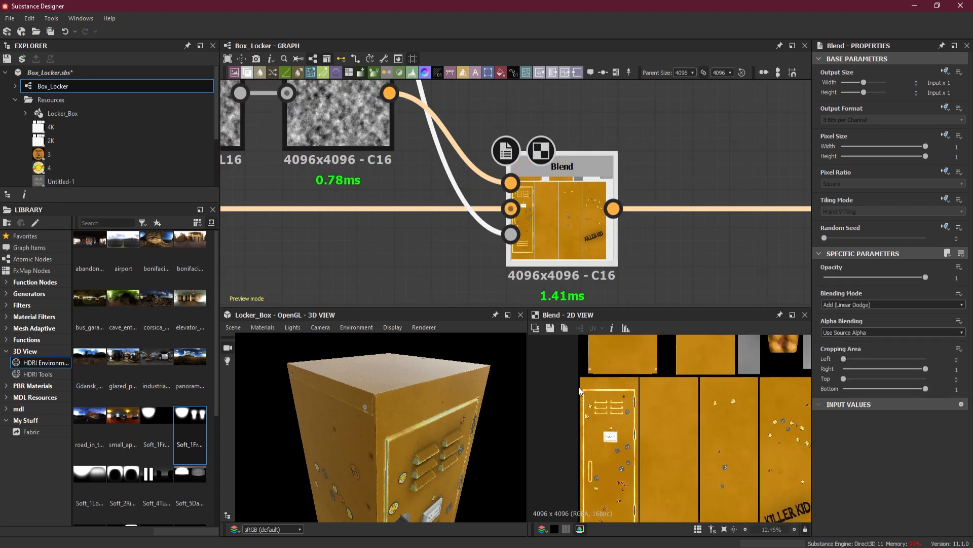
drag(392, 427, 383, 448)
scroll(385, 387, up, 7)
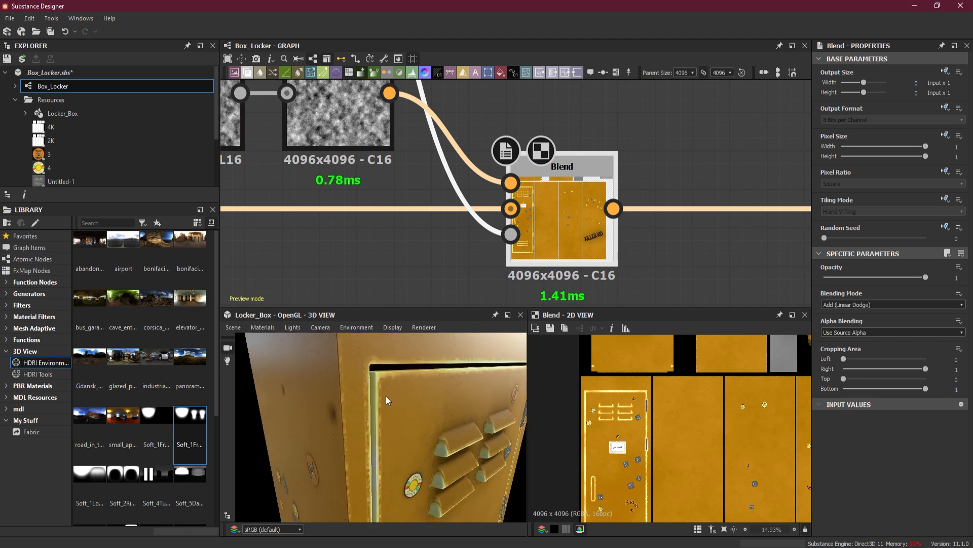
drag(384, 397, 359, 403)
scroll(336, 399, down, 3)
scroll(349, 381, down, 5)
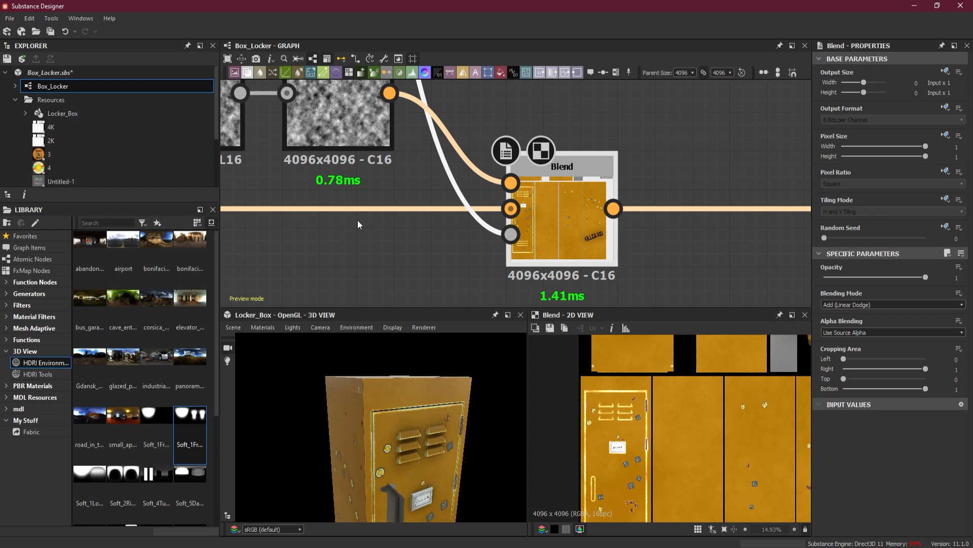
Step: Pick the edge wear Gradient Map's gradient from the light grey scratched metal reference image
click(342, 127)
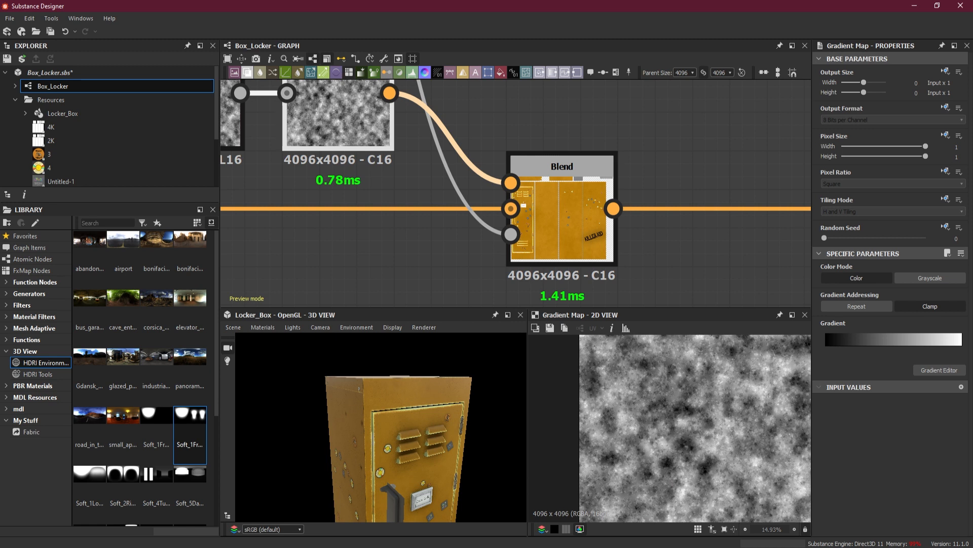
right_drag(972, 204, 463, 209)
scroll(364, 210, up, 2)
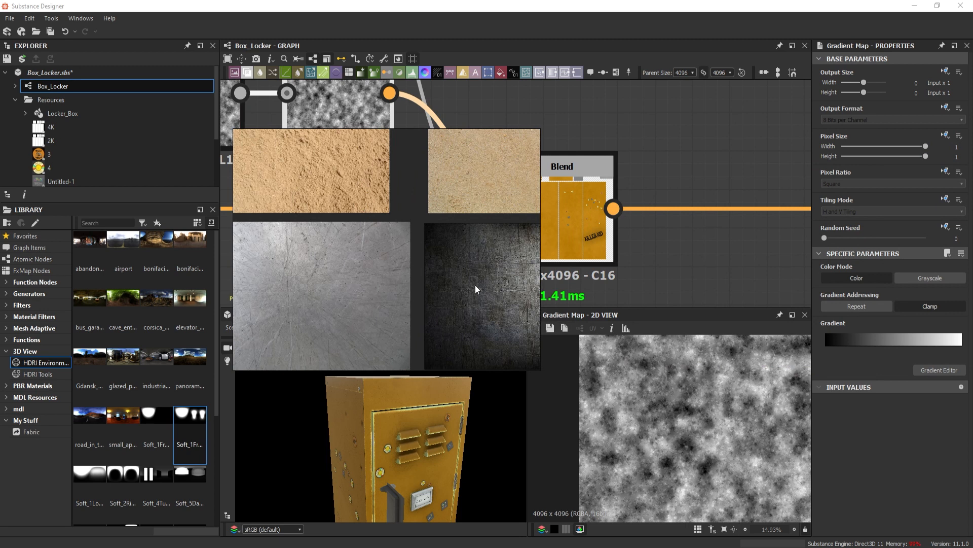
right_drag(475, 285, 285, 249)
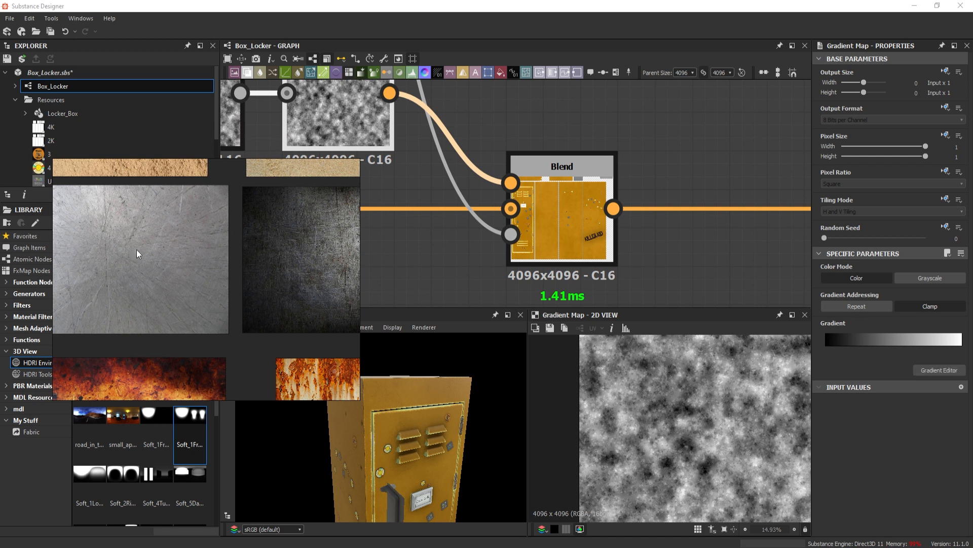
click(933, 370)
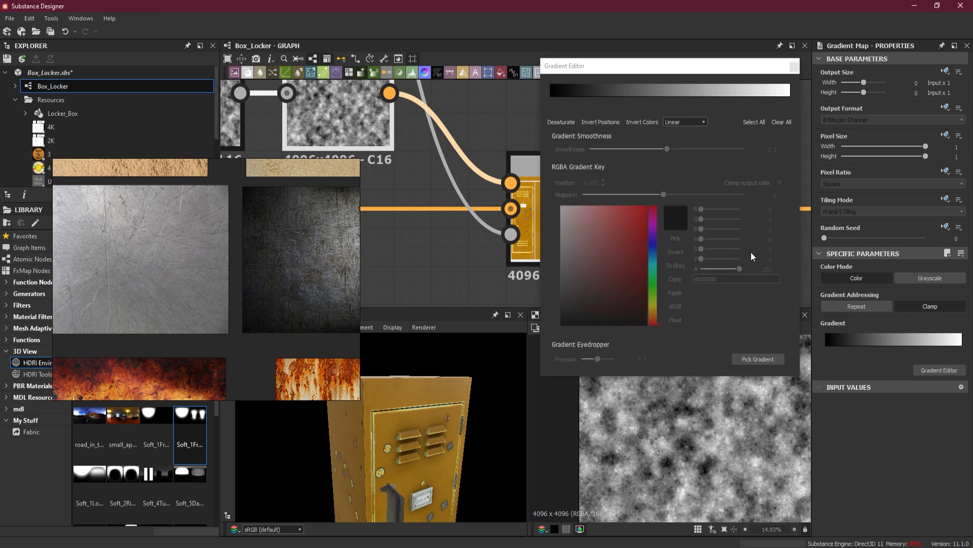
click(758, 359)
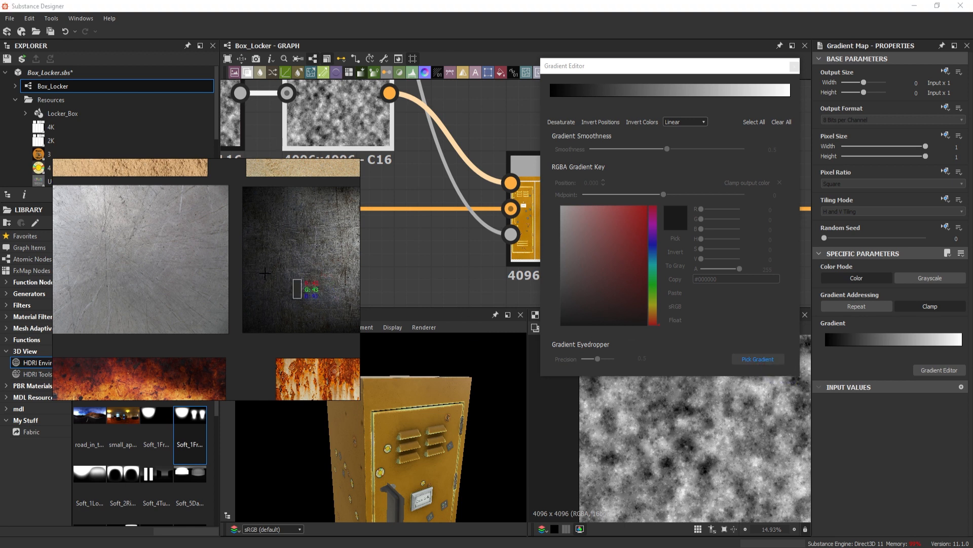
drag(116, 225, 170, 261)
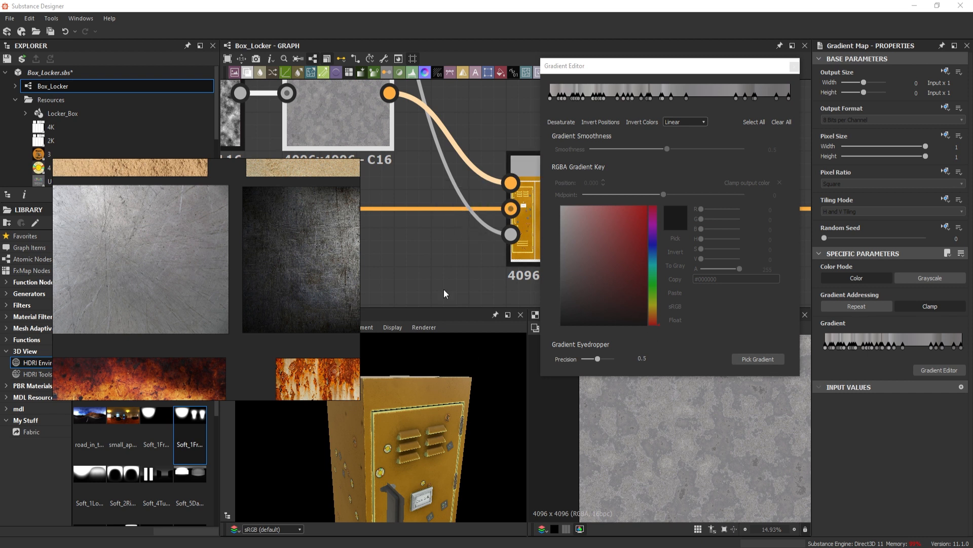
Step: Set the Gradient Map's gradient interpolation to Smooth, checking the edge wear on the 3D locker's upper corner
scroll(410, 376, up, 5)
drag(404, 371, 457, 406)
scroll(444, 381, up, 3)
scroll(454, 393, up, 3)
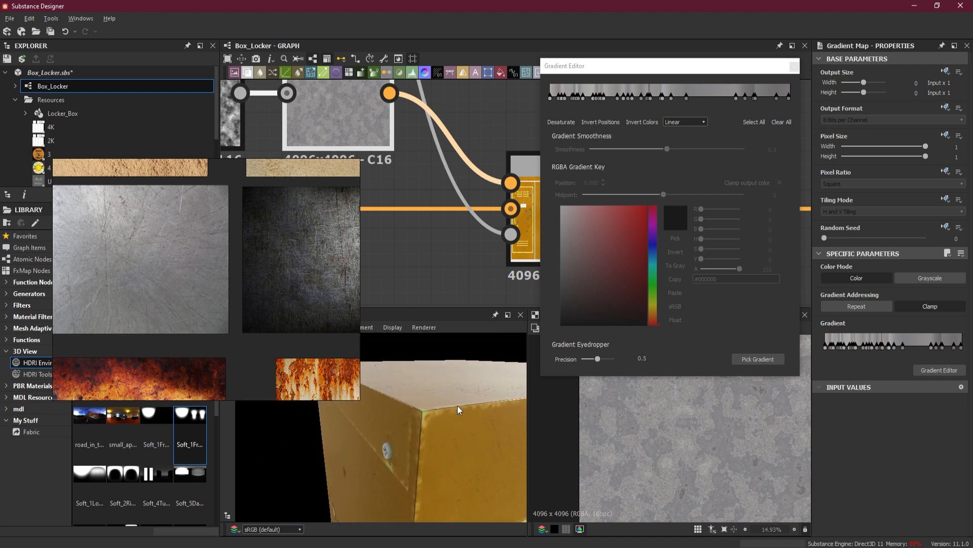
click(685, 122)
click(689, 145)
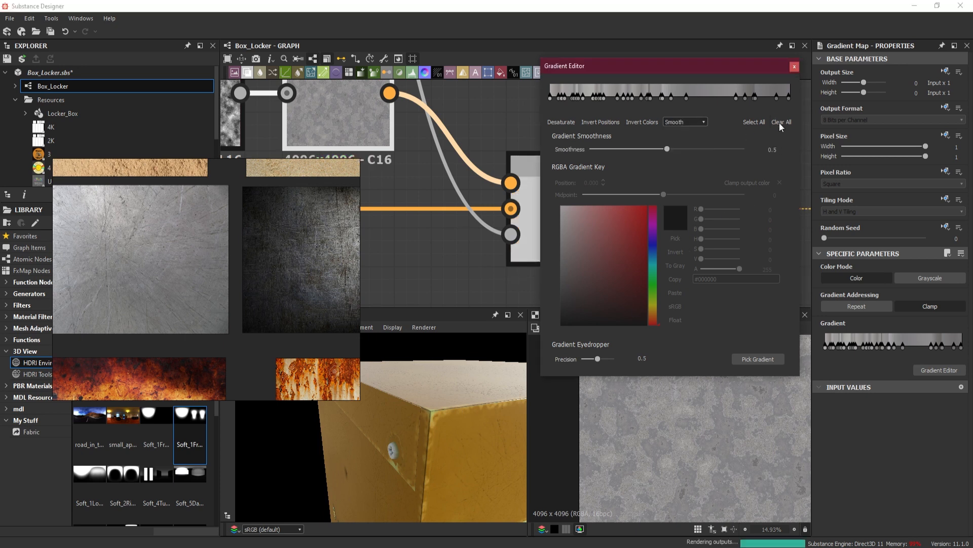
click(794, 66)
Step: Set the edge wear Blend node's blending mode to Copy and inspect the worn edges on the 3D locker
double_click(564, 205)
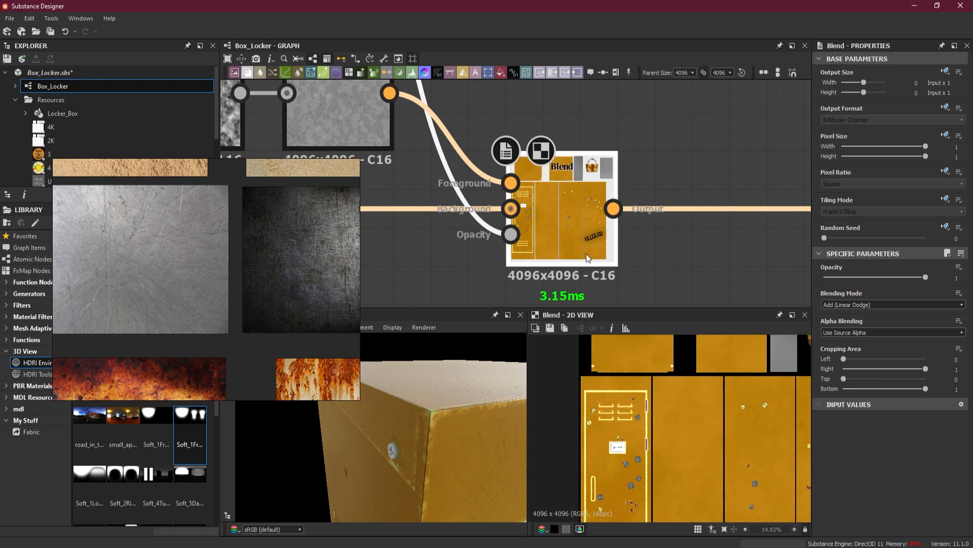
click(868, 303)
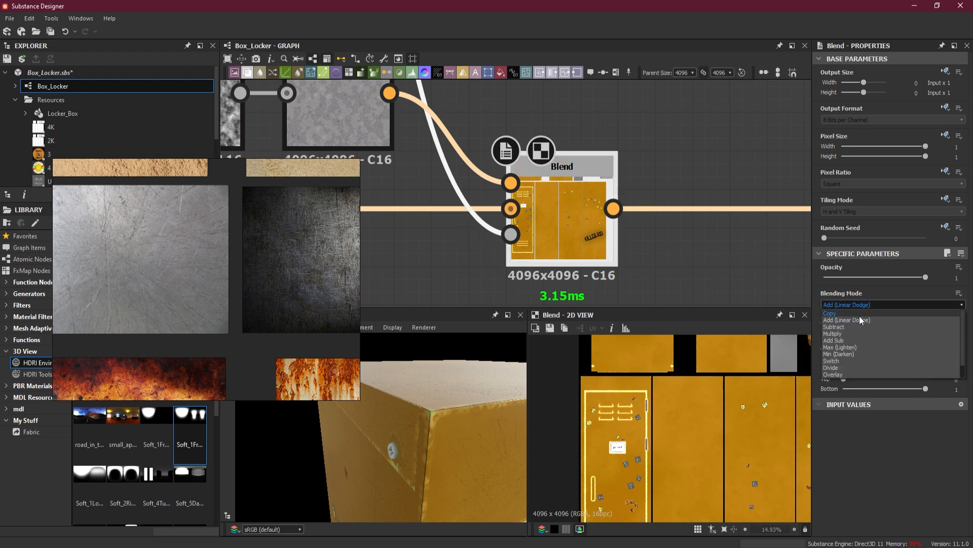
click(859, 315)
drag(454, 477, 458, 470)
right_drag(458, 469, 492, 416)
drag(492, 416, 470, 436)
right_drag(471, 436, 460, 455)
drag(460, 455, 472, 461)
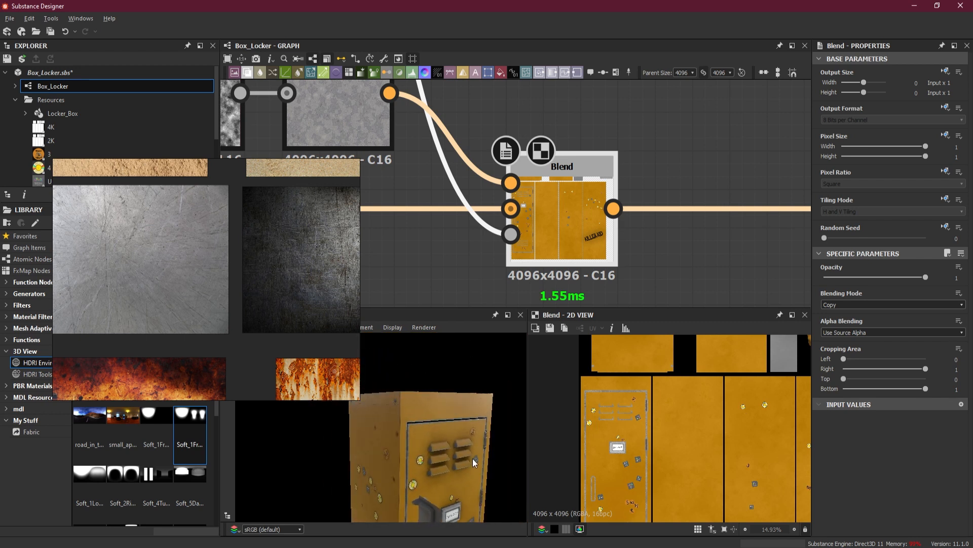
right_drag(291, 248, 972, 240)
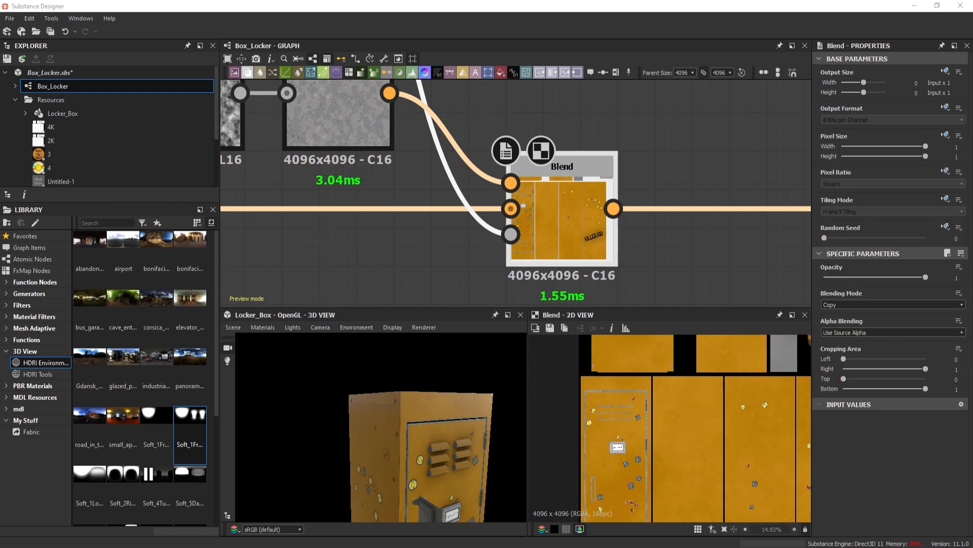
Step: Check the blending modes of the earlier Blend nodes along the main albedo link, working back to the Rivets Albedo frame
scroll(568, 209, down, 8)
middle_drag(393, 267, 662, 241)
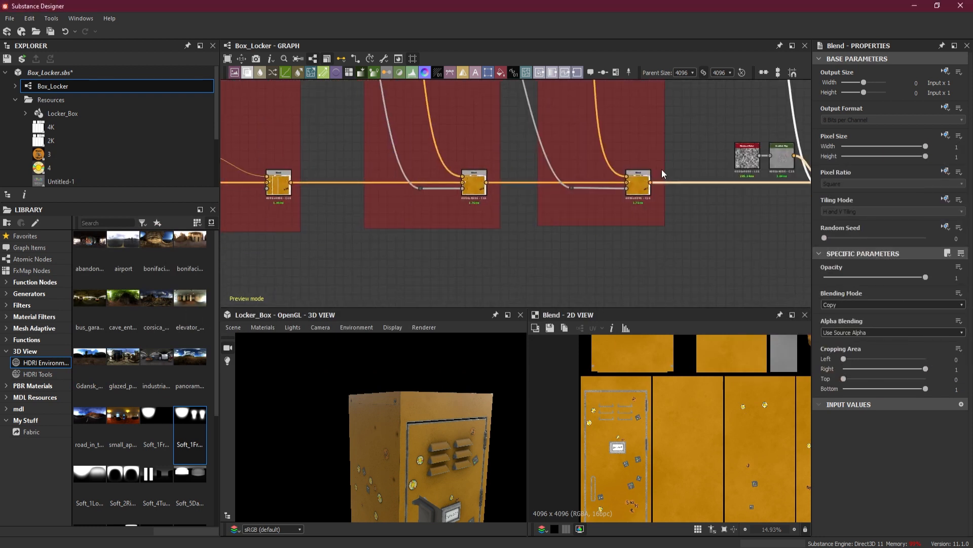
scroll(662, 166, up, 6)
click(588, 221)
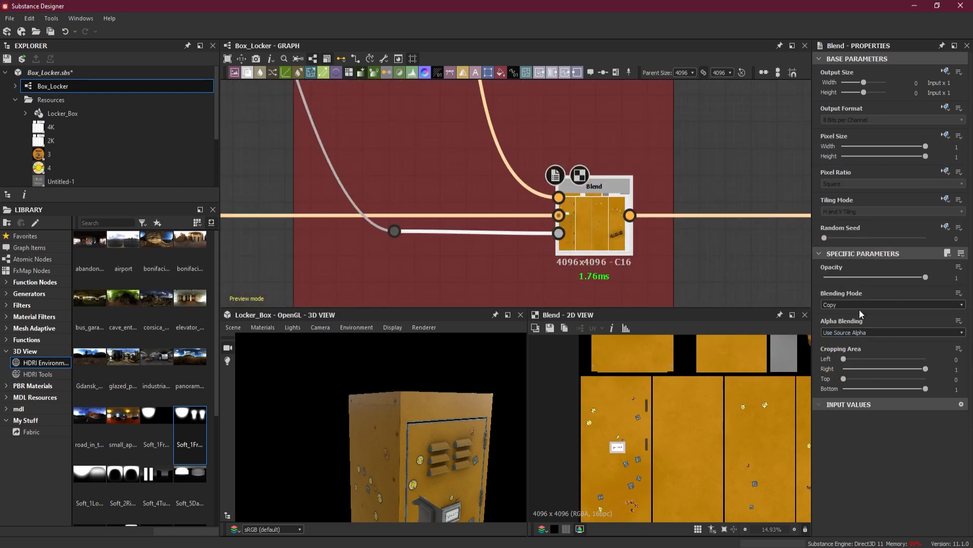
scroll(466, 236, down, 5)
scroll(546, 235, up, 3)
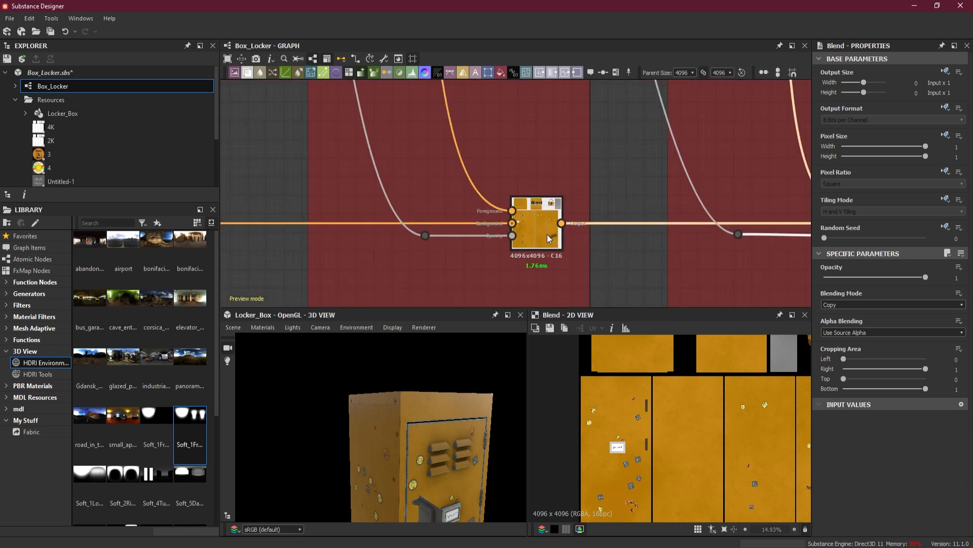
scroll(442, 239, down, 4)
scroll(582, 235, up, 3)
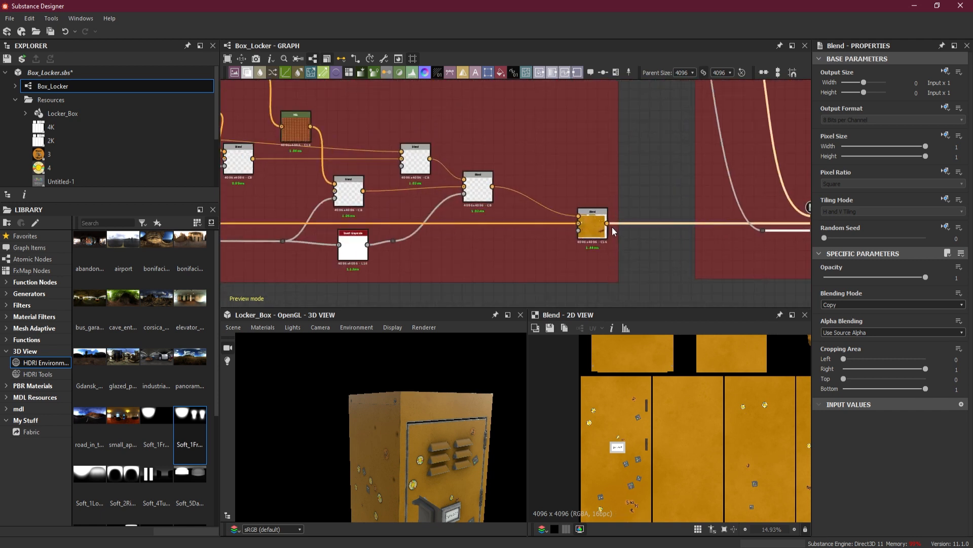
click(582, 235)
scroll(524, 235, down, 3)
middle_drag(522, 235, 685, 228)
middle_drag(501, 229, 669, 228)
middle_drag(468, 227, 699, 229)
scroll(559, 216, up, 2)
click(549, 223)
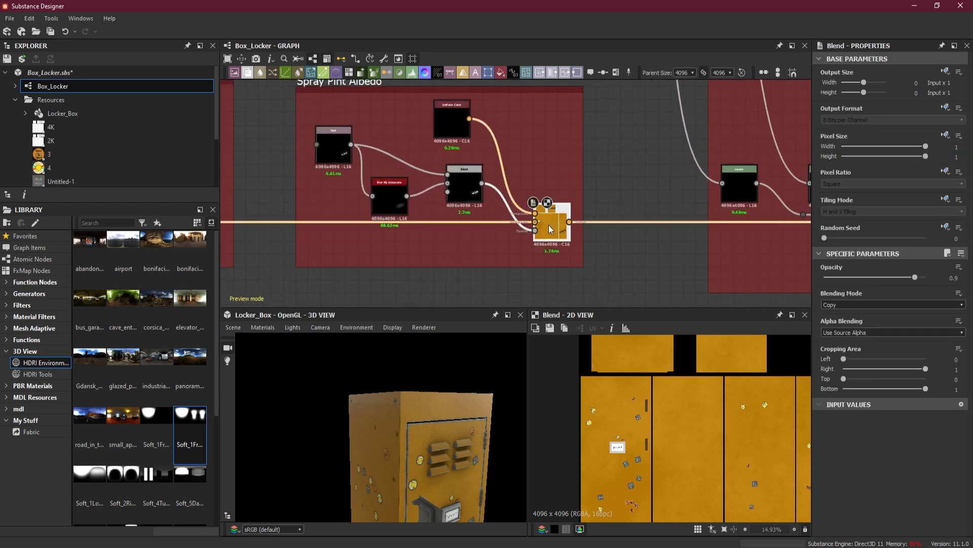
scroll(548, 224, down, 4)
middle_drag(369, 237, 729, 230)
scroll(576, 224, up, 4)
double_click(541, 239)
Step: Set the Stickers Albedo Blend node's blending mode to Copy, checking the round sticker on the 3D locker
scroll(728, 230, down, 3)
double_click(585, 226)
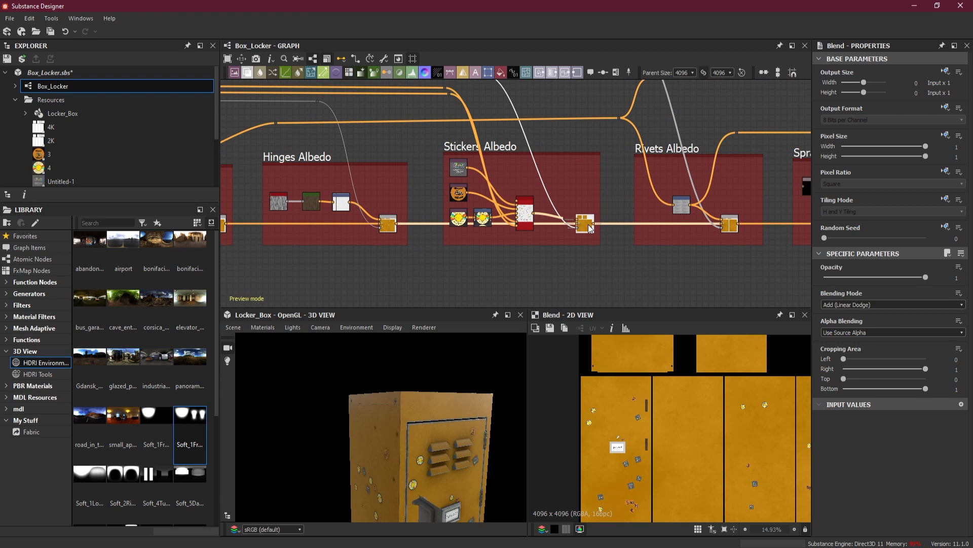
scroll(595, 232, up, 5)
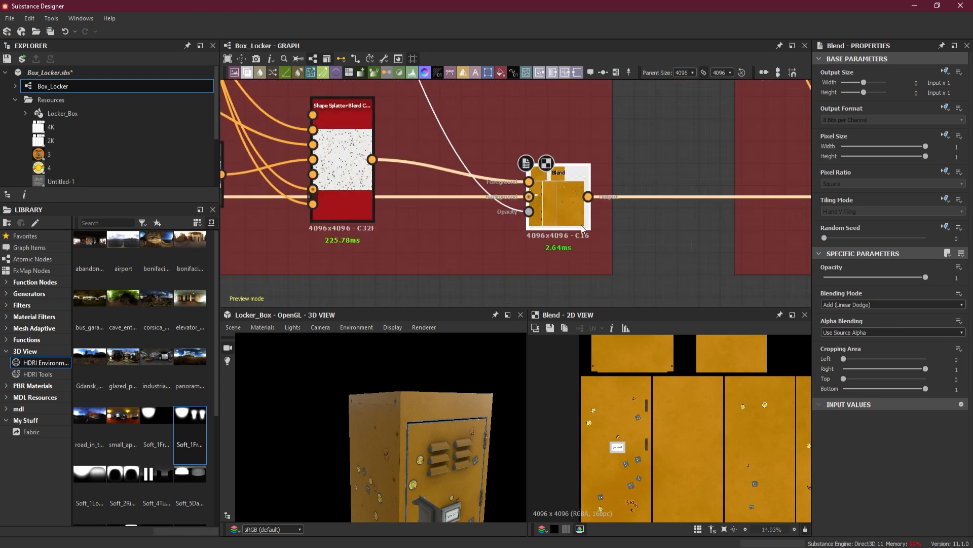
scroll(440, 474, up, 10)
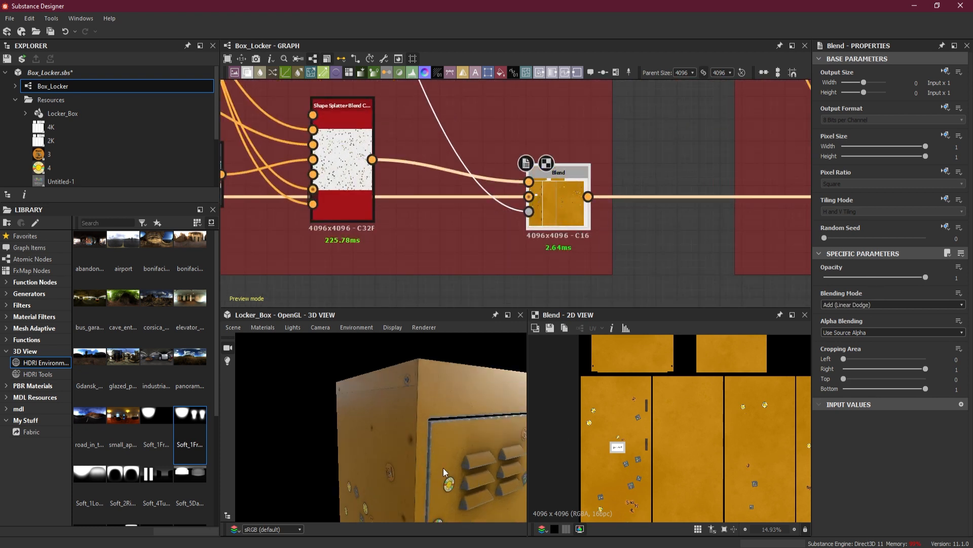
scroll(416, 406, up, 5)
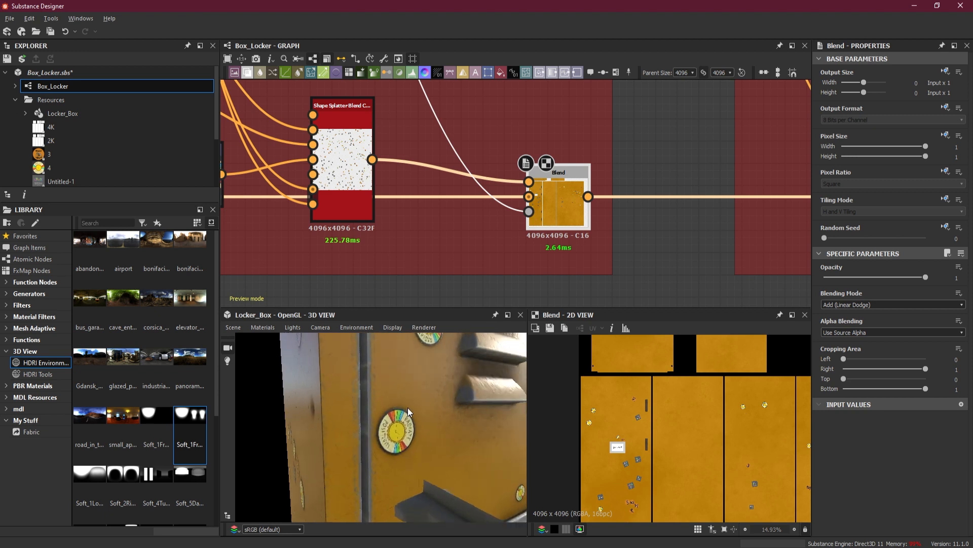
click(862, 306)
click(860, 311)
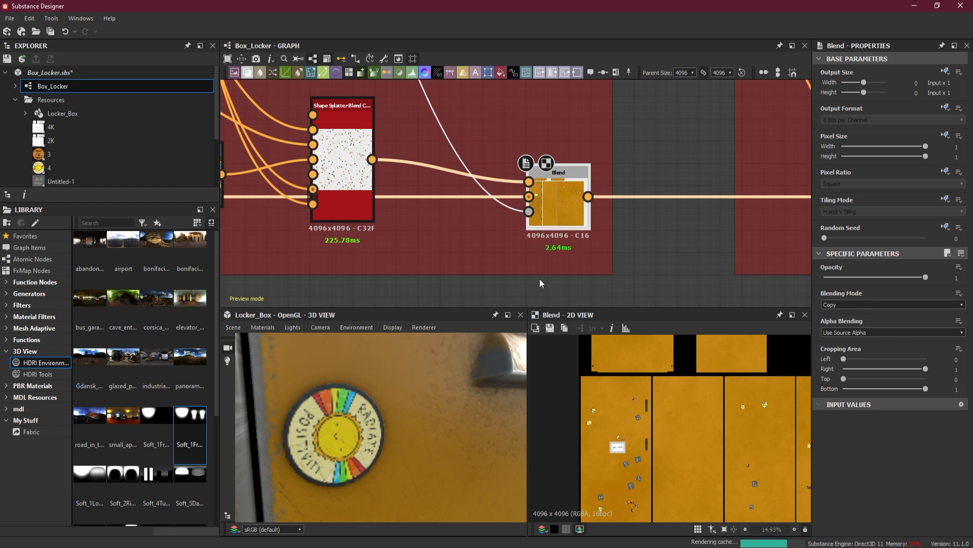
Step: Set the Hinges Albedo Blend node's blending mode to Copy, checking the hinge on the 3D locker
scroll(530, 192, down, 7)
middle_drag(519, 219, 740, 222)
scroll(576, 188, up, 3)
scroll(576, 189, up, 1)
key(ctrl+z)
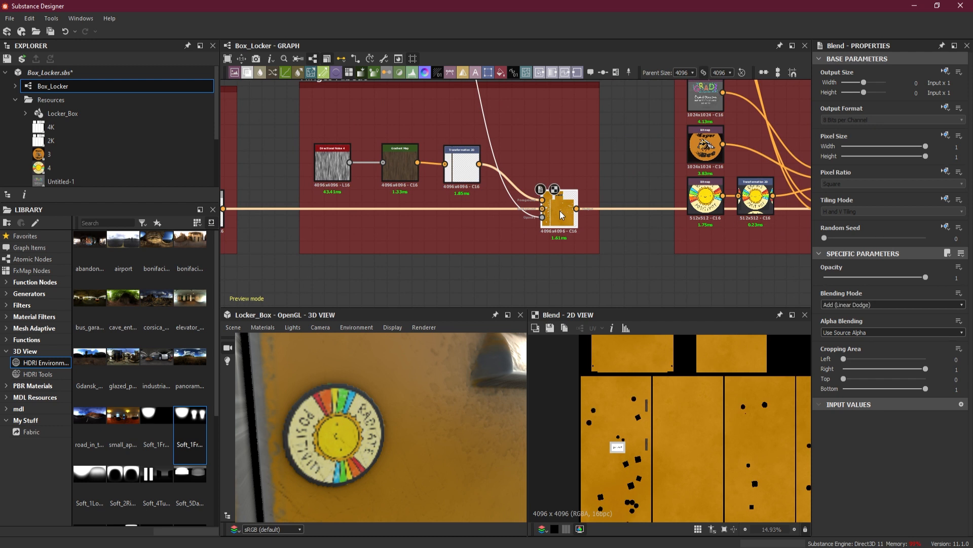
scroll(410, 400, down, 5)
drag(410, 401, 387, 418)
scroll(379, 407, up, 6)
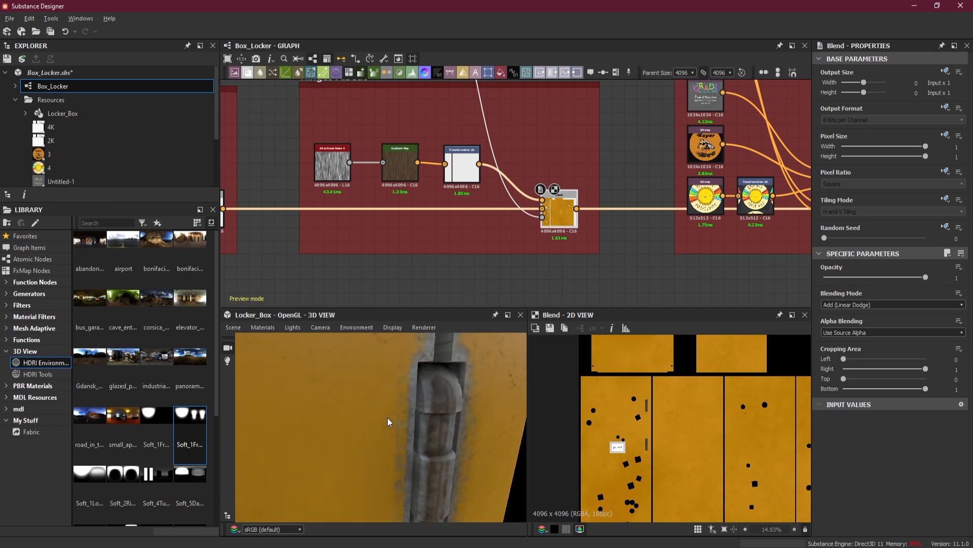
click(857, 305)
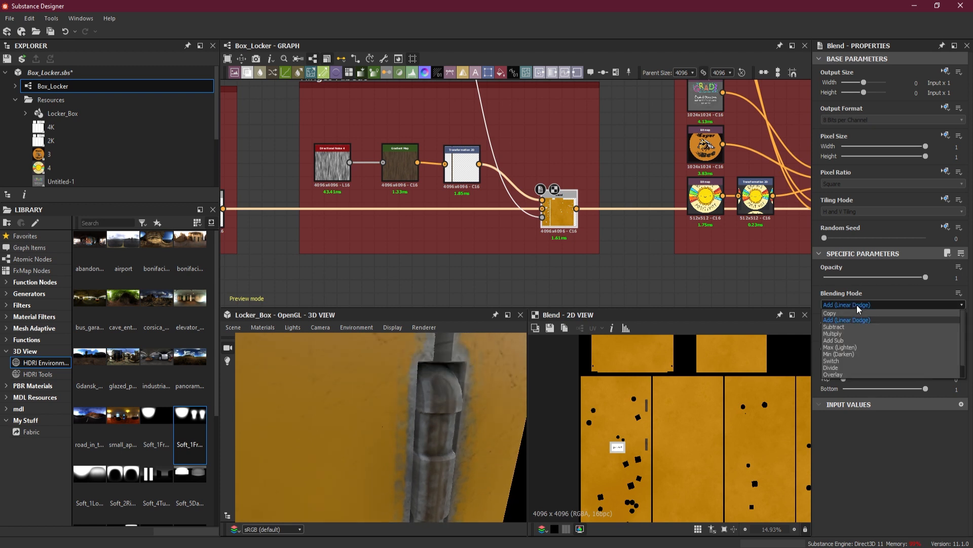
click(862, 312)
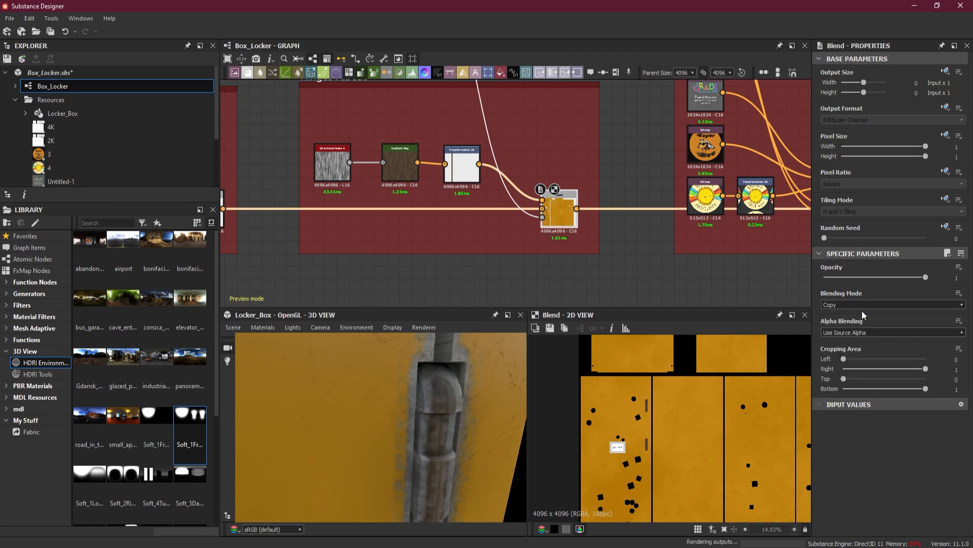
Step: Set the last Blend node in the Name Tage Albedo frame to the Copy blending mode
scroll(558, 220, down, 5)
middle_drag(509, 246, 710, 251)
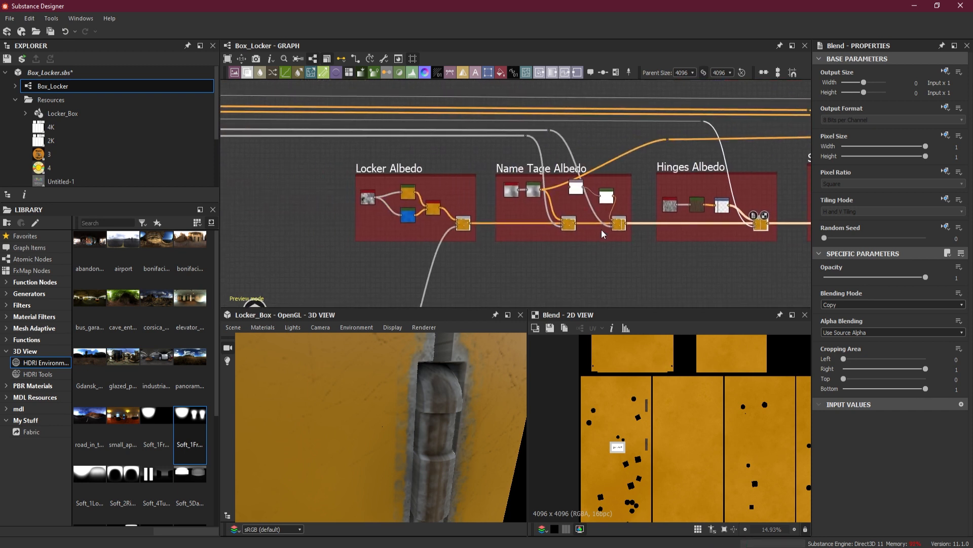
scroll(598, 231, up, 2)
scroll(605, 213, up, 1)
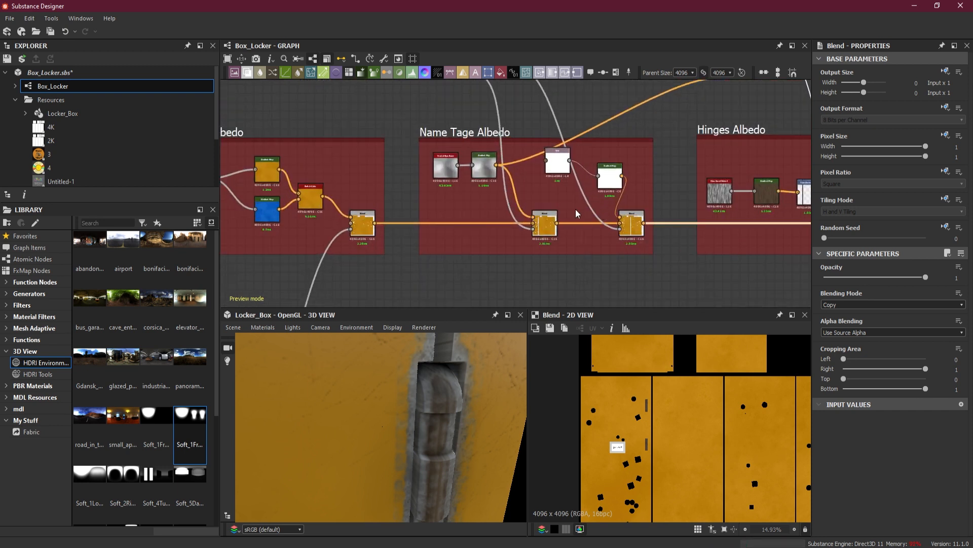
middle_drag(598, 196, 489, 193)
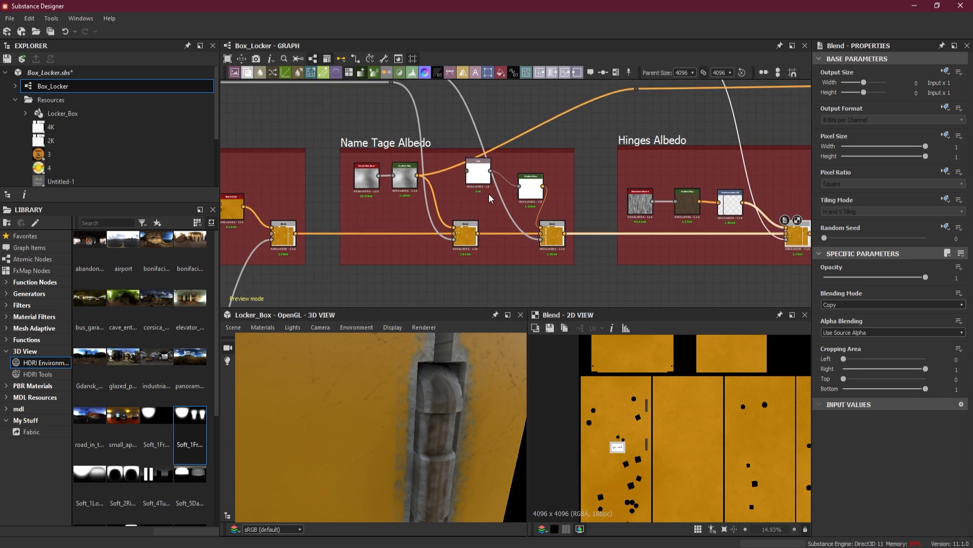
scroll(525, 195, up, 1)
middle_drag(602, 209, 647, 198)
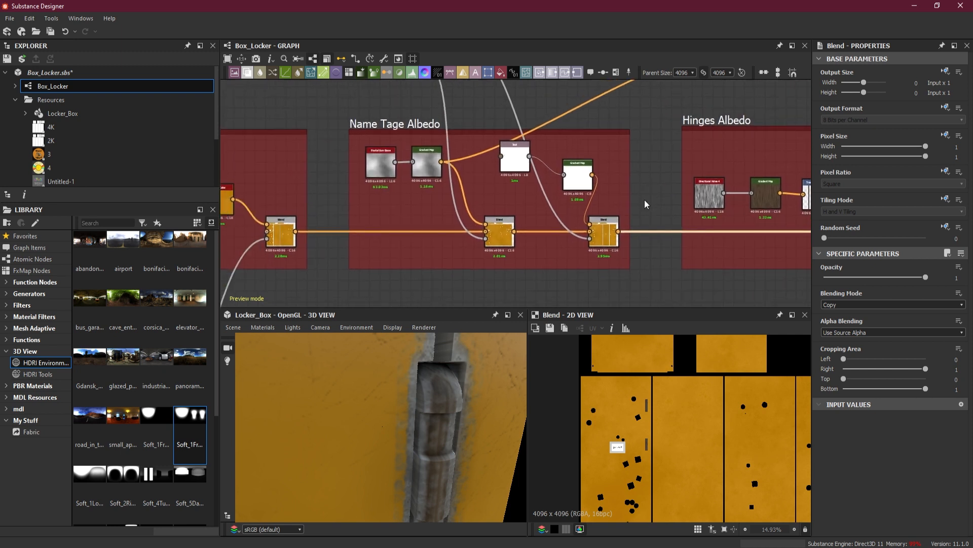
click(603, 233)
click(862, 304)
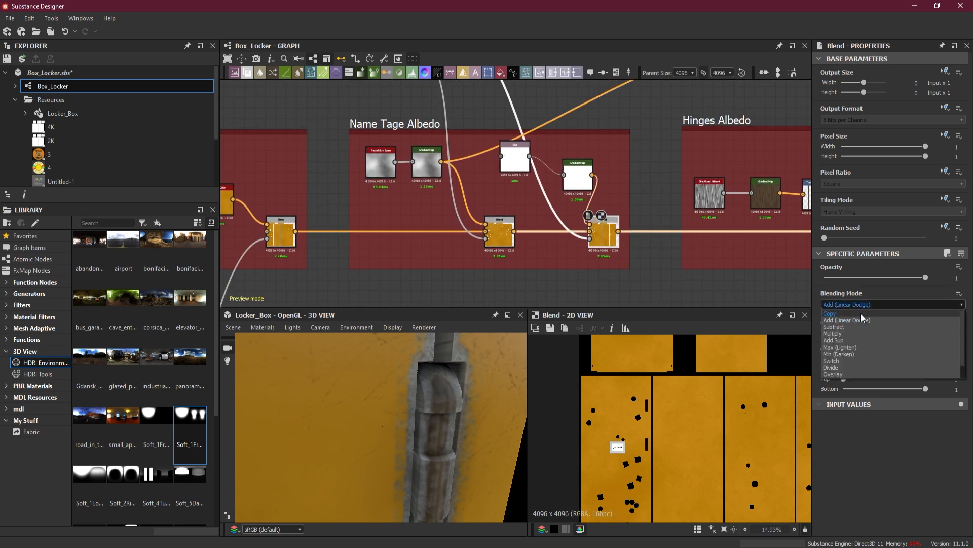
click(860, 314)
Step: Check the Locker Albedo Blend node's blending mode and inspect the name tag on the 3D locker's door
scroll(692, 219, down, 2)
middle_drag(563, 237, 682, 237)
scroll(523, 231, up, 2)
click(522, 228)
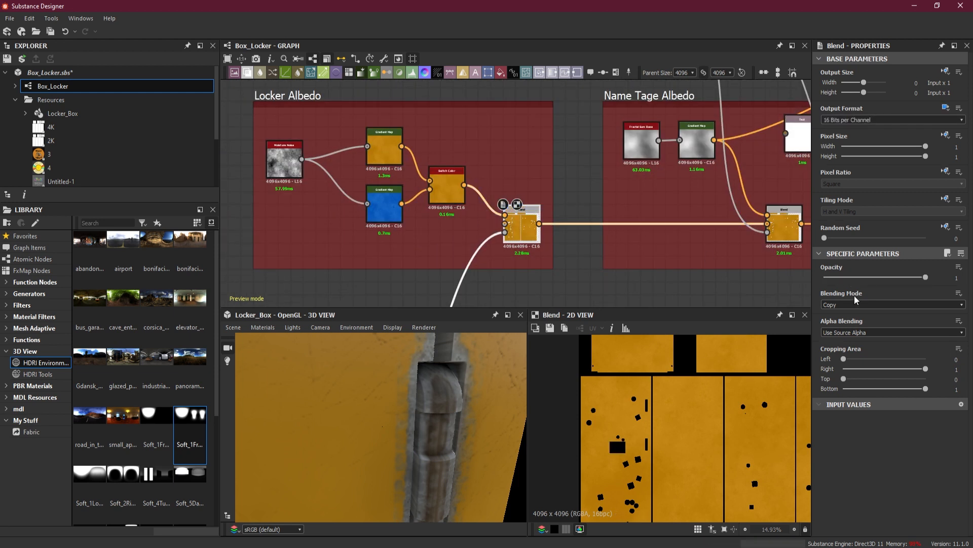
scroll(704, 212, down, 2)
middle_drag(757, 220, 436, 227)
scroll(616, 267, down, 1)
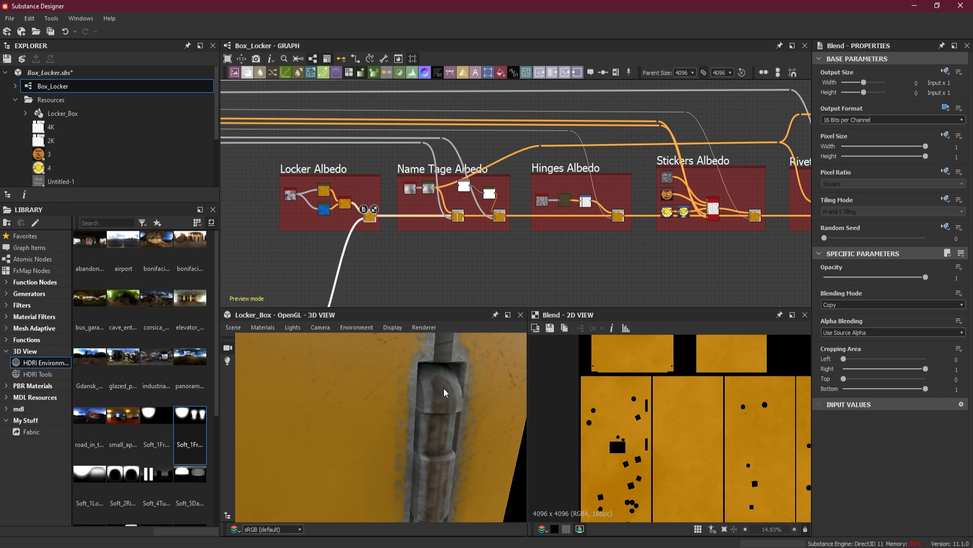
scroll(440, 414, down, 3)
middle_drag(403, 413, 440, 295)
drag(417, 424, 409, 394)
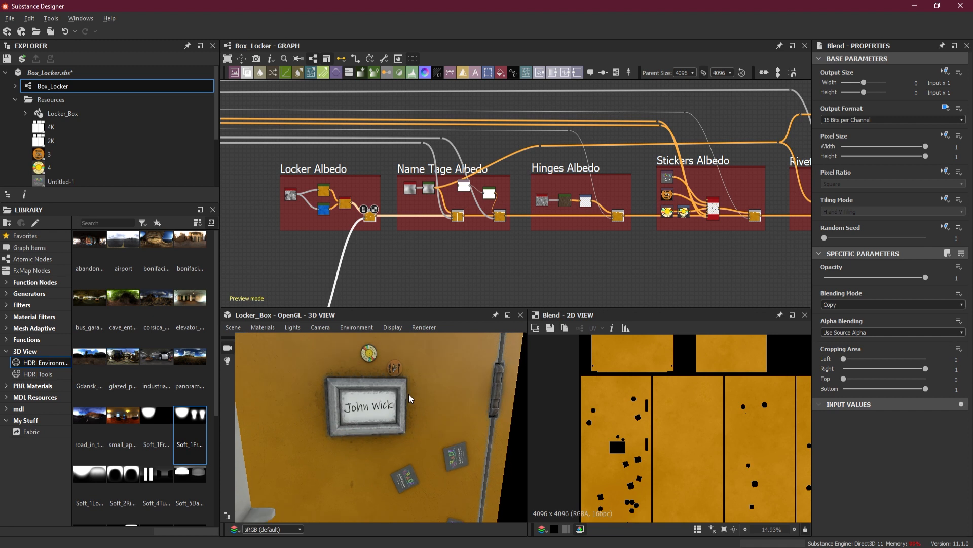
scroll(409, 394, up, 5)
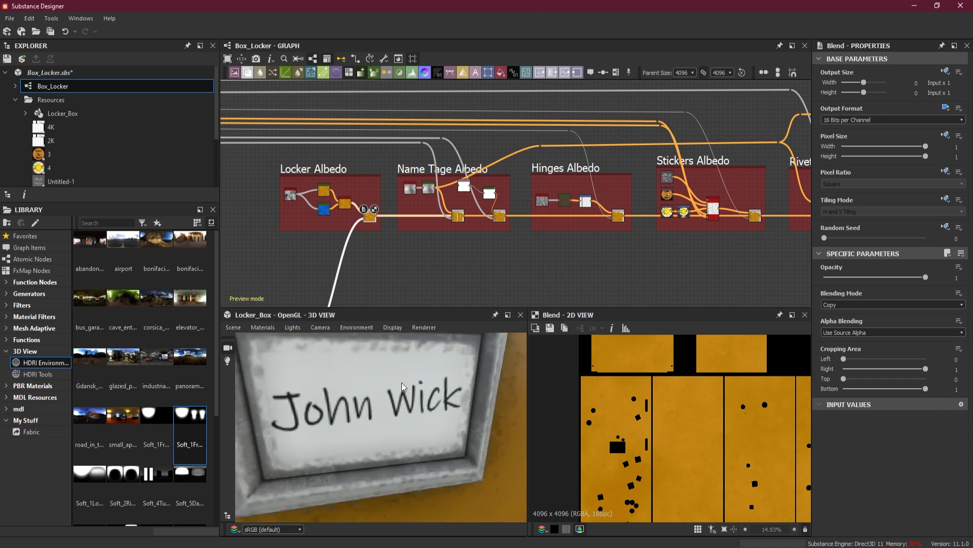
Step: Inspect the name tag on the 3D locker and preview the mask feeding the Hinges Albedo Blend node's opacity
scroll(401, 382, down, 3)
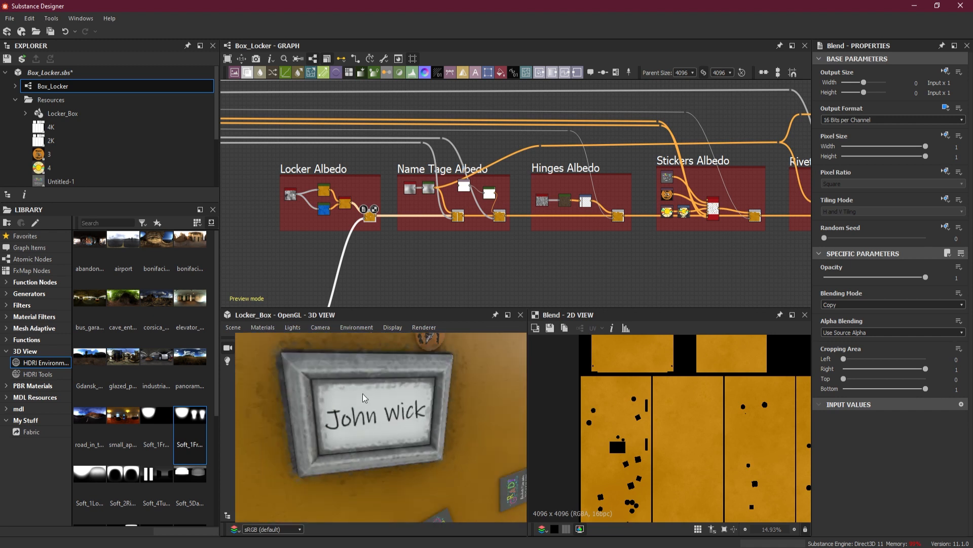
scroll(391, 417, down, 3)
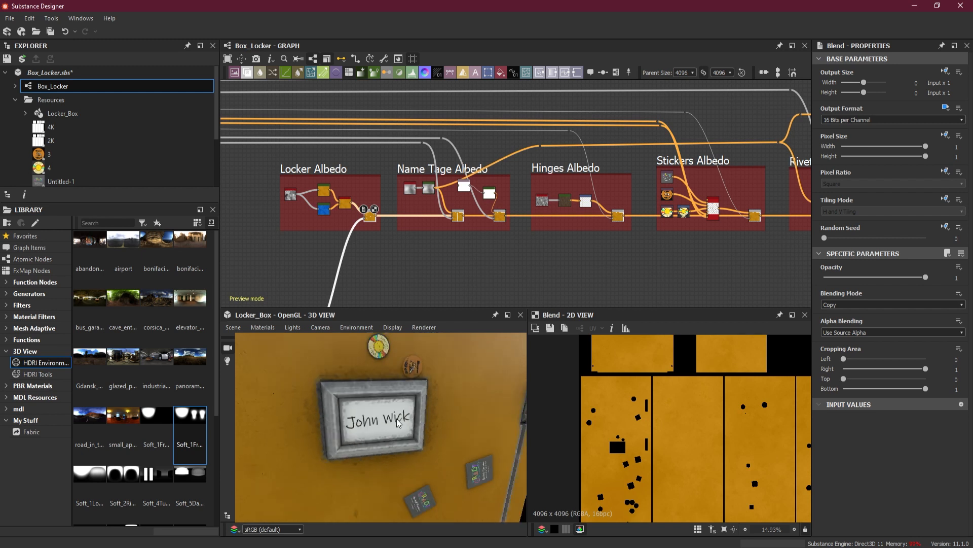
scroll(358, 418, up, 3)
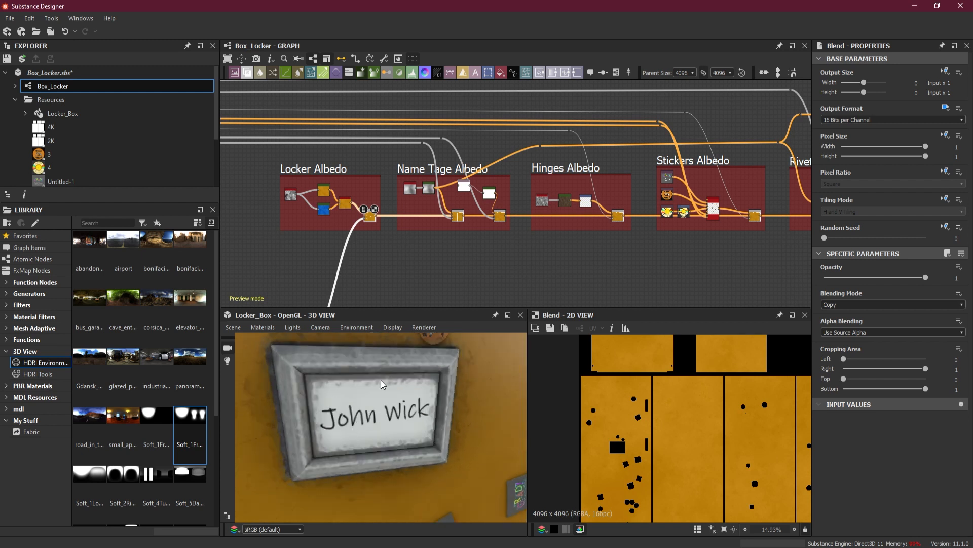
scroll(511, 209, down, 5)
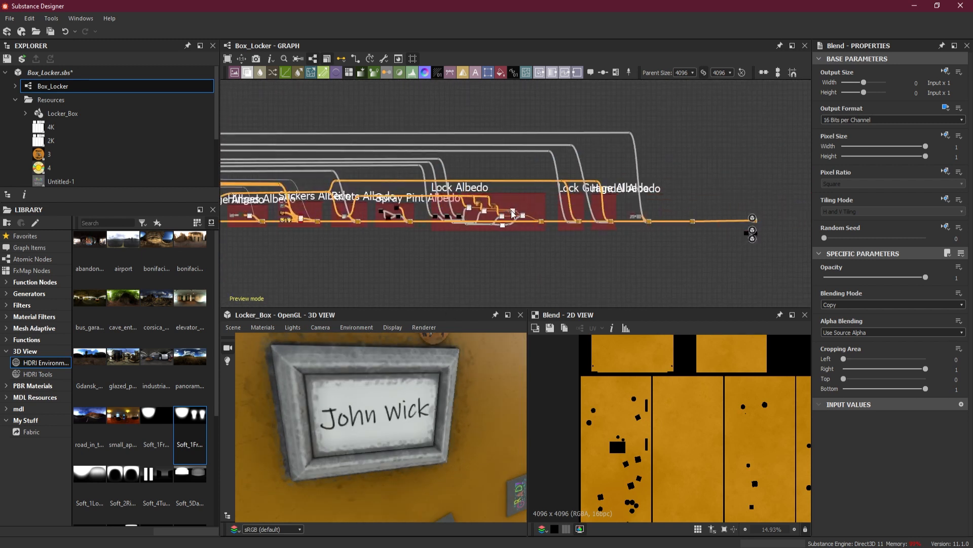
scroll(655, 203, up, 2)
middle_drag(464, 208, 679, 199)
scroll(362, 239, down, 2)
scroll(362, 241, up, 4)
middle_drag(705, 180, 760, 181)
scroll(588, 253, up, 4)
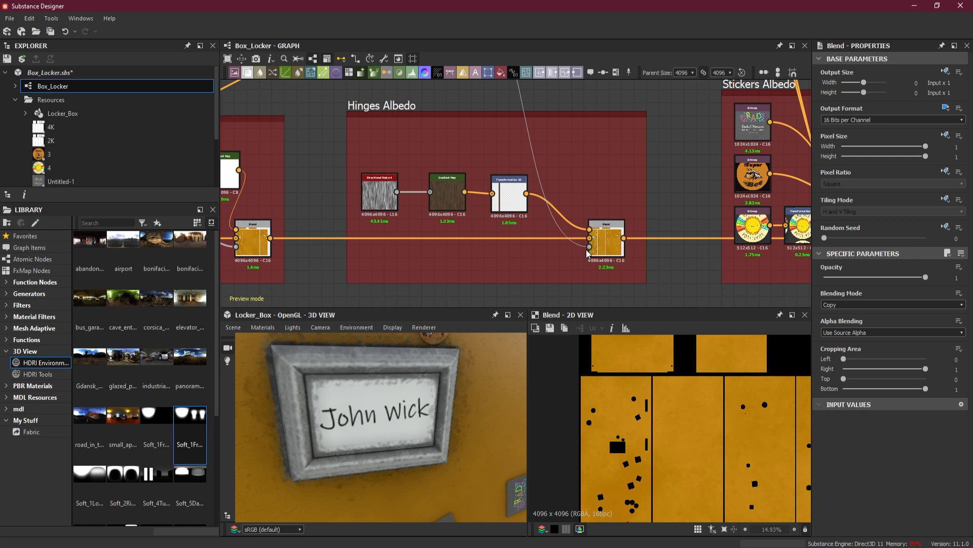
click(589, 247)
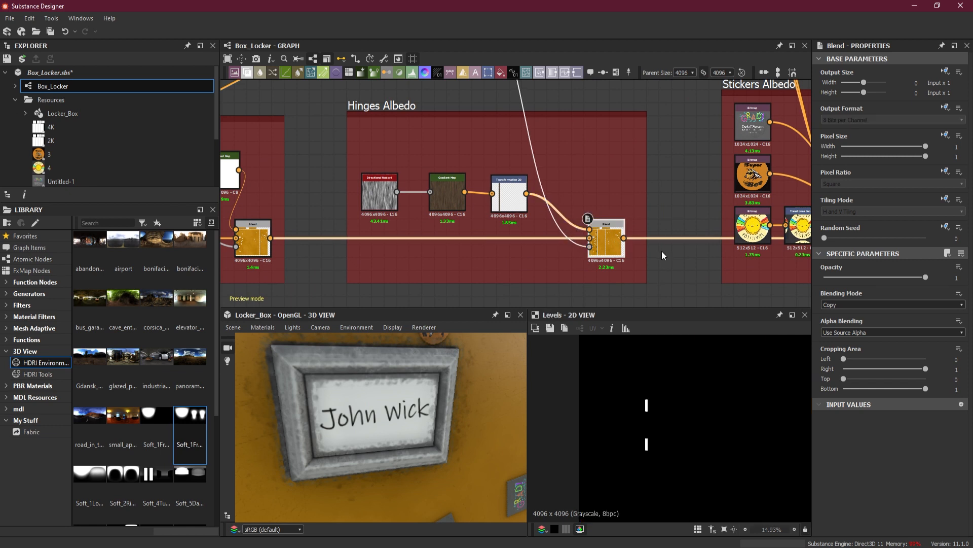
Step: Add a dot node to the mask link entering the Hinges Albedo Blend and shift the frame's Transformation 2D node slightly
middle_drag(595, 253, 413, 172)
mouse_move(411, 168)
mouse_down()
mouse_move(420, 213)
mouse_move(413, 168)
mouse_up()
scroll(400, 166, up, 1)
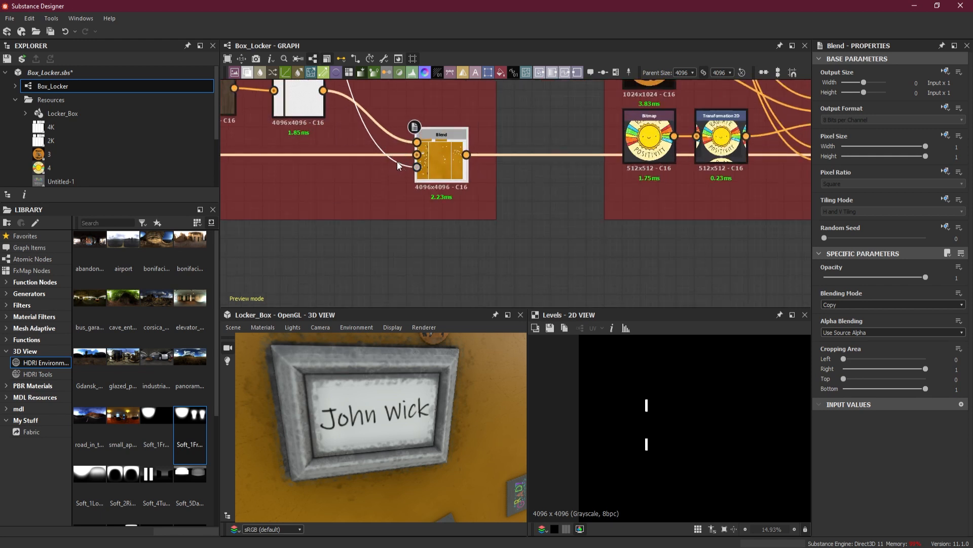
alt+drag(371, 141, 391, 173)
scroll(365, 172, down, 2)
middle_drag(352, 175, 458, 205)
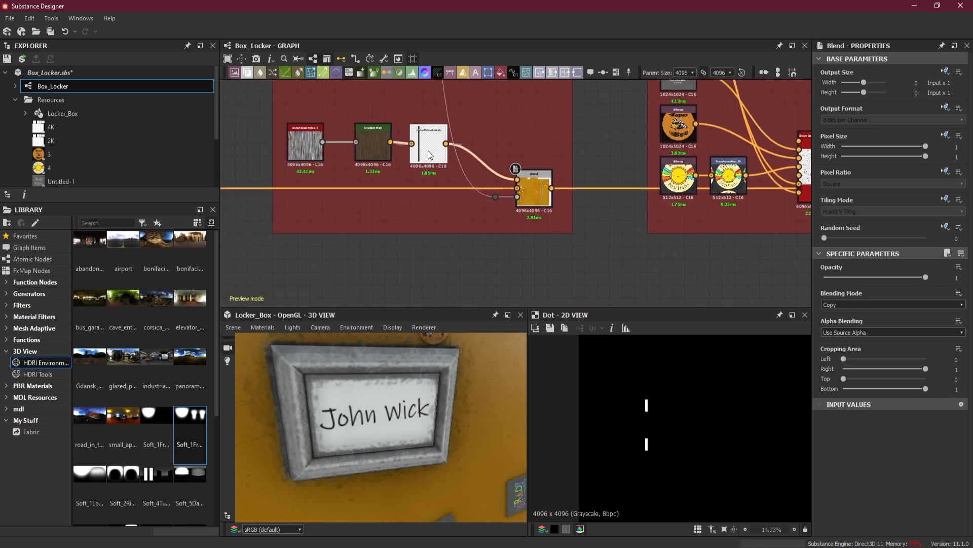
drag(381, 153, 413, 150)
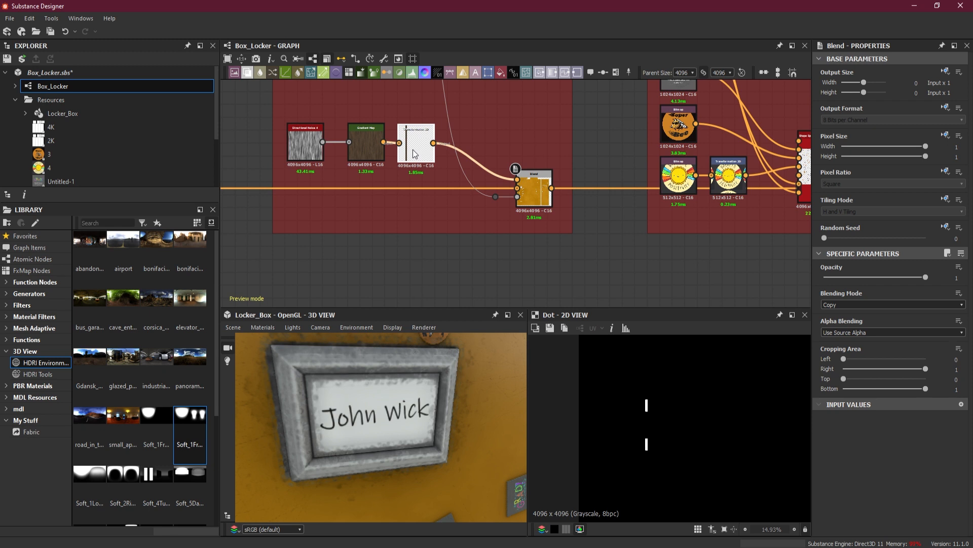
Step: Route a new link from the hinge mask's dot node beneath the albedo frames to the edge wear nodes, with dot nodes at its bends
drag(498, 195, 528, 269)
scroll(525, 264, down, 3)
alt+click(529, 268)
middle_drag(719, 263, 386, 265)
scroll(650, 258, down, 2)
middle_drag(755, 259, 390, 242)
middle_drag(758, 252, 433, 253)
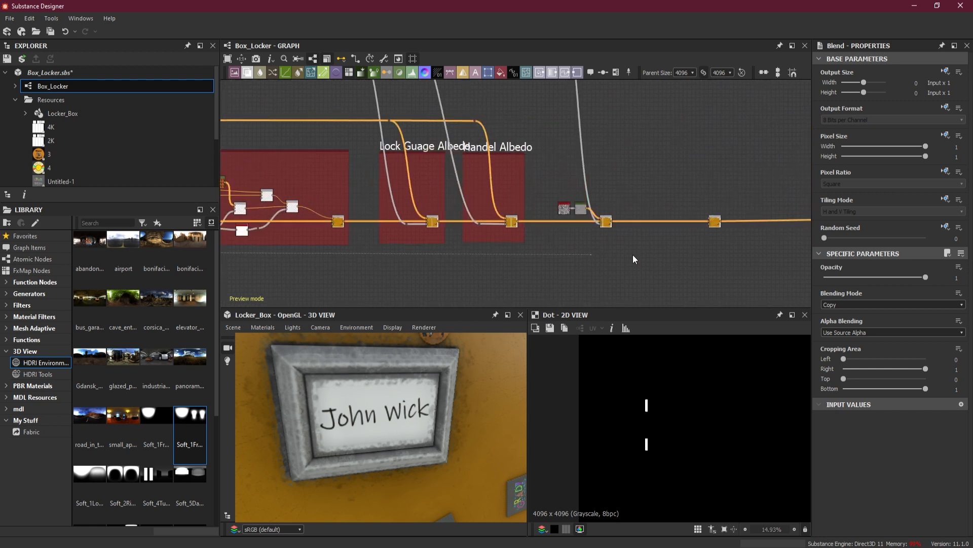
scroll(609, 246, up, 4)
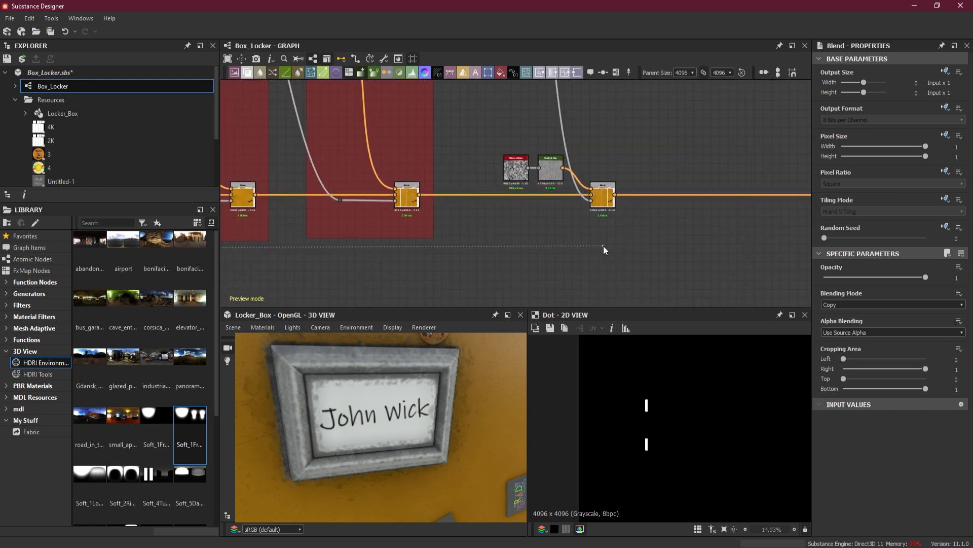
scroll(598, 246, up, 1)
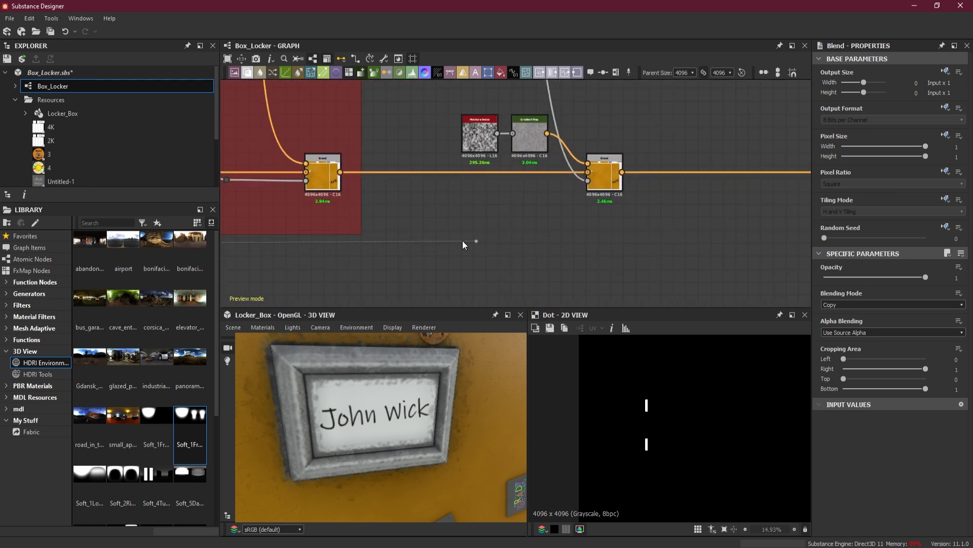
alt+click(431, 239)
Step: End the hinge mask link in a new Blend node placed above the edge wear Gradient Map
middle_drag(436, 136, 455, 243)
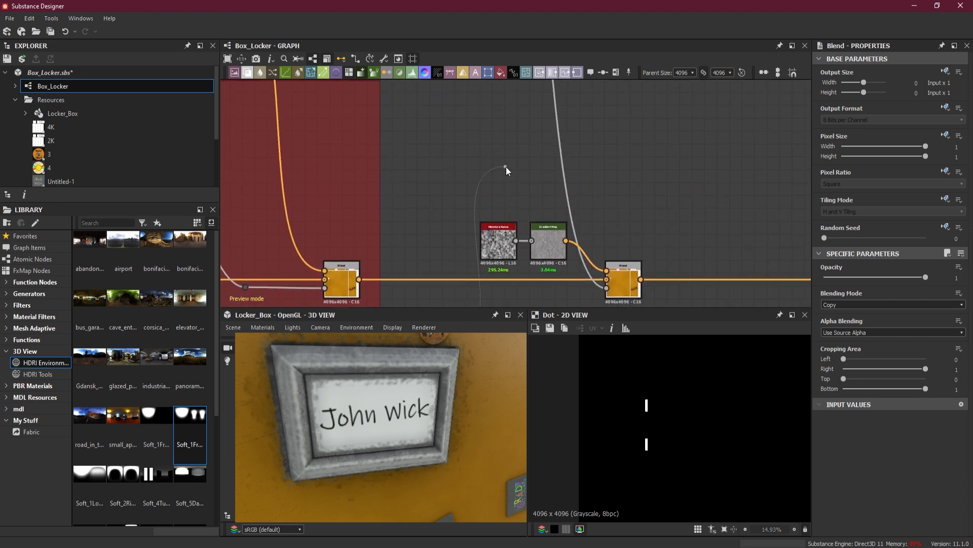
click(528, 163)
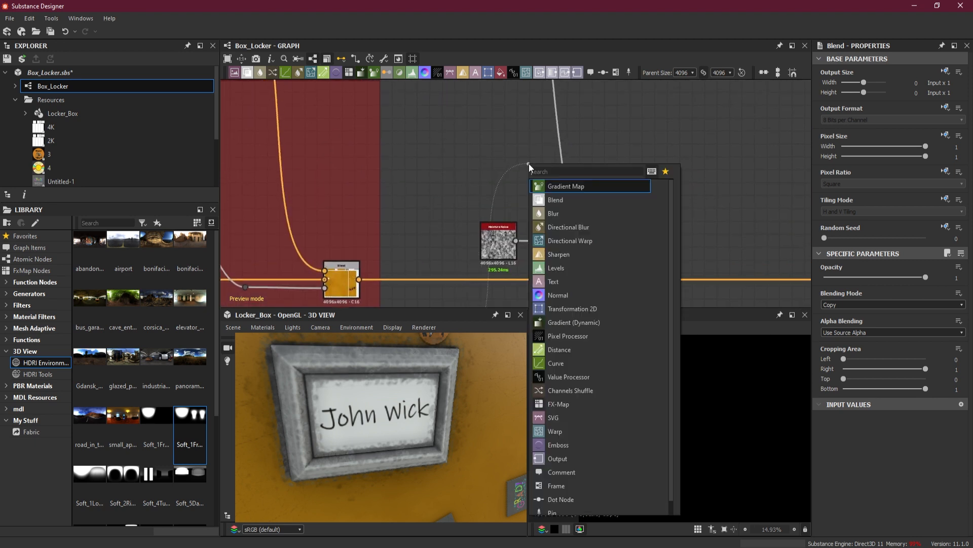
click(572, 200)
drag(552, 176, 605, 192)
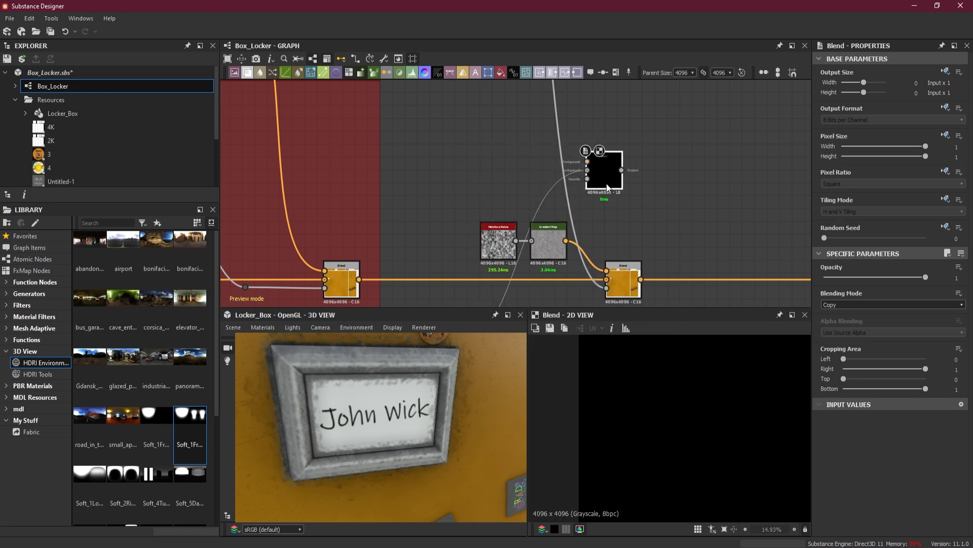
Step: Add a dot node to the link before the new Blend and align the routing dots to tidy the connection
alt+click(507, 289)
drag(505, 290, 486, 172)
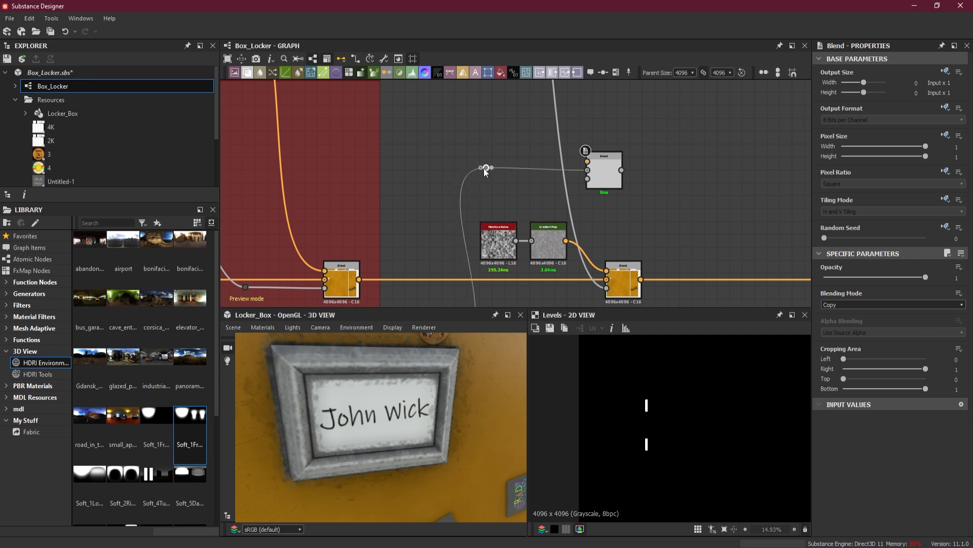
middle_drag(516, 287, 530, 199)
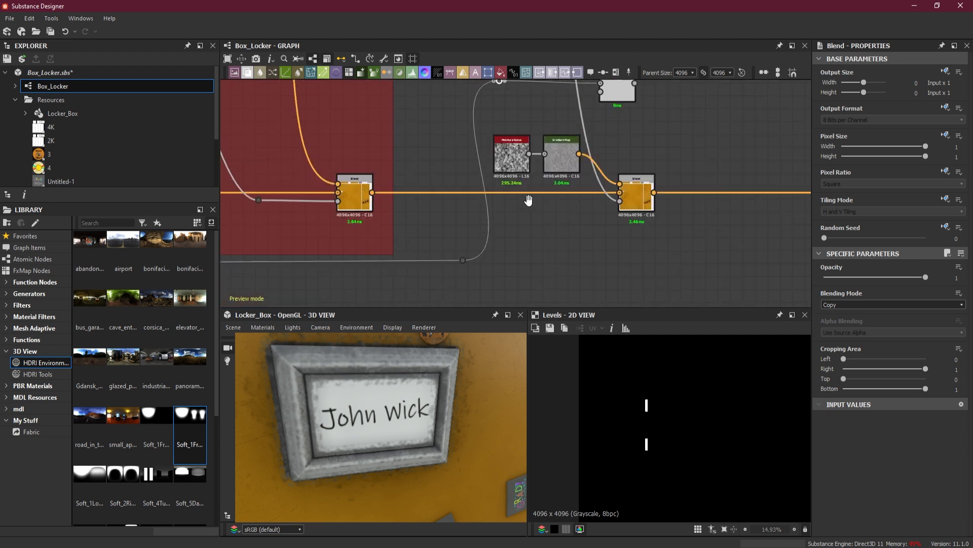
drag(463, 262, 437, 265)
middle_drag(629, 135, 607, 222)
scroll(638, 232, up, 1)
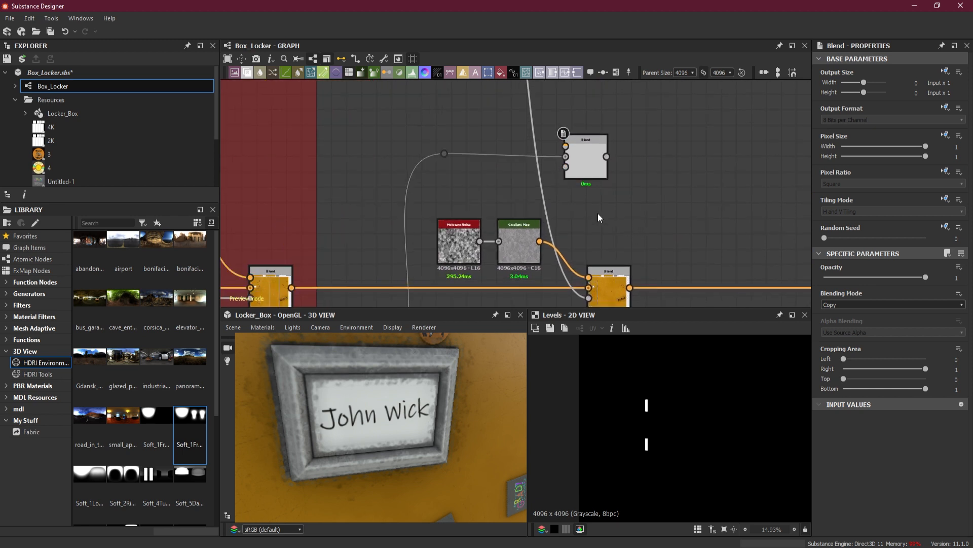
drag(445, 154, 445, 158)
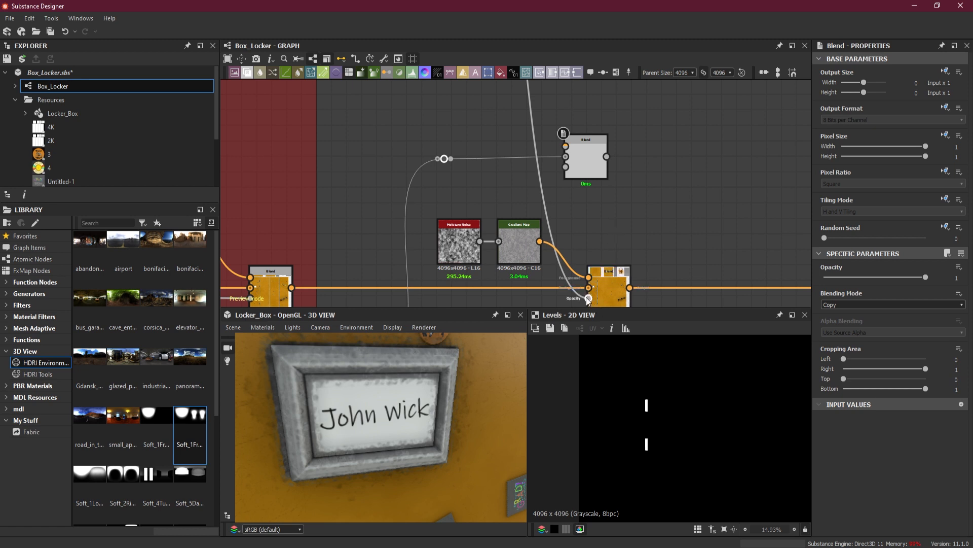
Step: Move the edge wear mask link from the edge wear albedo Blend's opacity to the new Blend's foreground
drag(588, 300, 566, 146)
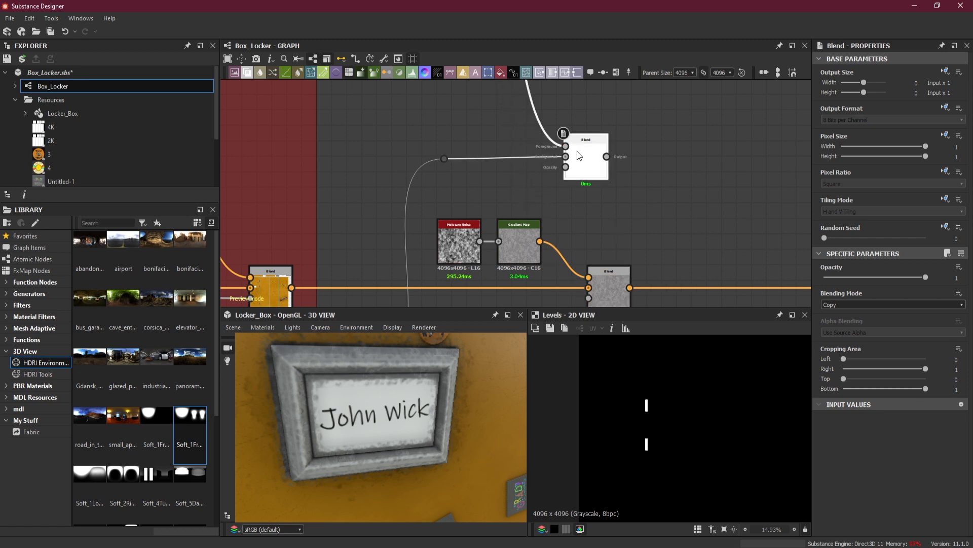
scroll(632, 398, up, 8)
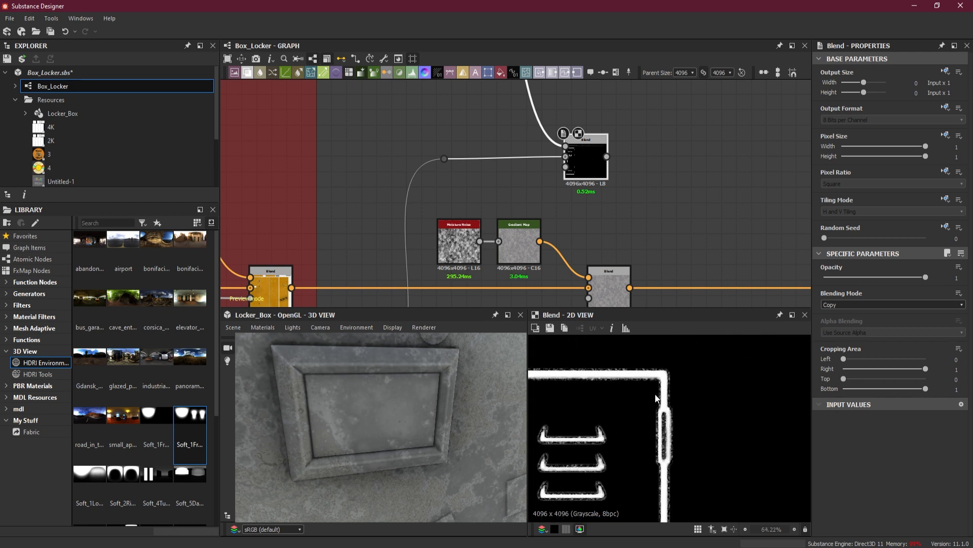
middle_drag(544, 159, 538, 212)
drag(543, 156, 535, 228)
scroll(537, 225, up, 2)
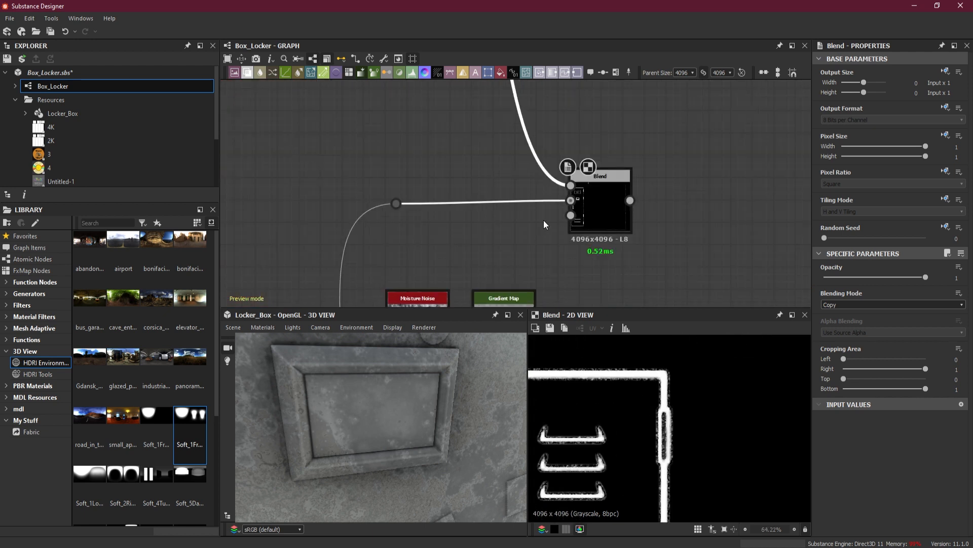
Step: Swap the new Blend's foreground and background links and set its blending mode to Subtract to cut the hinges from the edge wear mask
drag(571, 186, 572, 201)
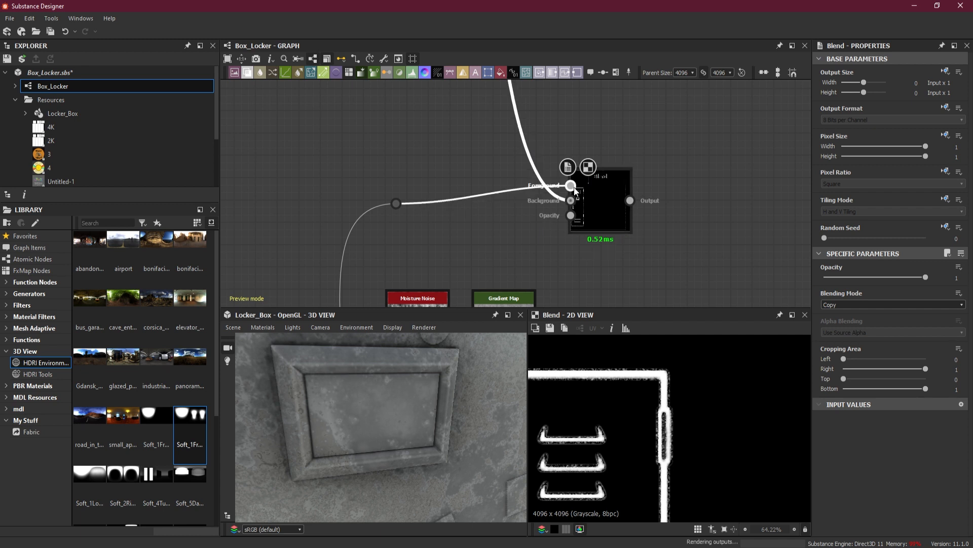
click(595, 209)
click(866, 304)
click(865, 326)
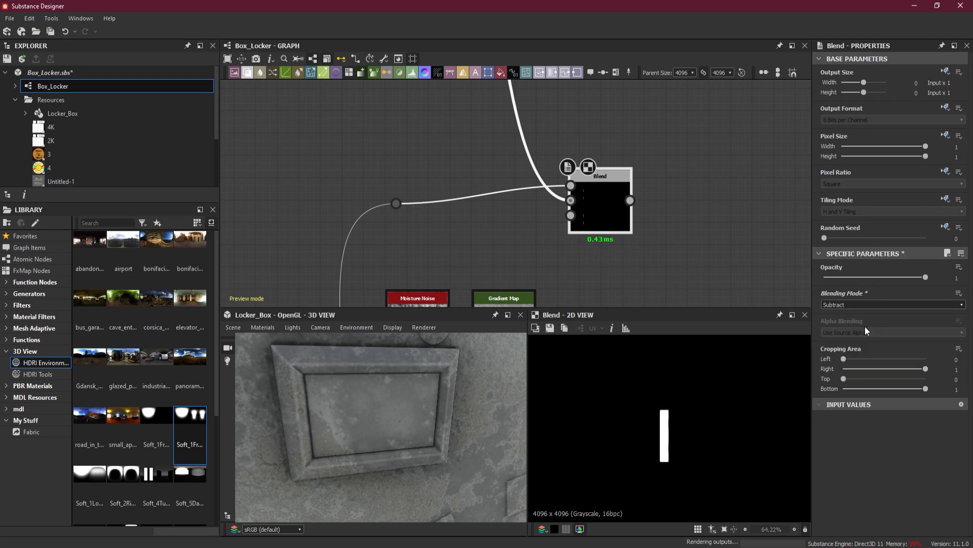
scroll(667, 432, up, 3)
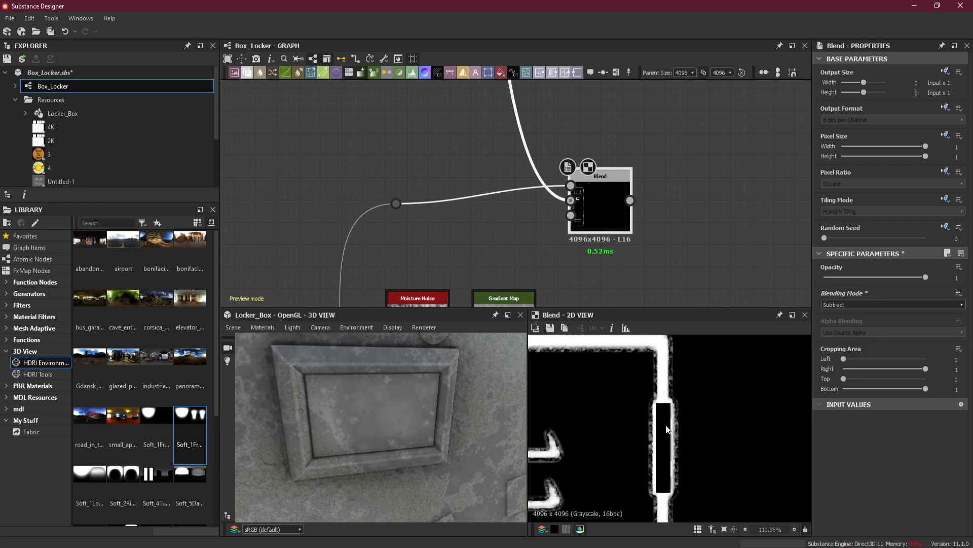
Step: Connect the Subtract Blend's output to the edge wear albedo Blend's opacity, then check the hinge and name tag on the 3D locker
scroll(606, 268, down, 7)
scroll(513, 258, down, 1)
middle_drag(626, 273, 590, 228)
scroll(589, 228, up, 1)
scroll(544, 251, up, 4)
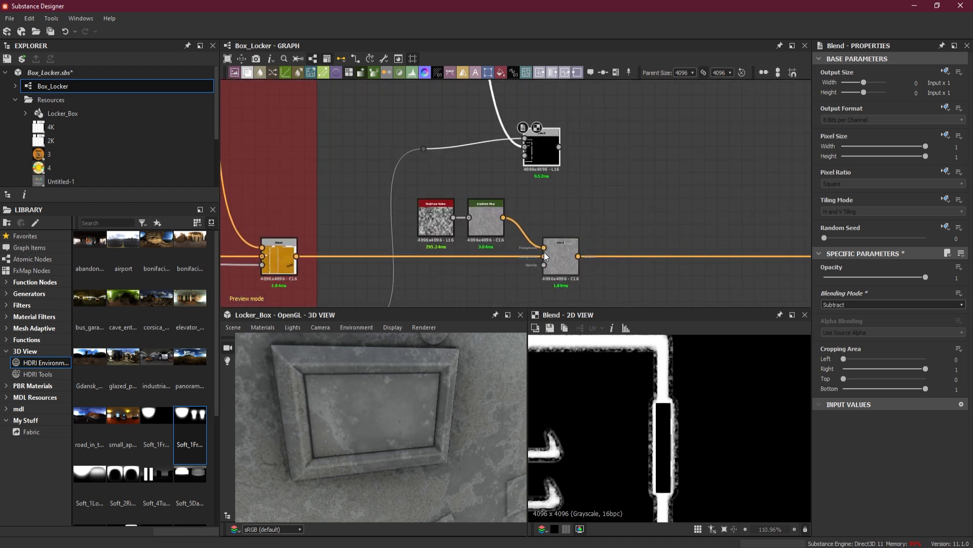
middle_drag(657, 266, 696, 251)
scroll(619, 267, down, 3)
scroll(614, 232, up, 2)
scroll(613, 233, up, 2)
click(636, 272)
drag(623, 132, 605, 272)
drag(478, 408, 394, 412)
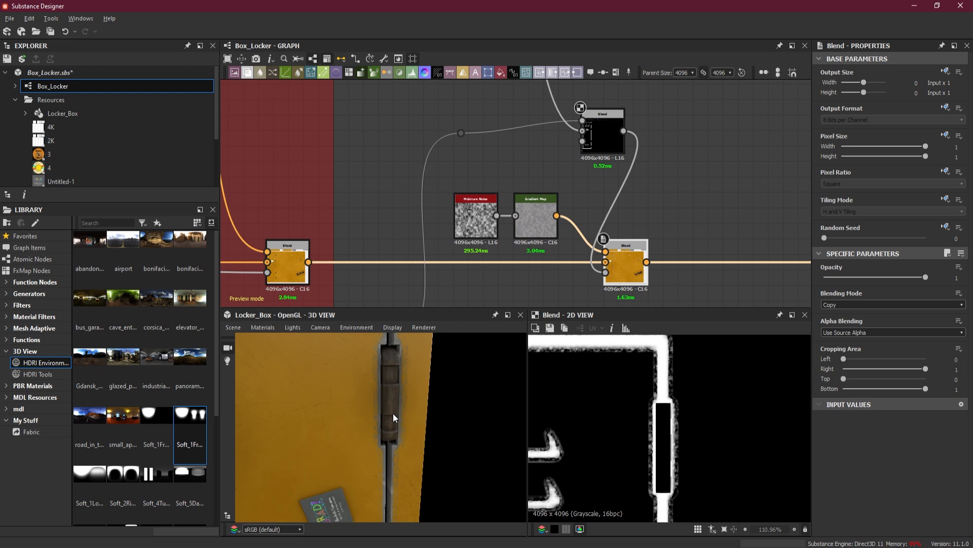
drag(399, 373, 394, 412)
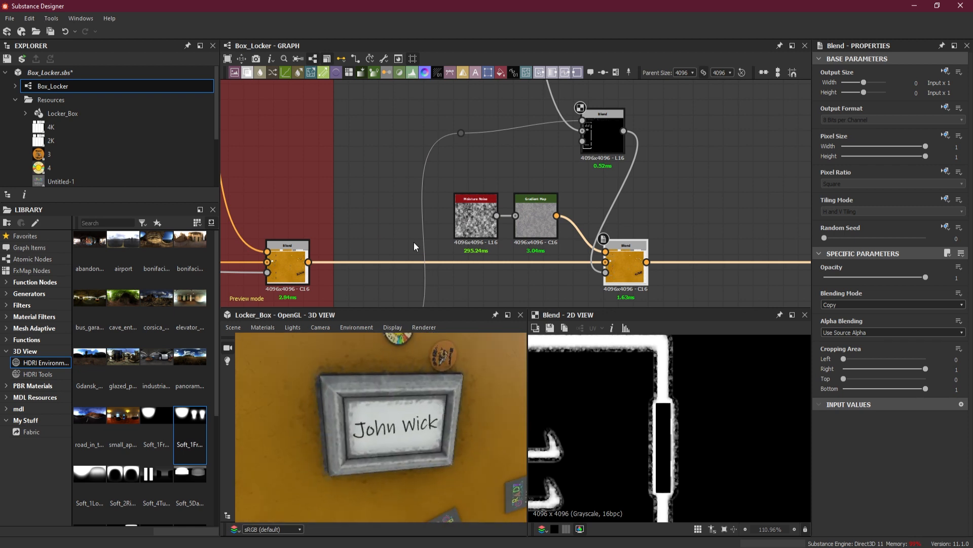
Step: Find the Name Tage Albedo frame and examine the mask feeding its first Blend node's opacity
scroll(416, 242, down, 6)
scroll(416, 234, up, 3)
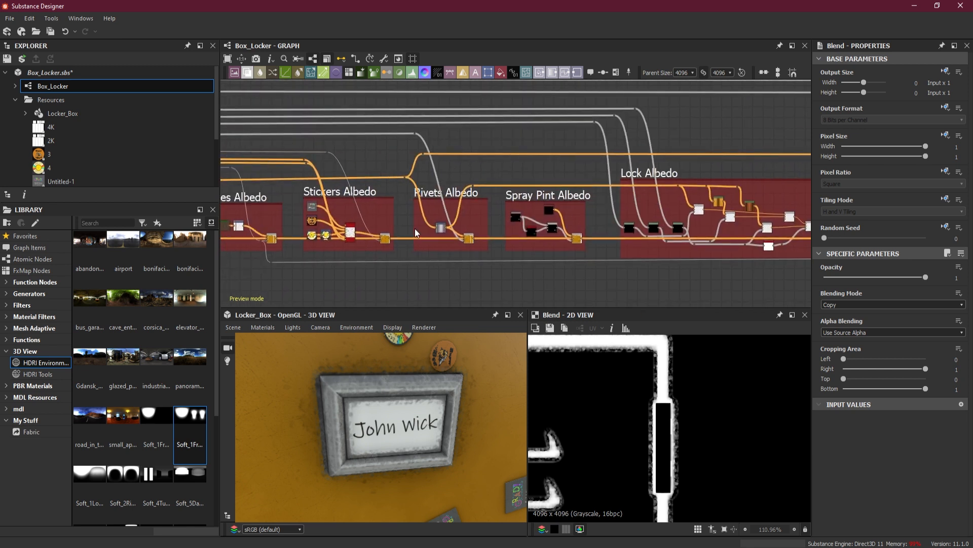
middle_drag(416, 229, 601, 232)
middle_drag(444, 233, 594, 234)
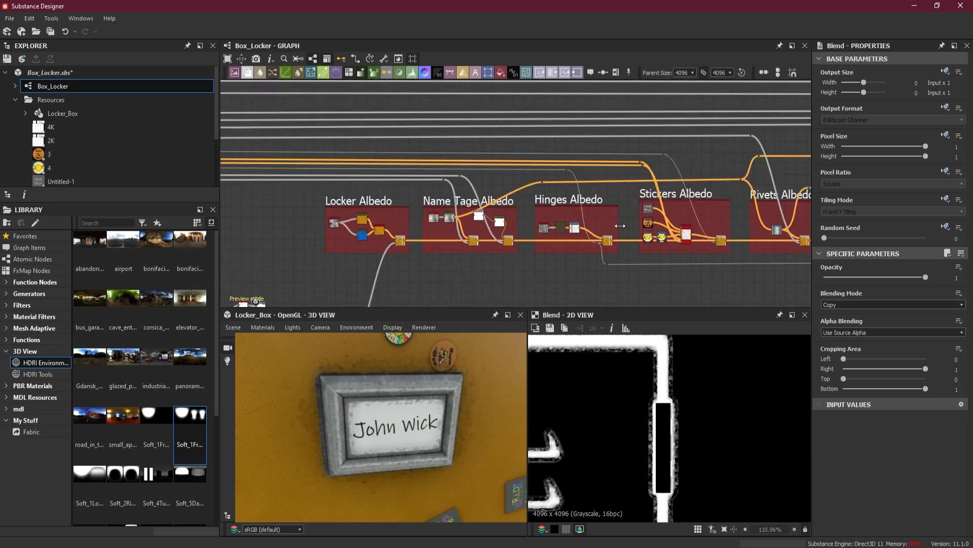
middle_drag(670, 223, 469, 223)
scroll(620, 217, up, 1)
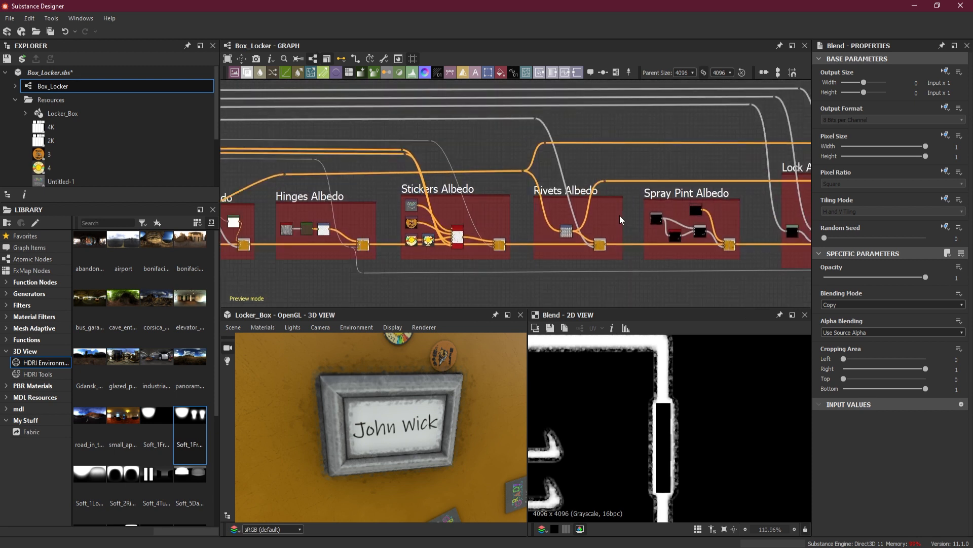
scroll(569, 216, up, 1)
scroll(614, 228, down, 1)
middle_drag(551, 226, 739, 218)
scroll(383, 227, up, 6)
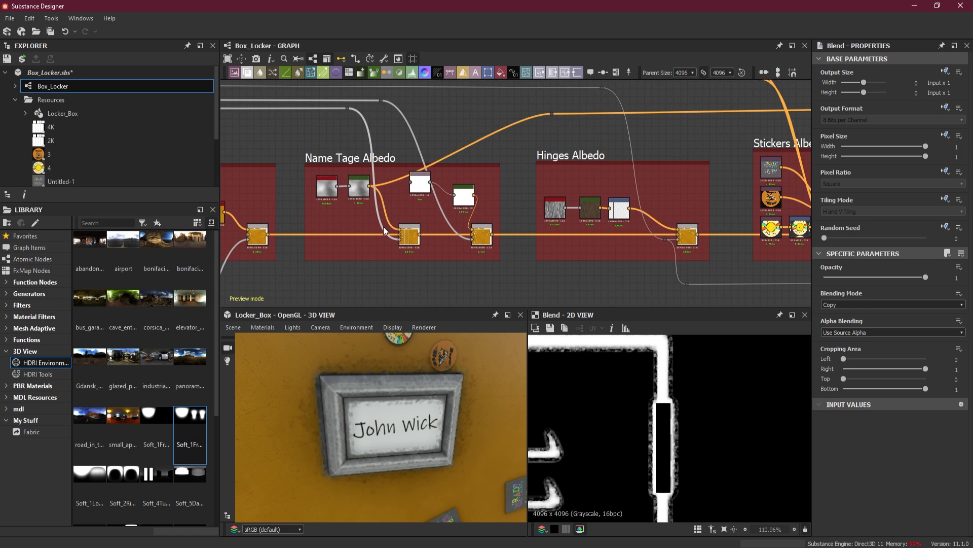
scroll(383, 226, up, 1)
click(436, 244)
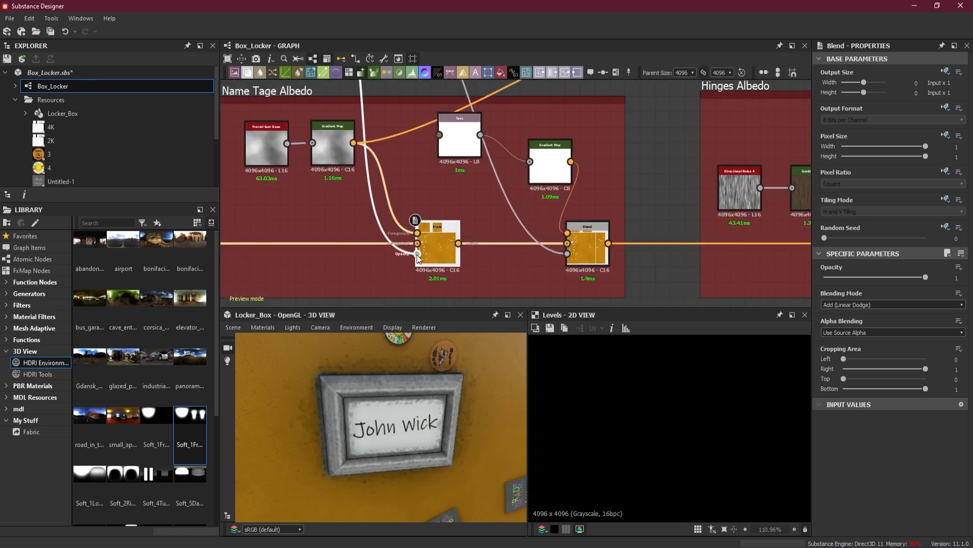
scroll(577, 409, down, 8)
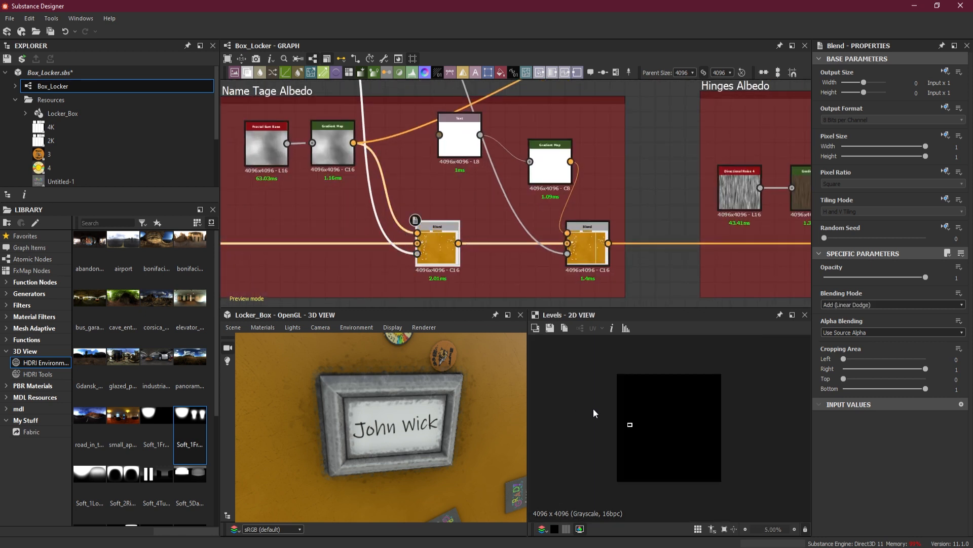
scroll(595, 412, up, 9)
scroll(608, 433, up, 4)
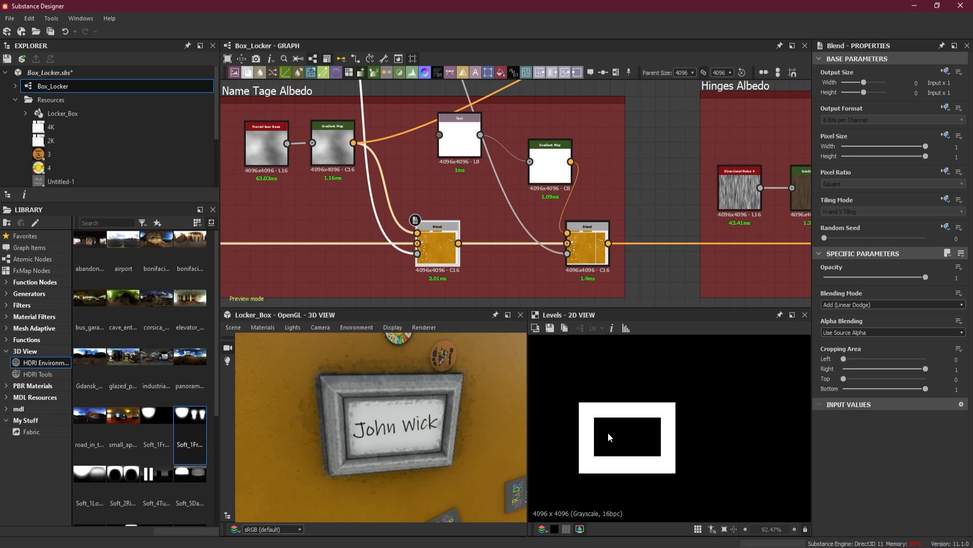
Step: Check the mask feeding the second Name Tage Albedo Blend's opacity, and add a new Blend node below the frame
click(597, 256)
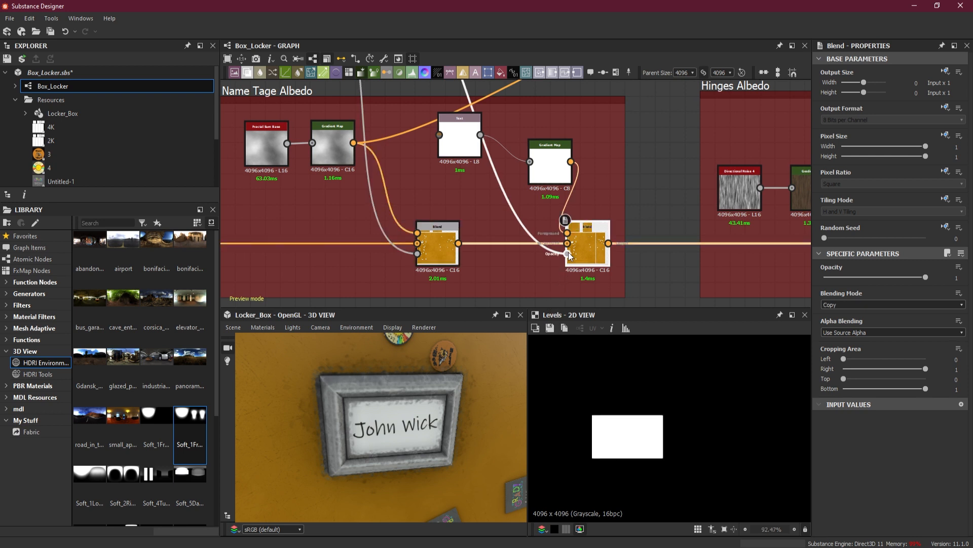
scroll(609, 260, down, 1)
scroll(610, 258, down, 4)
middle_drag(632, 267, 599, 224)
scroll(558, 251, up, 1)
click(596, 241)
key(space)
click(603, 250)
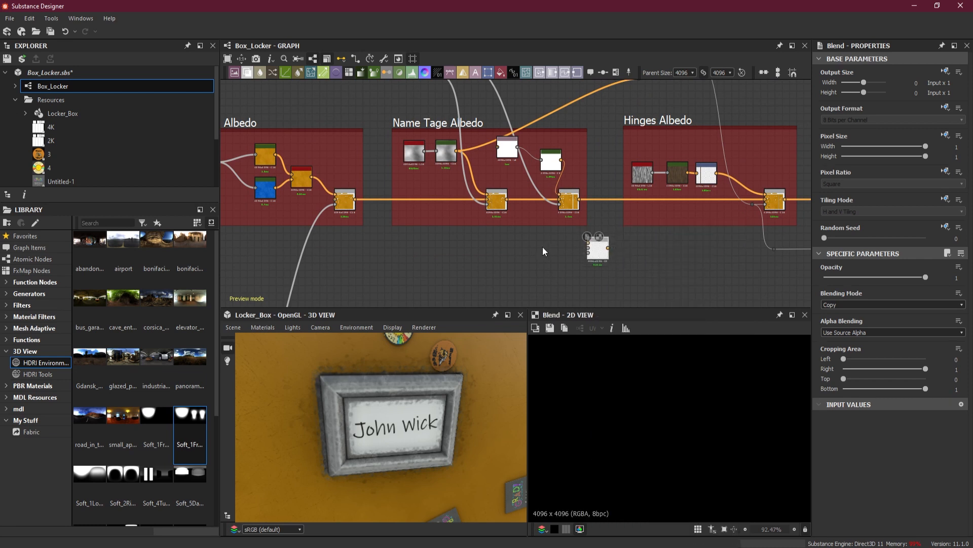
scroll(542, 246, up, 3)
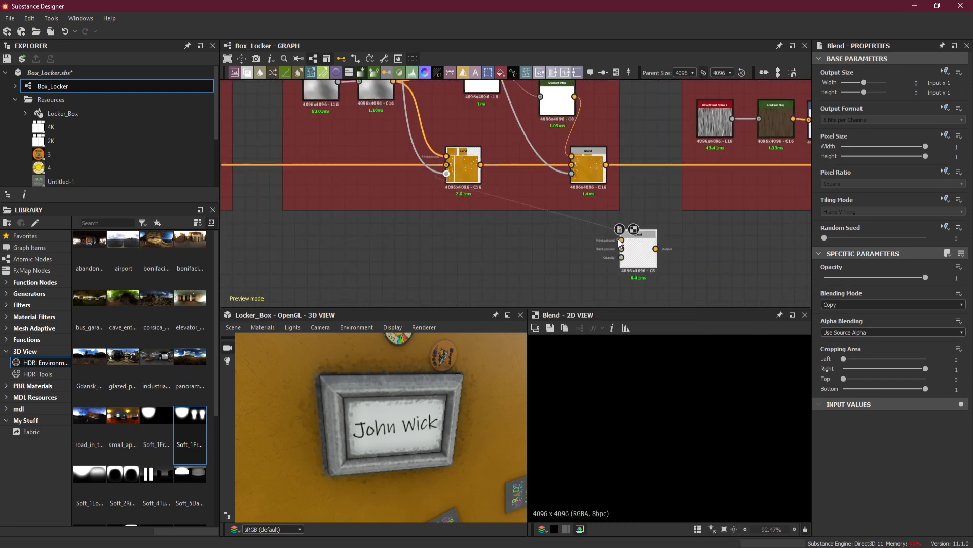
Step: Add Dot nodes to the name tag border mask link and connect it to the new Blend's background
drag(449, 221, 449, 217)
click(416, 156)
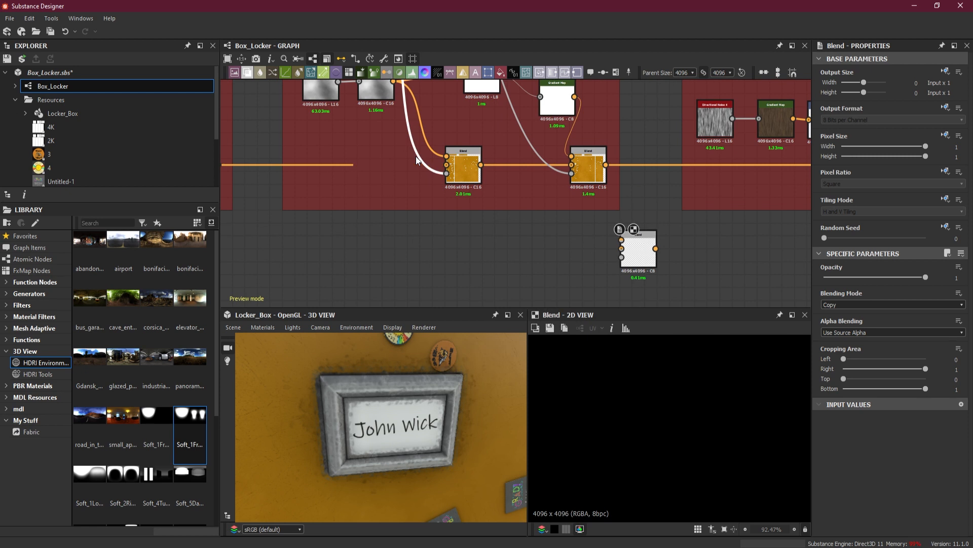
alt+click(415, 156)
drag(417, 155, 418, 174)
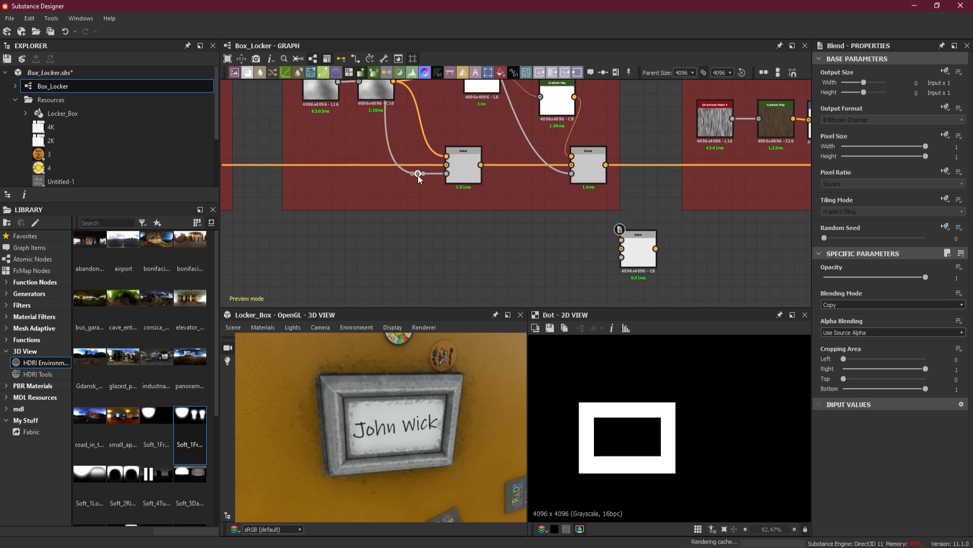
drag(437, 240, 540, 243)
drag(622, 247, 622, 248)
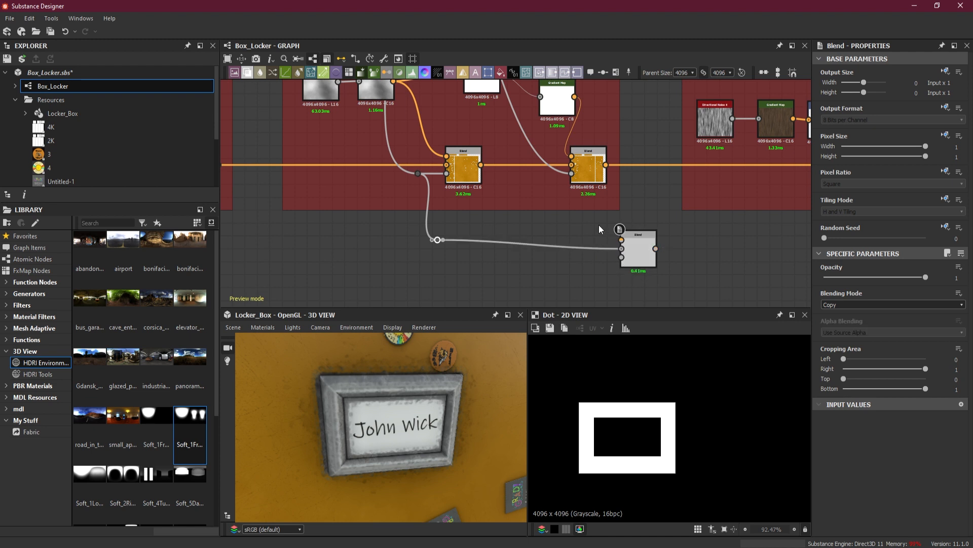
Step: Add a Dot to the inner name card mask link, tidy the nearby nodes, and connect the Dot to the new Blend's foreground
alt+click(537, 153)
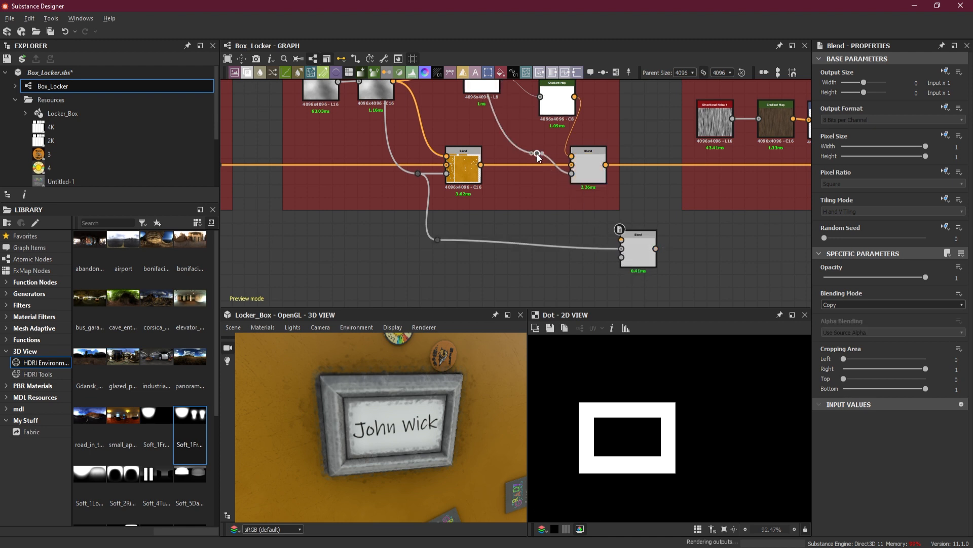
scroll(543, 171, down, 3)
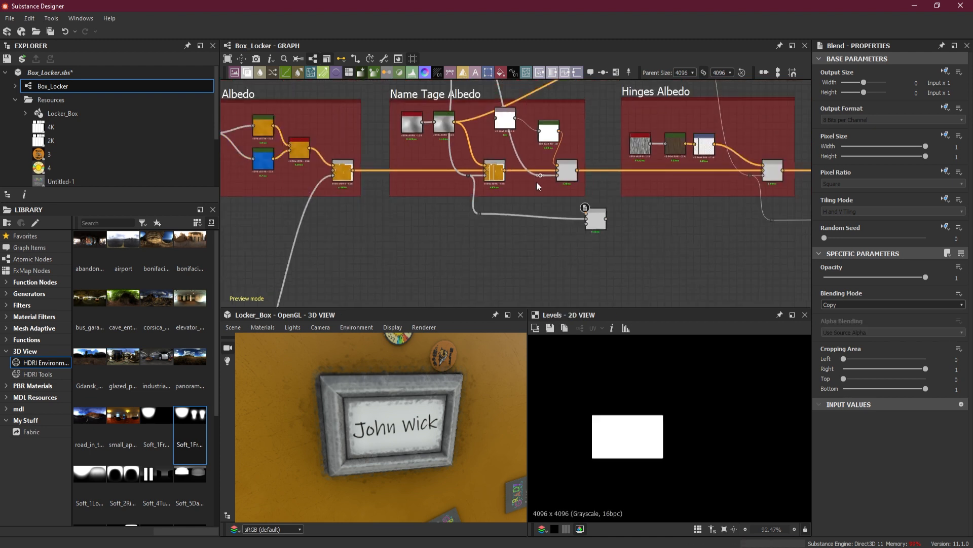
drag(503, 152, 521, 160)
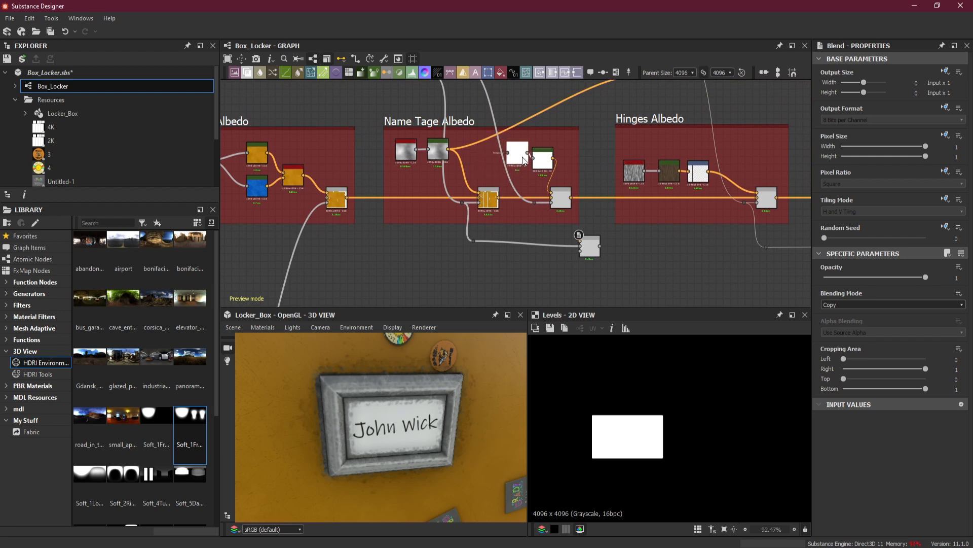
scroll(557, 216, up, 3)
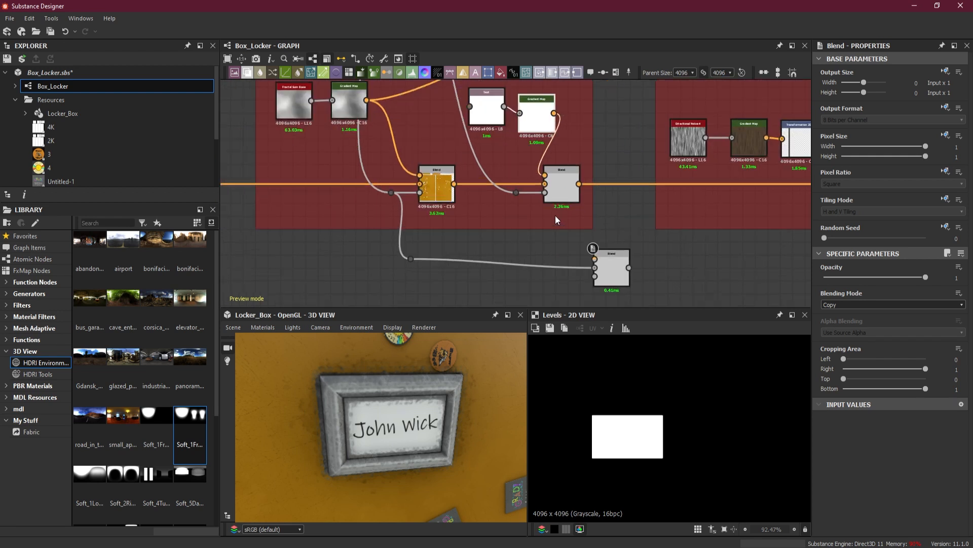
drag(522, 192, 595, 259)
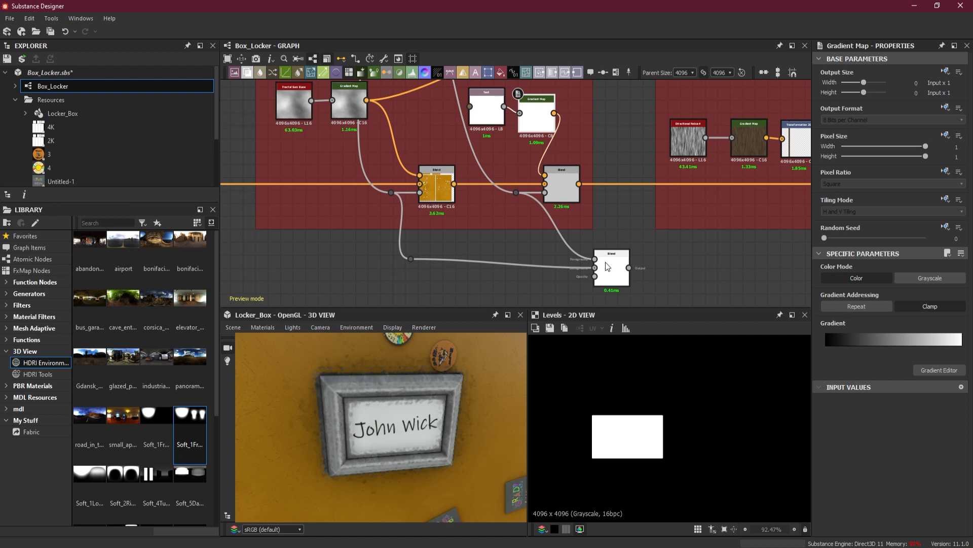
Step: Set the new Blend's blending mode to Add (Linear Dodge) to combine both name tag masks, and straighten its background link's Dot
click(617, 270)
click(838, 305)
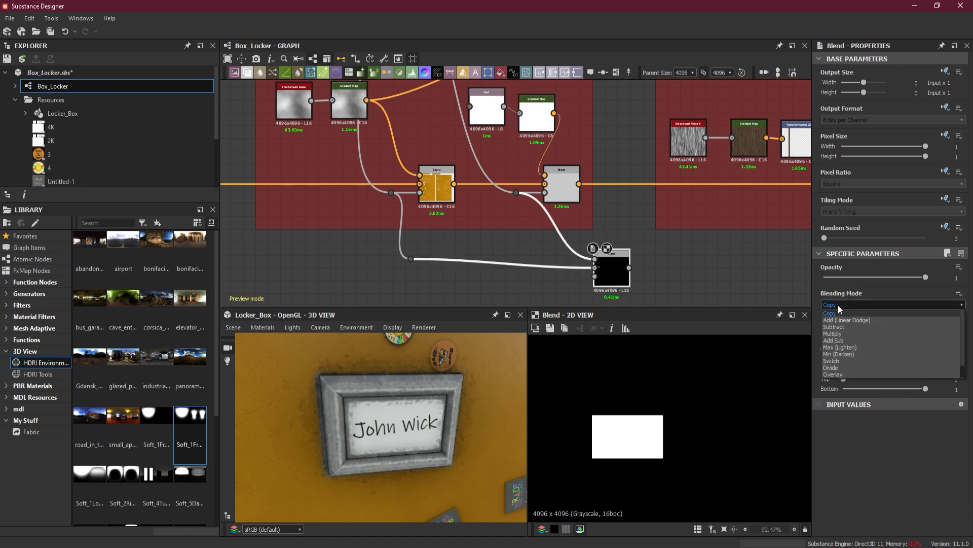
click(842, 320)
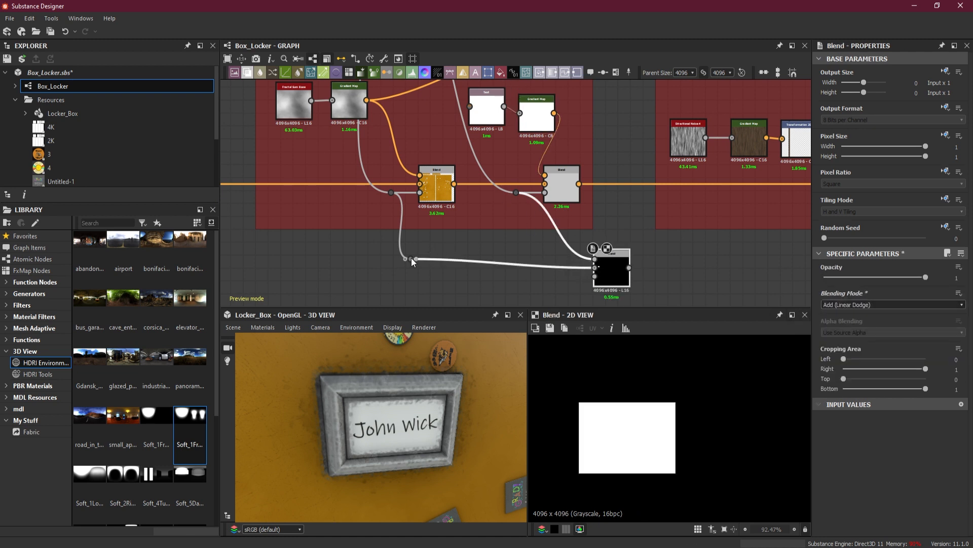
drag(412, 258, 413, 266)
Step: Route the combined name tag mask below the albedo frames into a new Blend node beside the edge wear nodes past Handel Albedo
scroll(527, 263, down, 6)
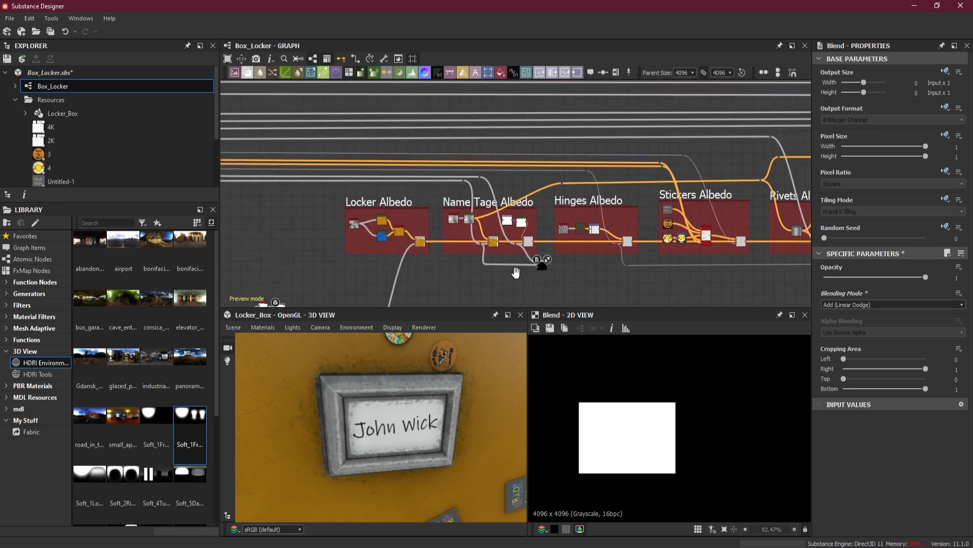
middle_drag(586, 272, 428, 277)
drag(412, 266, 443, 255)
scroll(396, 281, up, 1)
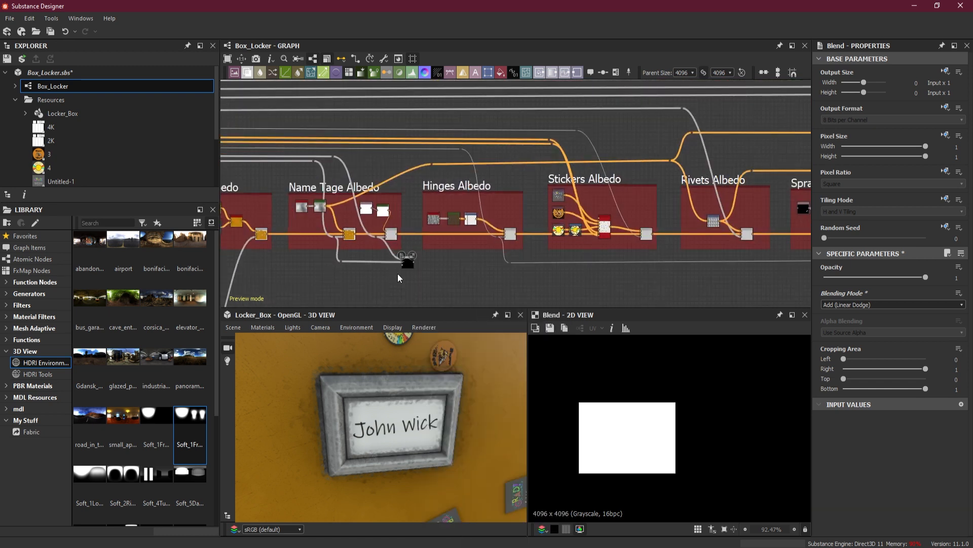
drag(434, 282, 296, 254)
drag(410, 271, 675, 276)
middle_drag(677, 271, 343, 273)
middle_drag(790, 284, 414, 293)
middle_drag(703, 293, 489, 289)
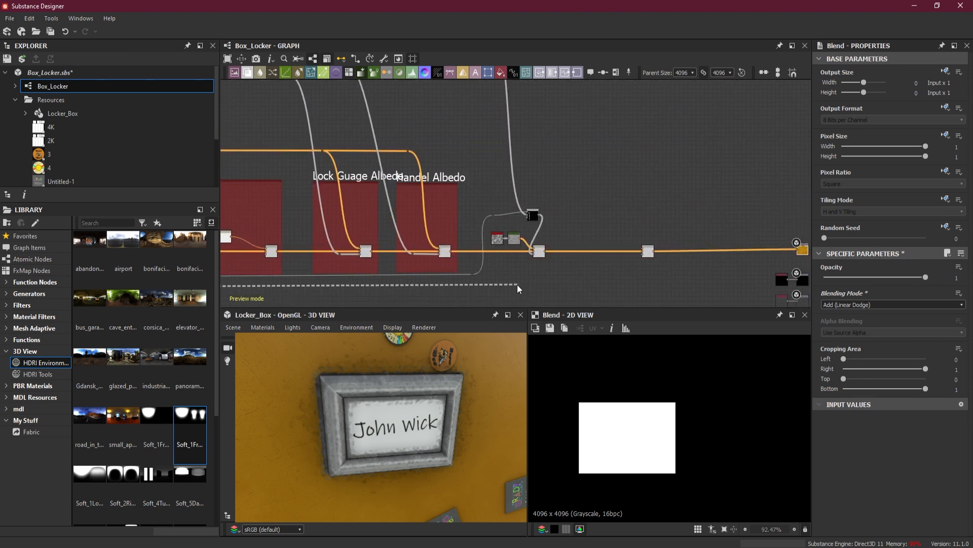
scroll(528, 230, up, 4)
drag(528, 230, 532, 232)
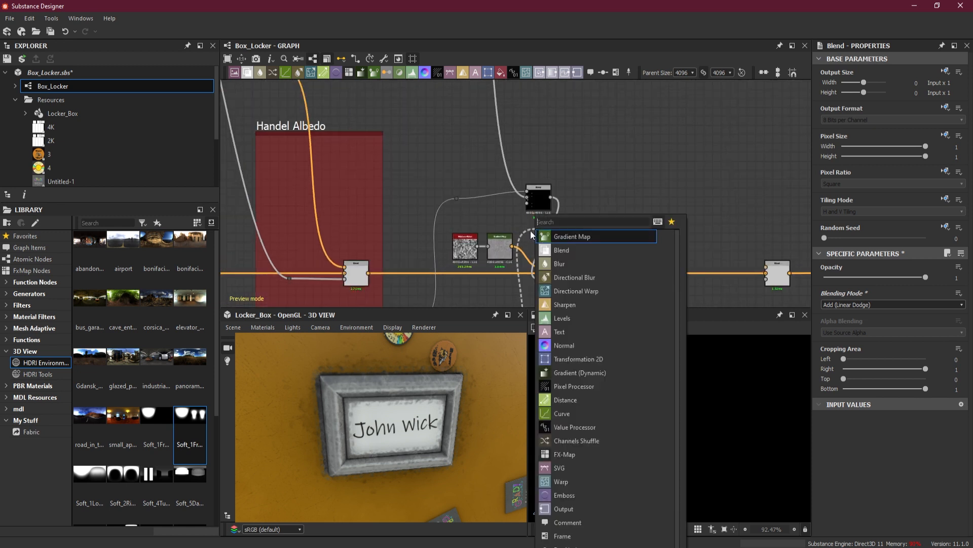
click(571, 251)
Step: Space out the edge wear Blends and move the hinge-subtracted mask link from the albedo Blend's opacity to the new Blend's foreground
drag(575, 273, 681, 280)
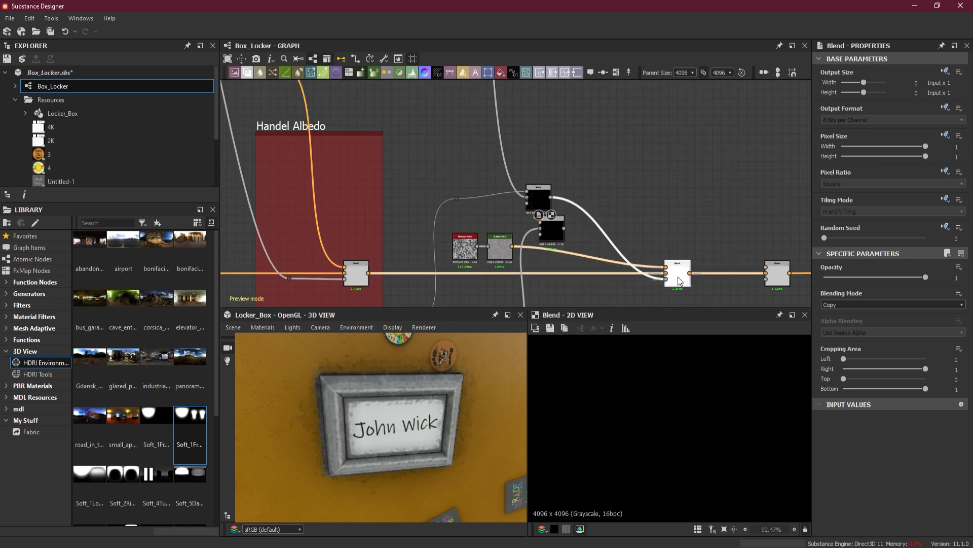
drag(558, 241, 584, 240)
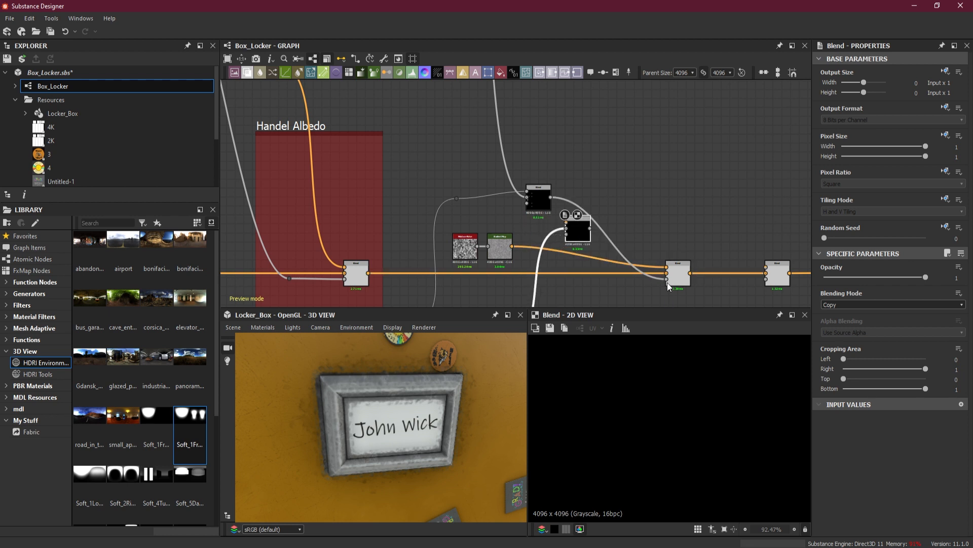
shift+drag(666, 279, 567, 221)
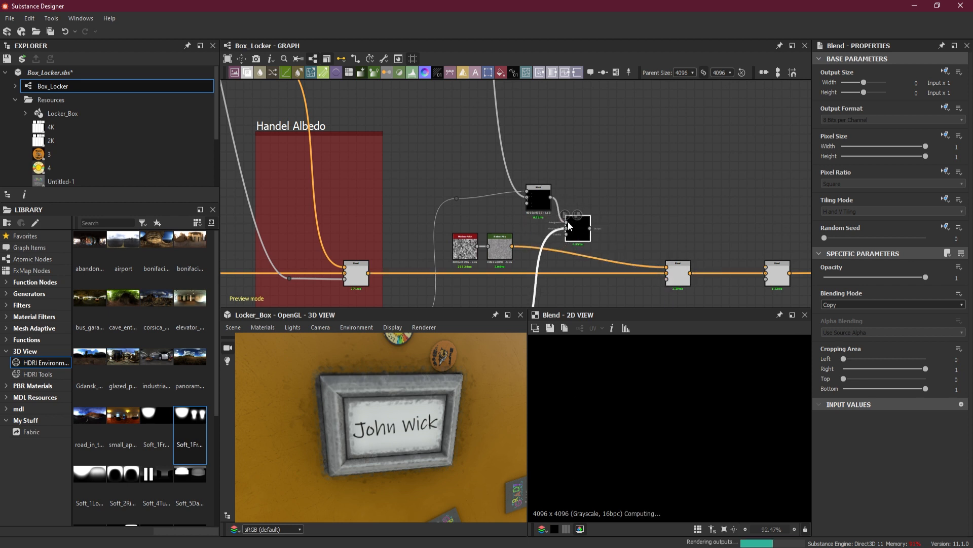
Step: Swap the new Blend's foreground and background links and set its blending mode to Subtract to cut the name tag from the mask
scroll(579, 232, up, 5)
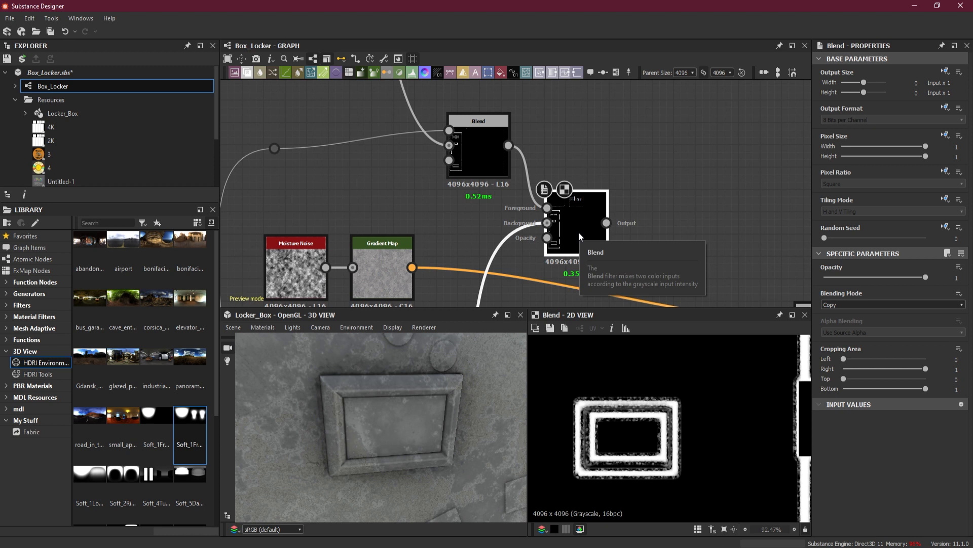
scroll(578, 232, up, 3)
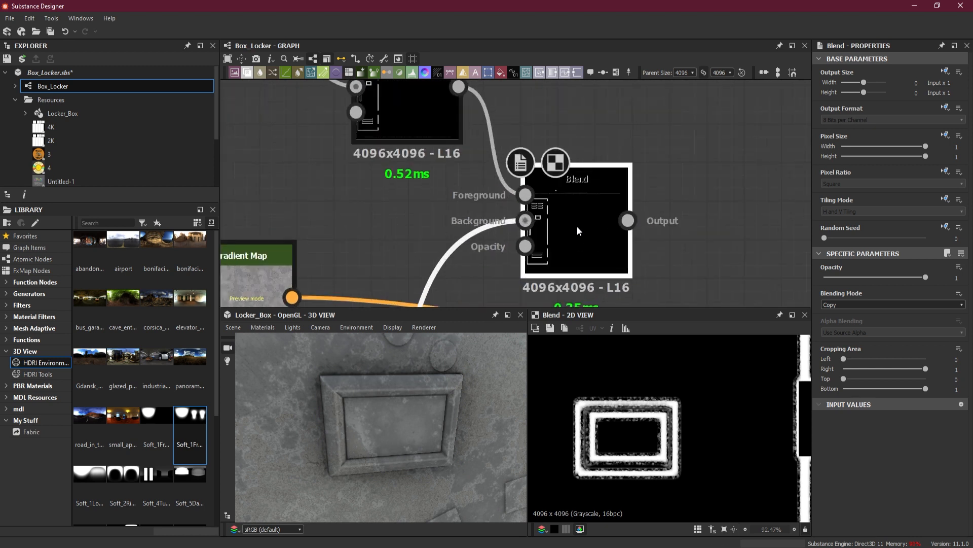
drag(520, 157, 517, 242)
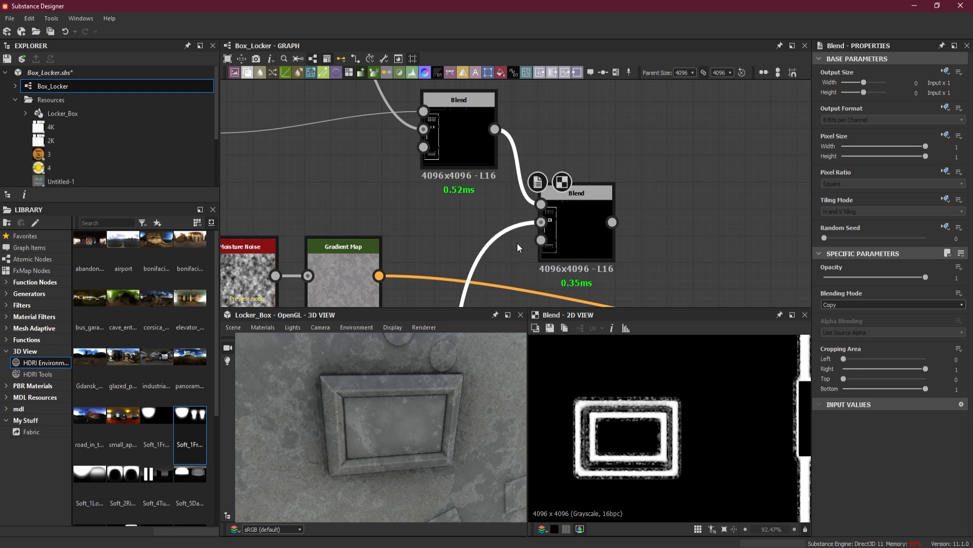
key(x)
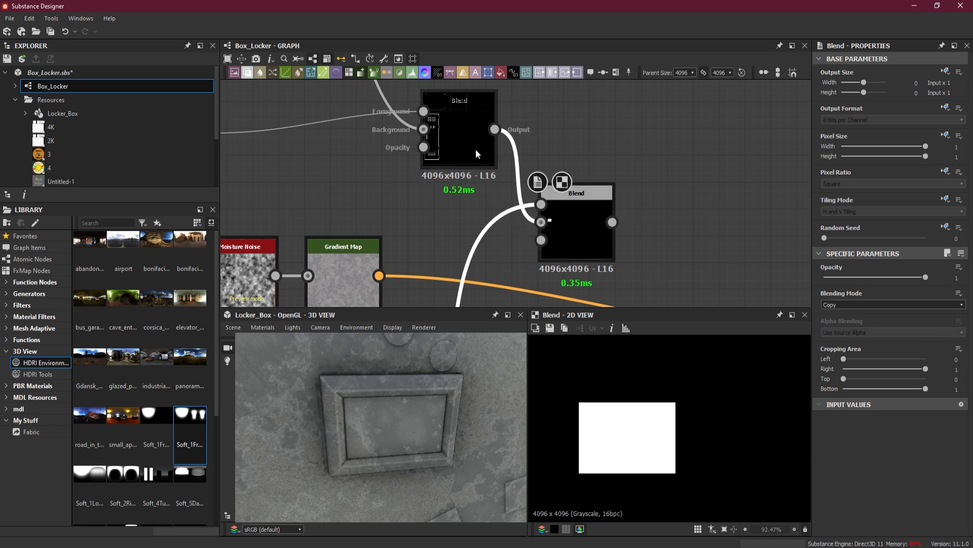
click(872, 304)
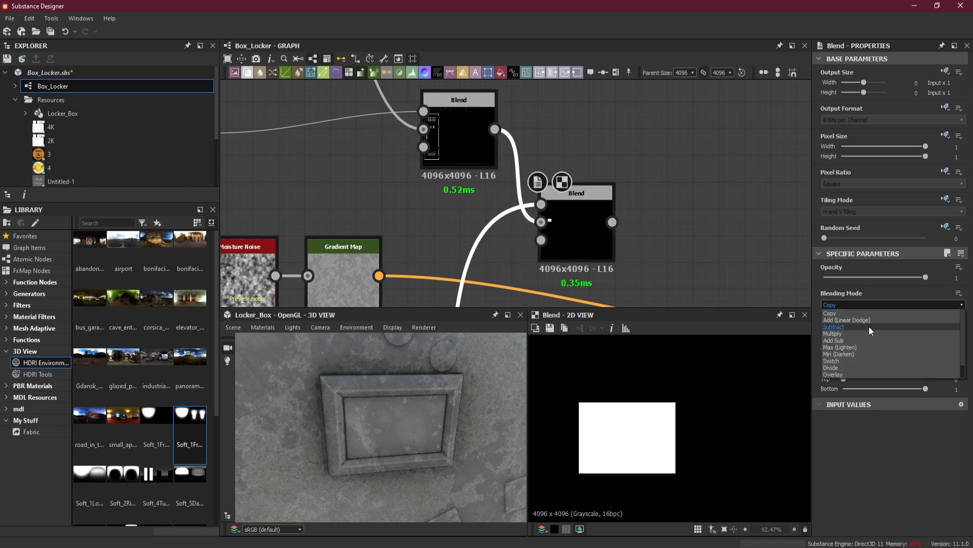
click(868, 327)
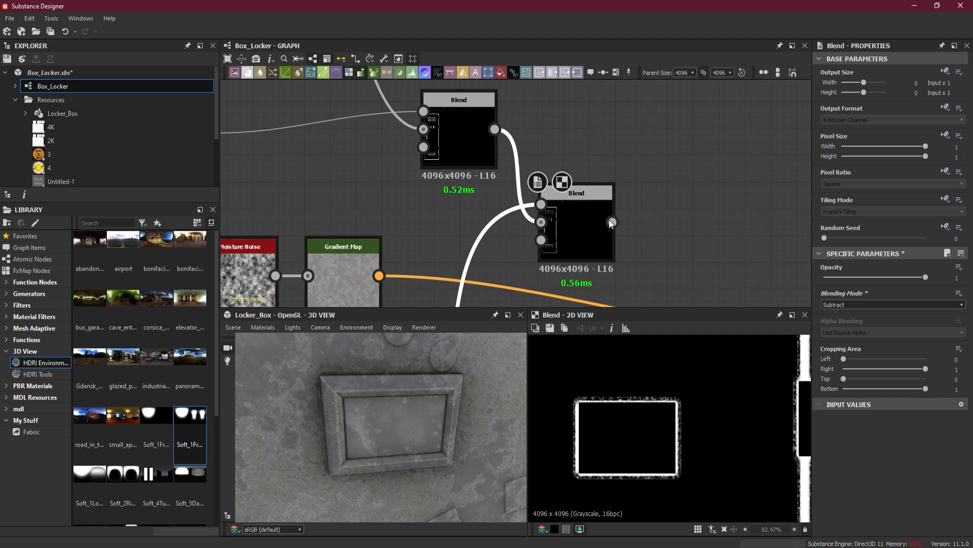
Step: Connect the second Subtract Blend through a Dot to the edge wear albedo Blend's opacity, and inspect the worn edges on the 3D locker
scroll(630, 224, down, 4)
alt+drag(530, 193, 652, 266)
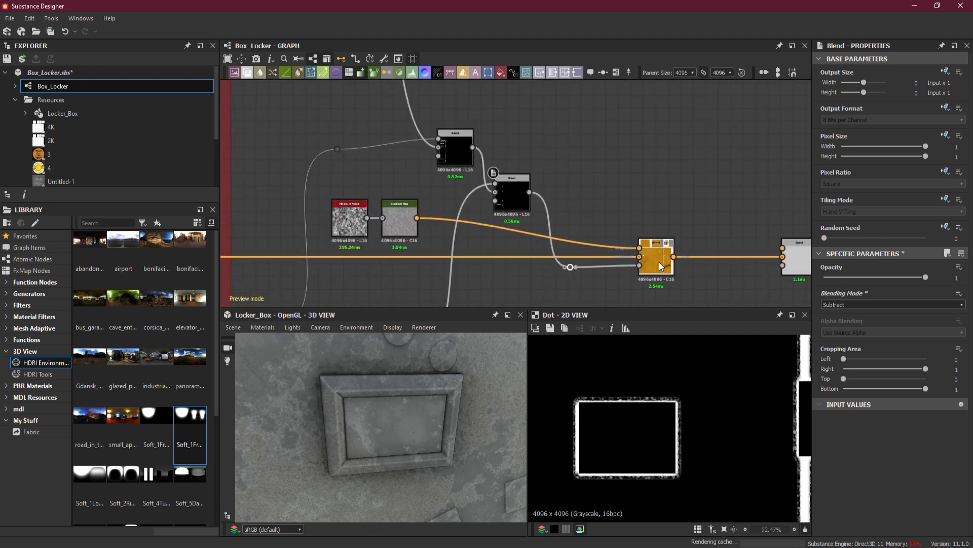
double_click(659, 263)
drag(419, 441, 396, 434)
right_drag(396, 434, 327, 443)
middle_drag(327, 443, 395, 350)
drag(386, 443, 418, 386)
Step: Examine the first Subtract Blend's mask around the rivets and the edge wear around a screw on the 3D locker
click(456, 152)
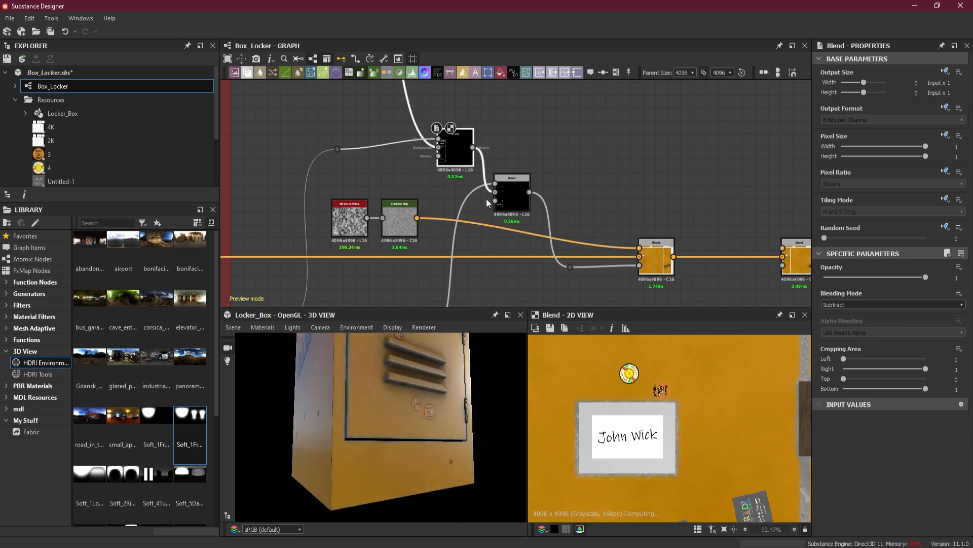
middle_drag(727, 375, 693, 484)
scroll(612, 445, up, 5)
drag(444, 504, 474, 383)
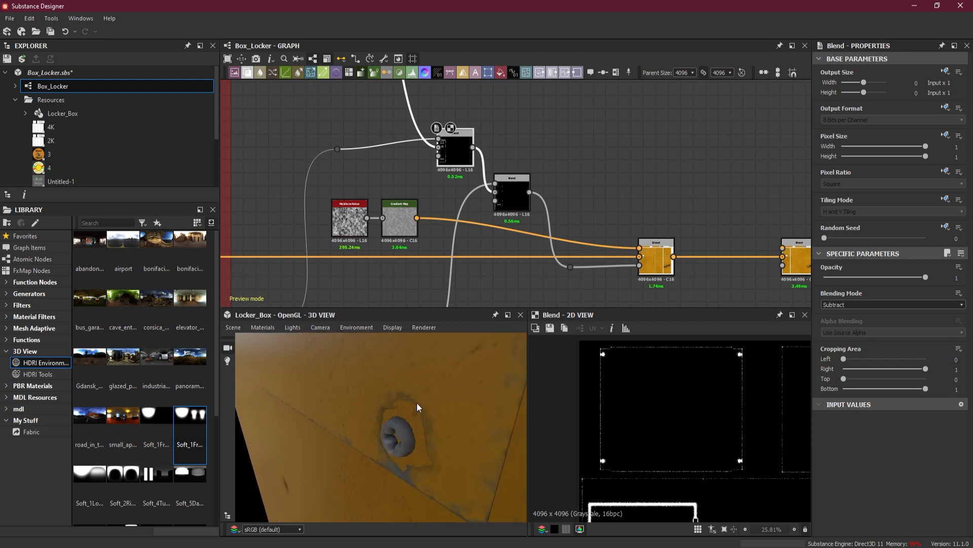
Step: Look through the blue height frames, including Door Gap + Hinges and Rivets / Screws, and examine the nodes in the Edge Wear frame
scroll(403, 232, down, 6)
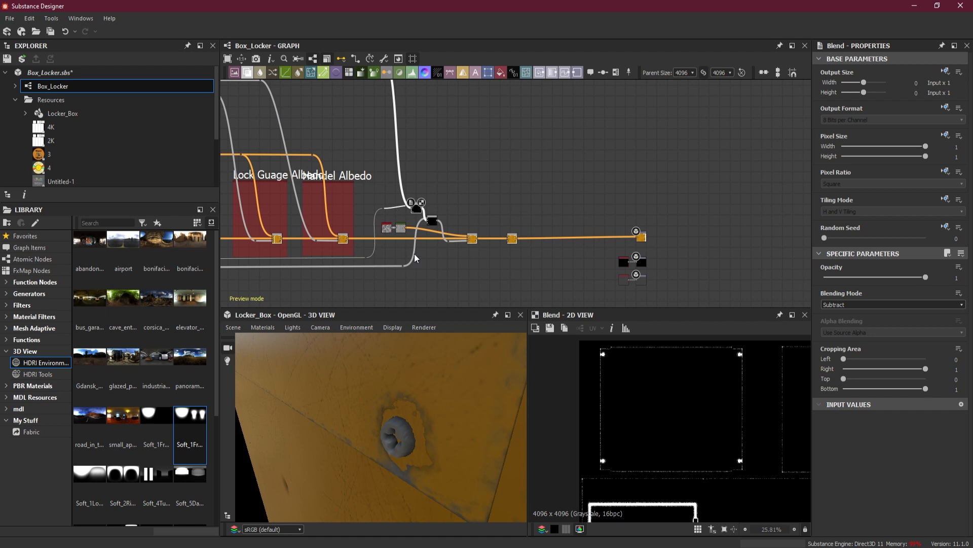
scroll(412, 209, down, 2)
middle_drag(355, 229, 694, 226)
middle_drag(467, 224, 735, 221)
middle_drag(430, 222, 735, 218)
middle_drag(509, 219, 735, 218)
middle_drag(548, 221, 720, 222)
middle_drag(405, 226, 634, 226)
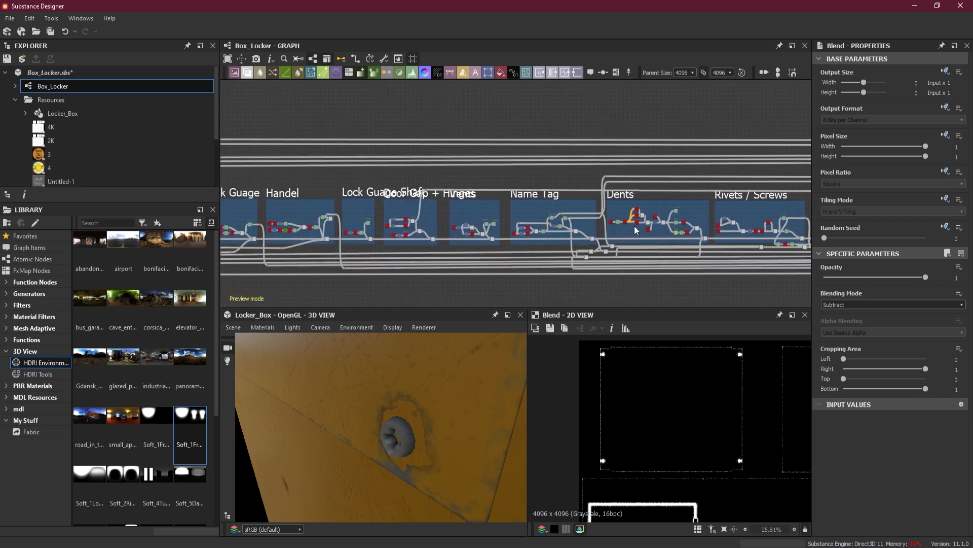
middle_drag(487, 229, 641, 230)
scroll(530, 225, up, 4)
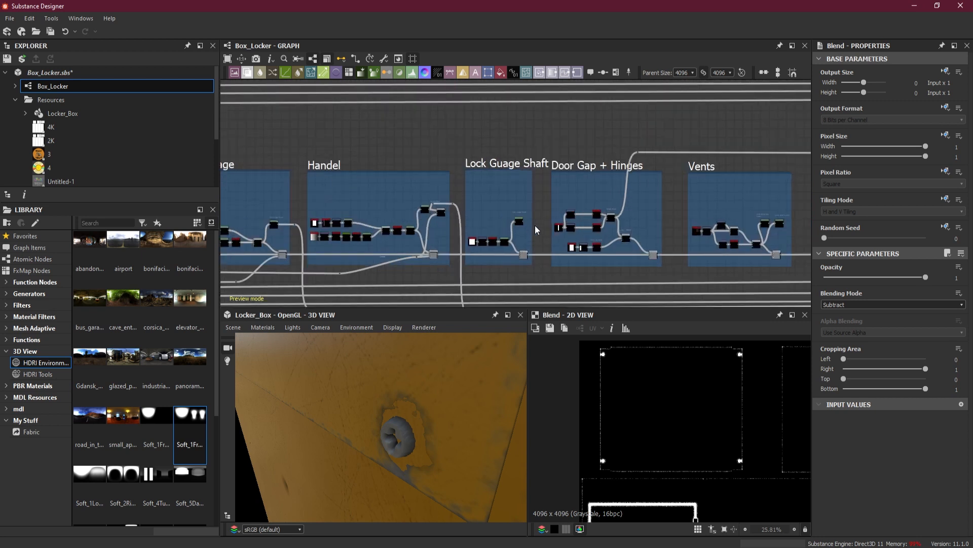
middle_drag(661, 240, 494, 227)
scroll(644, 213, down, 2)
middle_drag(705, 216, 439, 210)
middle_drag(560, 207, 420, 208)
middle_drag(664, 211, 436, 200)
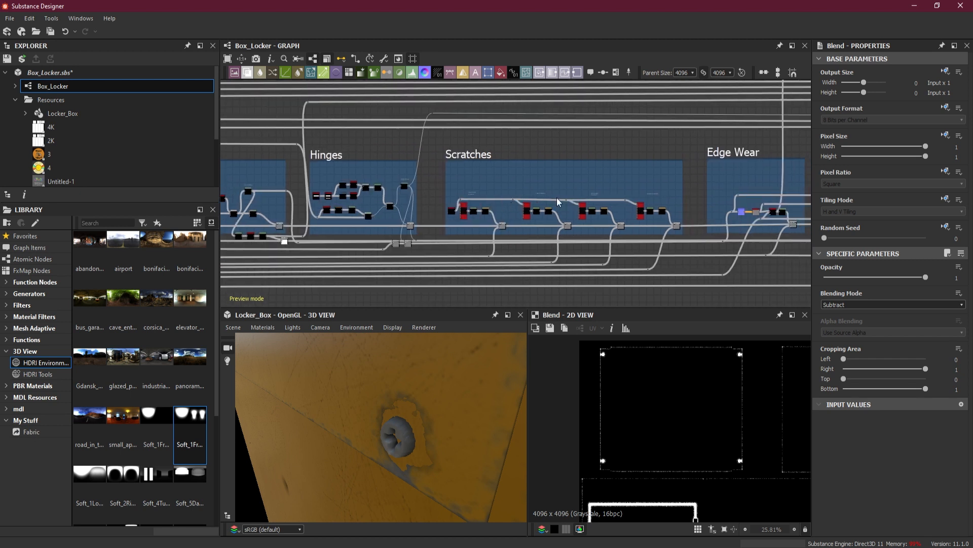
scroll(557, 197, down, 3)
middle_drag(527, 203, 615, 206)
scroll(422, 201, up, 5)
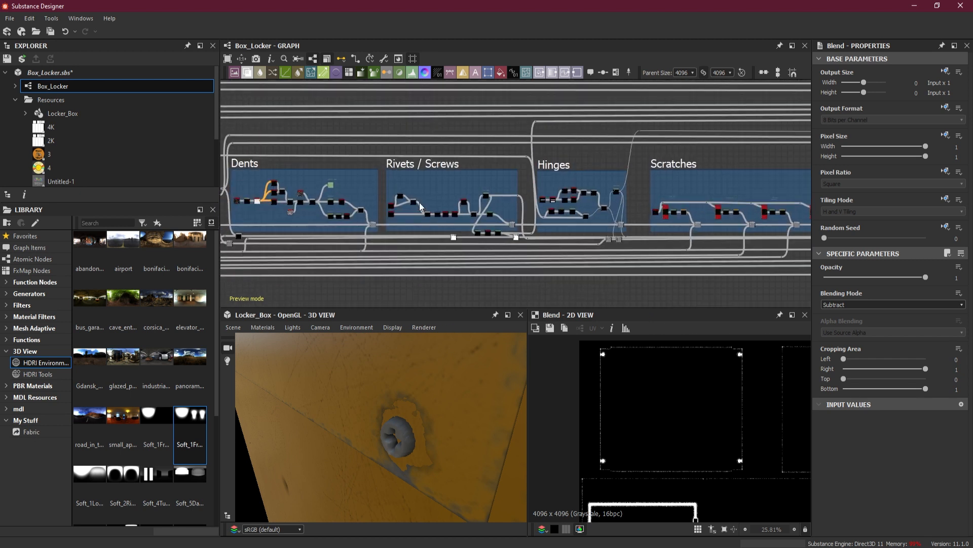
scroll(463, 205, down, 3)
middle_drag(412, 209, 605, 207)
middle_drag(443, 209, 565, 198)
middle_drag(690, 200, 473, 202)
mouse_move(628, 201)
middle_down()
mouse_move(416, 200)
mouse_move(549, 206)
mouse_move(517, 205)
middle_up()
middle_drag(679, 205, 549, 205)
scroll(552, 205, up, 8)
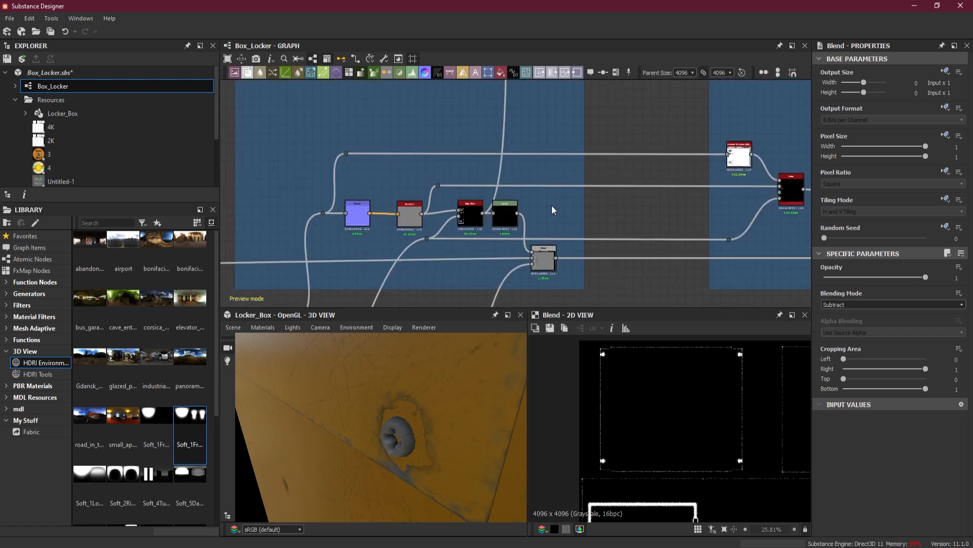
Step: Try Level Out High values of 0.003 and 0 on the Levels node after Edge Wear, and undo both changes
click(474, 237)
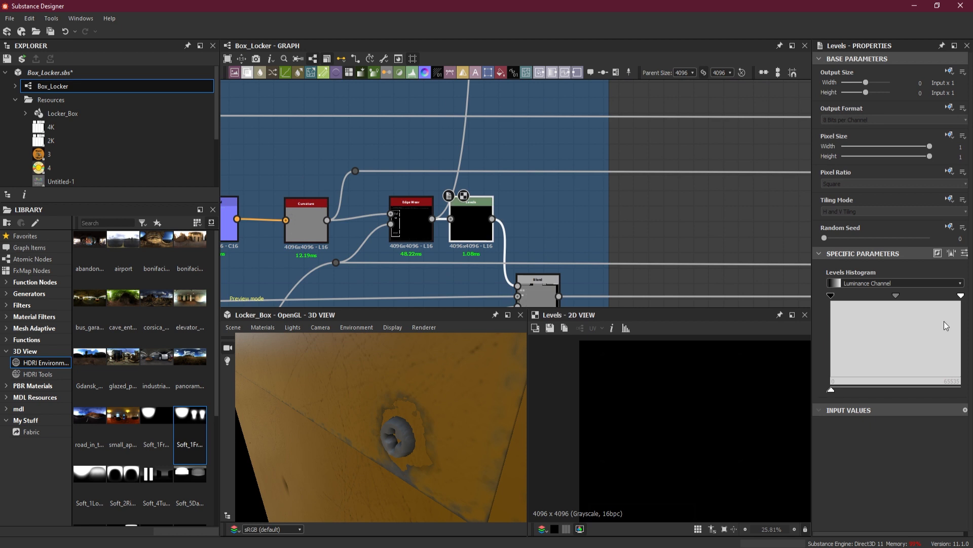
click(964, 253)
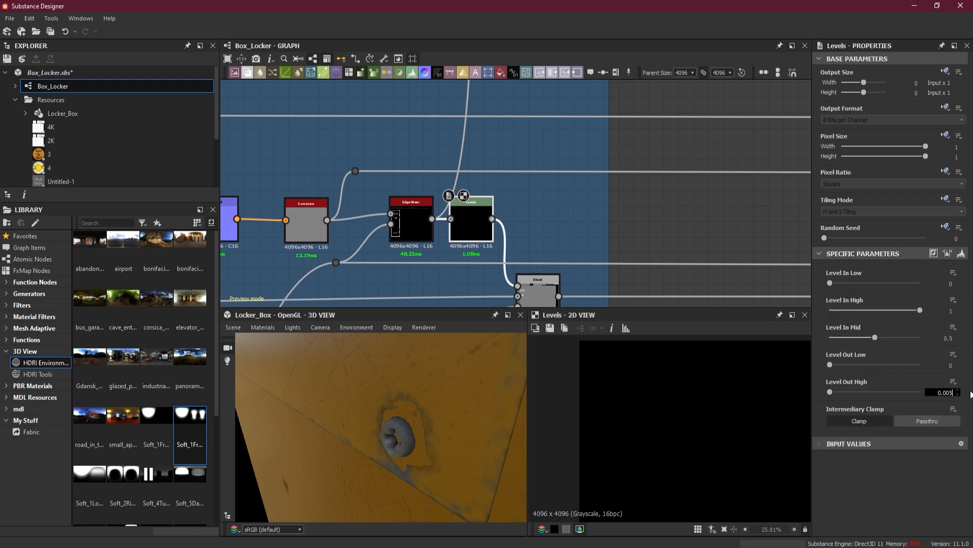
key(Return)
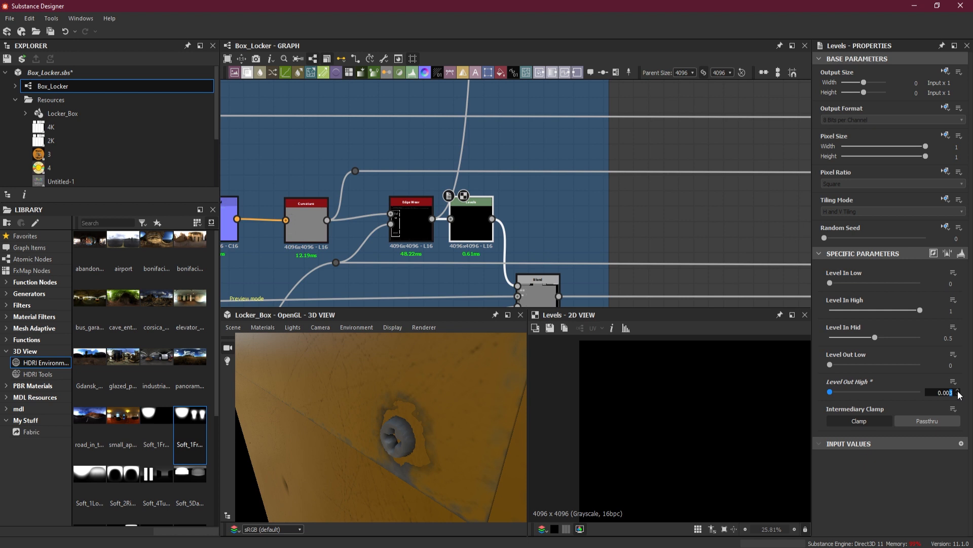
key(Return)
click(941, 394)
text(0)
key(Return)
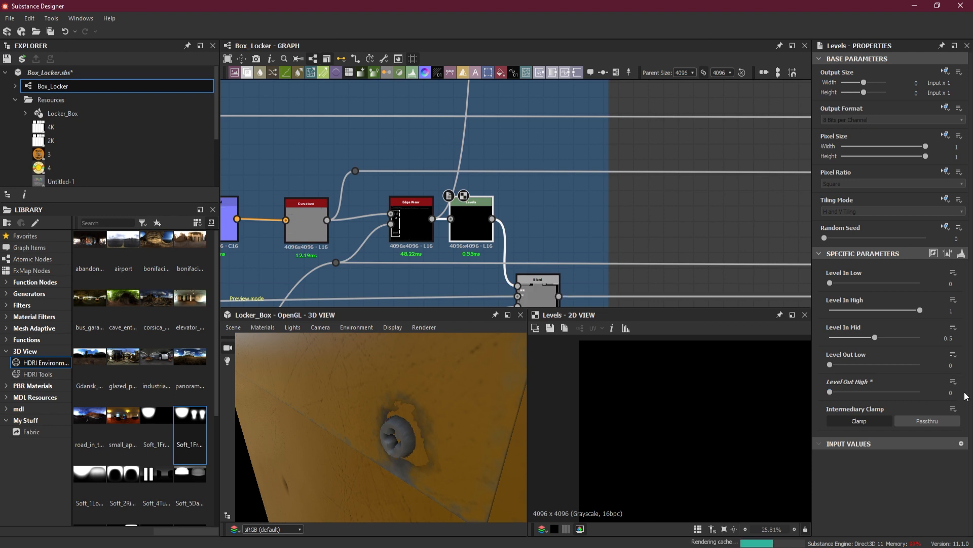
key(ctrl+z)
key(ctrl+z)
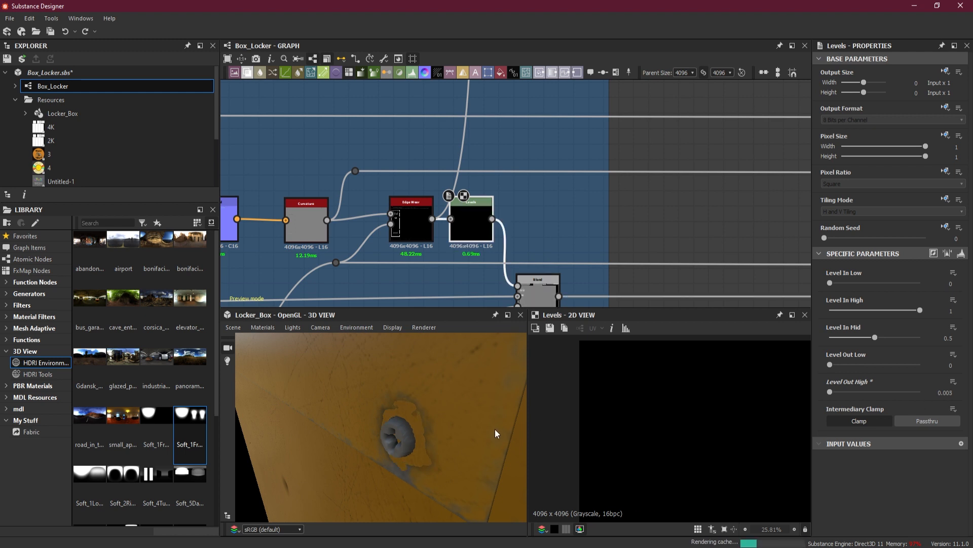
Step: Open the Locker1 material's properties, try another height Scale, and set it back to 3
scroll(476, 430, down, 5)
alt+drag(477, 431, 403, 435)
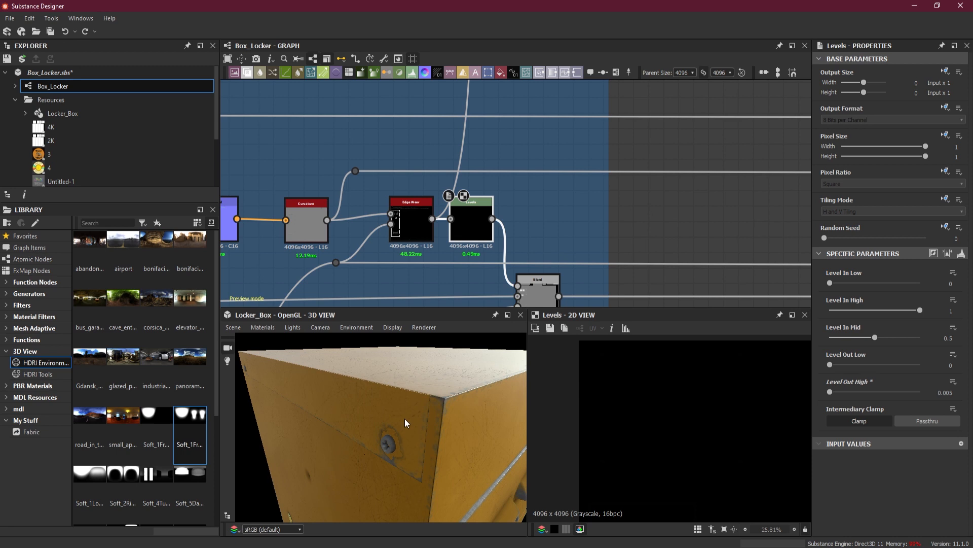
scroll(405, 418, up, 5)
scroll(404, 419, down, 4)
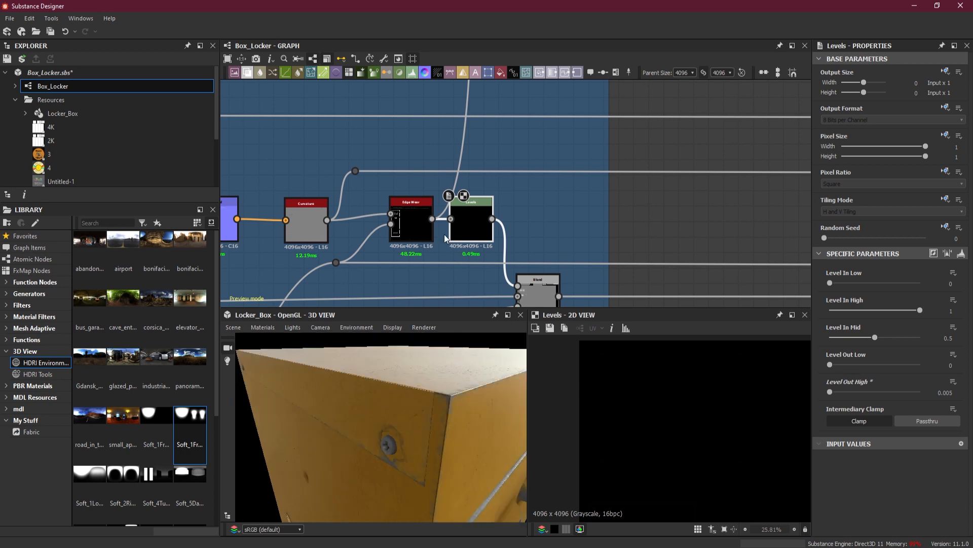
alt+drag(430, 401, 358, 382)
click(266, 328)
mouse_move(272, 340)
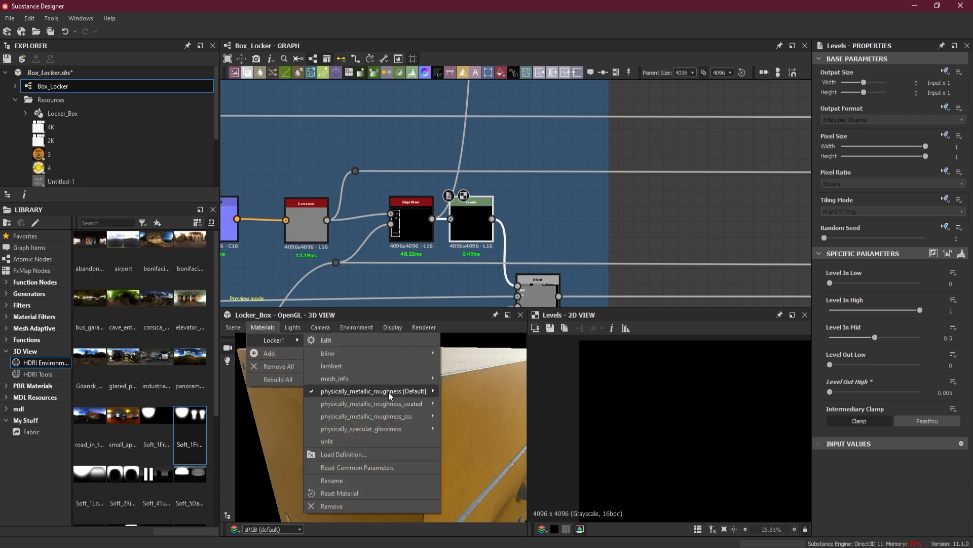
mouse_move(388, 392)
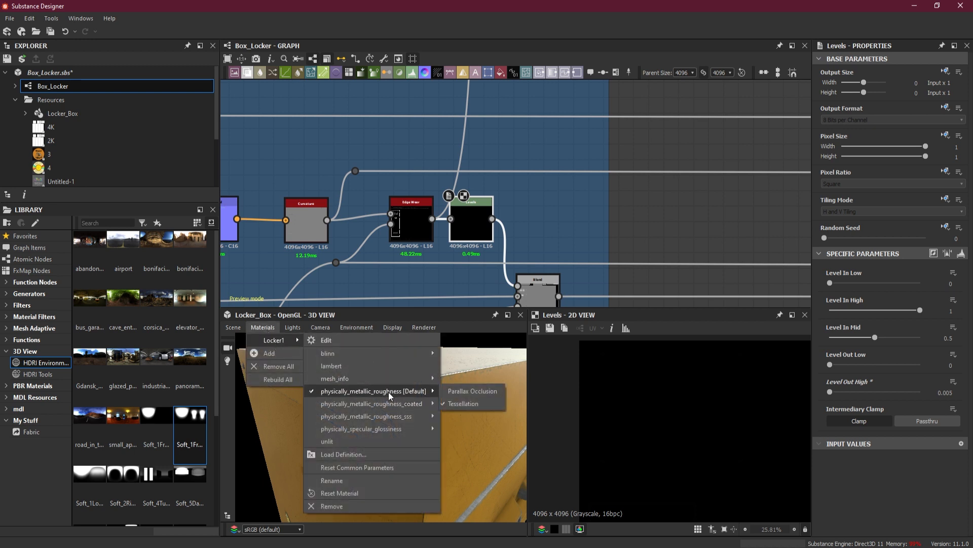
click(339, 339)
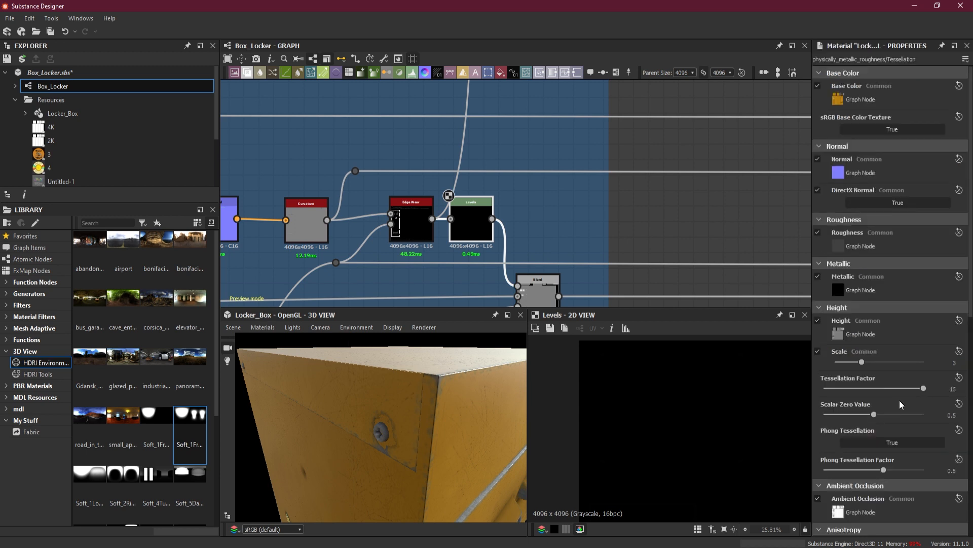
click(952, 362)
key(Return)
click(953, 362)
text(3)
key(Return)
Step: Find the Levels node below Rivets Mask in the Rivets / Screws frame and show its numeric level parameters
scroll(454, 184, down, 9)
middle_drag(751, 195, 585, 224)
scroll(609, 225, down, 3)
middle_drag(652, 234, 448, 239)
scroll(632, 213, up, 3)
middle_drag(614, 208, 606, 213)
scroll(609, 213, down, 3)
middle_drag(715, 215, 550, 213)
middle_drag(358, 233, 655, 229)
middle_drag(467, 208, 649, 206)
middle_drag(422, 209, 648, 206)
middle_drag(361, 217, 531, 217)
scroll(532, 218, up, 3)
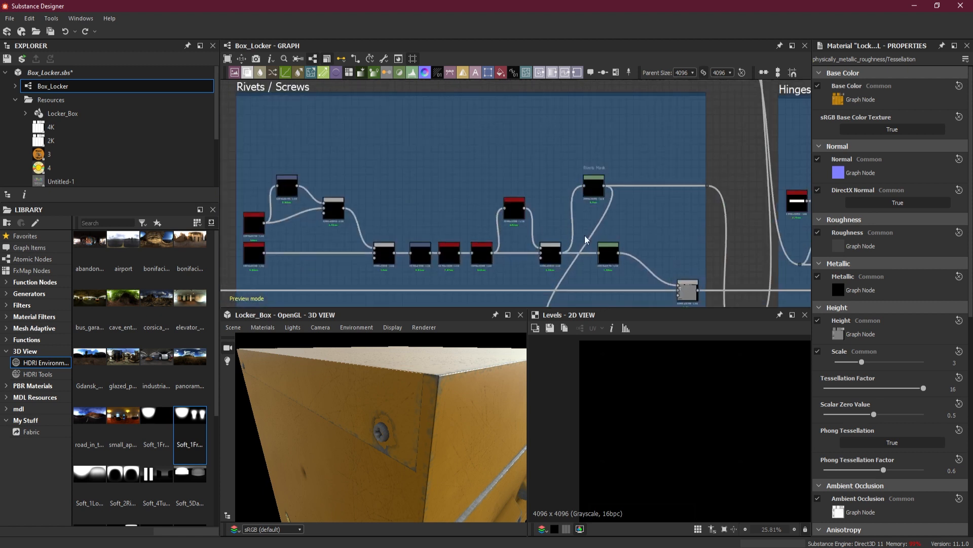
scroll(585, 235, up, 2)
middle_drag(613, 202, 548, 194)
double_click(548, 258)
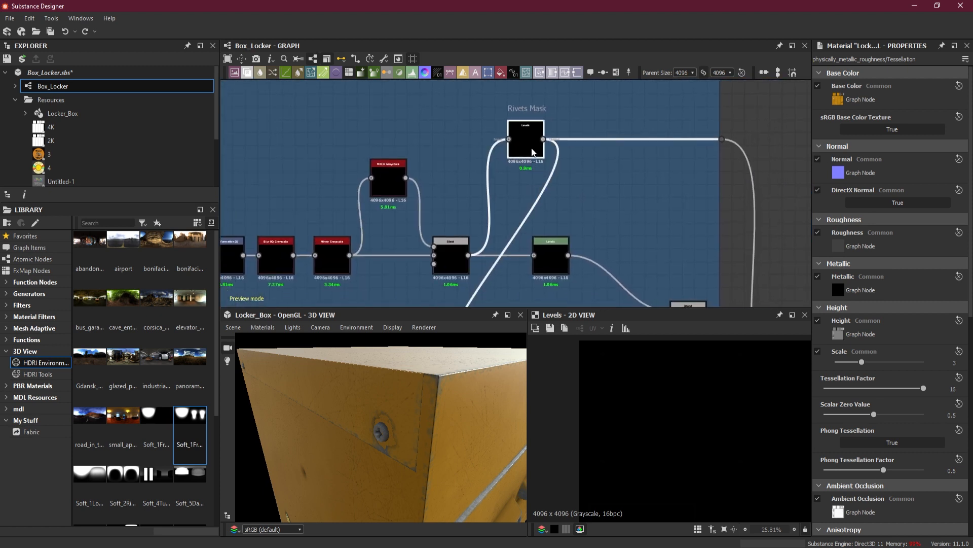
double_click(547, 255)
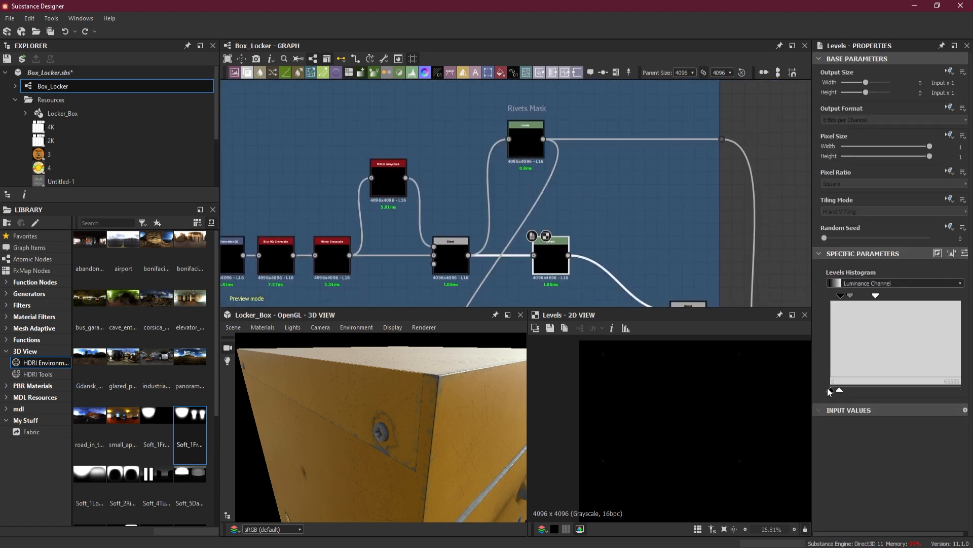
click(963, 253)
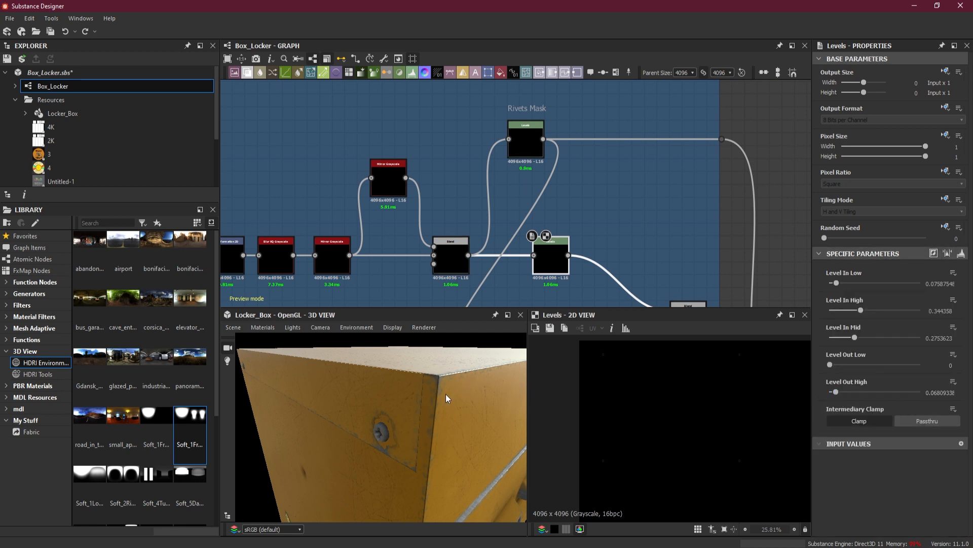
Step: Set the rivets Levels node's Level Out High to 0.06, try 0.16, and undo that second change
scroll(381, 436, up, 5)
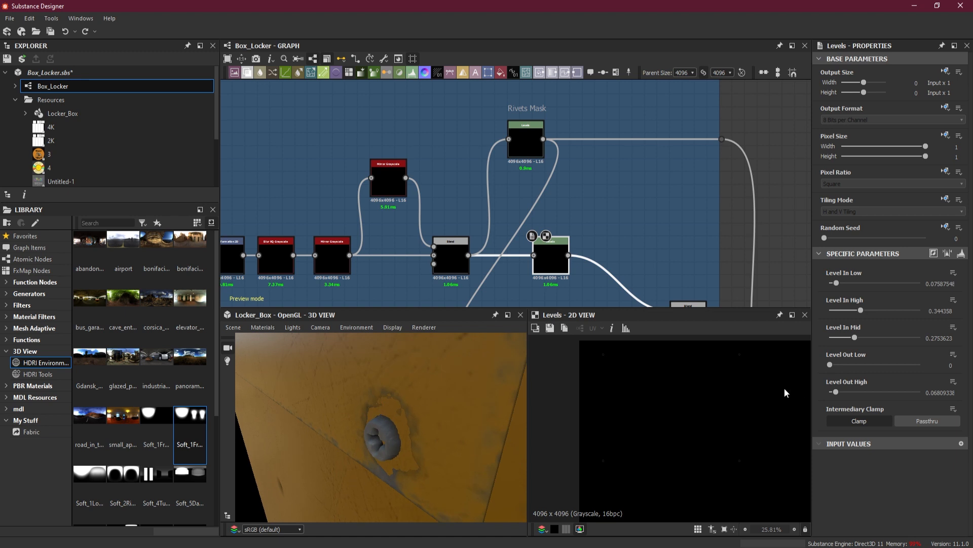
drag(837, 394, 836, 396)
drag(836, 394, 844, 394)
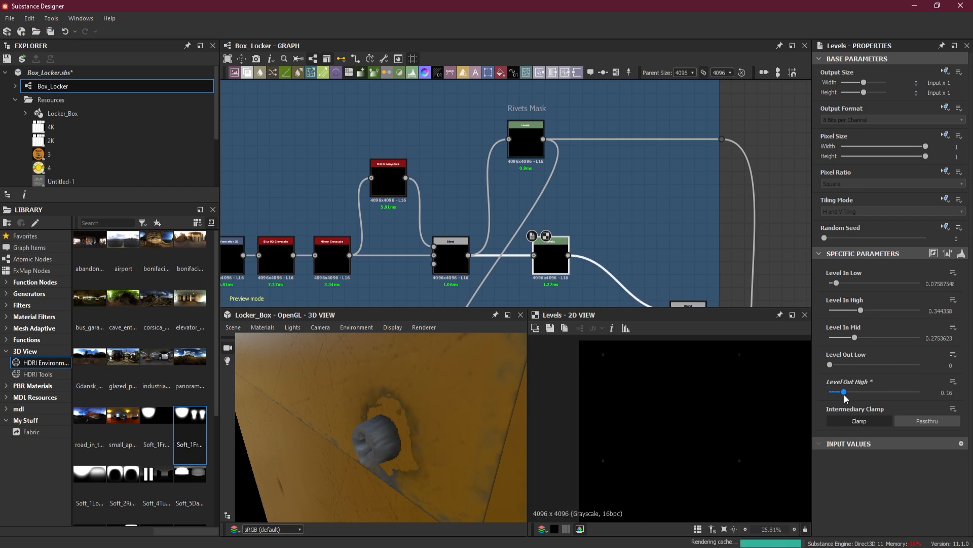
key(ctrl+z)
Step: Examine the screws, corner edges and top of the 3D locker from several distances and angles
scroll(411, 418, down, 6)
drag(411, 419, 391, 407)
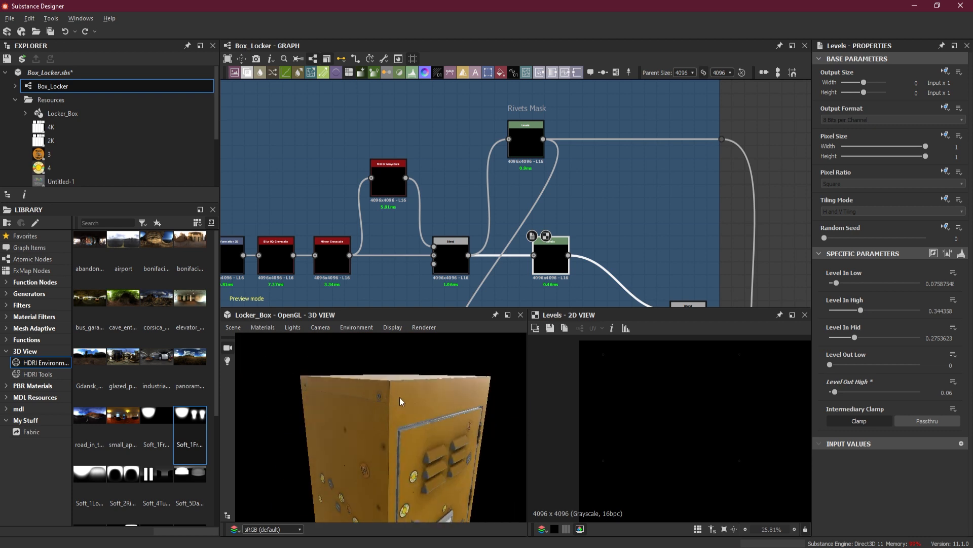
scroll(390, 367, up, 4)
drag(389, 367, 403, 388)
scroll(395, 391, up, 3)
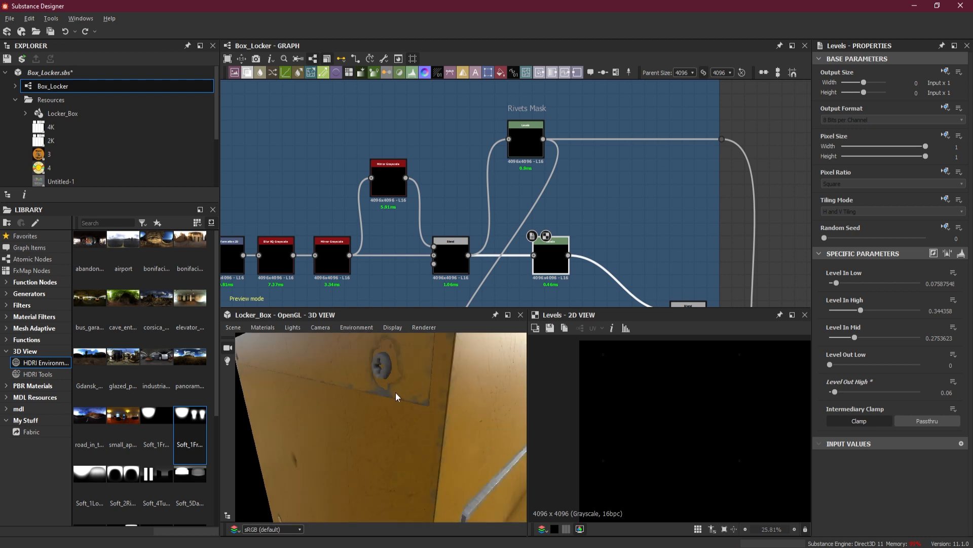
scroll(397, 393, down, 4)
scroll(401, 394, up, 3)
drag(449, 463, 450, 453)
right_drag(428, 468, 441, 515)
right_drag(409, 445, 419, 471)
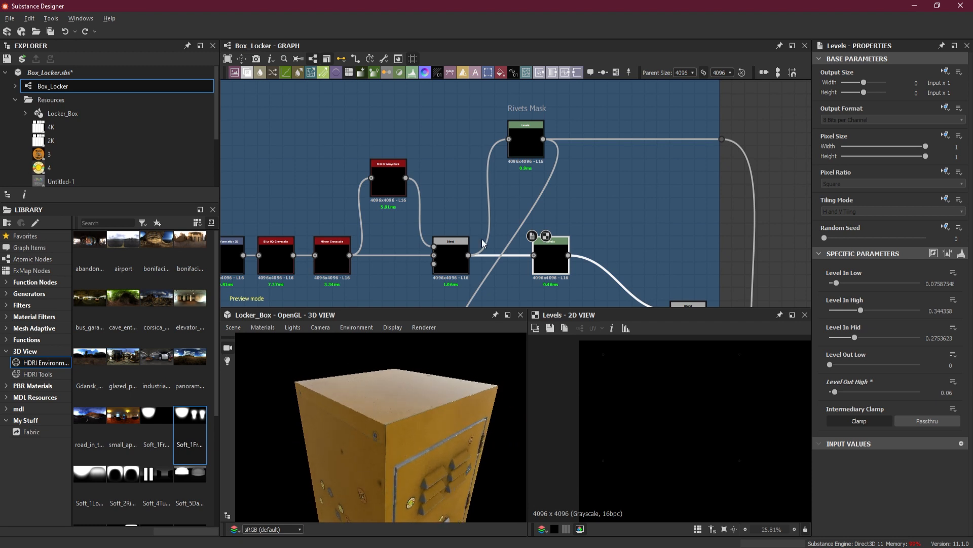
Step: Shift the height output nodes and the albedo section away from the Kid Scratch frame to make room for new nodes
scroll(500, 230, down, 8)
scroll(518, 229, down, 8)
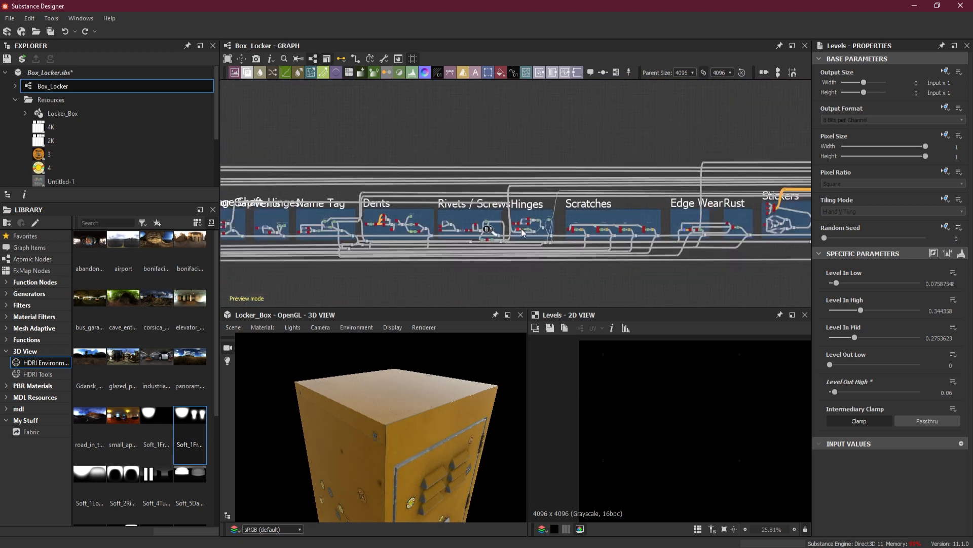
scroll(507, 221, up, 3)
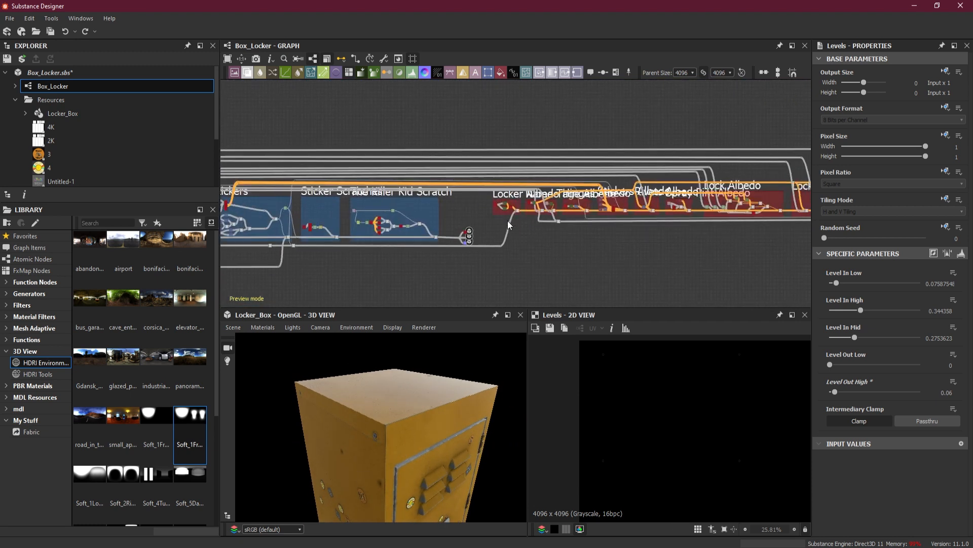
scroll(517, 224, down, 3)
alt+middle_drag(606, 246, 516, 248)
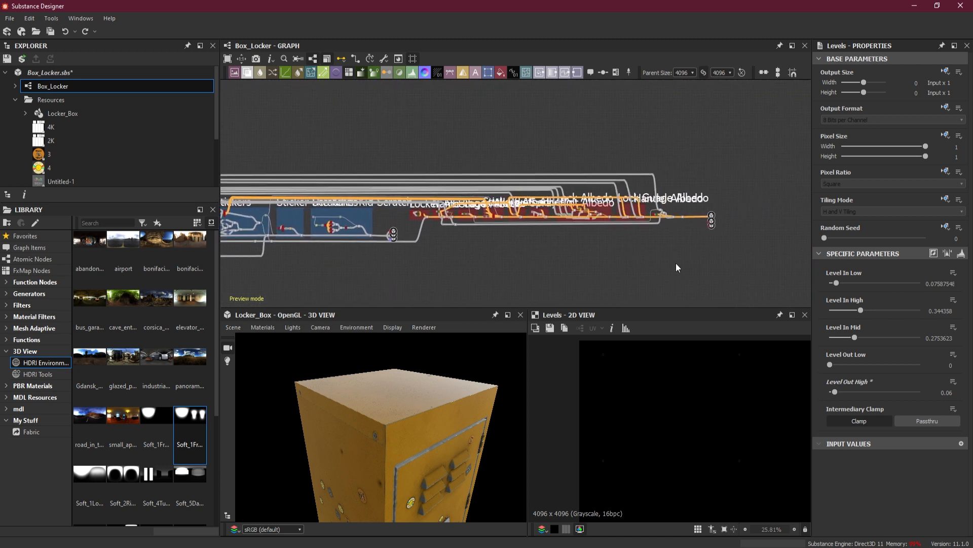
drag(428, 244, 389, 173)
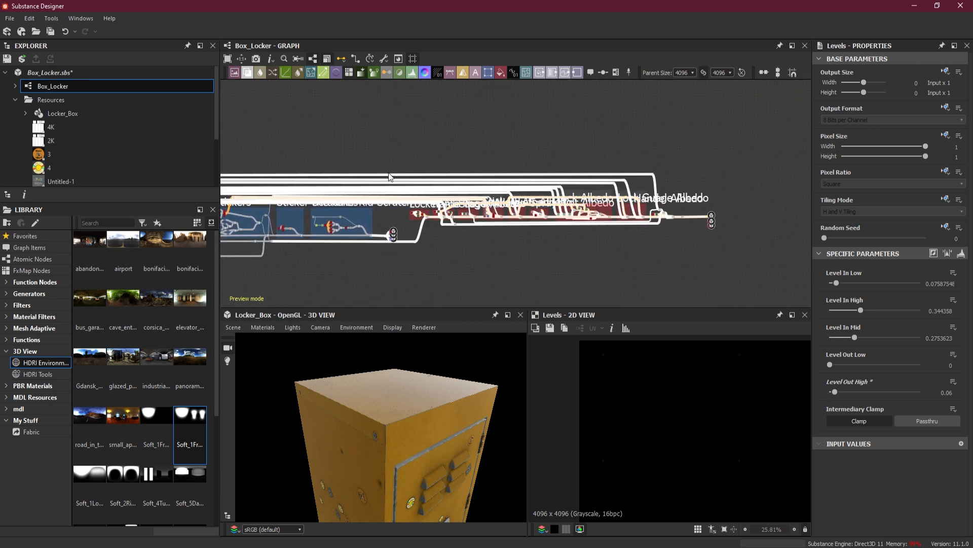
scroll(418, 227, up, 4)
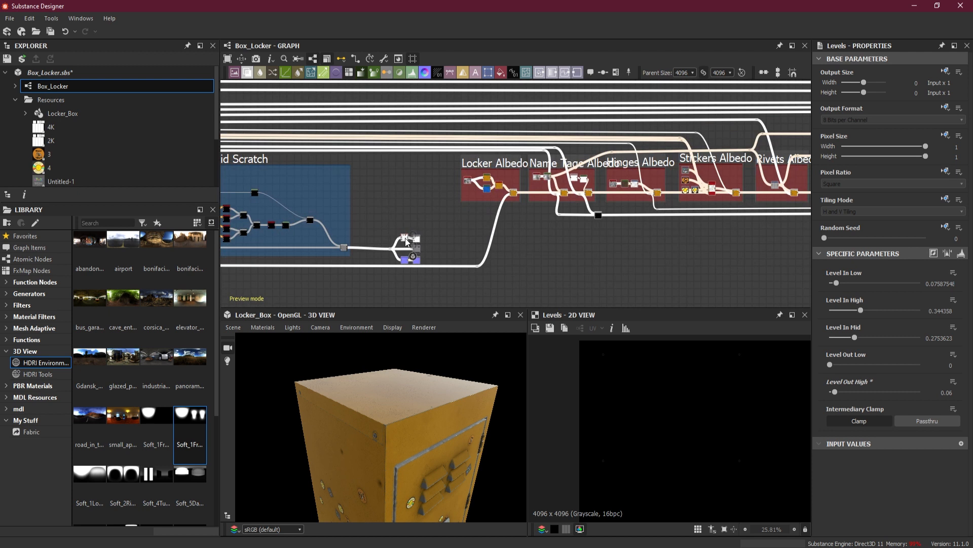
drag(420, 241, 536, 241)
Step: Insert a Blend node on the height link after the Kid Scratch frame and set its blending mode to Add (Linear Dodge)
drag(464, 219, 471, 248)
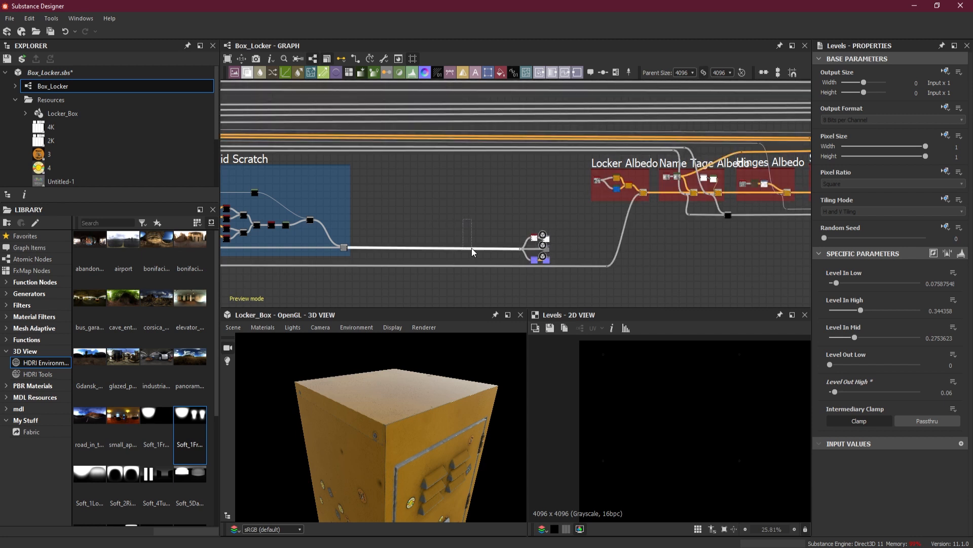
scroll(461, 254, up, 4)
right_click(469, 245)
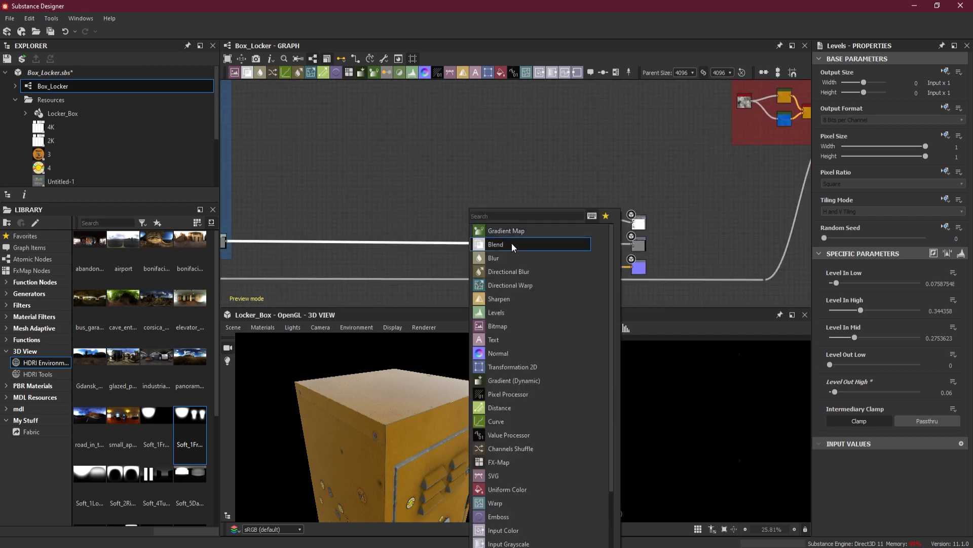
click(492, 244)
click(860, 303)
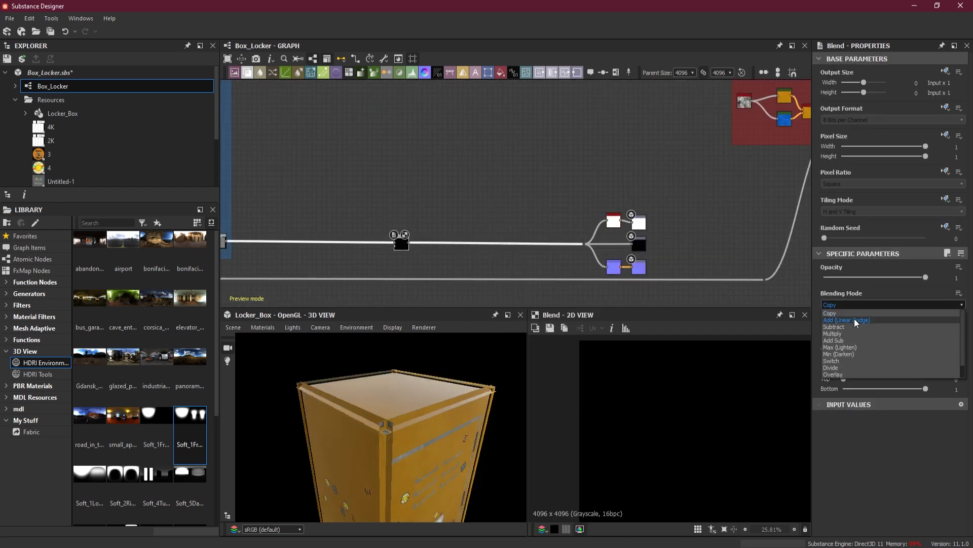
click(852, 318)
Step: Find the second Flood Fill to Grayscale node in the UV Shell Masks frame and preview its mask
scroll(362, 216, down, 3)
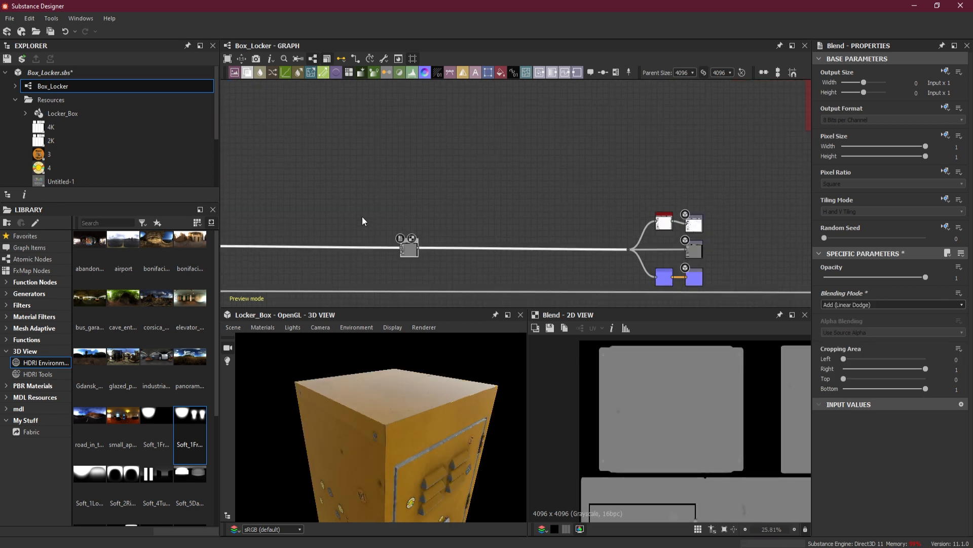
middle_drag(335, 203, 526, 213)
scroll(525, 214, down, 3)
middle_drag(353, 216, 660, 218)
scroll(659, 218, down, 4)
middle_drag(537, 223, 788, 205)
middle_drag(389, 196, 789, 201)
scroll(416, 209, up, 8)
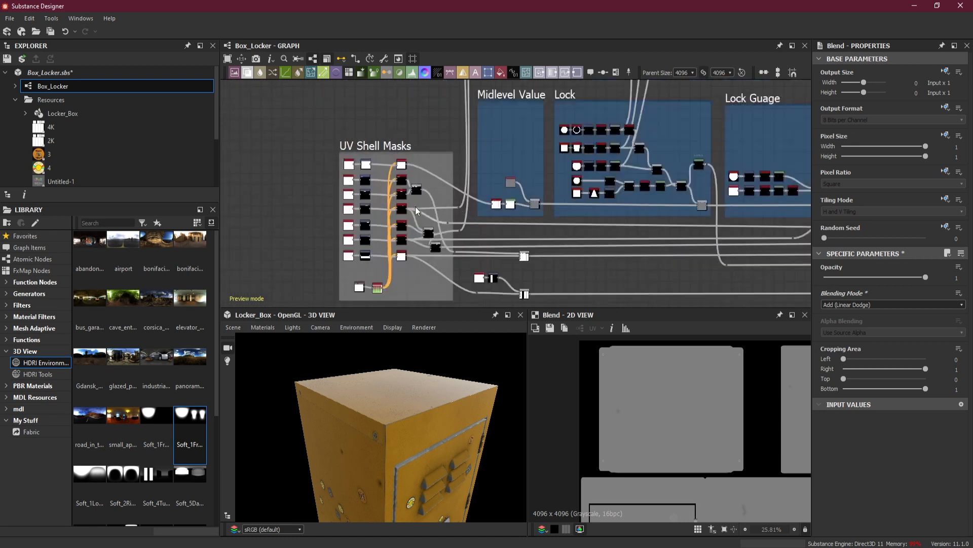
scroll(405, 180, up, 3)
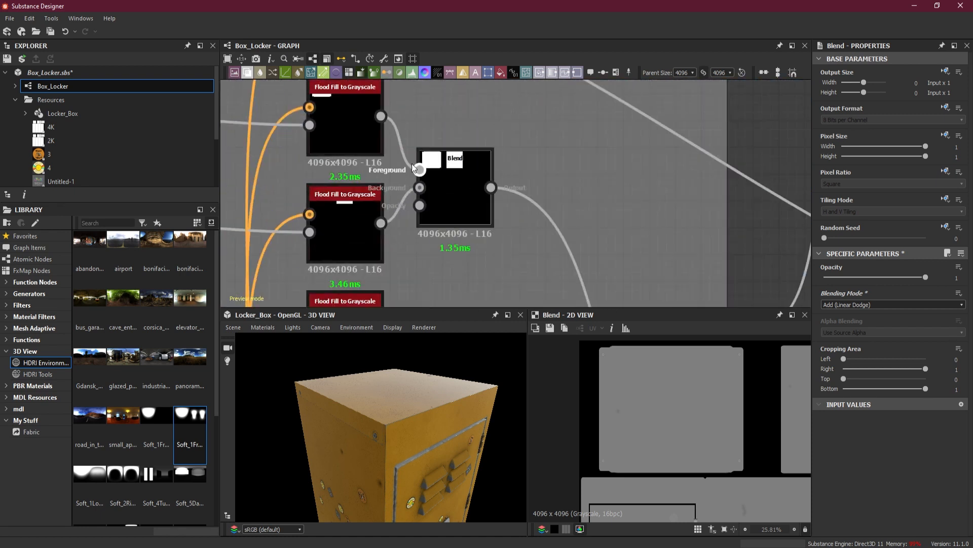
middle_drag(394, 162, 443, 202)
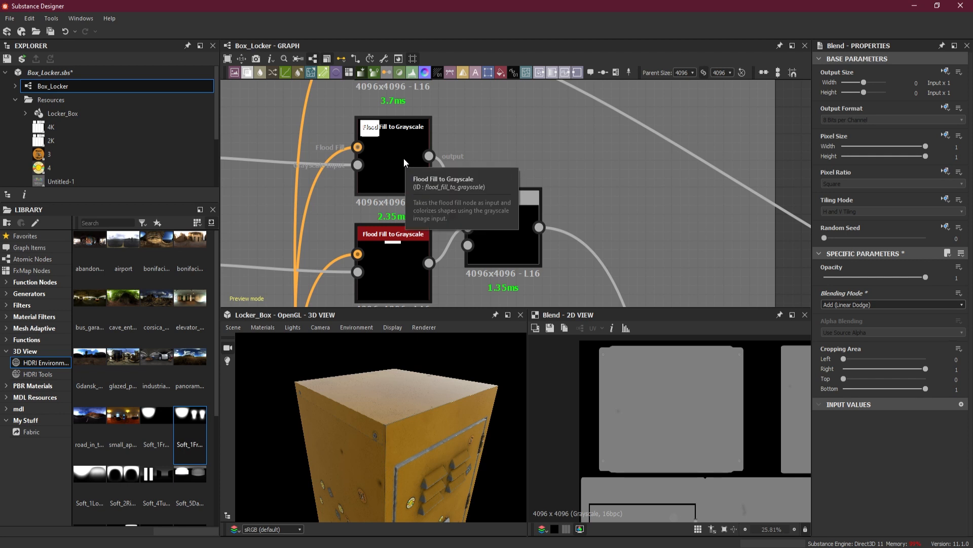
double_click(387, 150)
Step: Add a routing dot to the output of the second Flood Fill to Grayscale node, just outside the UV Shell Masks frame
scroll(502, 197, down, 4)
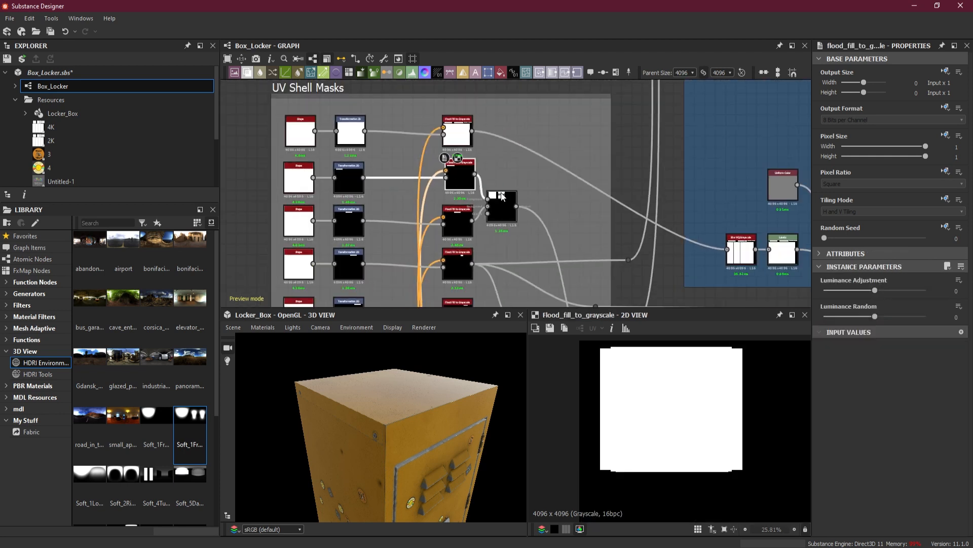
middle_drag(502, 196, 384, 203)
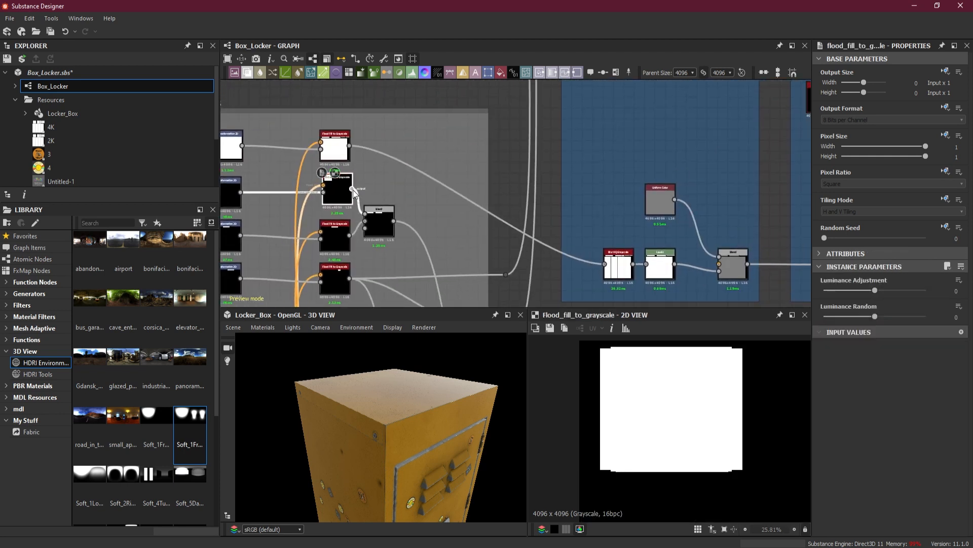
alt+click(512, 193)
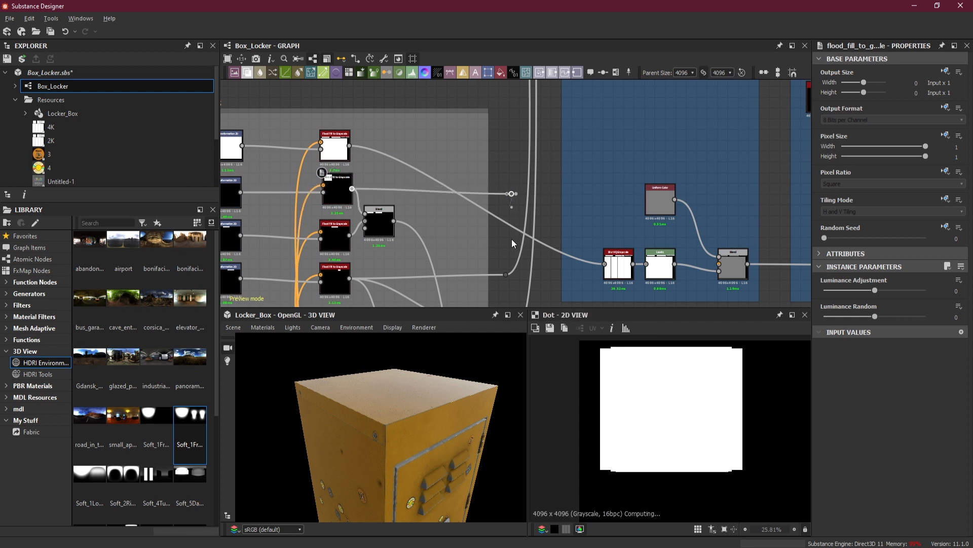
scroll(513, 257, down, 2)
scroll(513, 260, down, 2)
middle_drag(540, 300, 443, 317)
scroll(427, 150, down, 2)
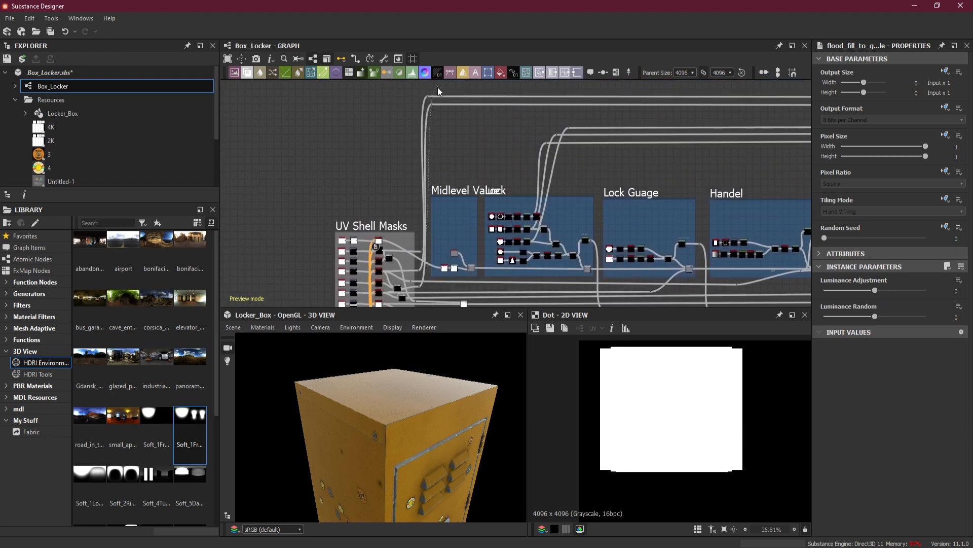
Step: Route the UV shell mask link above the frames and connect it to the opacity input of the Blend after Kid Scratch
scroll(574, 91, down, 2)
middle_drag(632, 112, 259, 164)
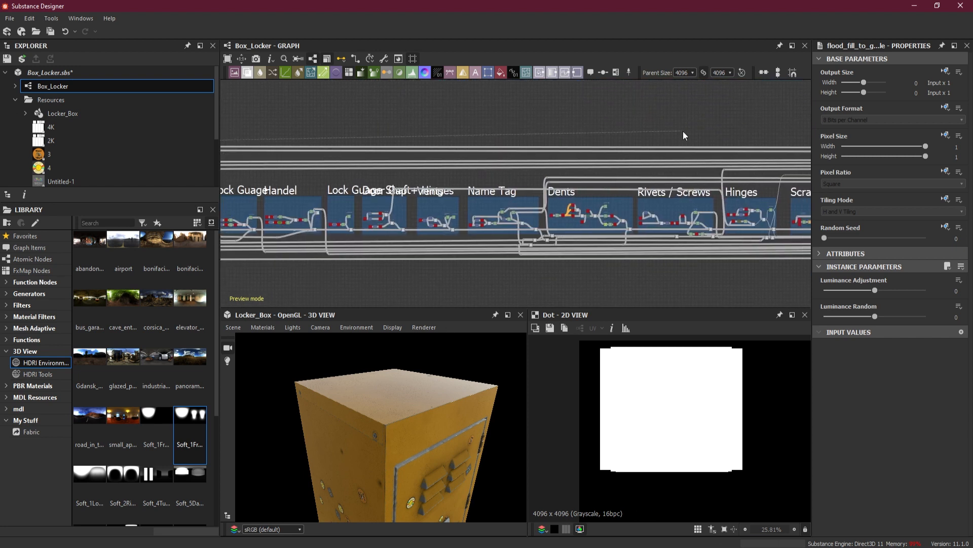
middle_drag(683, 128, 528, 118)
middle_drag(677, 121, 231, 109)
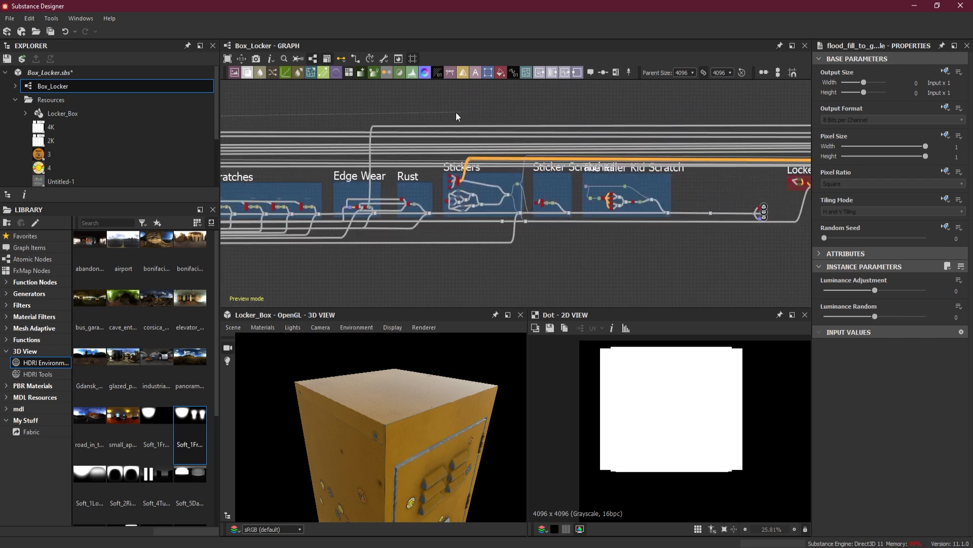
middle_drag(679, 109, 499, 108)
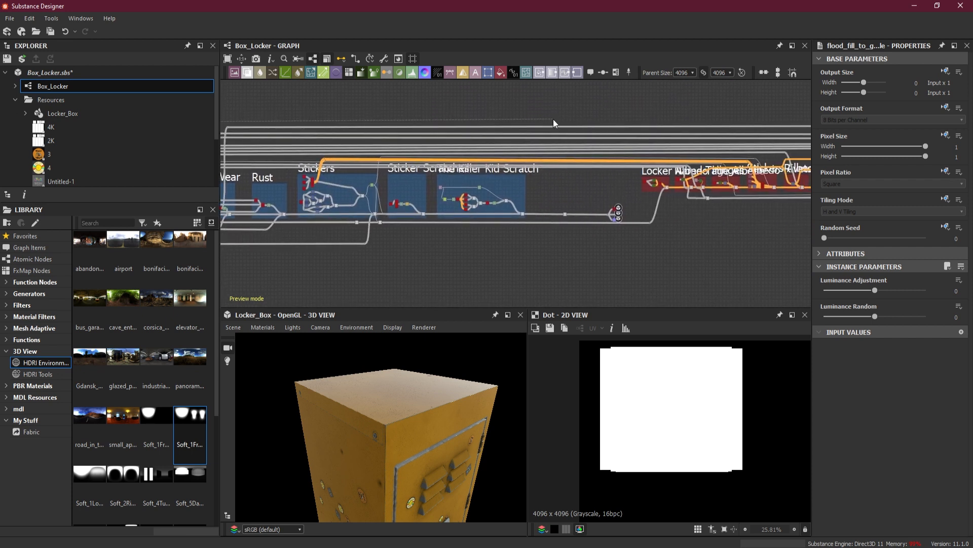
drag(544, 122, 640, 260)
scroll(557, 209, up, 5)
scroll(559, 208, up, 3)
click(659, 254)
scroll(618, 191, up, 2)
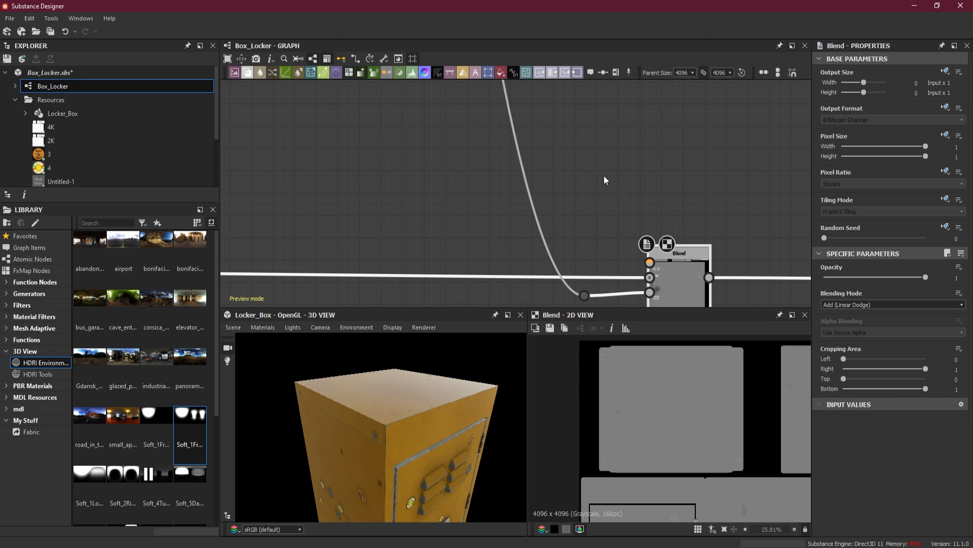
Step: Add a Shape node near the new Blend and connect it to the Blend's foreground input
key(space)
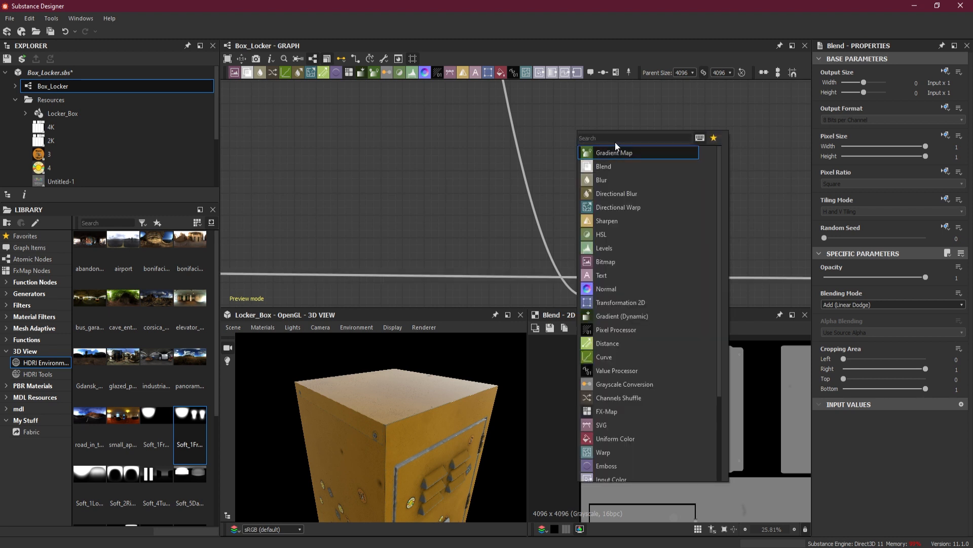
text(sh)
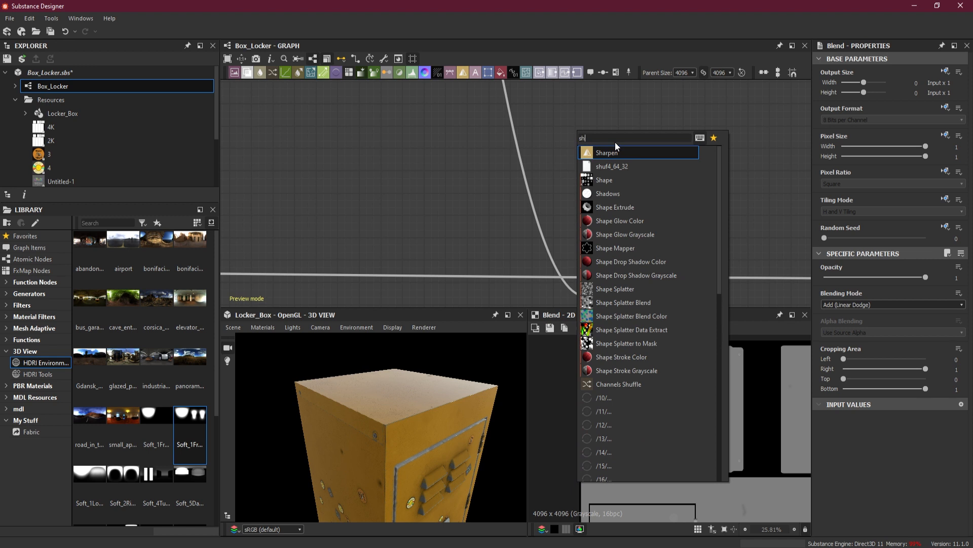
click(634, 178)
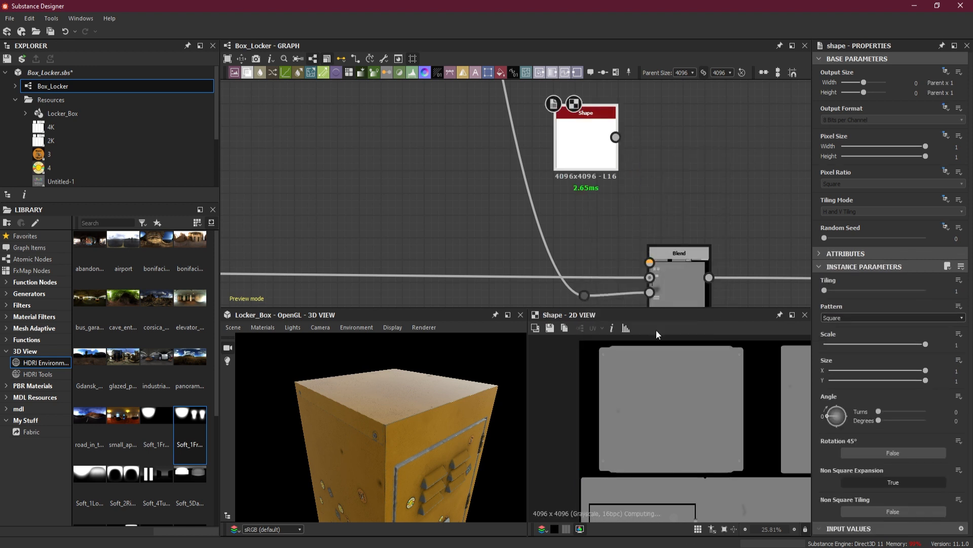
drag(590, 159, 489, 219)
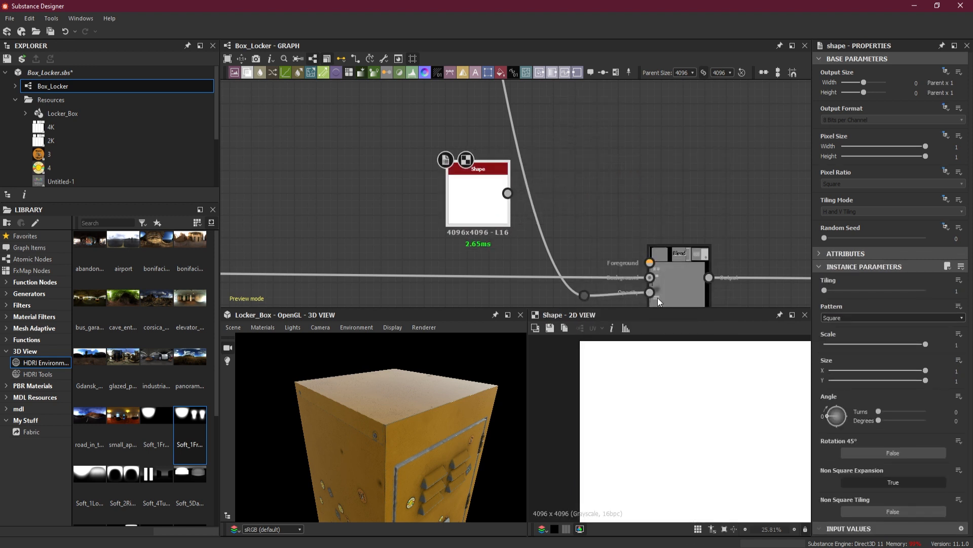
drag(508, 194, 651, 263)
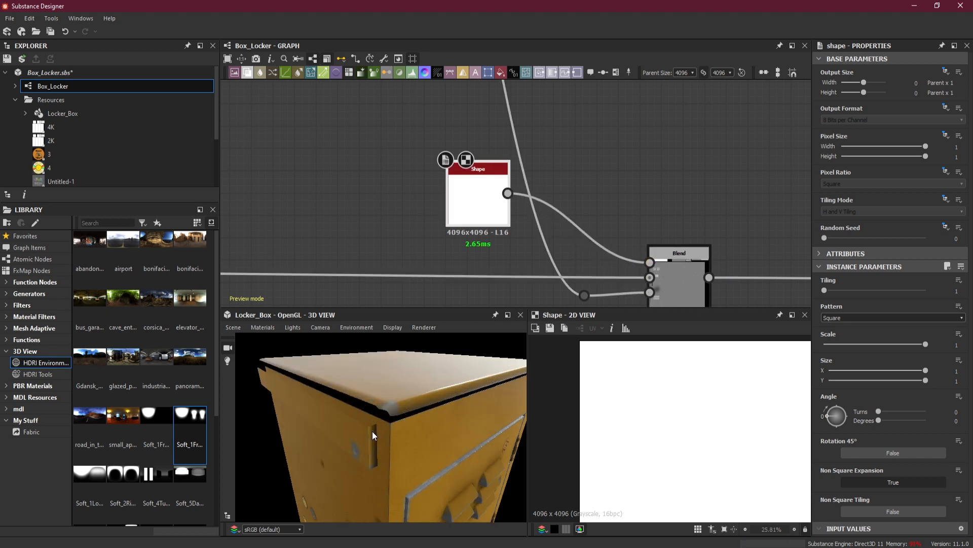
Step: Insert a Levels node on the link between the Shape and the Blend, spacing the nodes in a row
scroll(372, 431, up, 5)
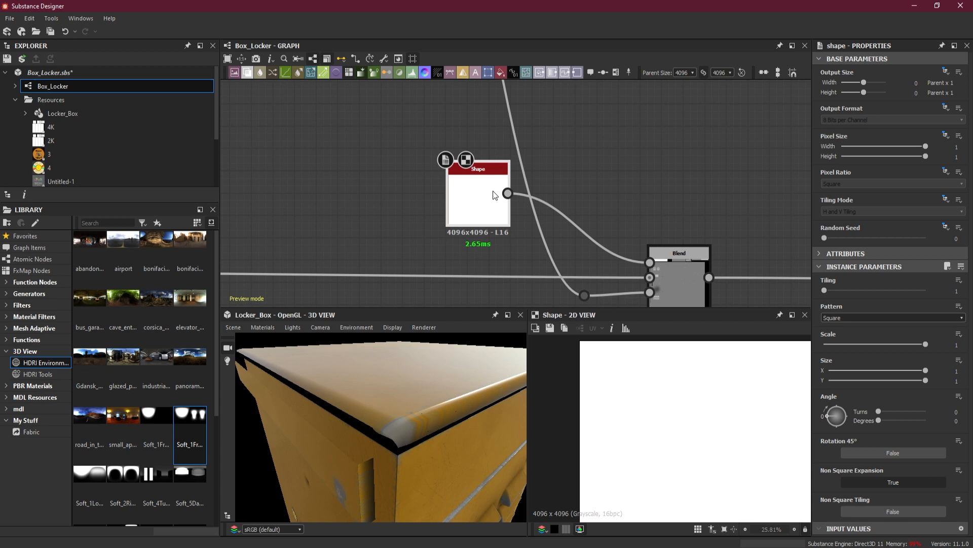
drag(493, 190, 353, 179)
drag(461, 166, 448, 221)
key(space)
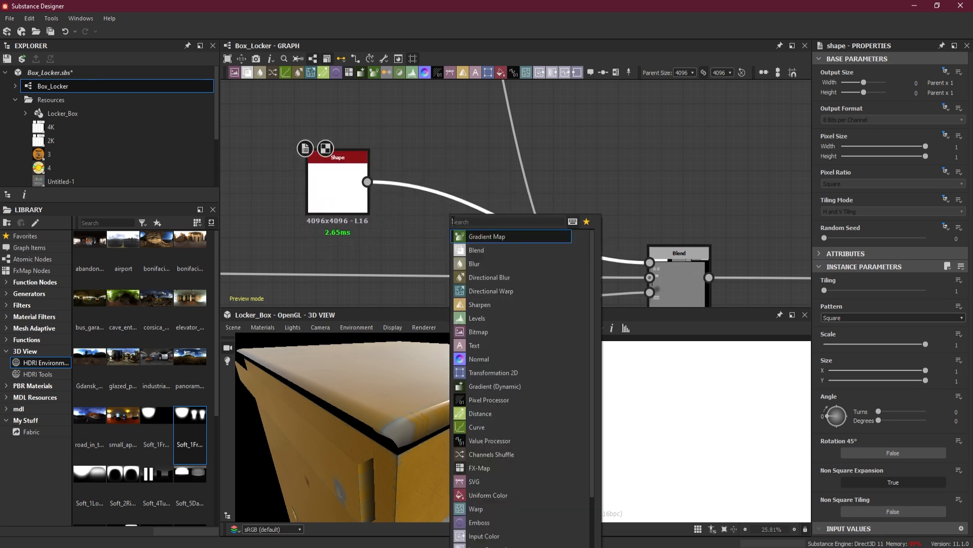
click(506, 321)
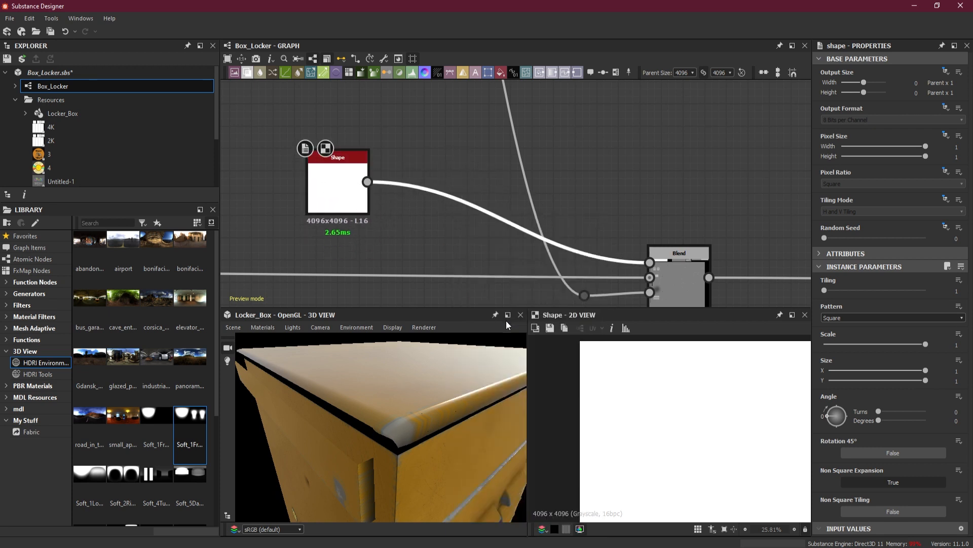
drag(505, 241, 454, 194)
Step: Lower the Levels node's output white level to about 0.0175 and inspect the locker's top edge and screw
drag(961, 390, 833, 391)
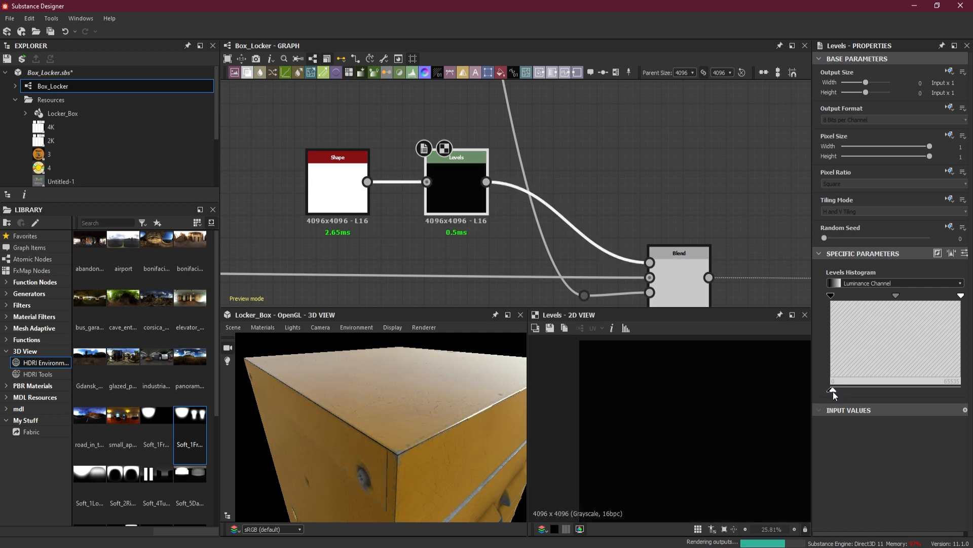
scroll(370, 469, up, 5)
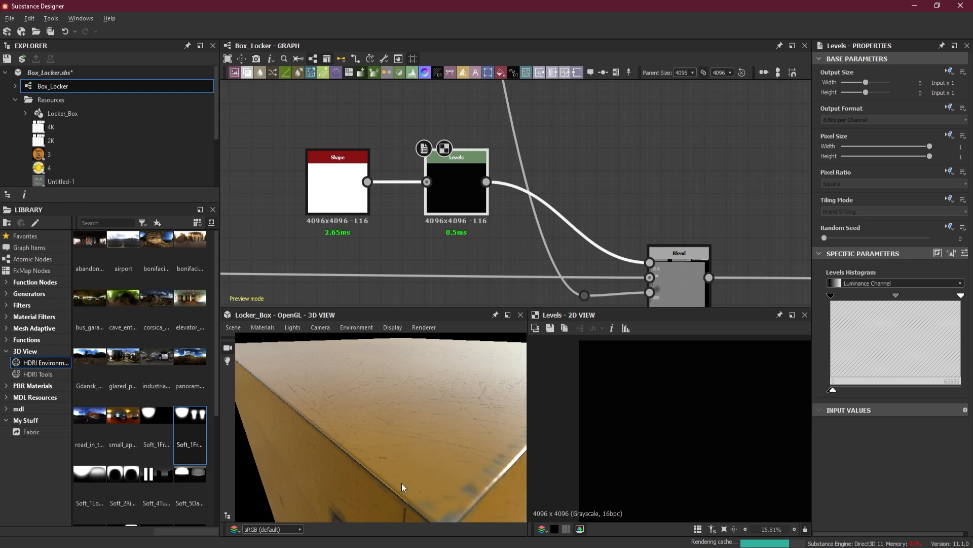
scroll(403, 480, up, 4)
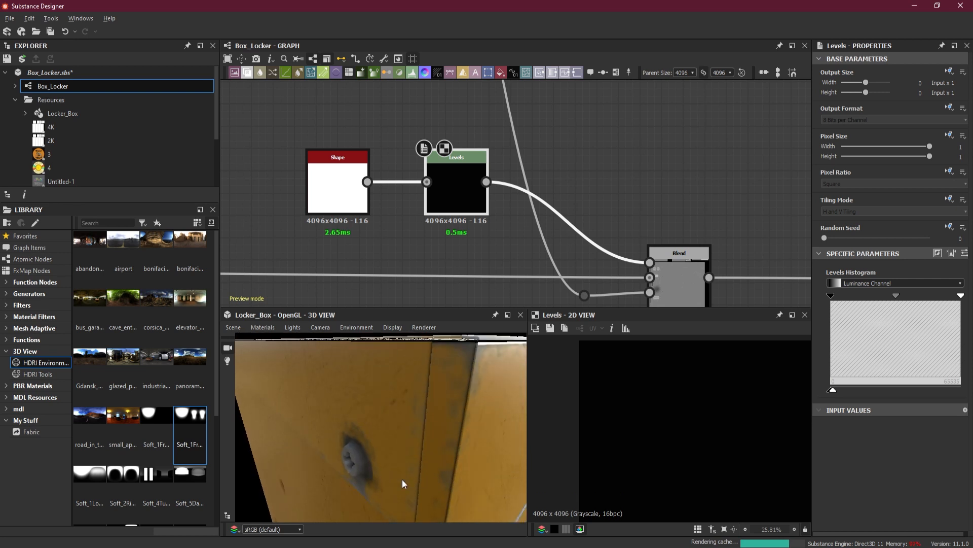
scroll(402, 480, down, 3)
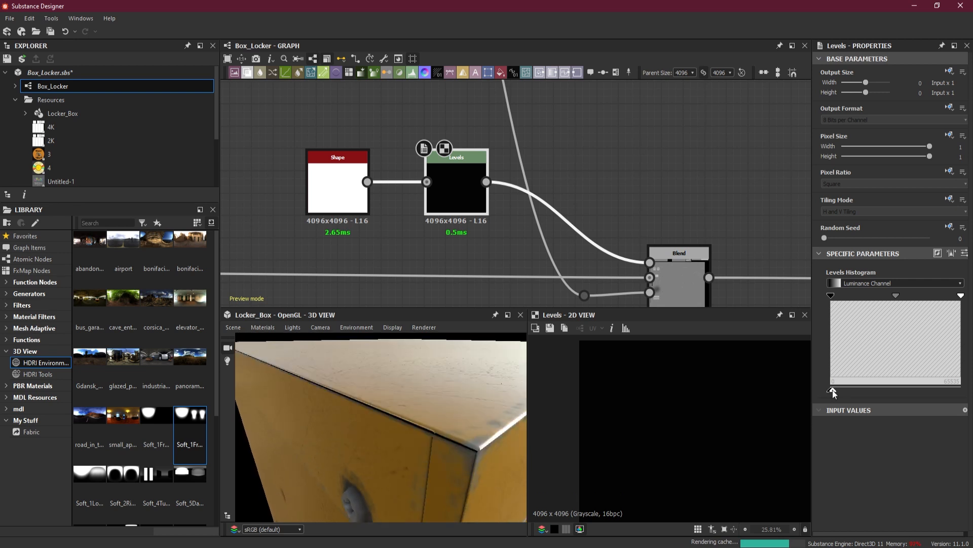
Step: Switch the Levels node from the histogram to numeric parameters and set Level Out High to 0.005
click(965, 253)
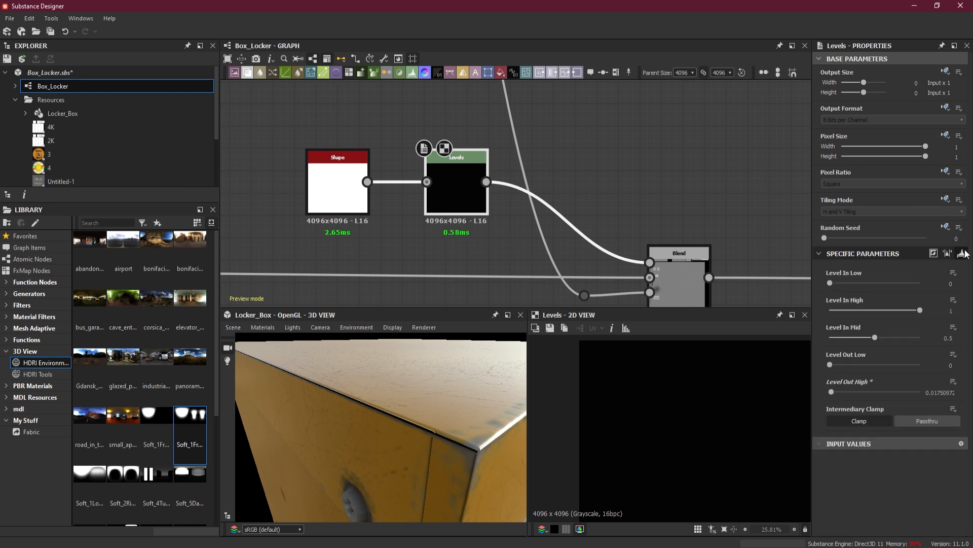
double_click(937, 392)
text(005)
key(Return)
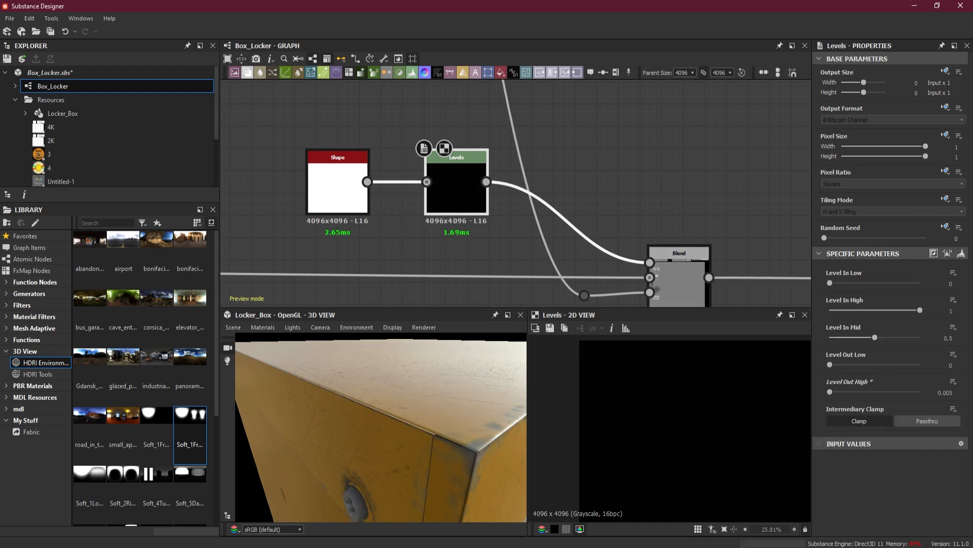
Step: Try other small Level Out High values on the Levels node, ending at 0.008
click(951, 392)
text(3)
key(Return)
drag(950, 392, 972, 397)
text(8)
key(Return)
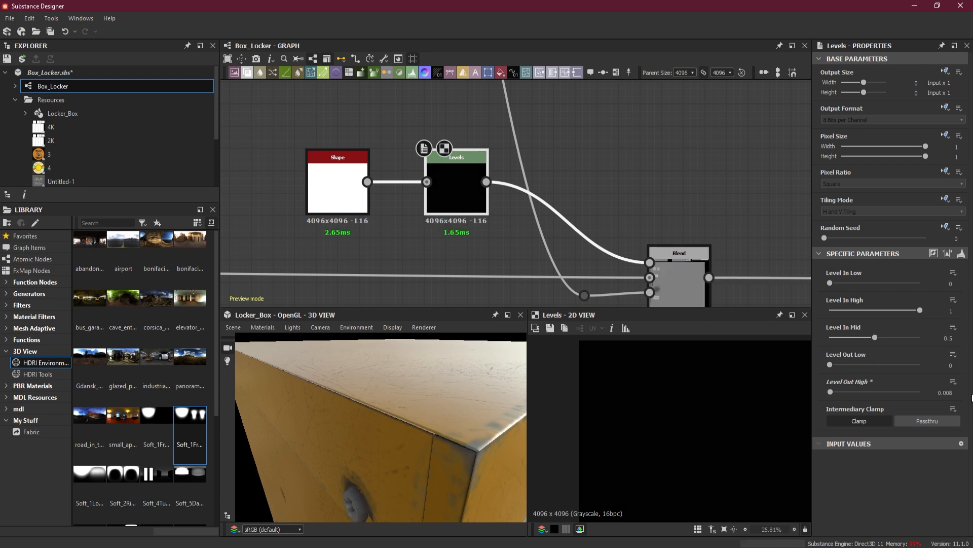
Step: Set the Levels node's Level Out High to 0.013, check the locker's top corner, and save the package
drag(441, 440, 443, 437)
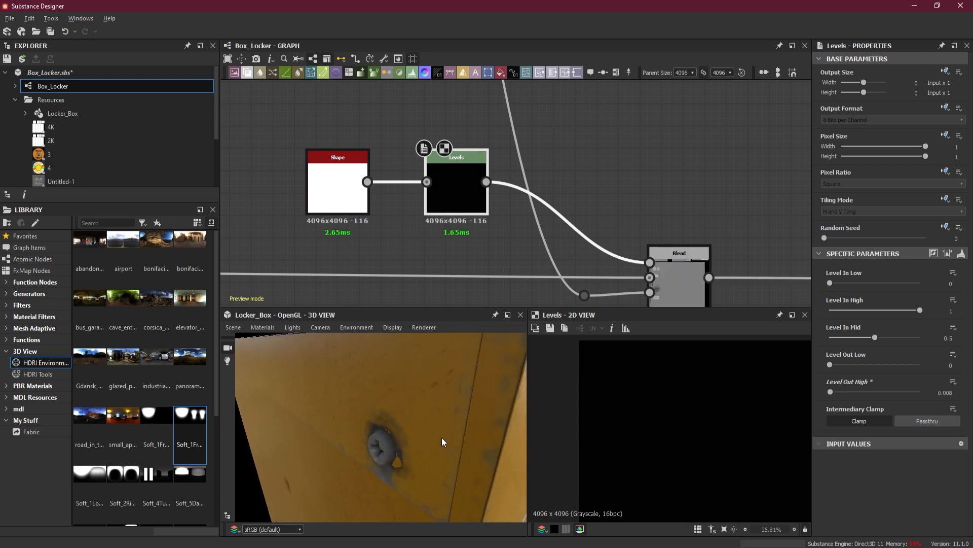
drag(947, 392, 971, 396)
key(Return)
drag(951, 393, 961, 393)
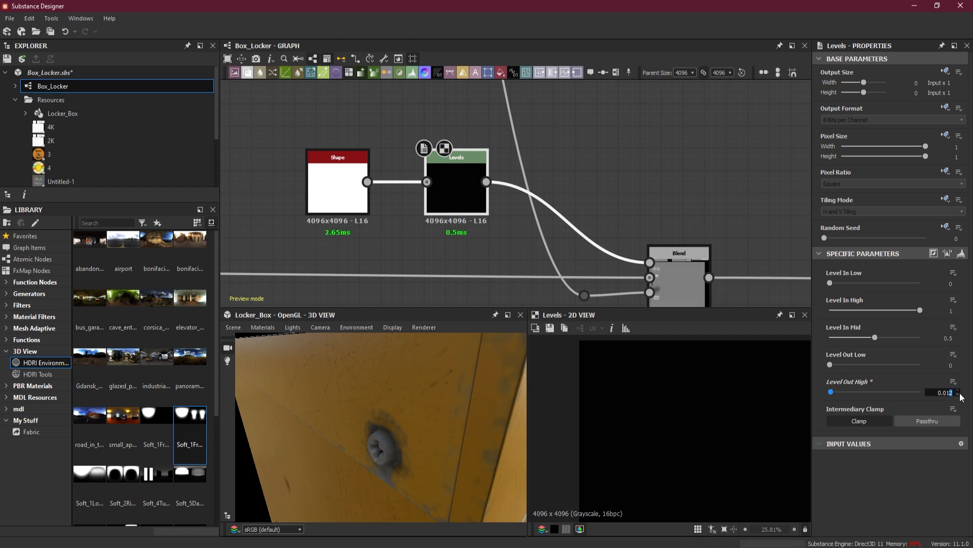
drag(395, 431, 426, 427)
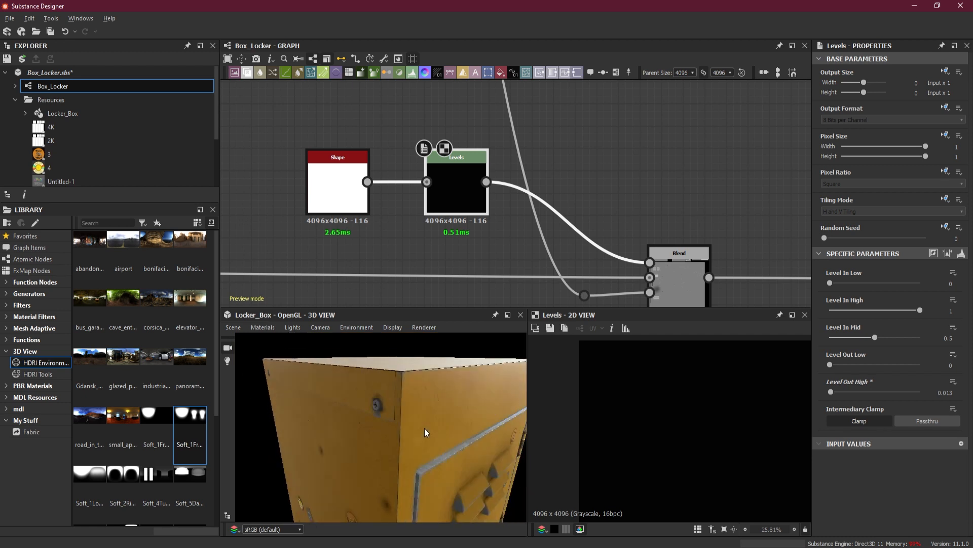
key(ctrl+s)
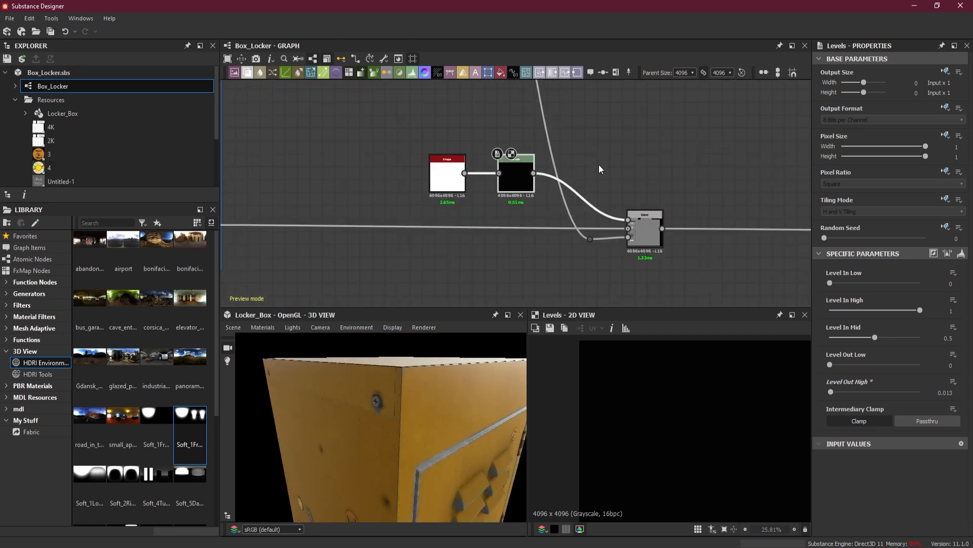
Step: Add a frame around the Shape, Levels, Blend and dot nodes and extend it upward to match the Kid Scratch frame
scroll(598, 165, down, 3)
scroll(640, 170, down, 4)
middle_drag(542, 101, 525, 224)
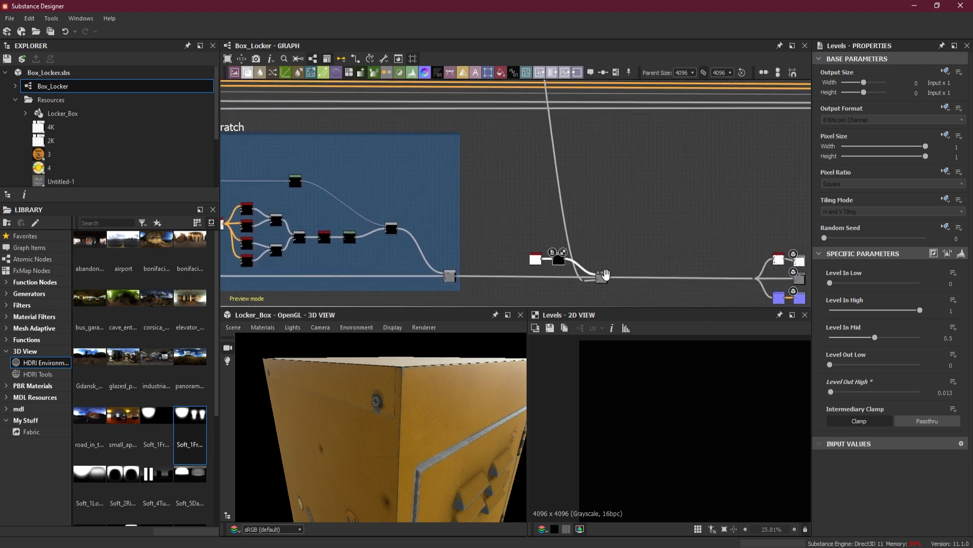
drag(526, 225, 640, 291)
right_click(599, 278)
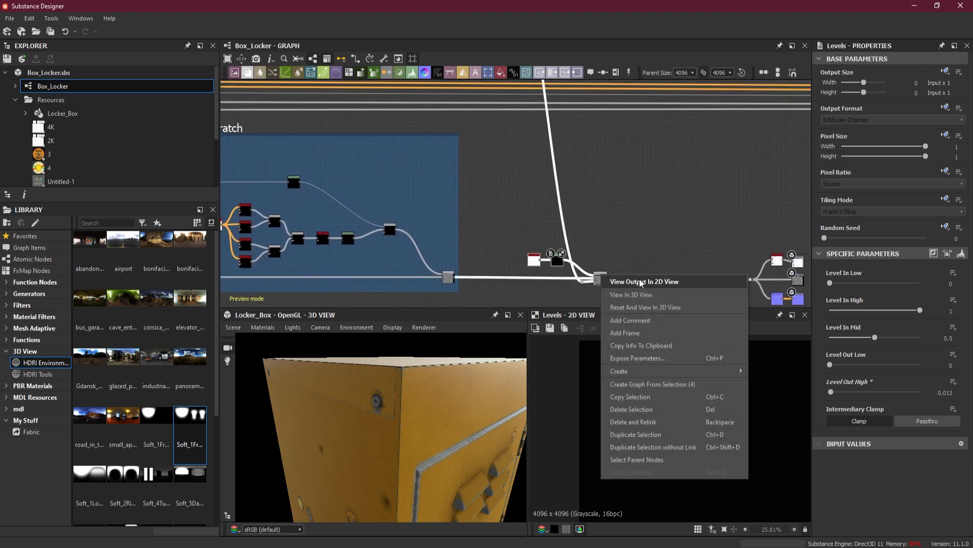
click(649, 332)
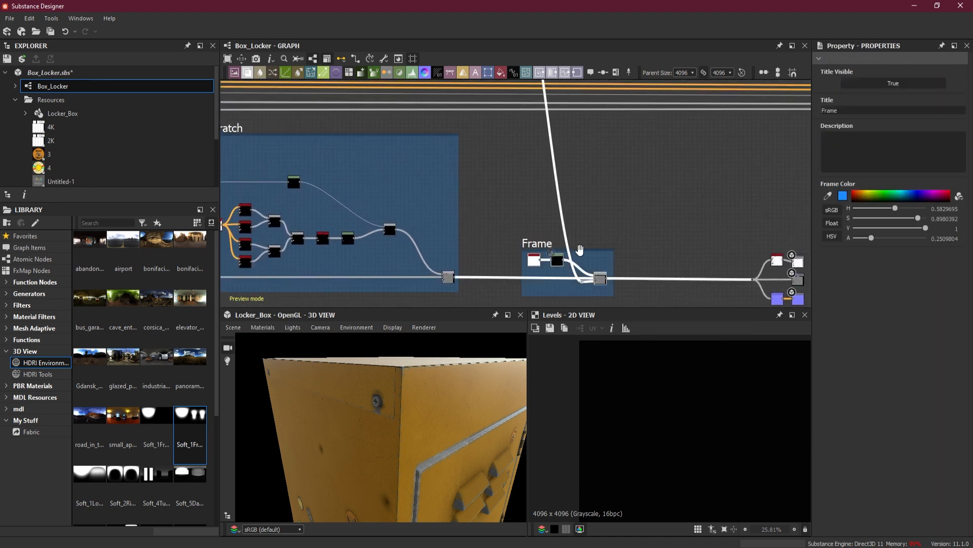
drag(585, 249, 599, 140)
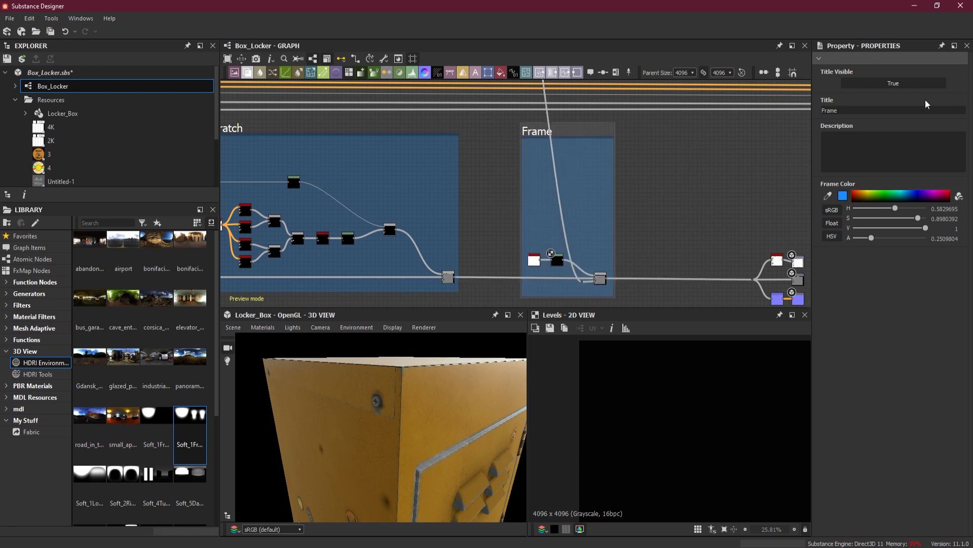
Step: Title the new frame "Locker Top"
double_click(896, 109)
text(Locker Top)
click(51, 32)
Step: Examine the locker's front and side in 3D and the unframed albedo nodes after the Handel Albedo frame
scroll(604, 187, down, 2)
drag(399, 381, 378, 390)
scroll(662, 214, down, 5)
scroll(747, 207, up, 8)
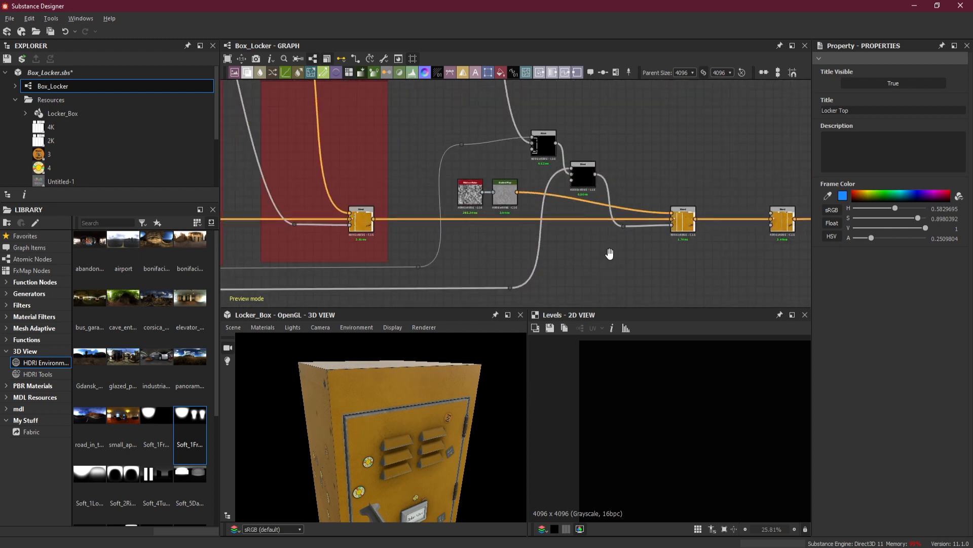
middle_drag(611, 249, 591, 285)
scroll(593, 283, up, 1)
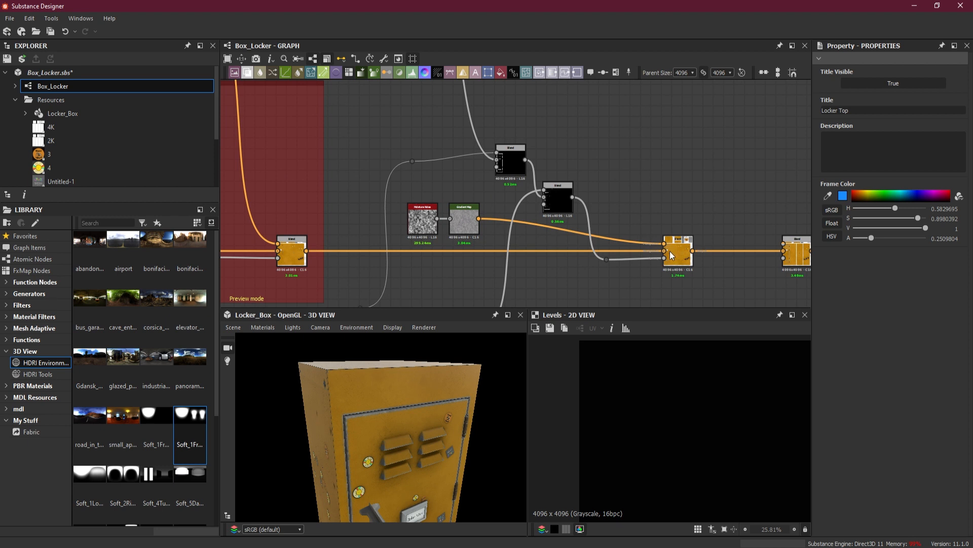
drag(396, 432, 409, 433)
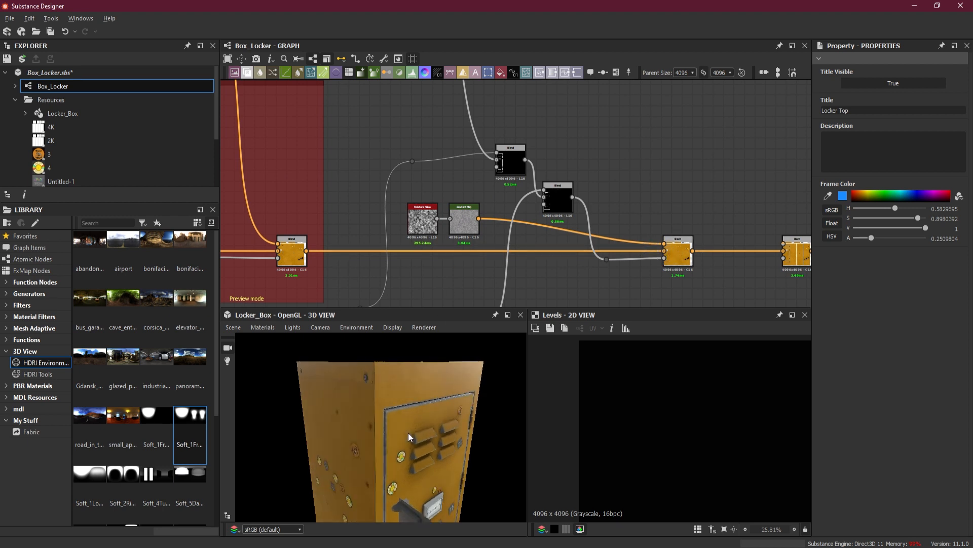
scroll(380, 363, up, 3)
drag(363, 384, 370, 381)
Step: Move the last albedo Blend node farther along the wire toward the outputs, leaving free space after the preceding Blend
drag(420, 198, 626, 173)
scroll(659, 182, down, 4)
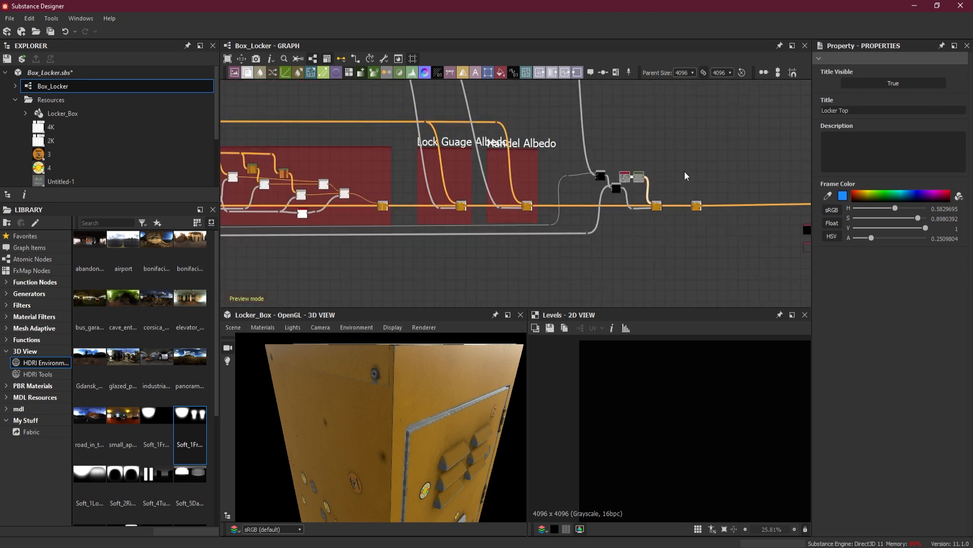
drag(660, 248, 726, 244)
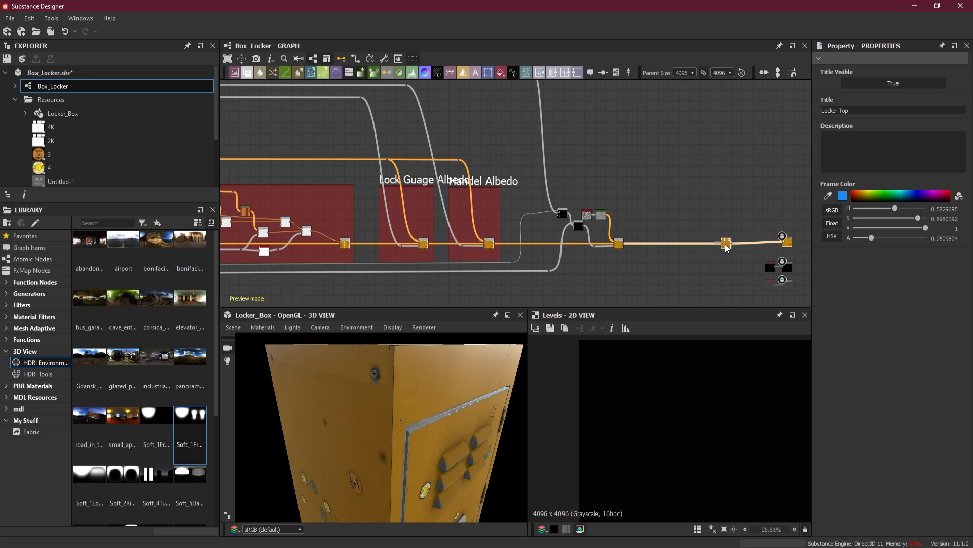
middle_drag(739, 265, 633, 239)
click(664, 243)
drag(703, 247, 717, 243)
scroll(596, 223, up, 2)
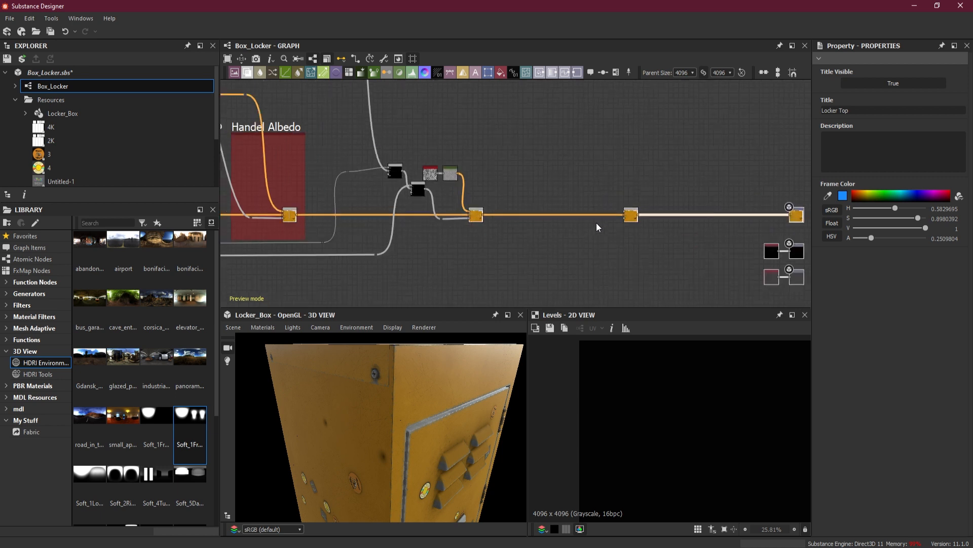
drag(630, 217, 643, 218)
click(437, 231)
Step: Branch the mg_leaks node's output in the Rust frame to a dot node placed below the frame
scroll(437, 231, down, 5)
middle_drag(344, 242, 682, 235)
scroll(448, 194, up, 3)
middle_drag(400, 213, 768, 191)
middle_drag(367, 188, 634, 203)
middle_drag(292, 201, 436, 199)
scroll(436, 200, down, 2)
scroll(579, 200, up, 3)
scroll(687, 207, up, 2)
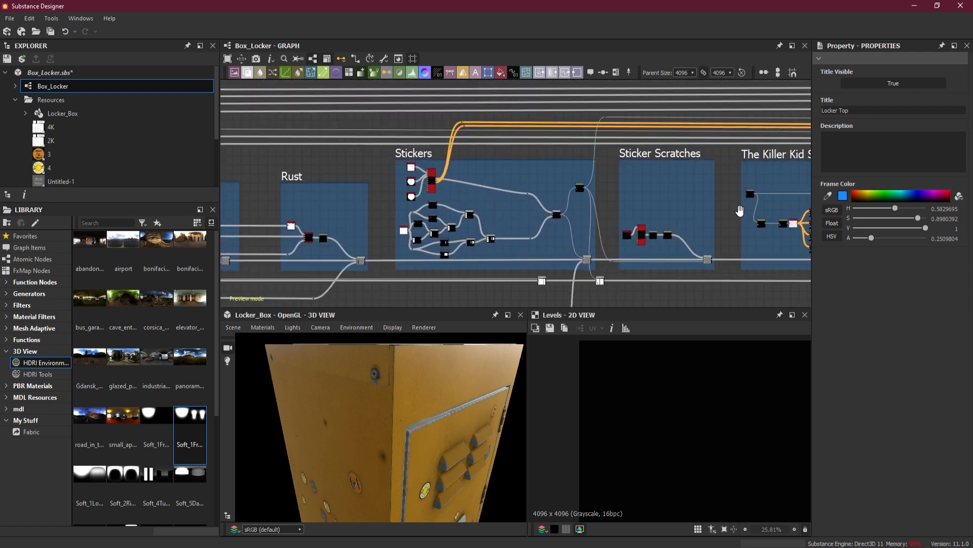
middle_drag(777, 207, 513, 206)
scroll(578, 207, down, 5)
middle_drag(278, 213, 472, 211)
scroll(437, 212, up, 1)
scroll(588, 211, up, 5)
middle_drag(613, 222, 547, 143)
scroll(576, 193, up, 3)
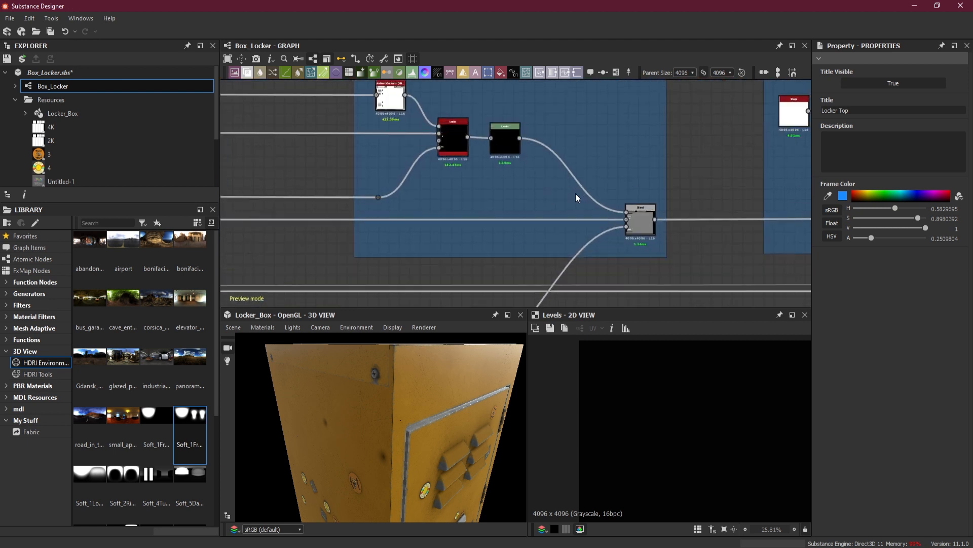
click(452, 146)
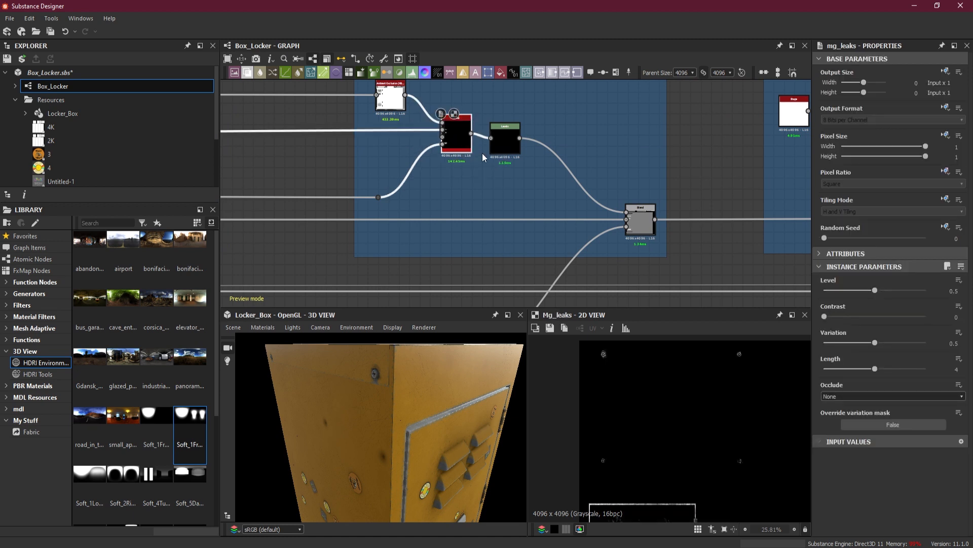
drag(472, 144, 470, 193)
scroll(467, 236, down, 3)
scroll(479, 162, down, 2)
scroll(471, 199, down, 3)
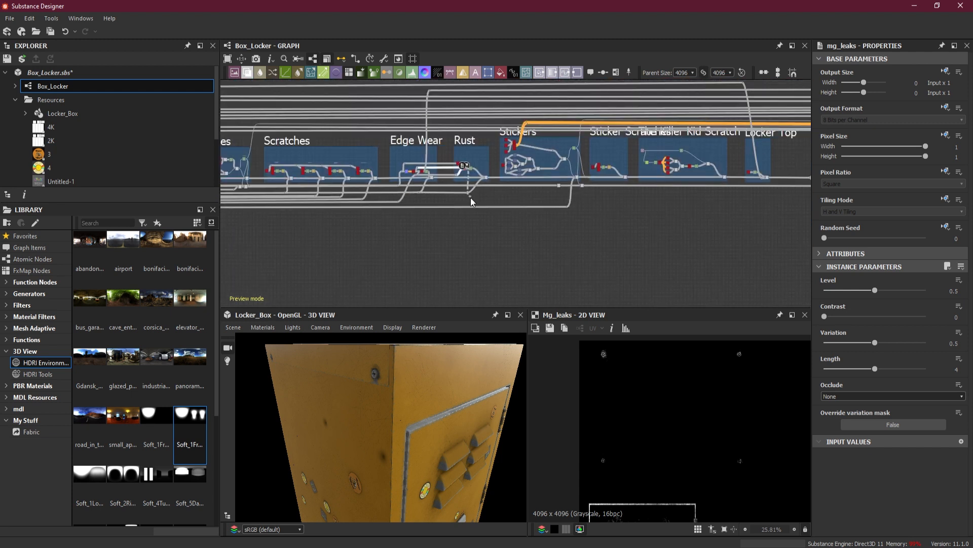
alt+click(470, 199)
Step: Route the leaks wire through a second dot under the albedo section into the last Blend's Opacity input, with the dot close to that Blend
middle_drag(761, 194, 364, 213)
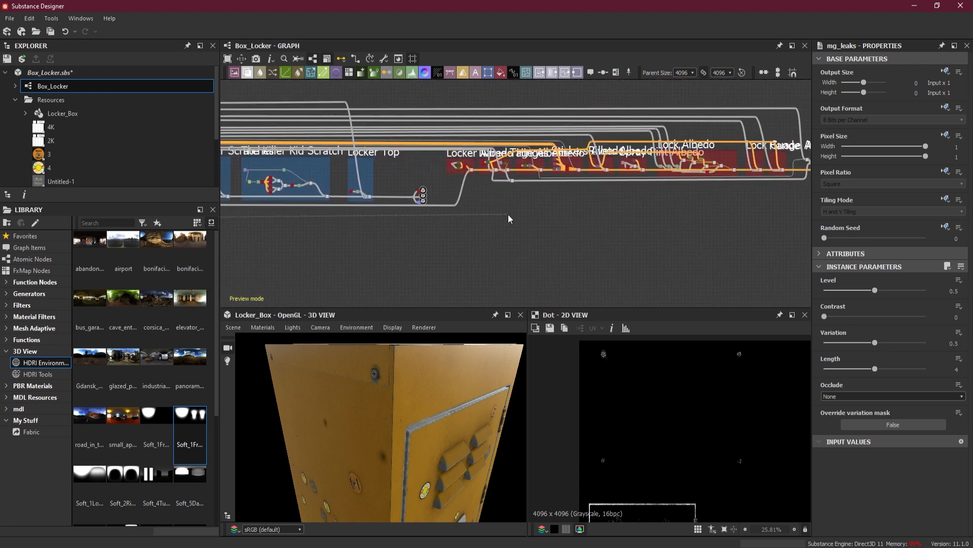
alt+click(458, 215)
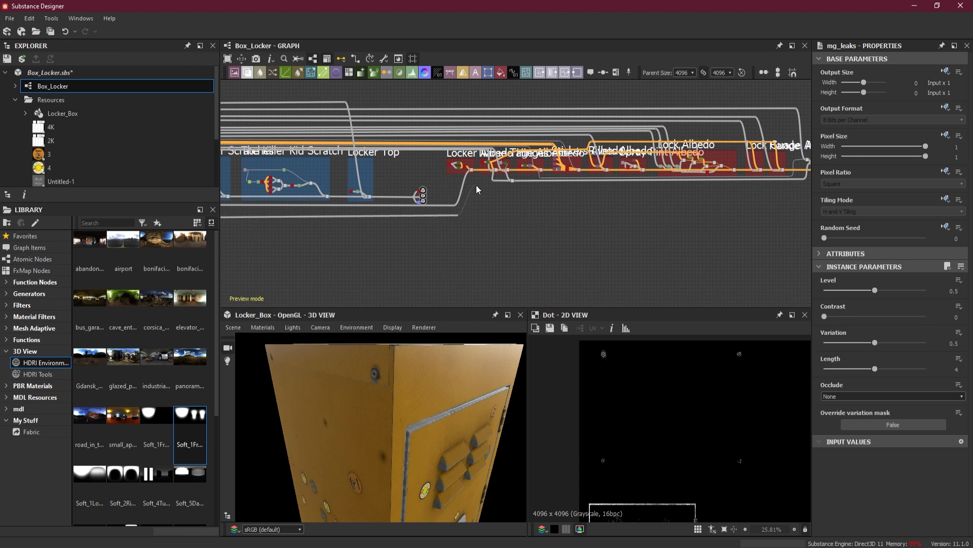
middle_drag(747, 185, 498, 225)
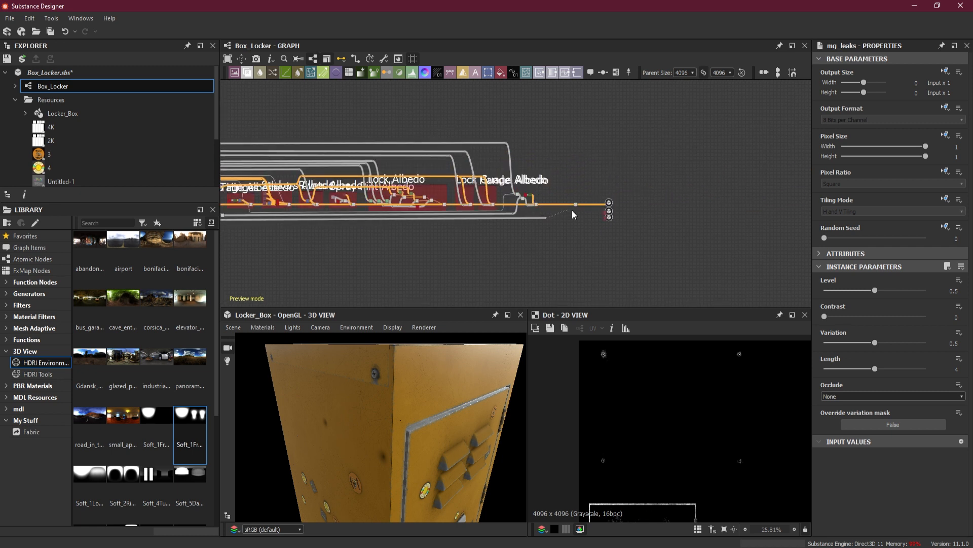
scroll(572, 210, up, 5)
scroll(574, 208, up, 2)
drag(574, 208, 585, 176)
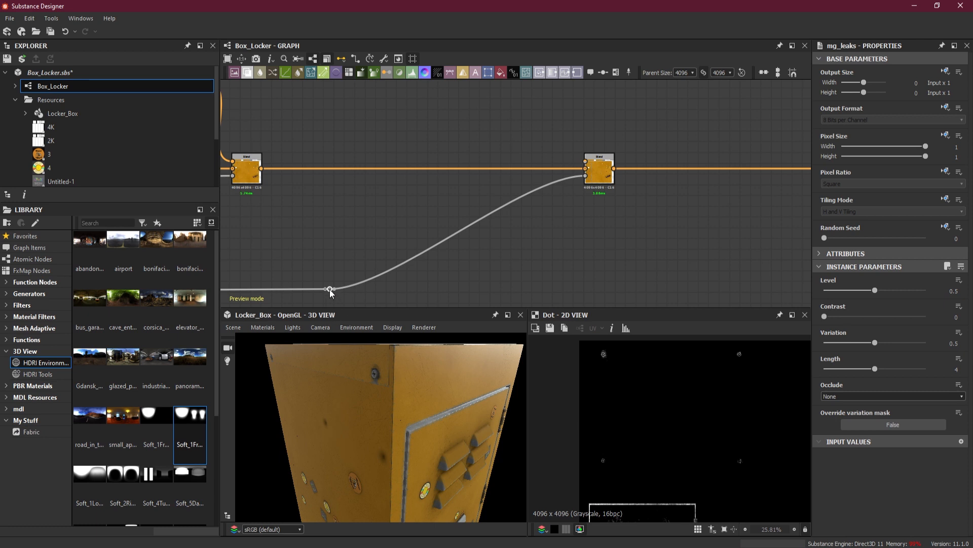
drag(330, 290, 530, 290)
Step: Route the noise node's output through two dots above the graph into a new Gradient Map beside the last Blend
double_click(601, 172)
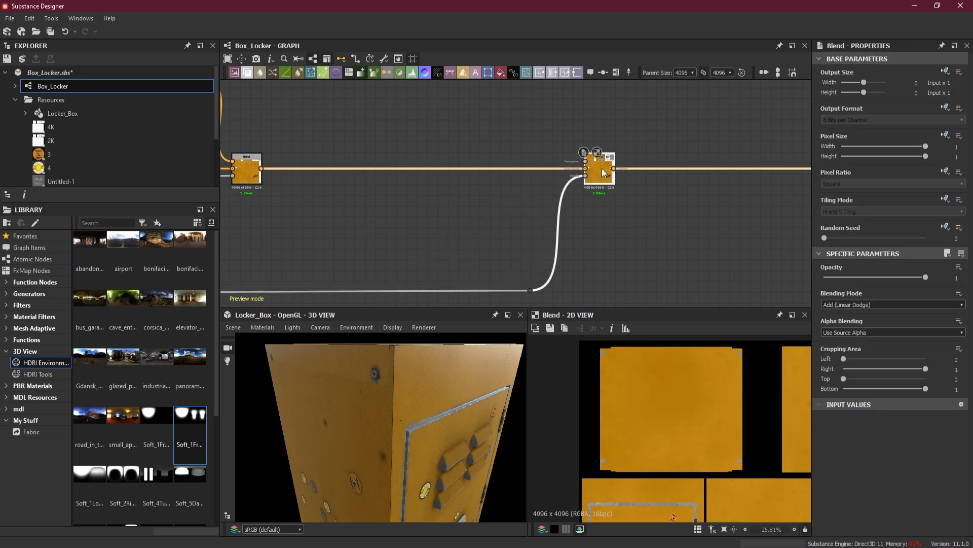
scroll(553, 134, up, 1)
scroll(546, 142, down, 3)
middle_drag(519, 122, 530, 188)
scroll(562, 190, up, 2)
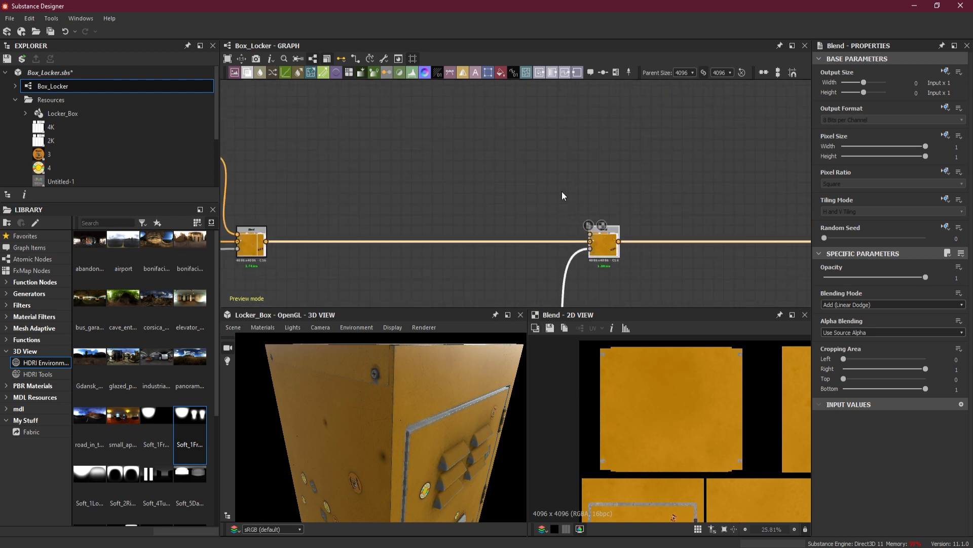
middle_drag(458, 170, 595, 181)
drag(286, 130, 332, 155)
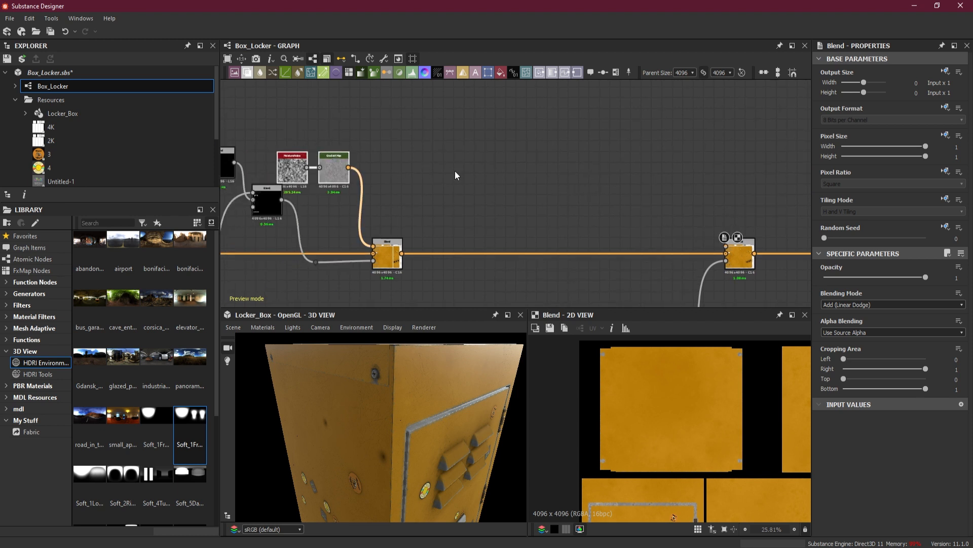
drag(308, 167, 339, 135)
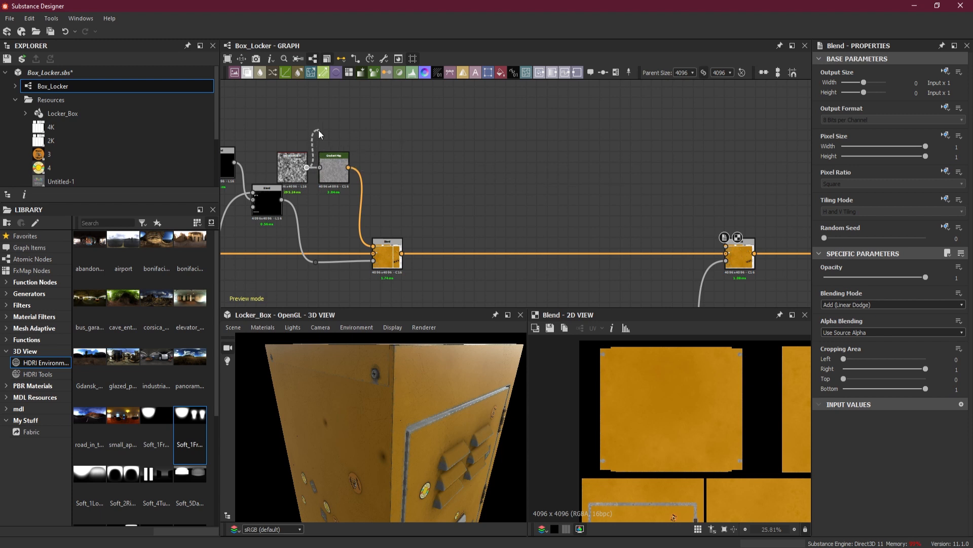
alt+click(318, 129)
alt+click(616, 130)
drag(649, 232, 650, 225)
click(696, 235)
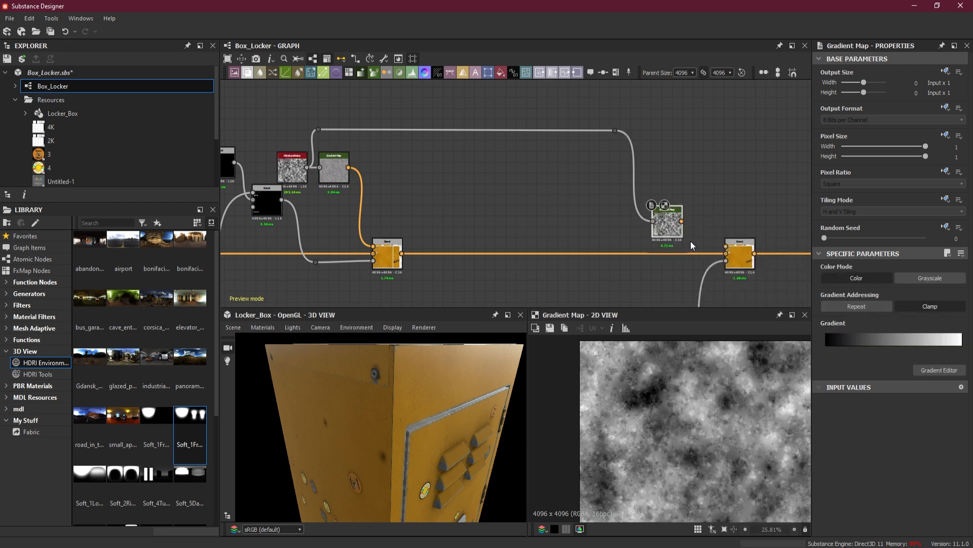
Step: Connect the new Gradient Map to the last Blend's Foreground input and inspect the door vents up close in 3D
scroll(691, 242, up, 3)
middle_drag(691, 241, 553, 215)
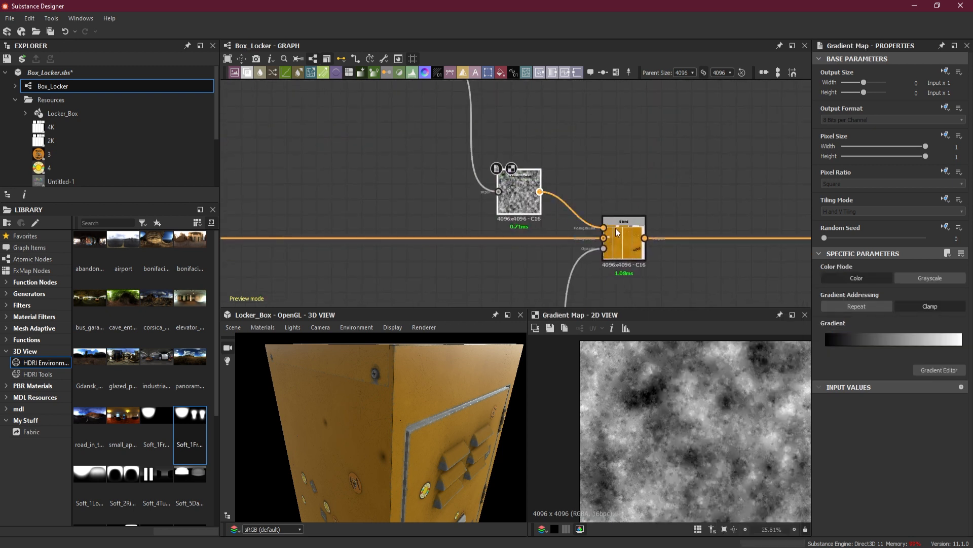
click(625, 240)
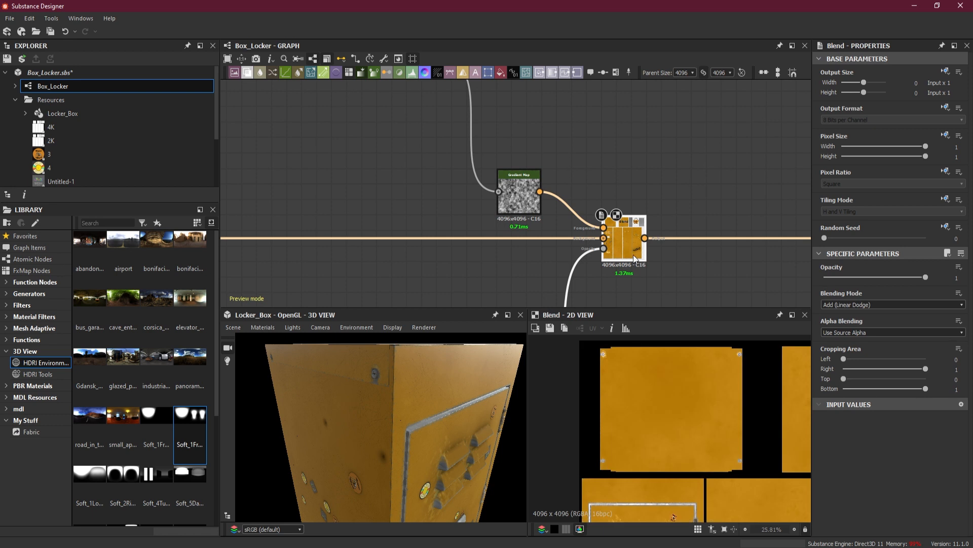
drag(445, 419, 375, 411)
scroll(363, 432, up, 4)
drag(350, 451, 299, 412)
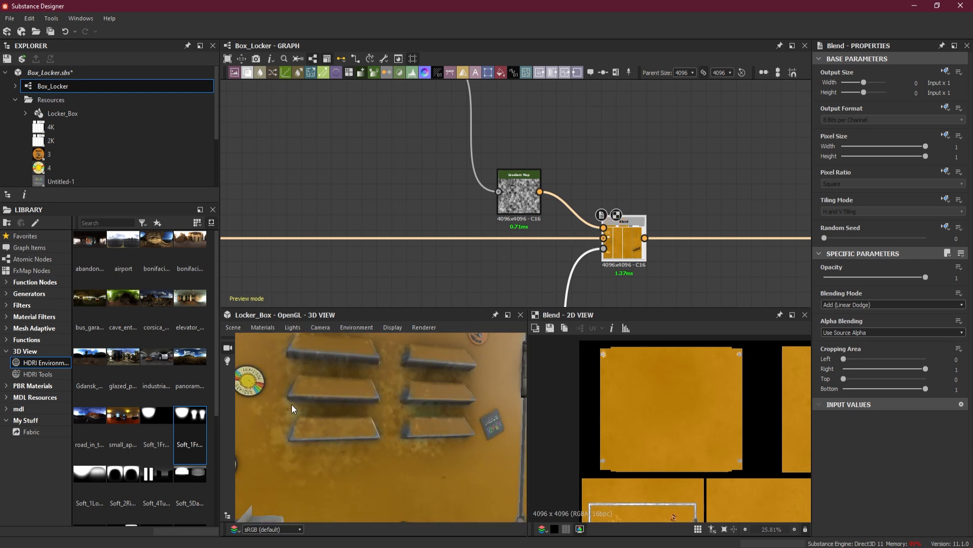
mouse_move(439, 454)
mouse_down()
mouse_move(455, 368)
mouse_move(424, 426)
mouse_move(434, 461)
mouse_up()
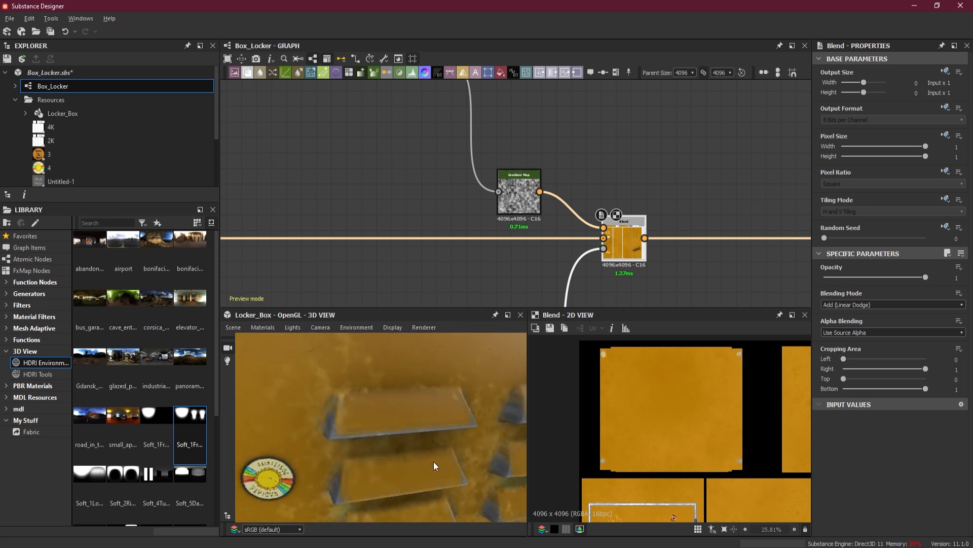
Step: Bring up the reference image board and enlarge the dark red and orange rust picture for colour picking
click(533, 200)
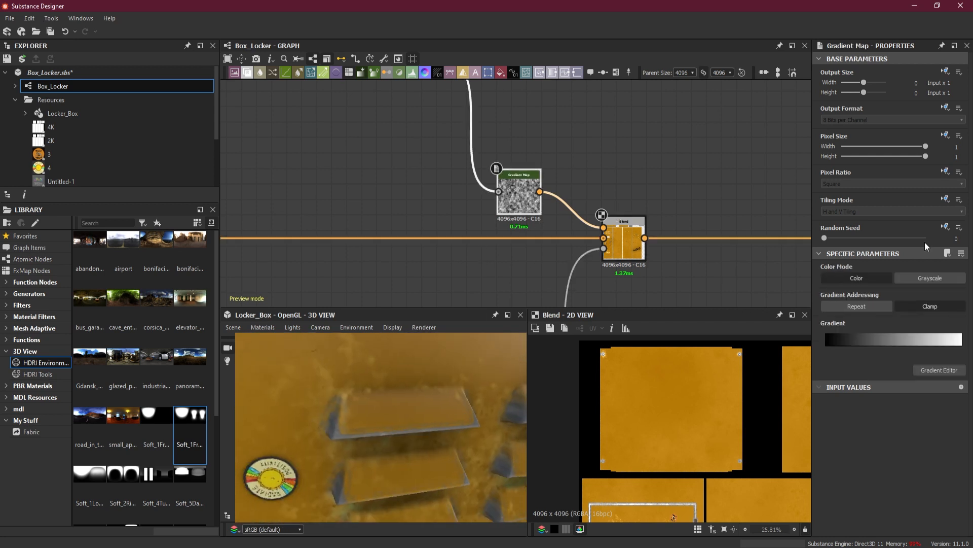
right_drag(387, 164, 349, 166)
middle_drag(337, 241, 223, 145)
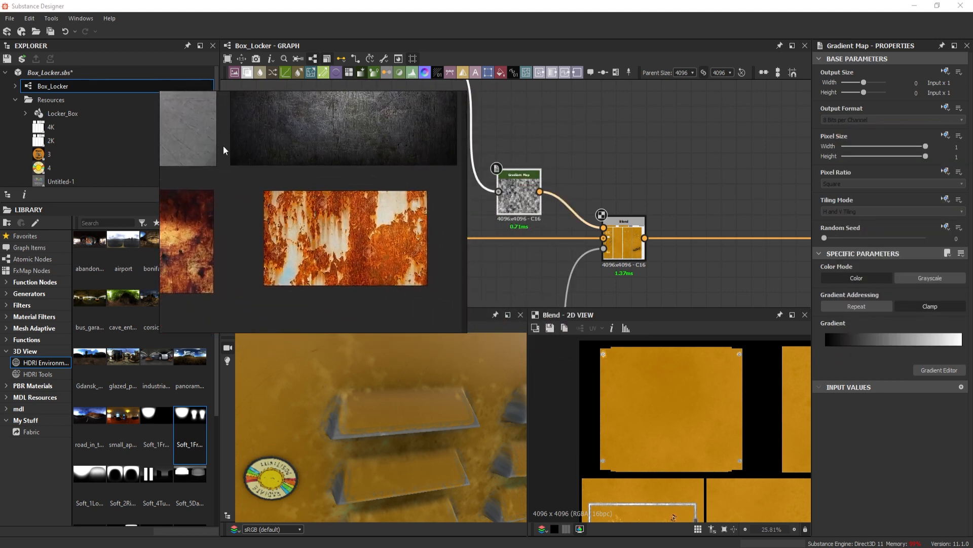
middle_drag(251, 240, 414, 219)
scroll(266, 222, up, 3)
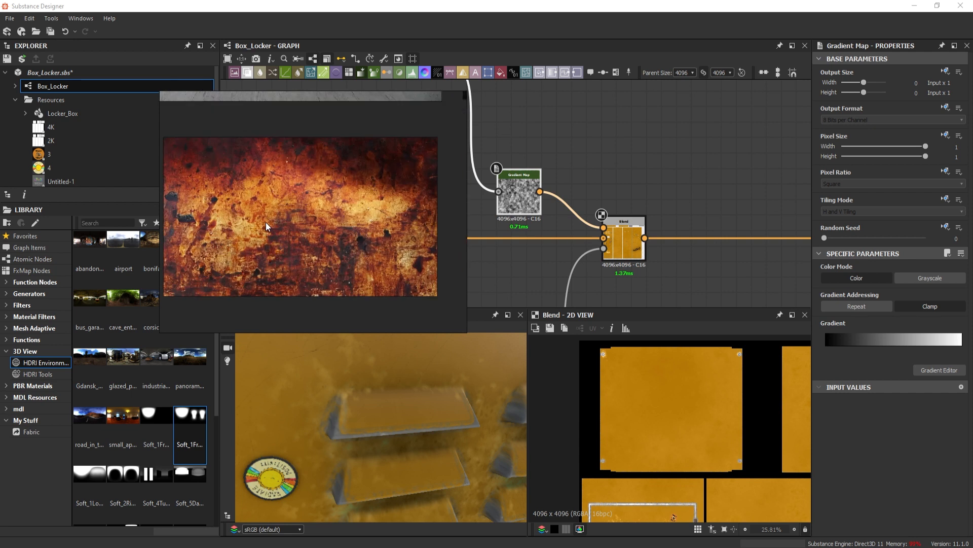
Step: Pick the new Gradient Map's gradient from the dark red upper area of the rust reference and check the door vents in 3D
click(510, 195)
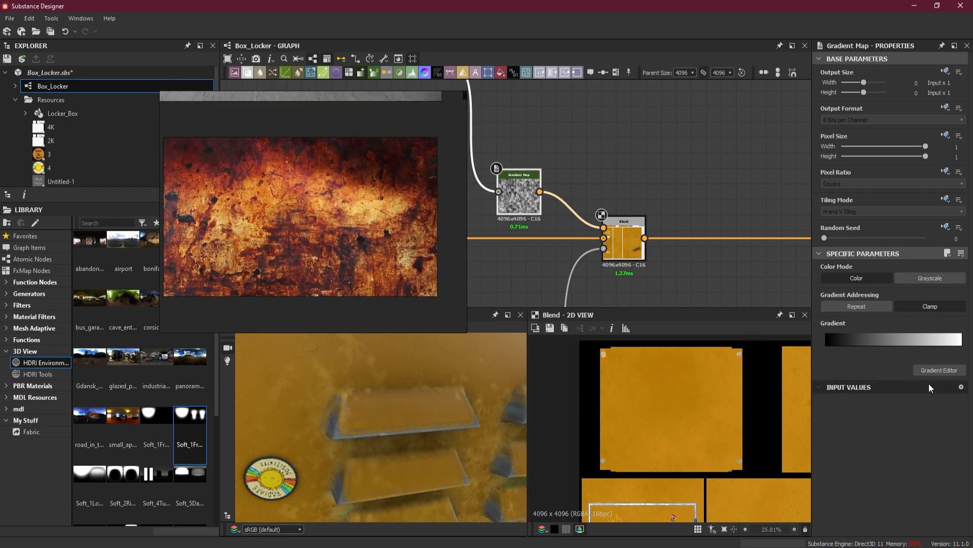
click(922, 367)
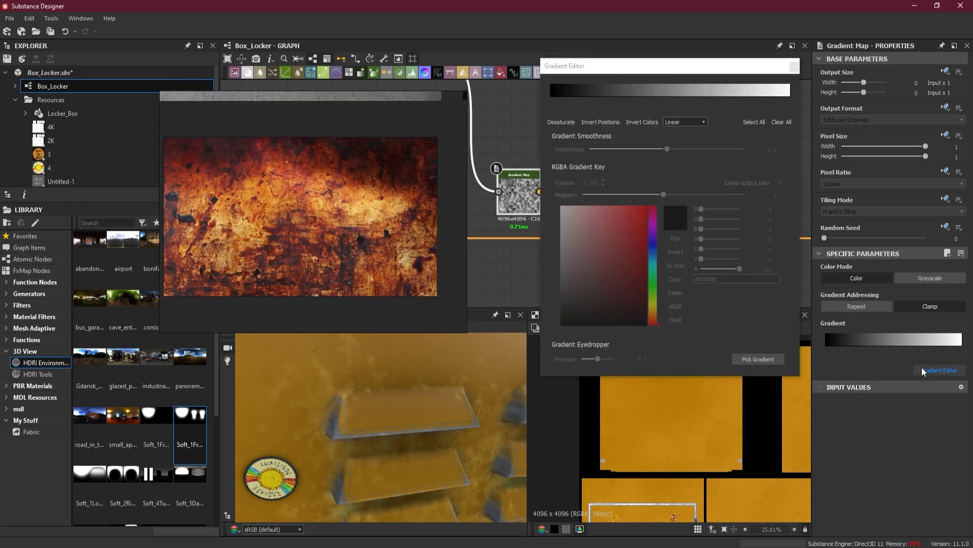
click(750, 363)
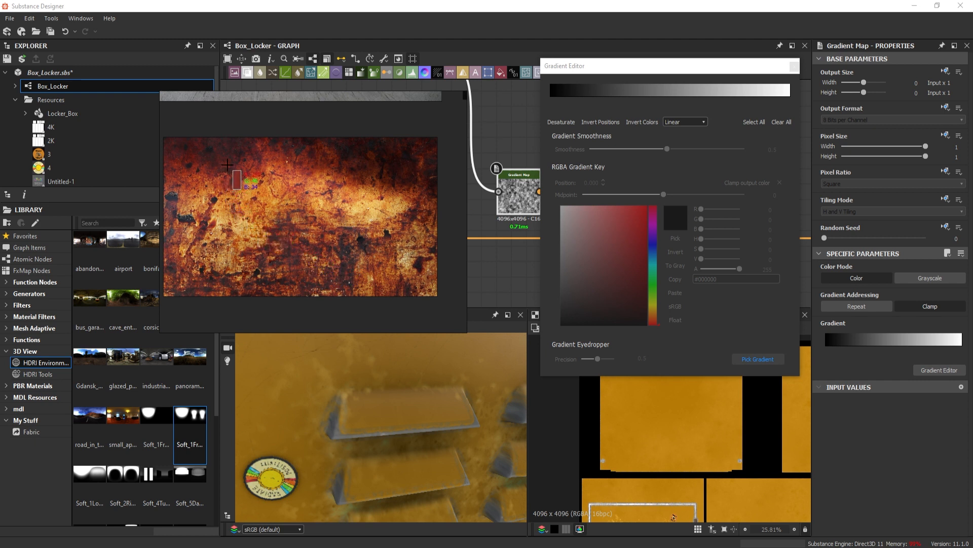
drag(207, 169, 242, 163)
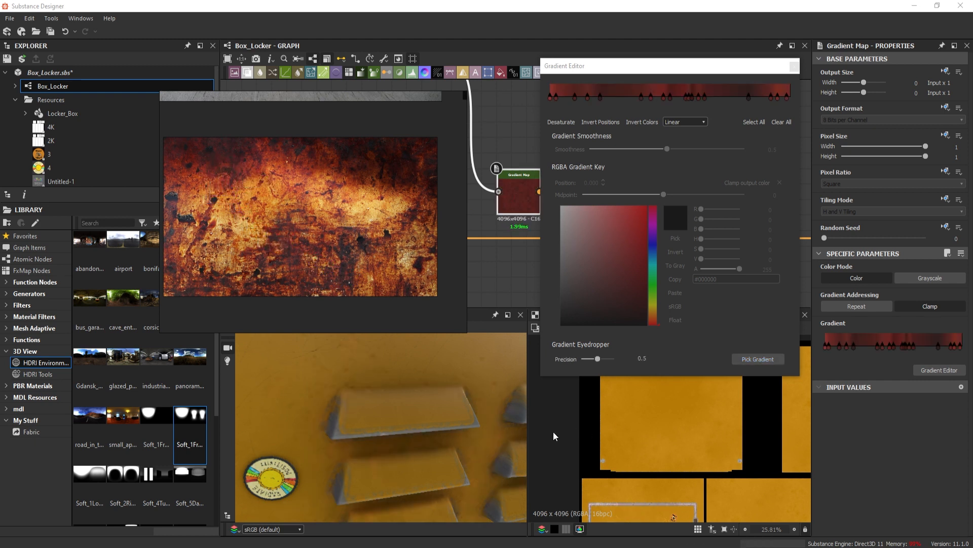
scroll(488, 402, down, 8)
middle_drag(436, 450, 428, 436)
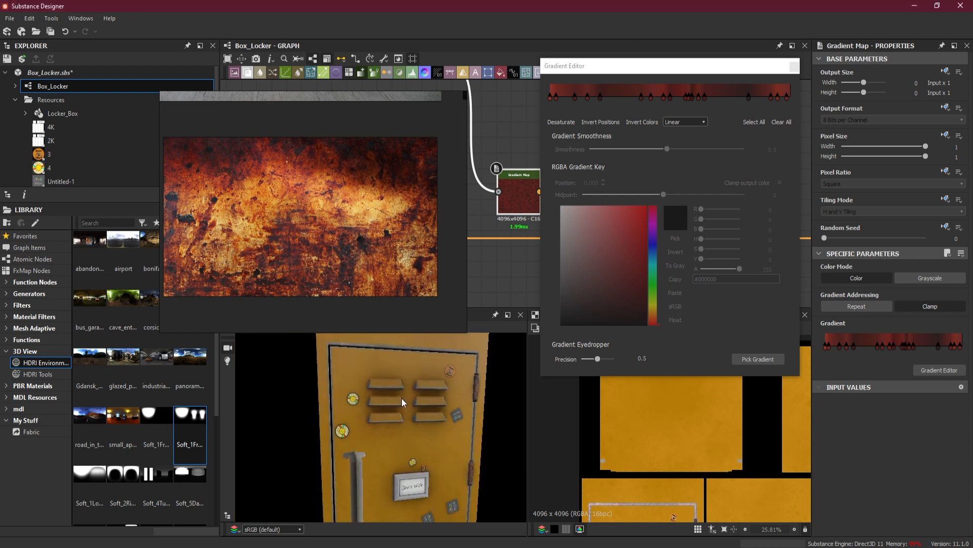
scroll(403, 399, up, 10)
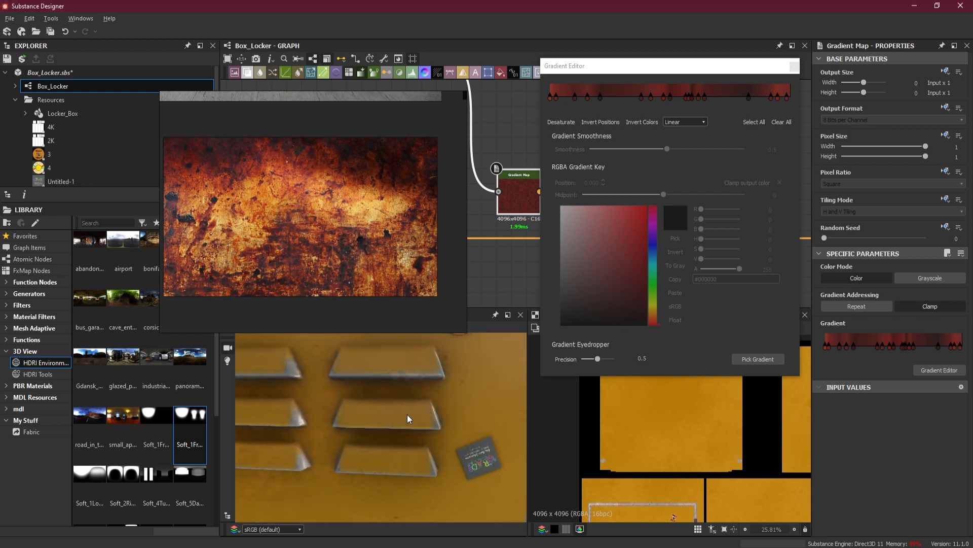
Step: Close the Gradient Editor and set the blending mode of the Blend node fed by the Gradient Map to Copy
drag(410, 413, 383, 430)
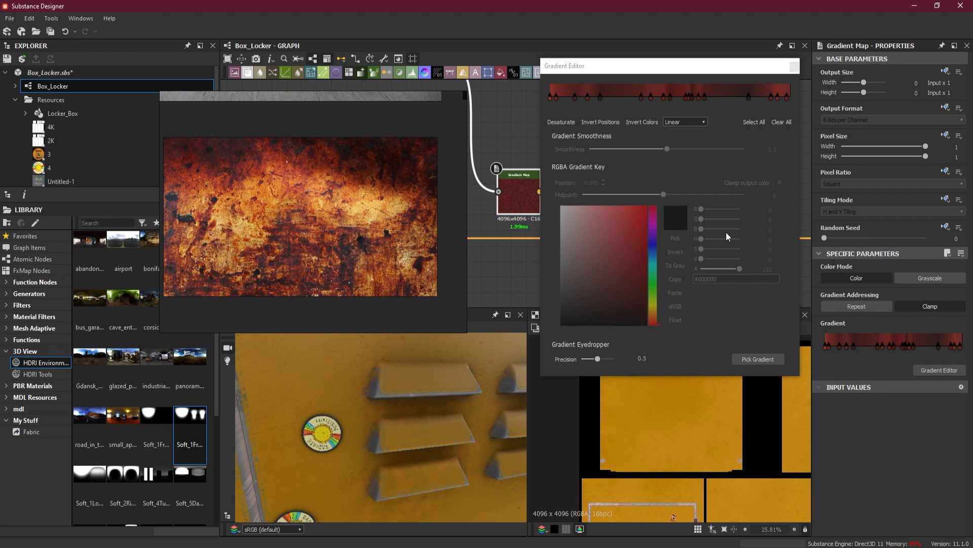
click(794, 67)
click(617, 242)
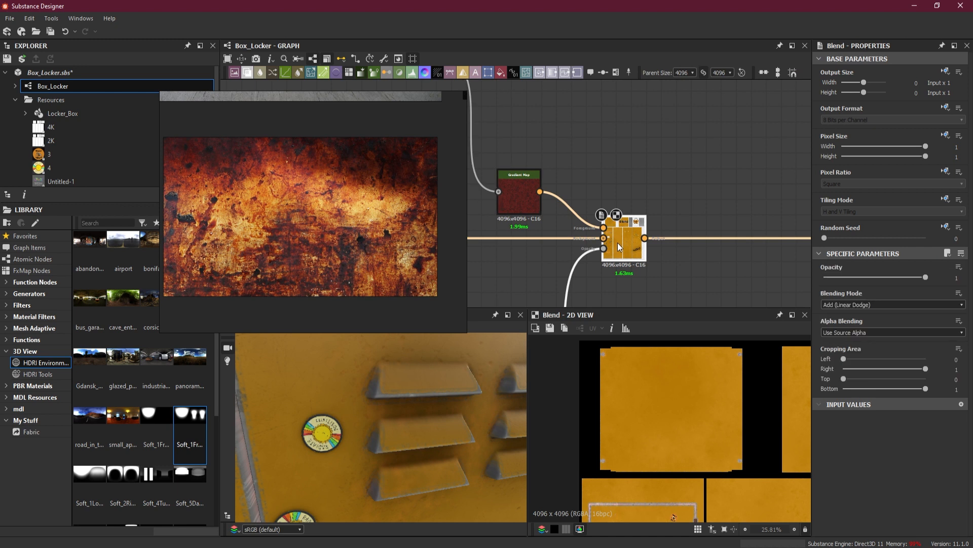
click(877, 303)
click(862, 315)
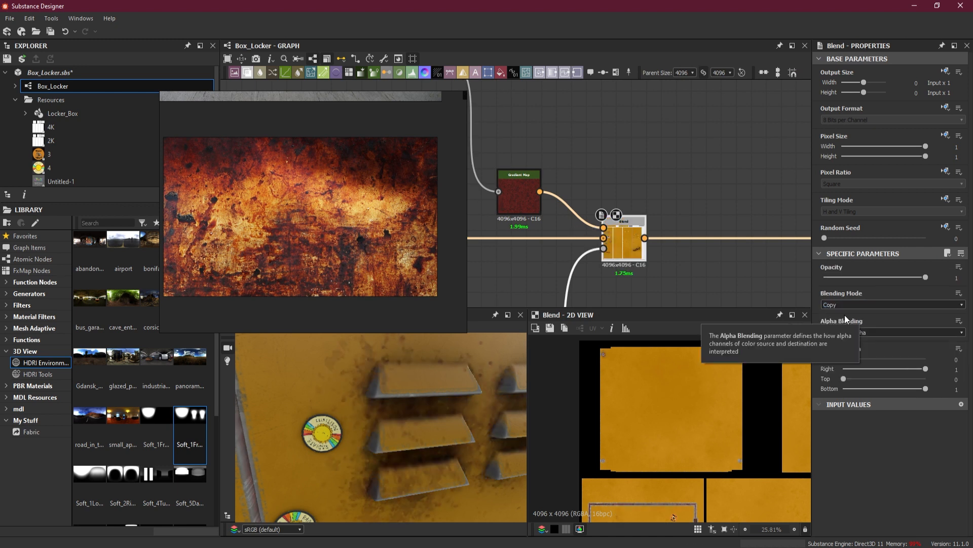
mouse_move(458, 413)
mouse_down()
mouse_move(451, 405)
mouse_move(458, 415)
mouse_up()
Step: Try Multiply and Max (Lighten) as the Blend node's blending mode
click(844, 304)
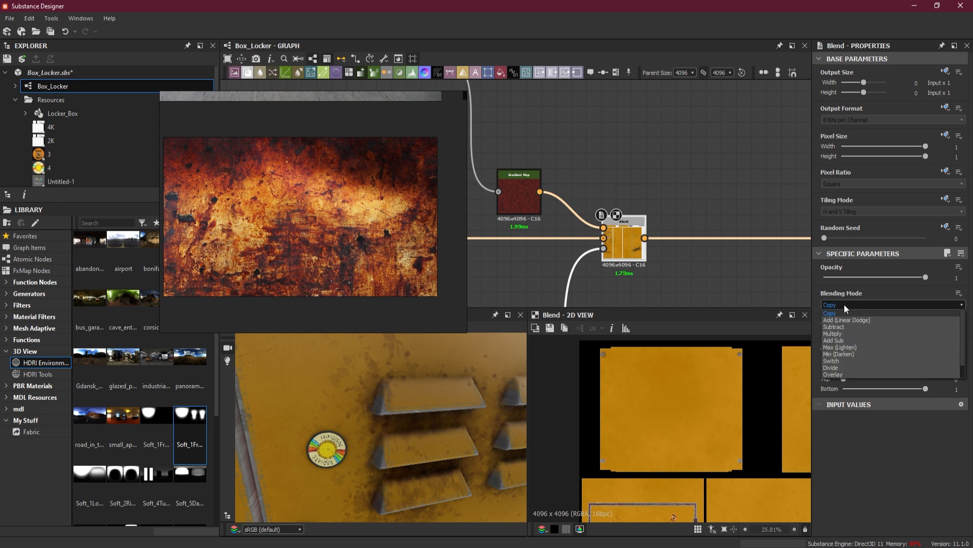
click(851, 331)
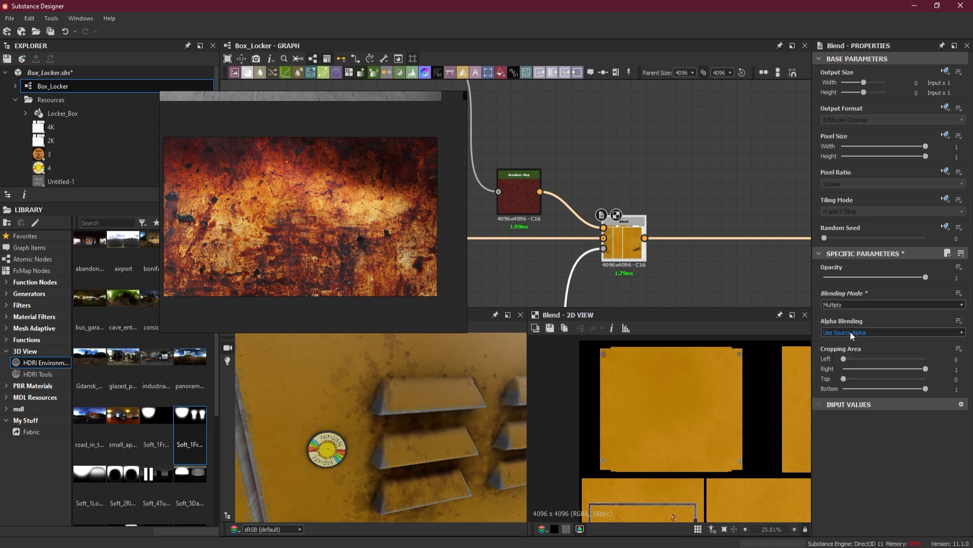
click(848, 305)
scroll(859, 335, down, 1)
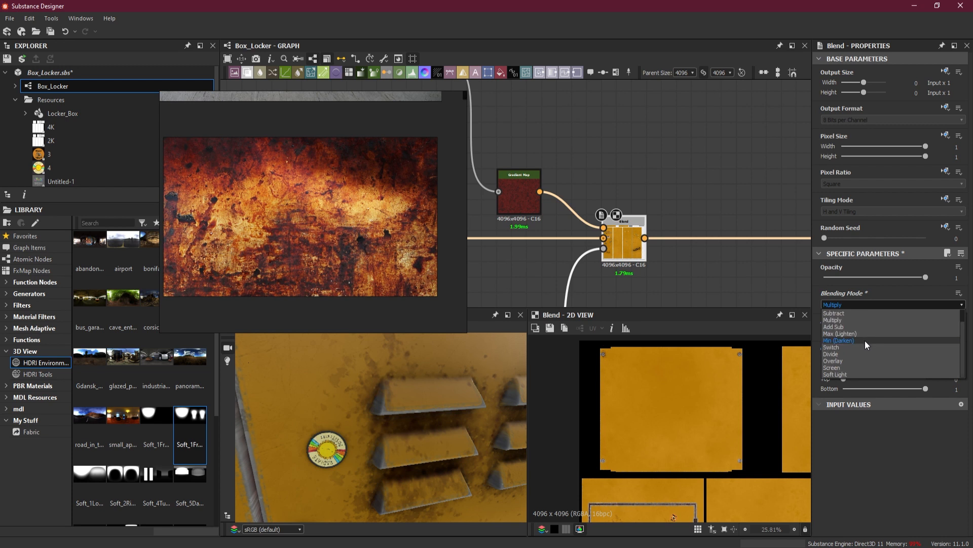
click(856, 333)
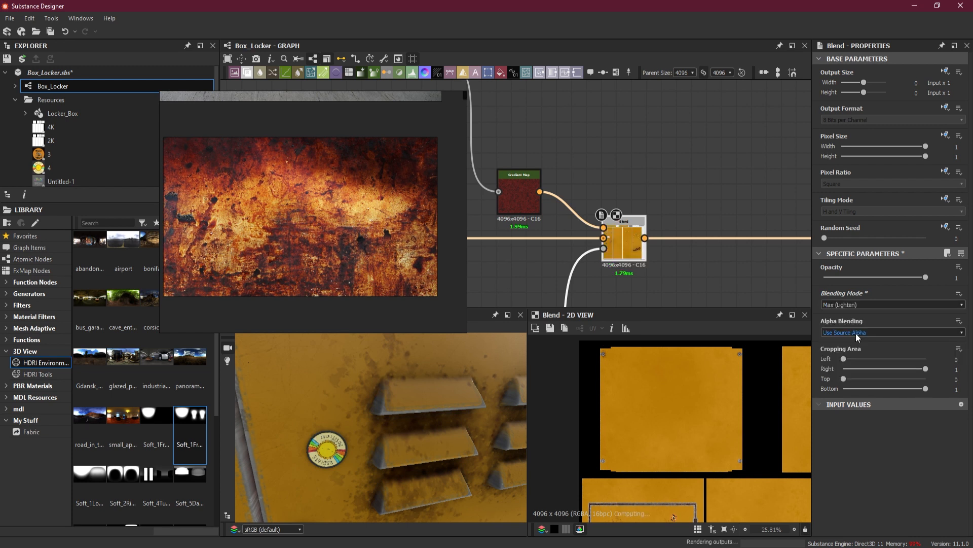
Step: Compare the Add Sub, Switch, Divide and Subtract blending modes on the Blend node, finishing on Copy
click(851, 306)
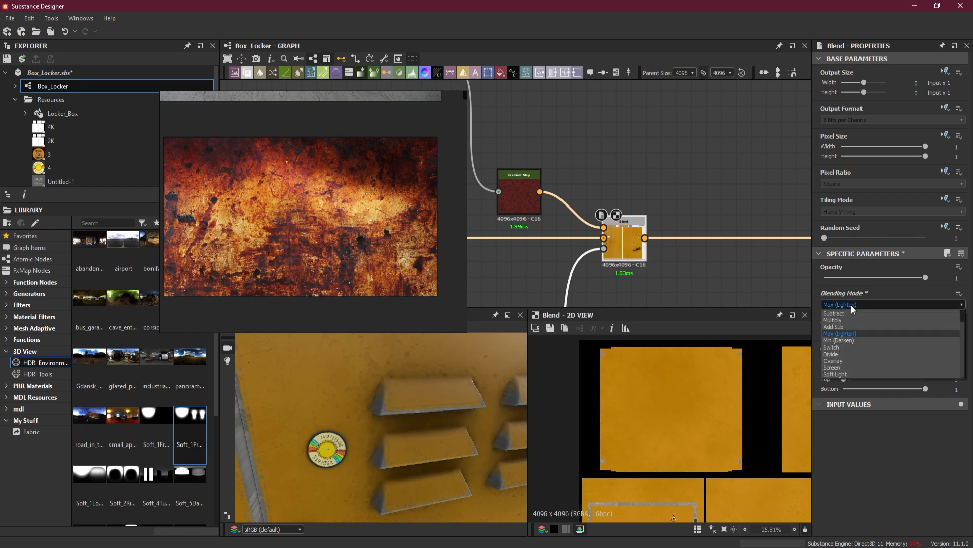
scroll(853, 308, up, 1)
click(854, 305)
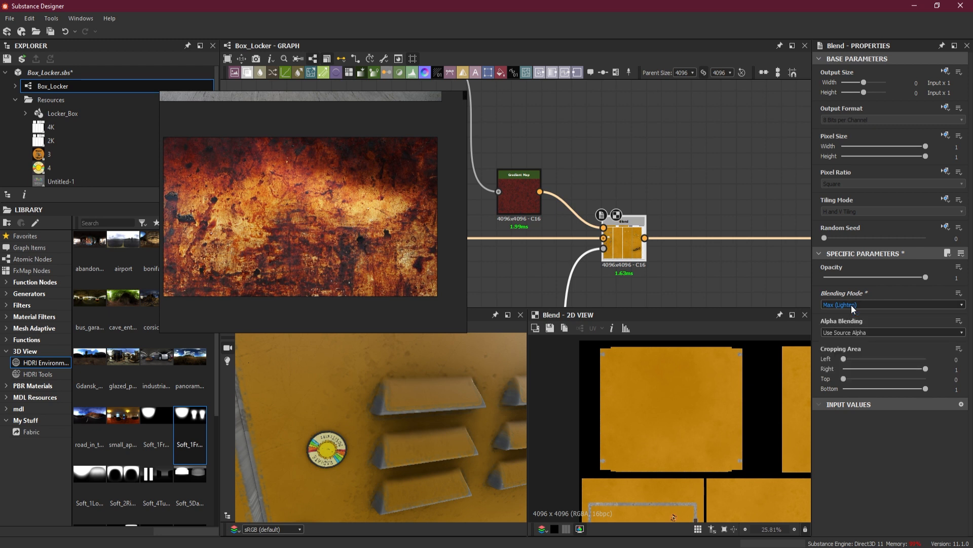
scroll(852, 305, up, 1)
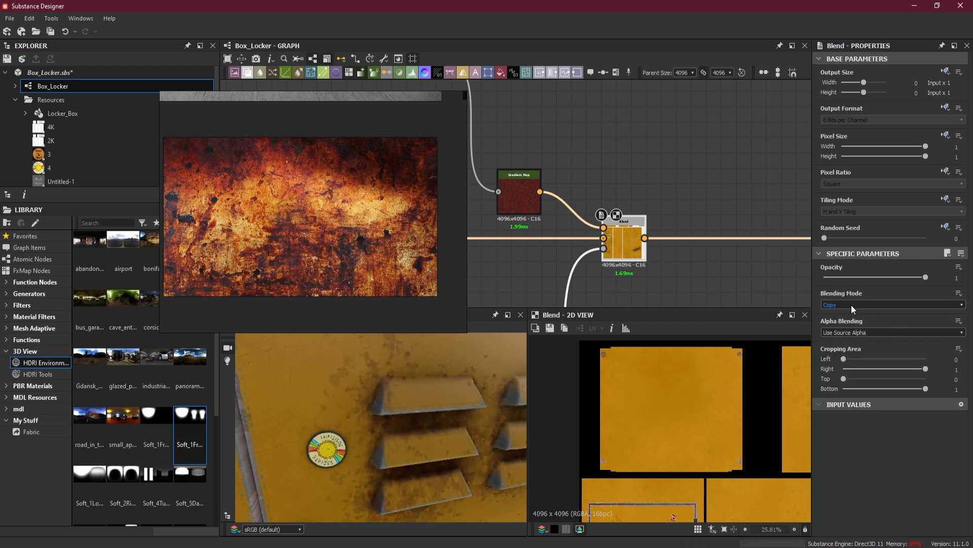
scroll(851, 305, down, 3)
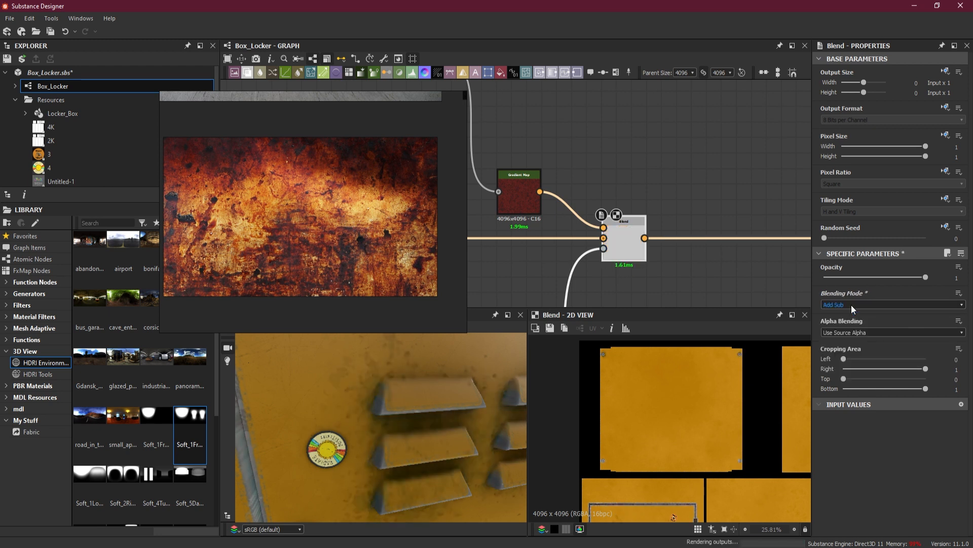
scroll(851, 305, down, 3)
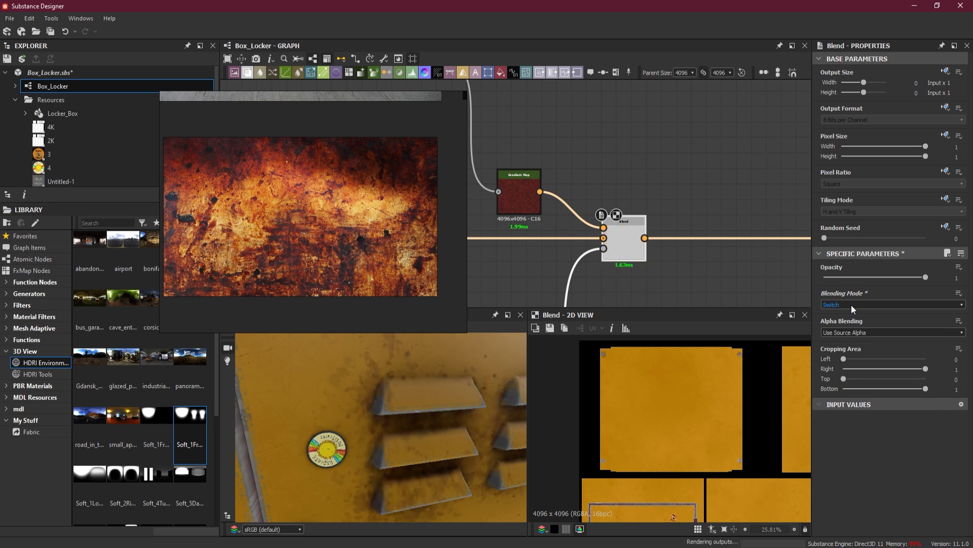
scroll(851, 305, down, 1)
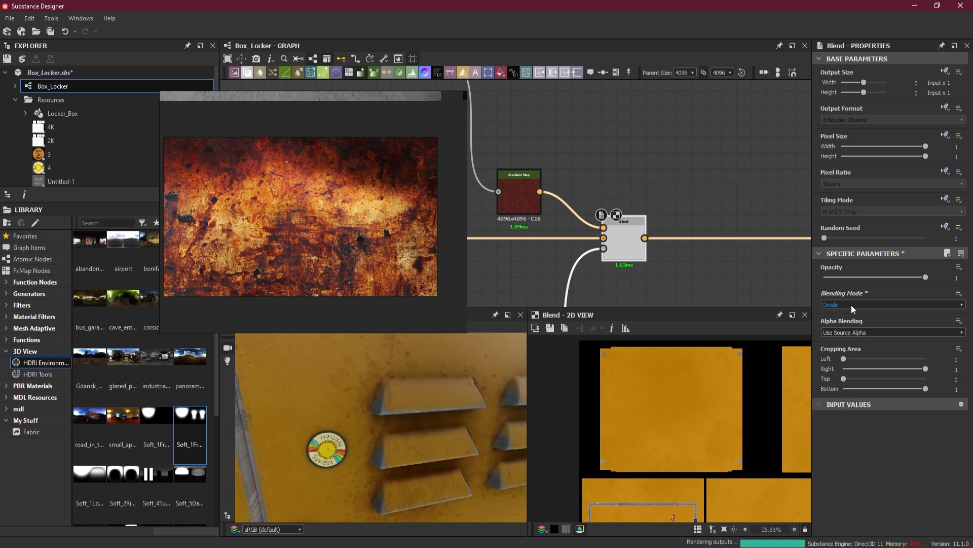
scroll(851, 305, up, 1)
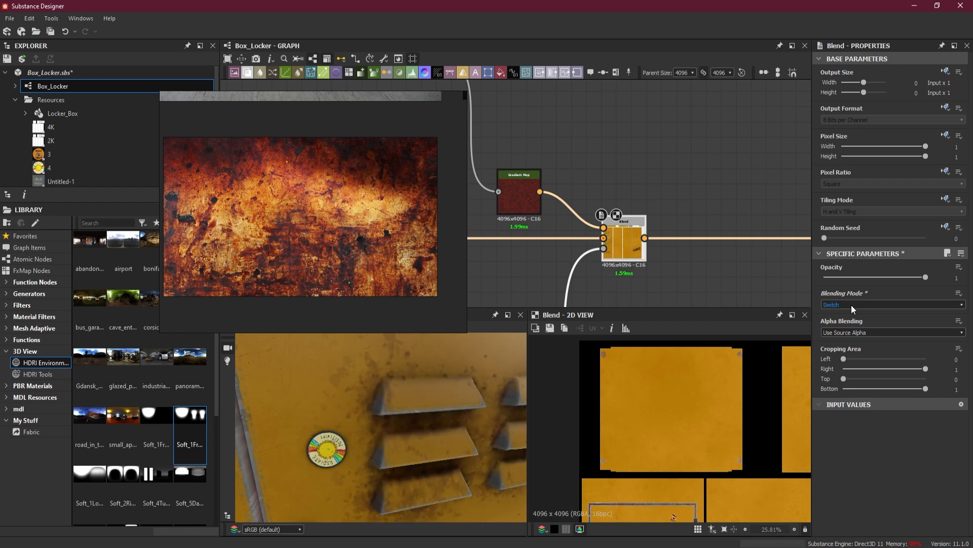
scroll(851, 305, up, 5)
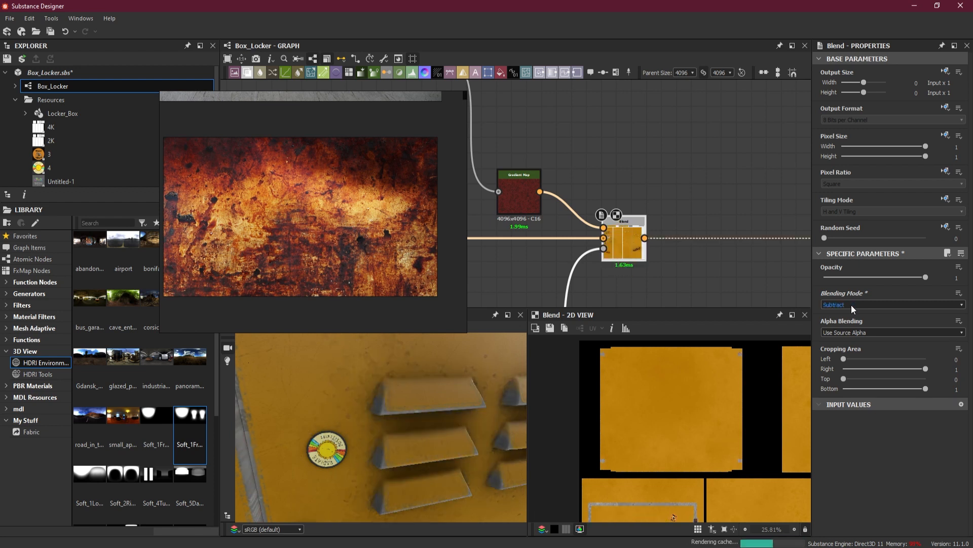
scroll(851, 306, up, 1)
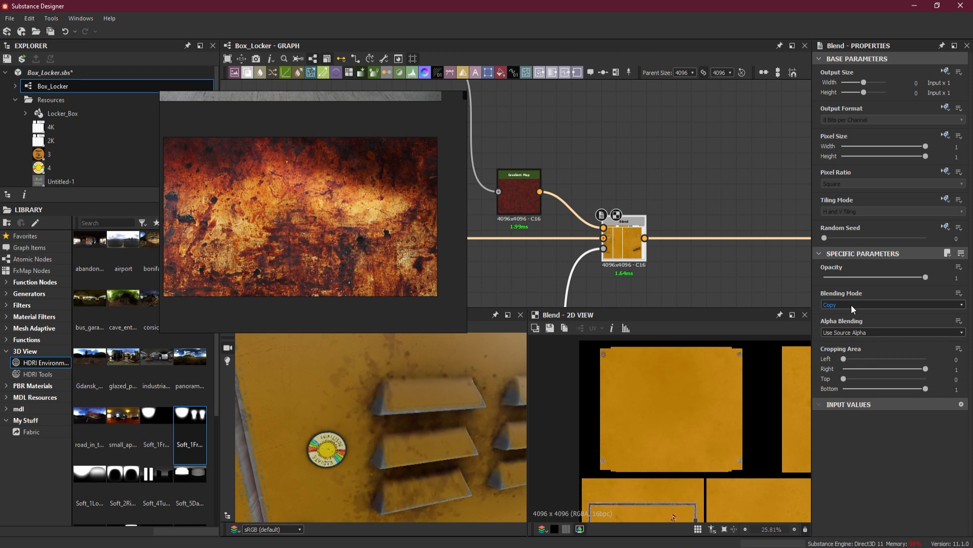
Step: Examine the rust around the locker door's vents and stickers in the 3D view
scroll(392, 437, down, 5)
drag(418, 437, 409, 405)
middle_drag(409, 406, 424, 315)
scroll(442, 388, up, 5)
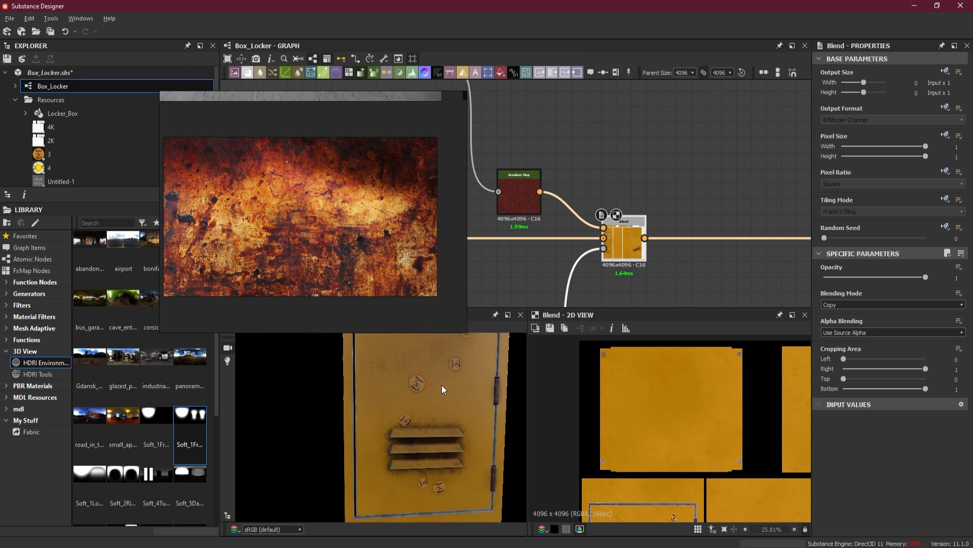
drag(440, 400, 442, 433)
middle_drag(442, 433, 435, 472)
middle_drag(431, 405, 434, 429)
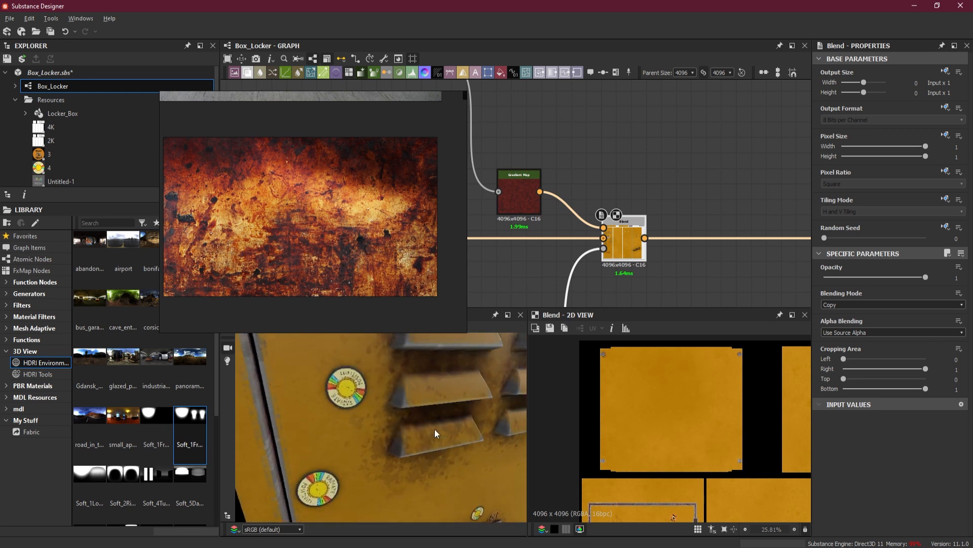
Step: Open the Gradient Map's gradient for editing, sample colours from the dark rust reference image, and show the node in the 2D view
click(533, 199)
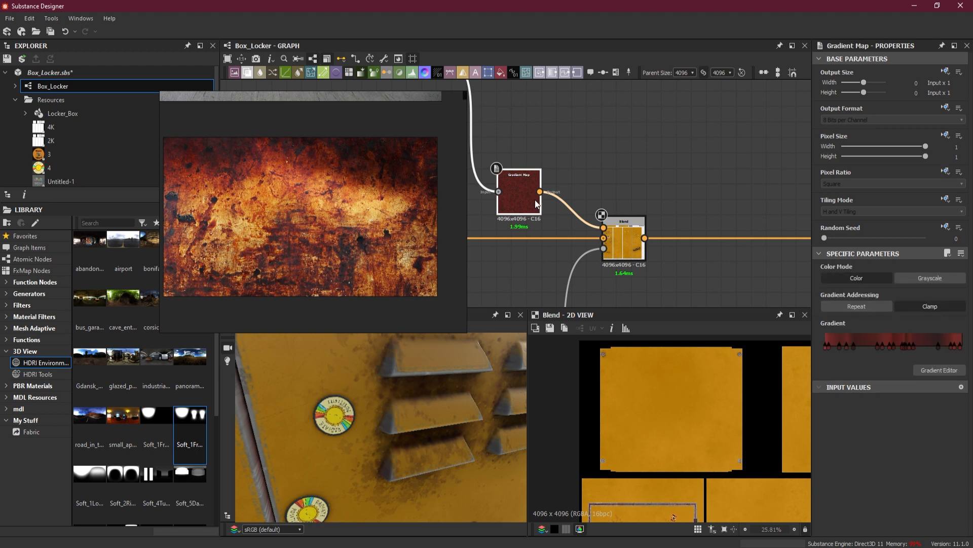
click(941, 372)
click(741, 358)
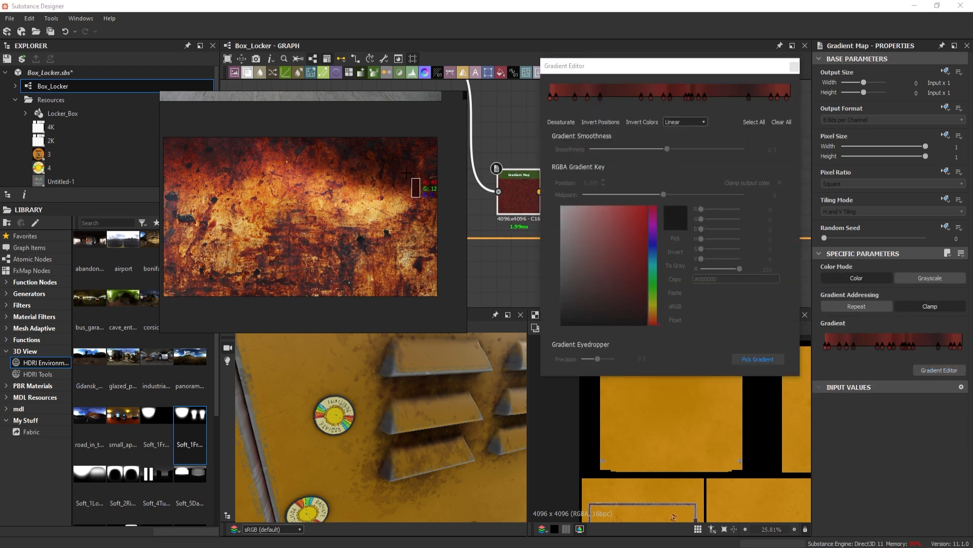
drag(413, 177, 414, 177)
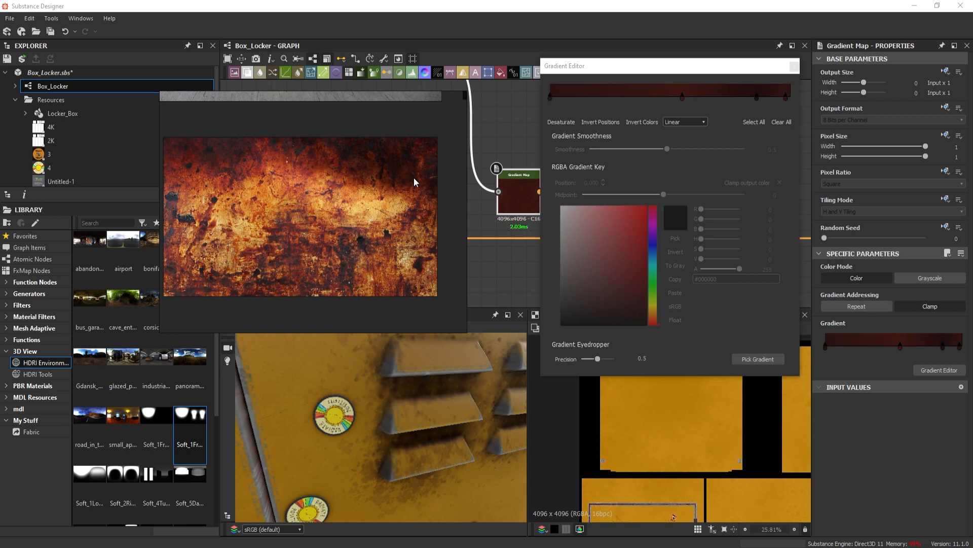
drag(329, 257, 330, 279)
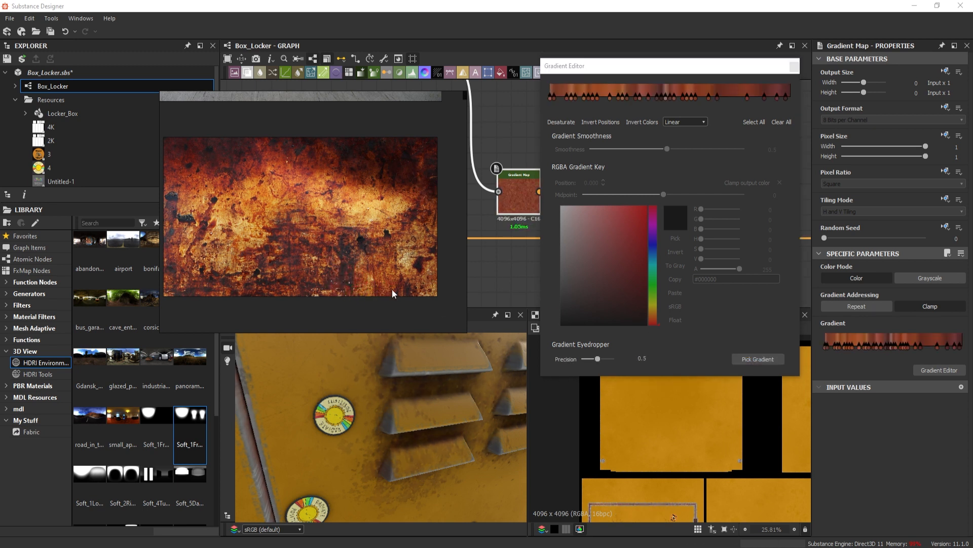
click(752, 361)
double_click(515, 199)
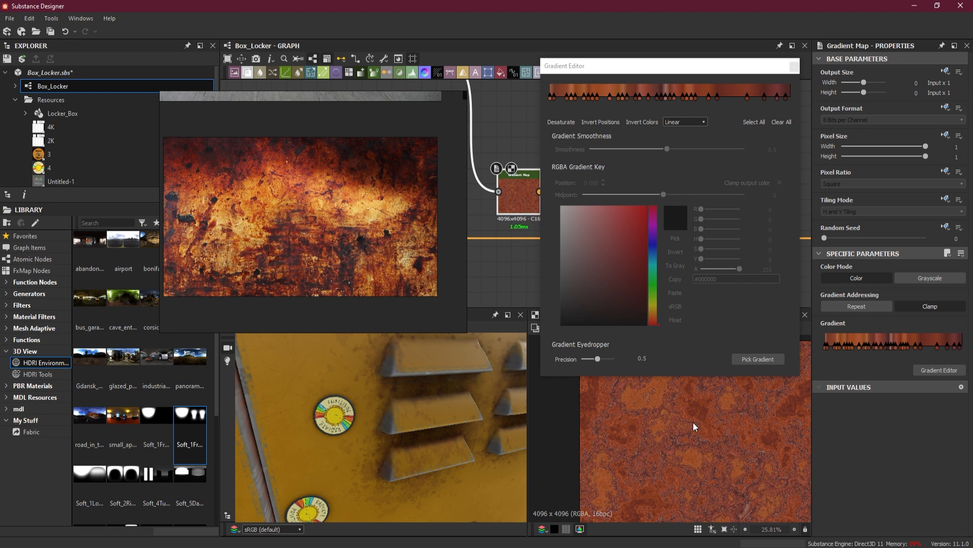
Step: Try sampling the gradient from the orange rust areas of the peeling-paint reference image
scroll(276, 255, down, 3)
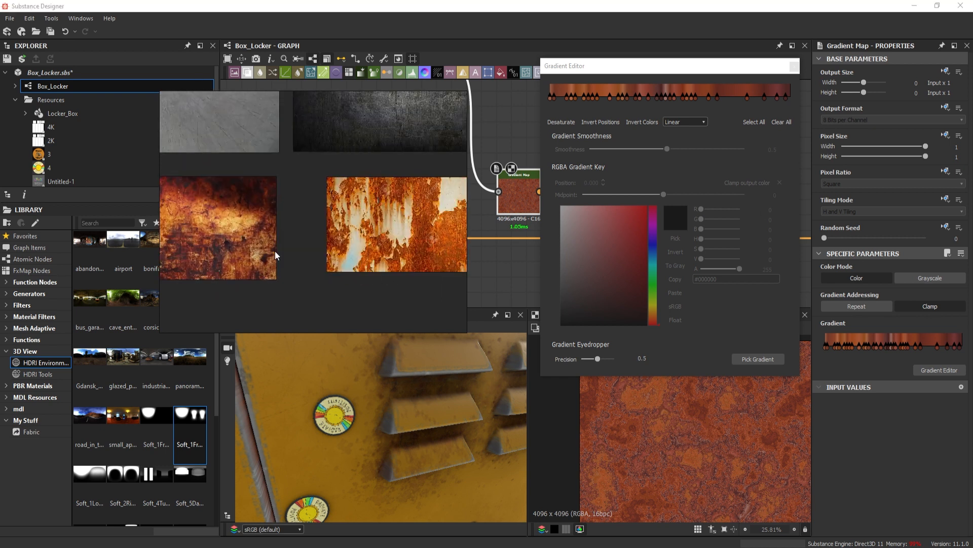
scroll(299, 254, up, 3)
click(741, 359)
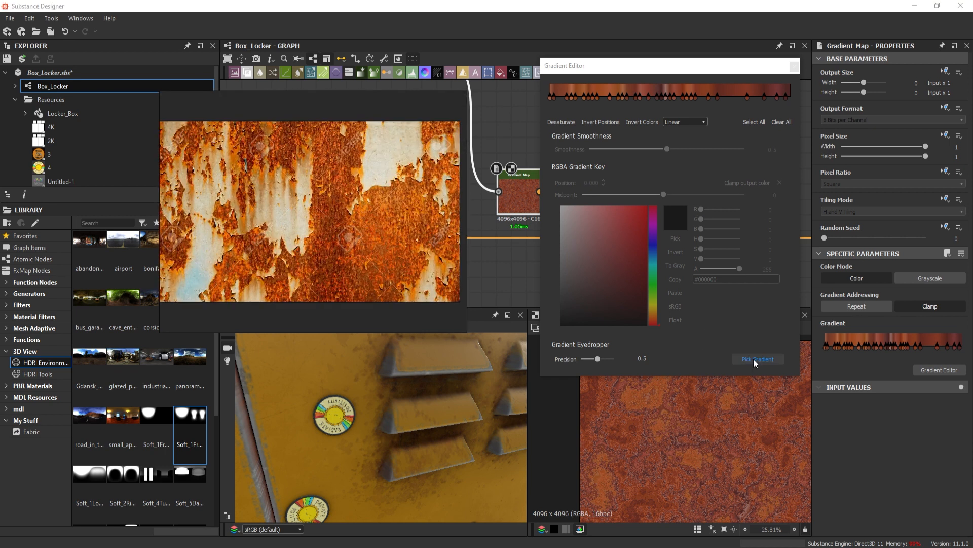
drag(399, 226, 381, 254)
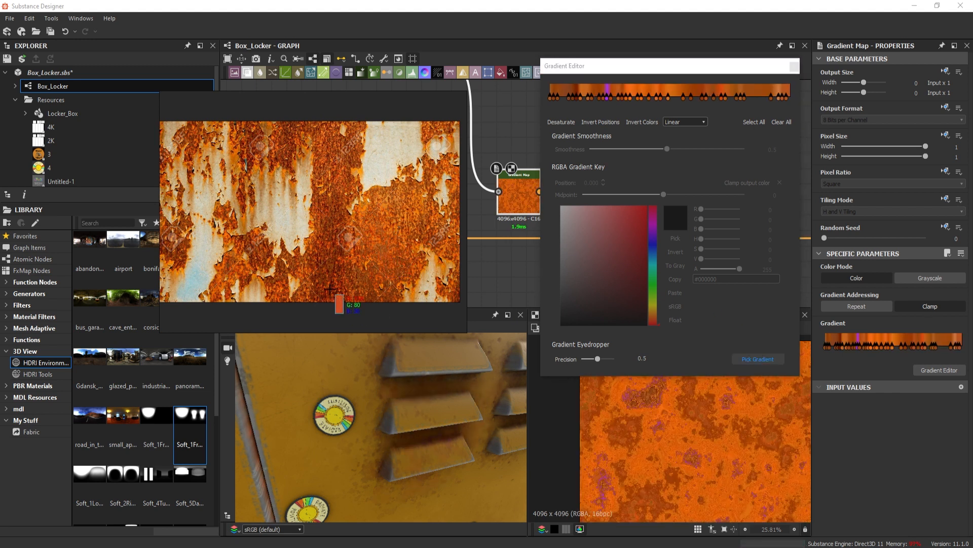
drag(330, 218, 325, 245)
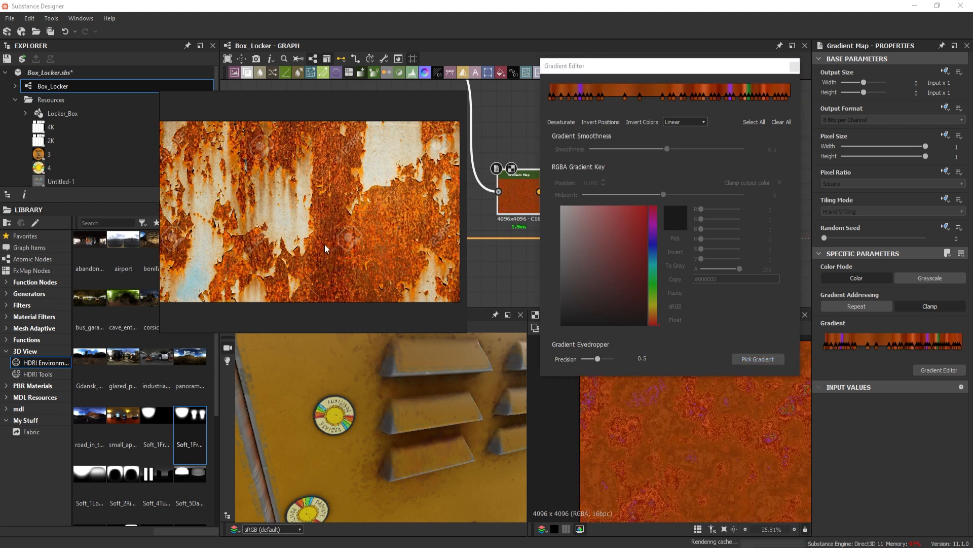
Step: Try several gradient samples from the lower half of the dark rust reference image
mouse_move(275, 230)
middle_down()
mouse_move(466, 232)
mouse_move(429, 240)
middle_up()
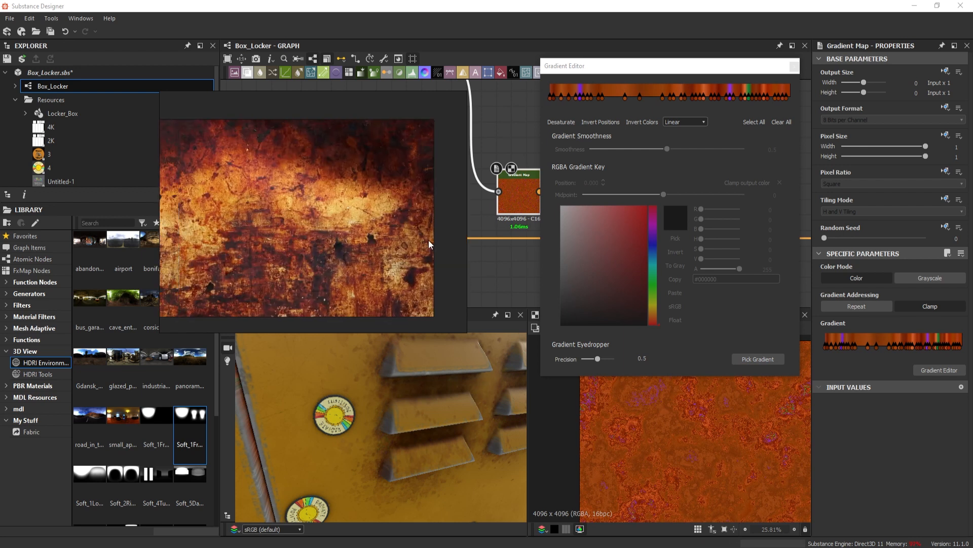
click(758, 358)
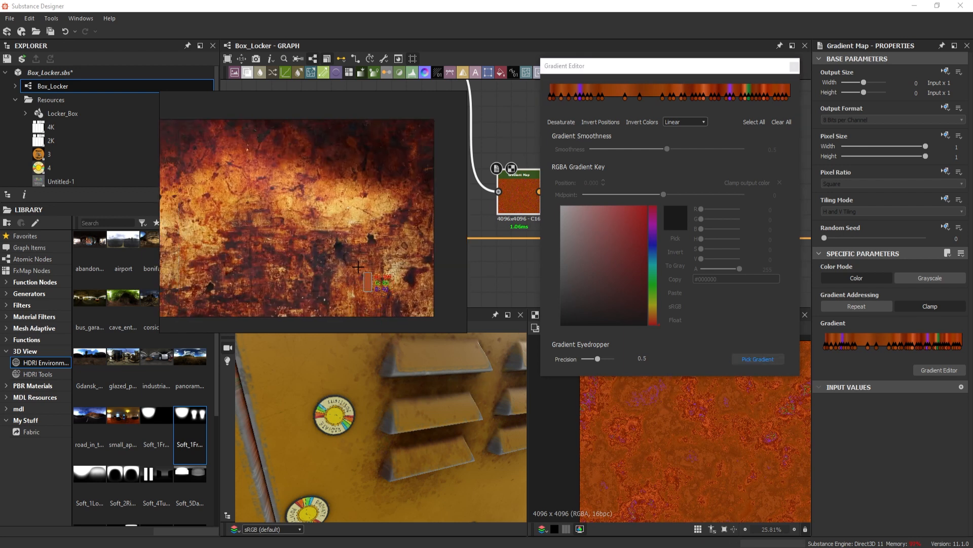
drag(374, 275, 374, 281)
click(754, 359)
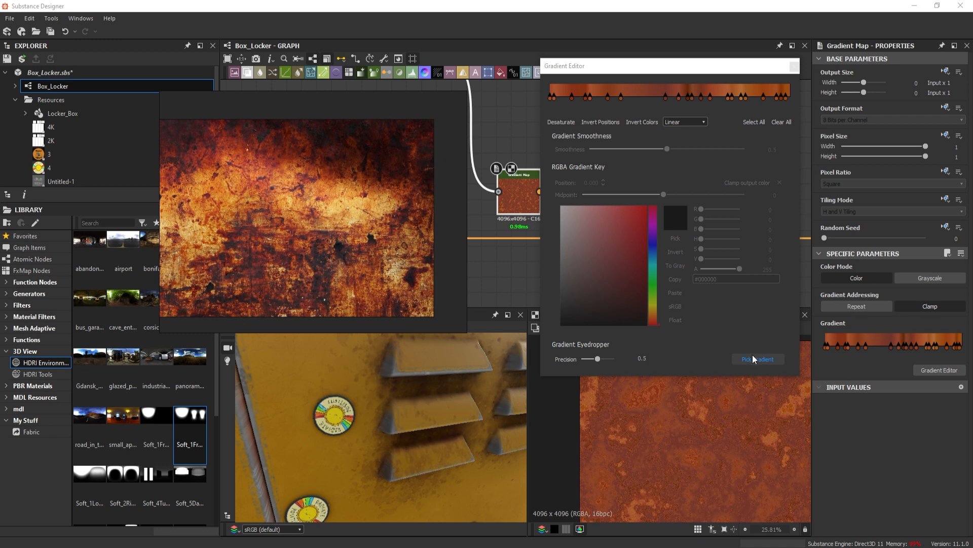
drag(311, 276, 328, 283)
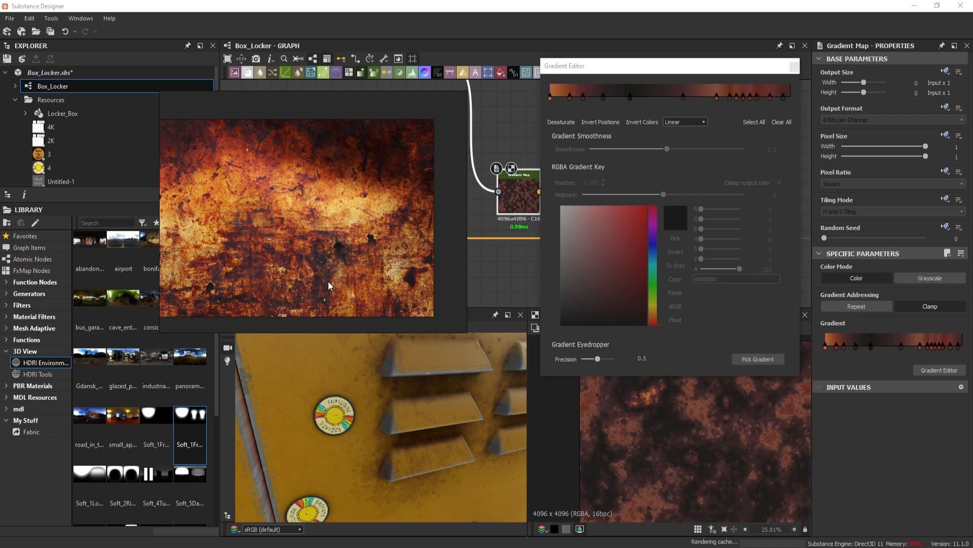
click(756, 359)
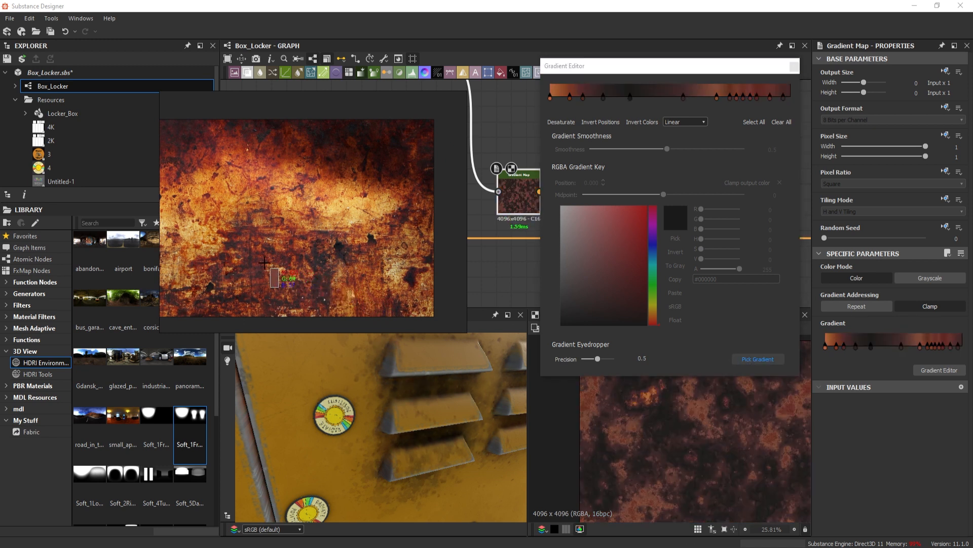
drag(262, 257, 273, 280)
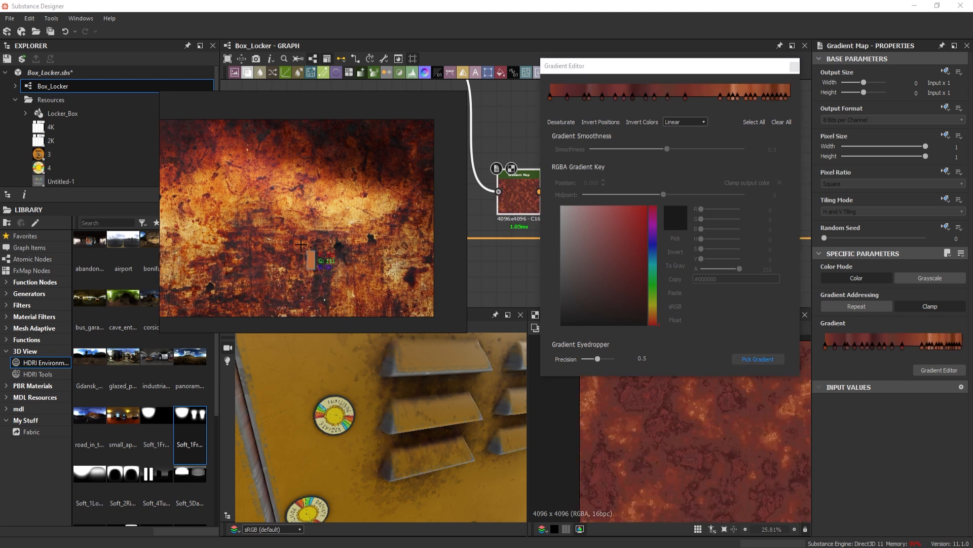
drag(310, 270, 311, 271)
Step: Sample the gradient across the upper part of the dark rust reference image and set its interpolation to Linear
click(771, 361)
drag(387, 180, 339, 158)
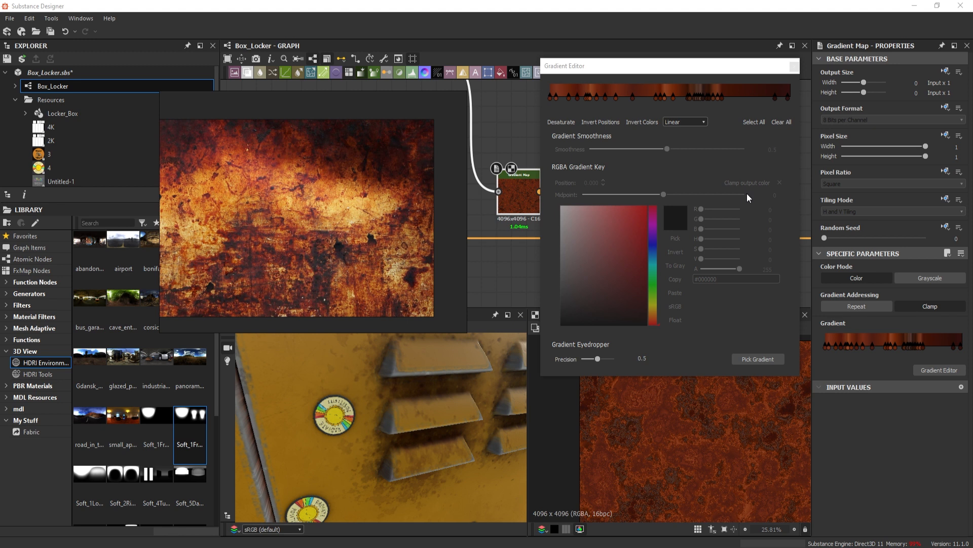
click(689, 122)
click(682, 138)
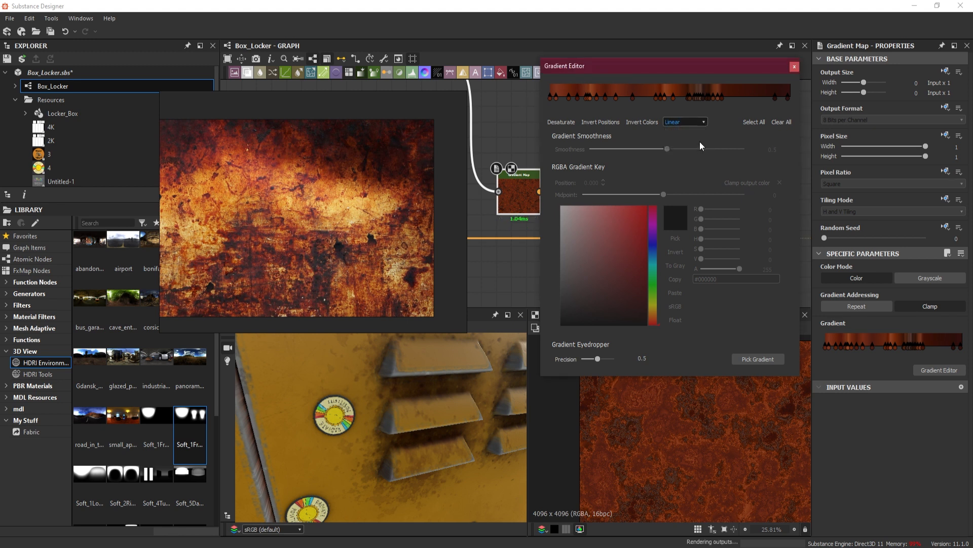
Step: Set the Gradient Map's gradient interpolation to Smooth with a smoothness of 1, close the gradient editor, and move the reference image away
drag(667, 151, 747, 151)
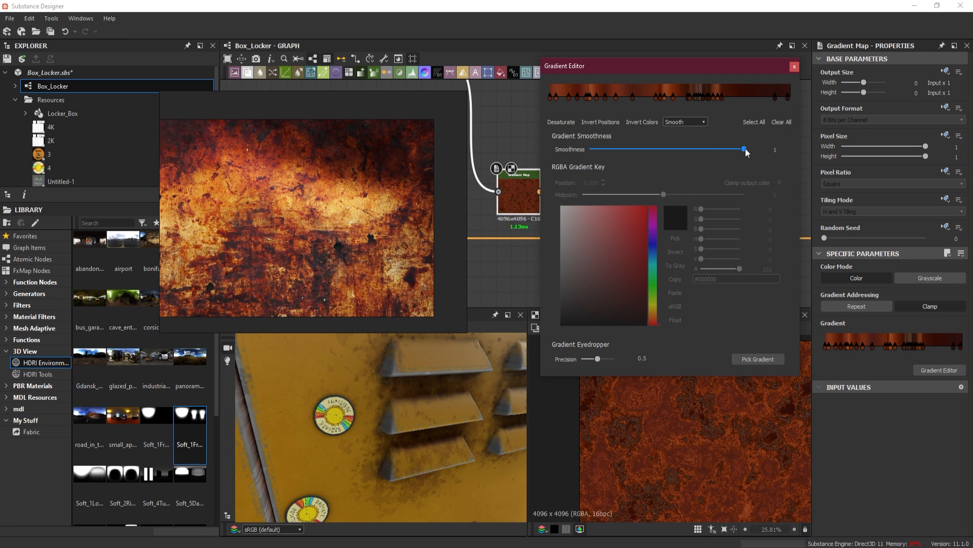
click(794, 67)
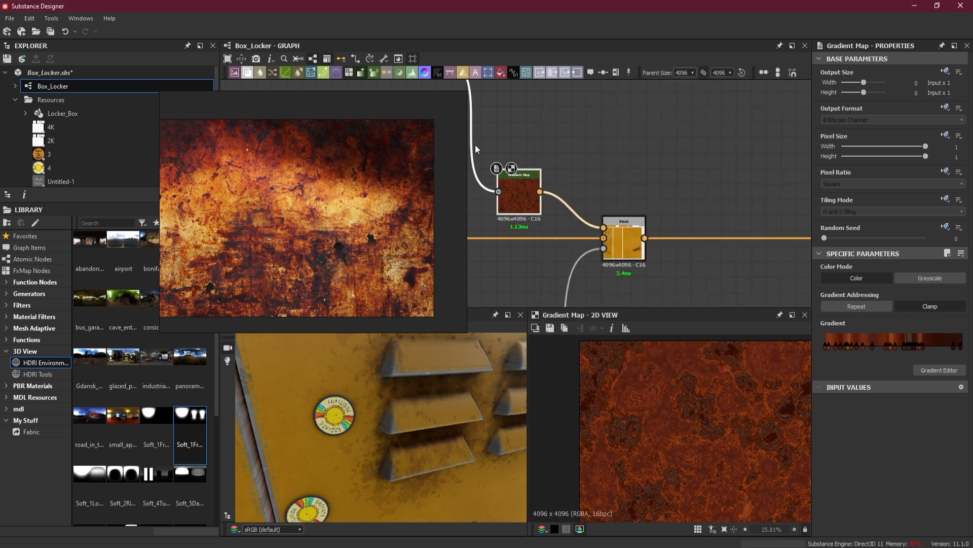
right_drag(331, 186, 972, 162)
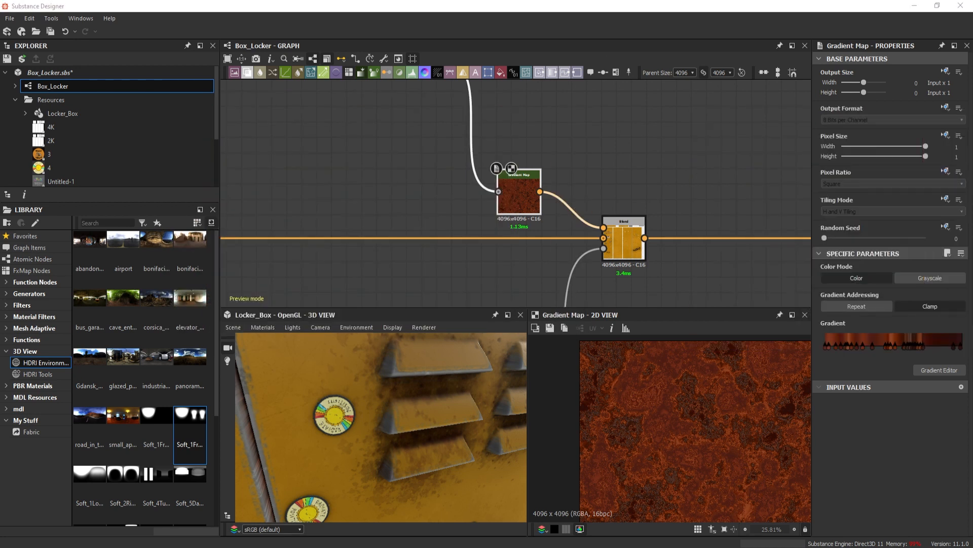
Step: Select the Leaks node in the Rust frame and show its mask in the 2D view, enlarged around the vents
scroll(570, 209, down, 4)
drag(405, 442, 401, 388)
scroll(401, 412, down, 5)
scroll(401, 412, up, 4)
scroll(385, 404, up, 2)
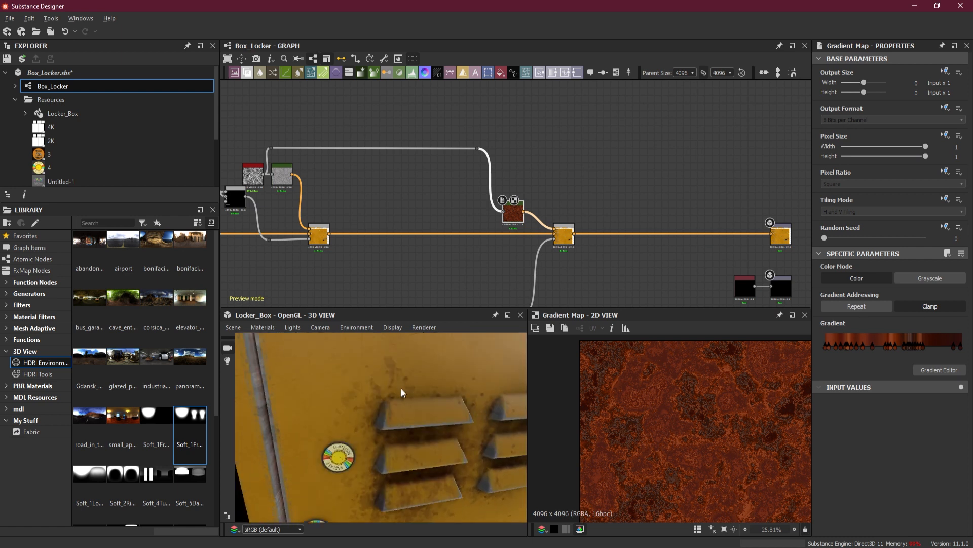
scroll(444, 144, down, 1)
scroll(445, 144, down, 3)
middle_drag(446, 207, 745, 229)
scroll(399, 217, down, 3)
middle_drag(606, 220, 964, 222)
middle_drag(340, 199, 665, 171)
middle_drag(339, 174, 517, 175)
middle_drag(367, 179, 664, 180)
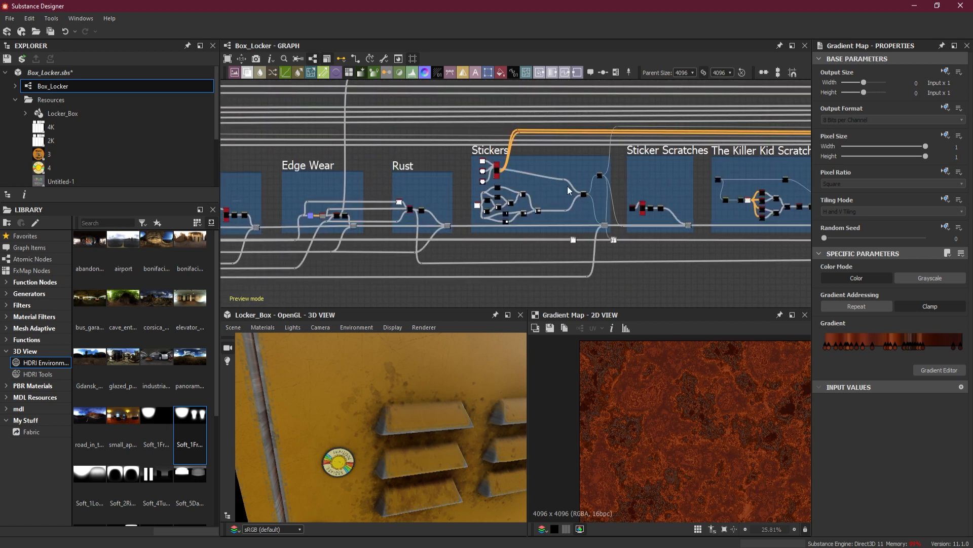
scroll(451, 187, up, 1)
scroll(450, 186, up, 2)
scroll(401, 215, up, 4)
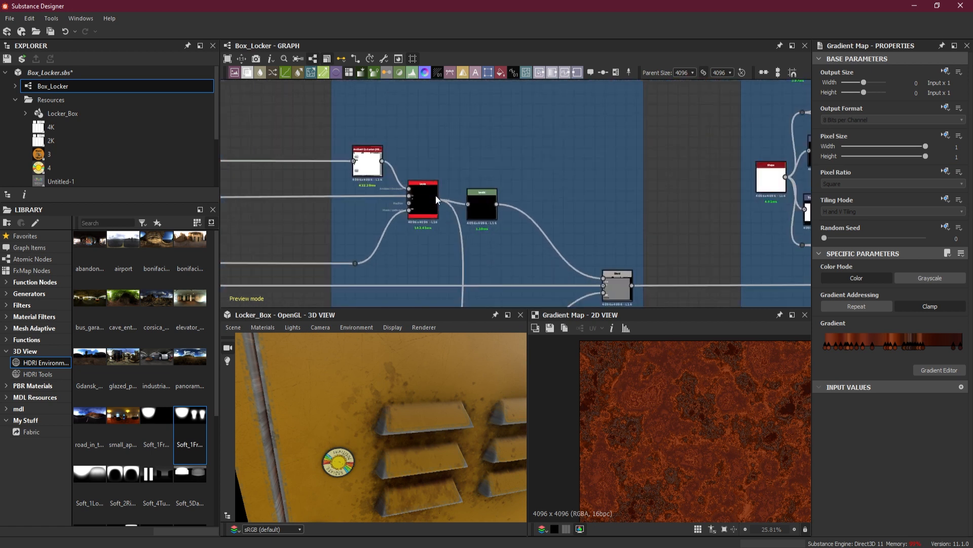
scroll(436, 196, up, 2)
click(428, 198)
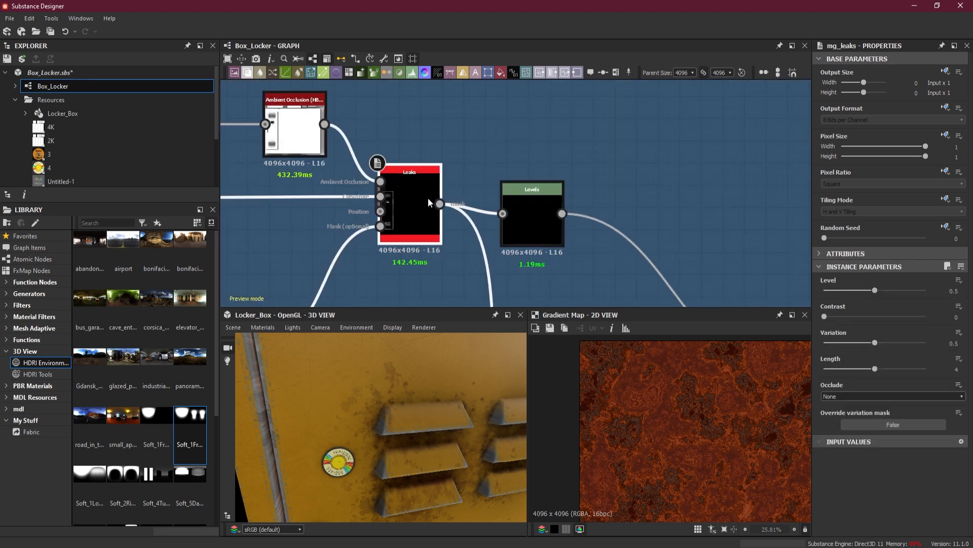
double_click(404, 207)
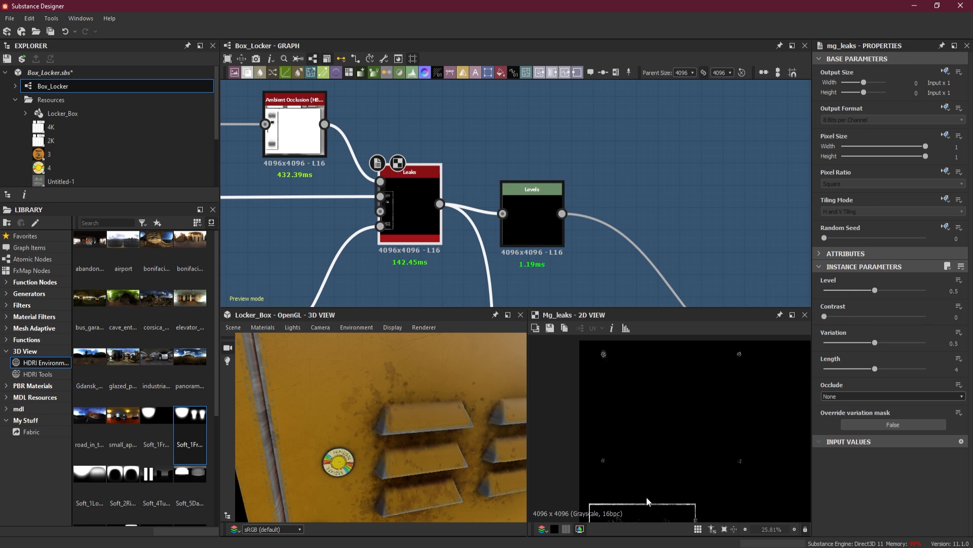
scroll(676, 482, up, 6)
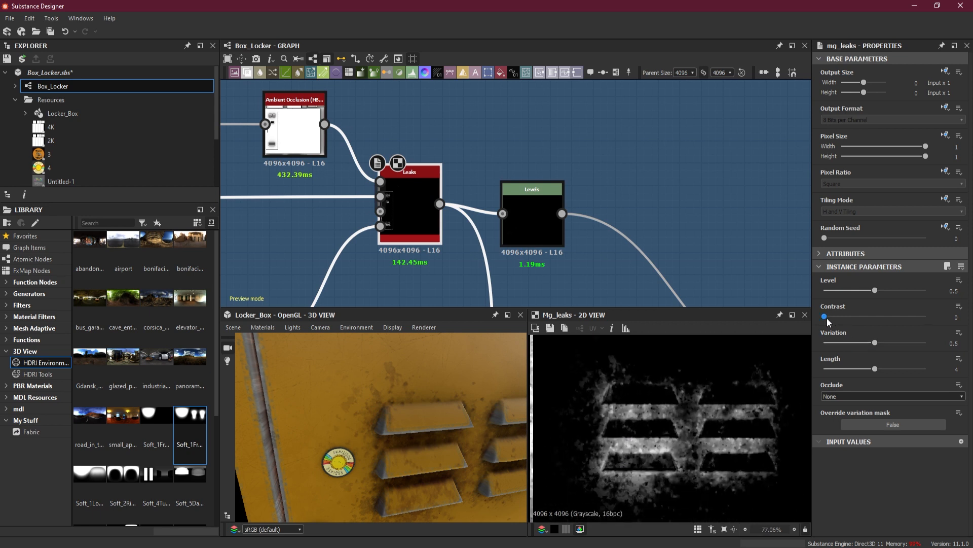
Step: Try a Contrast of 0.23 on the Leaks node, reset it to 0, and raise the Level to 0.8
drag(825, 317, 846, 317)
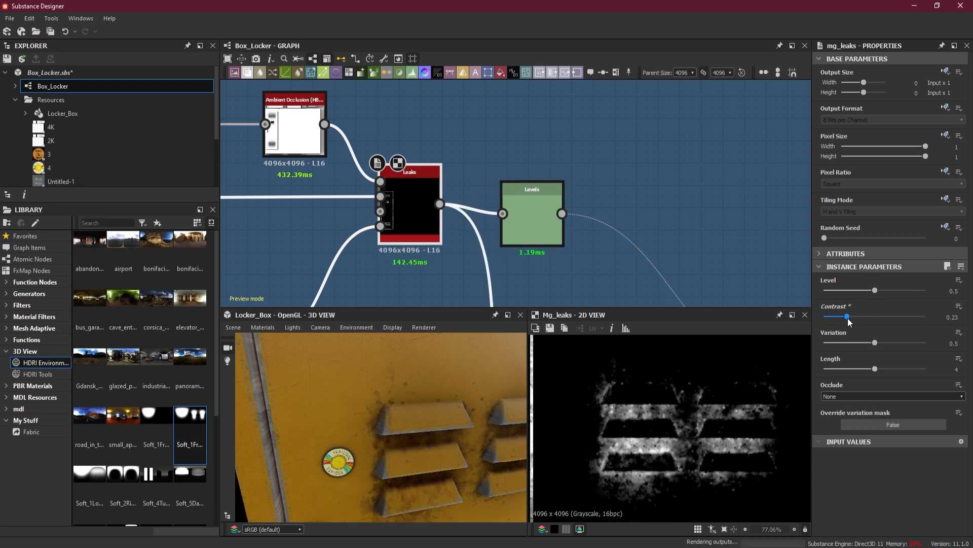
drag(847, 318, 813, 319)
click(875, 291)
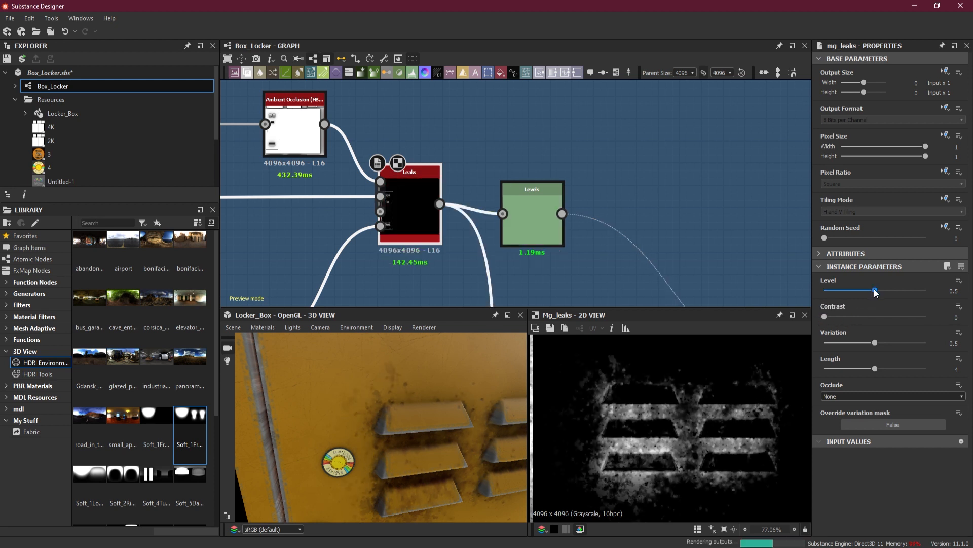
drag(876, 292, 893, 295)
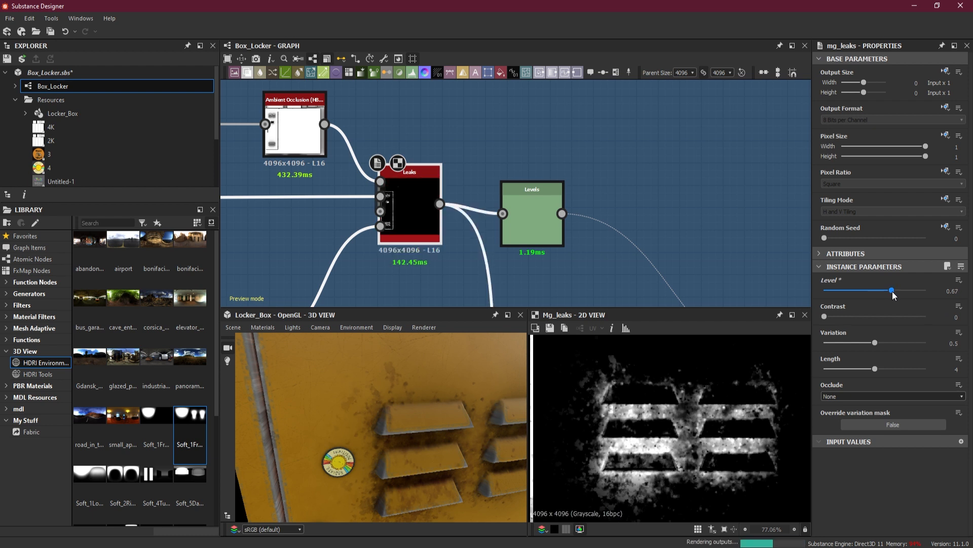
drag(892, 291, 905, 293)
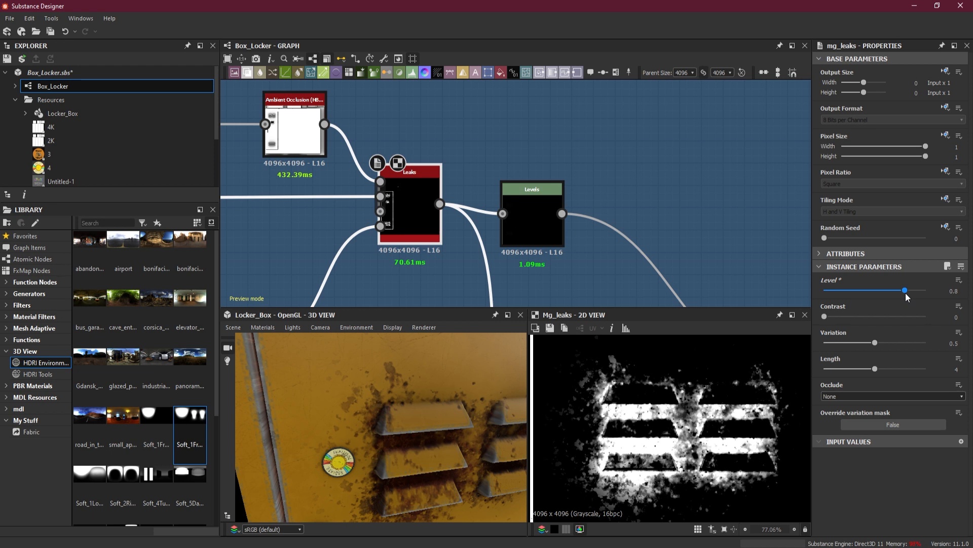
Step: Examine the rust around the locker's vents, framed plate and screw in the 3D view
scroll(464, 473, down, 5)
drag(465, 474, 445, 442)
middle_drag(445, 442, 385, 459)
scroll(402, 444, up, 8)
scroll(424, 448, down, 8)
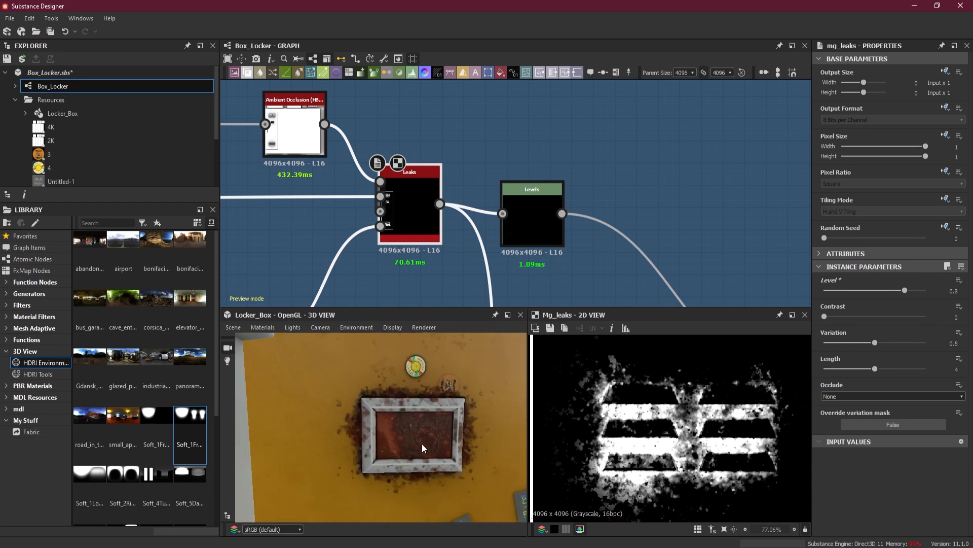
scroll(425, 439, up, 6)
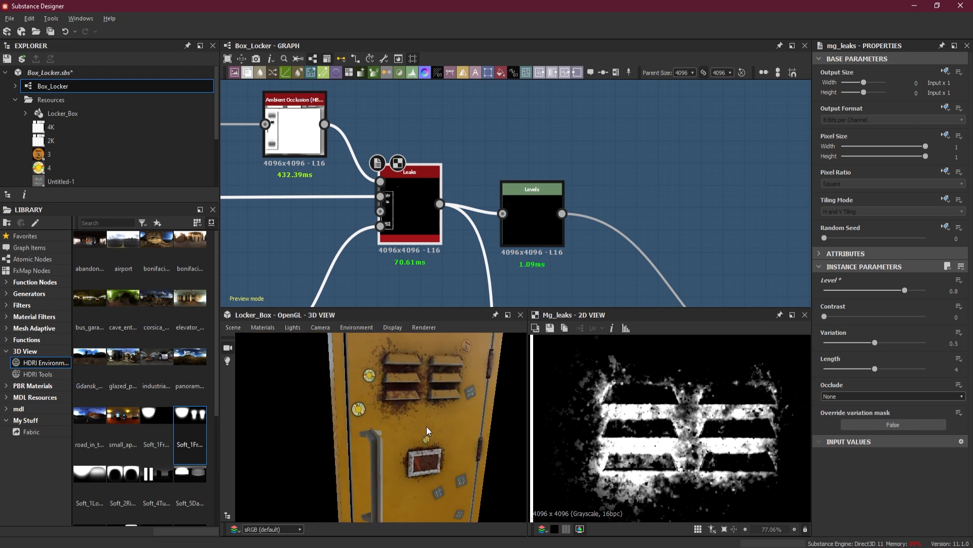
middle_drag(434, 439, 416, 400)
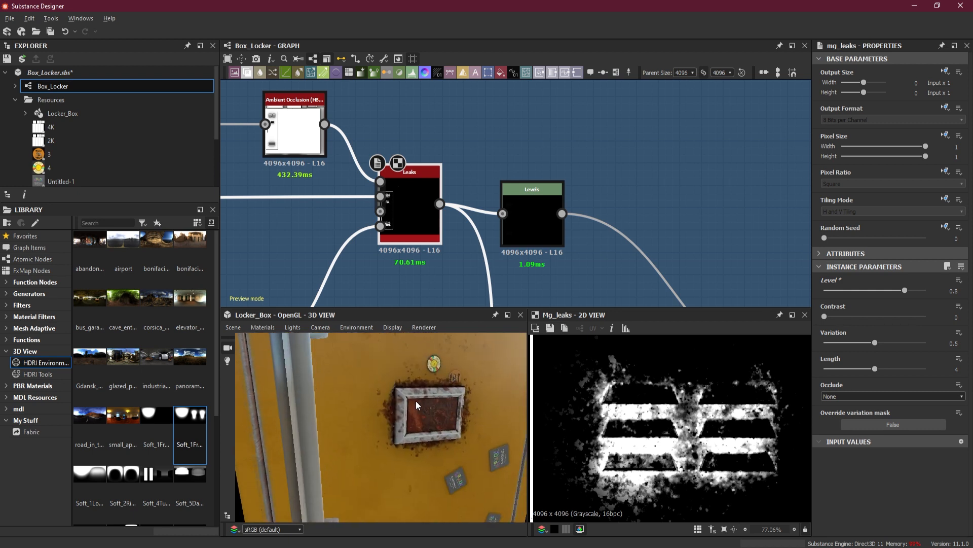
scroll(406, 429, up, 2)
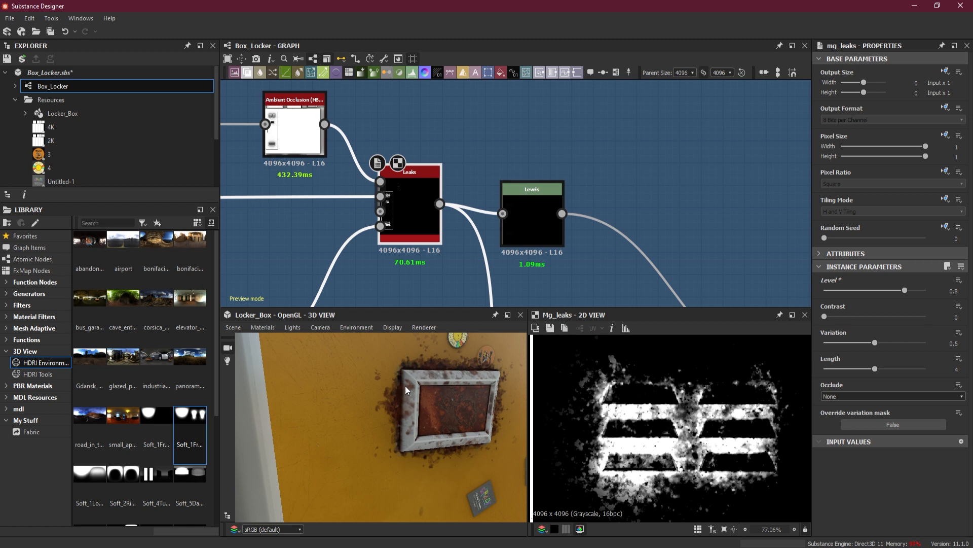
drag(427, 414, 450, 381)
scroll(458, 399, up, 3)
scroll(458, 399, down, 2)
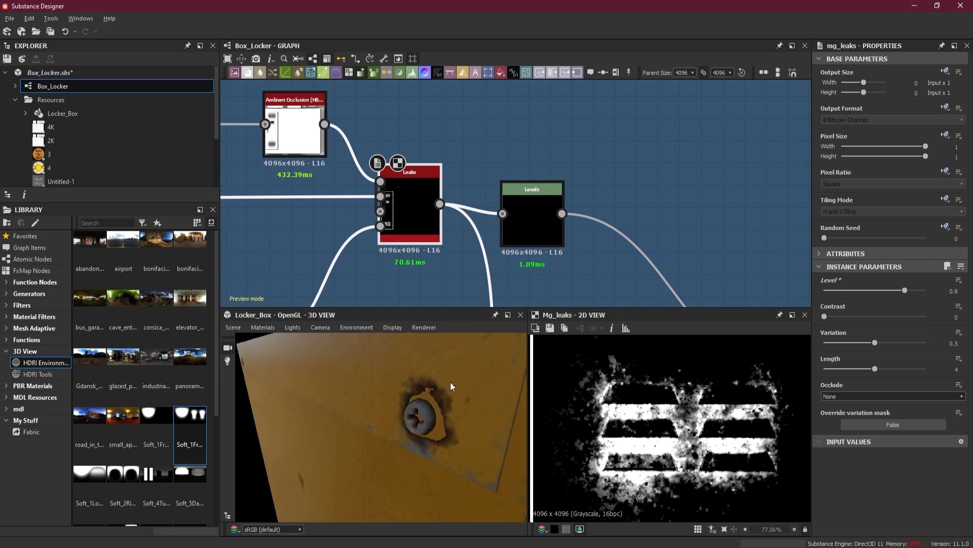
Step: Try several Level values on the Leaks node against the screw in the 3D view, ending at 0.74
drag(903, 293, 852, 297)
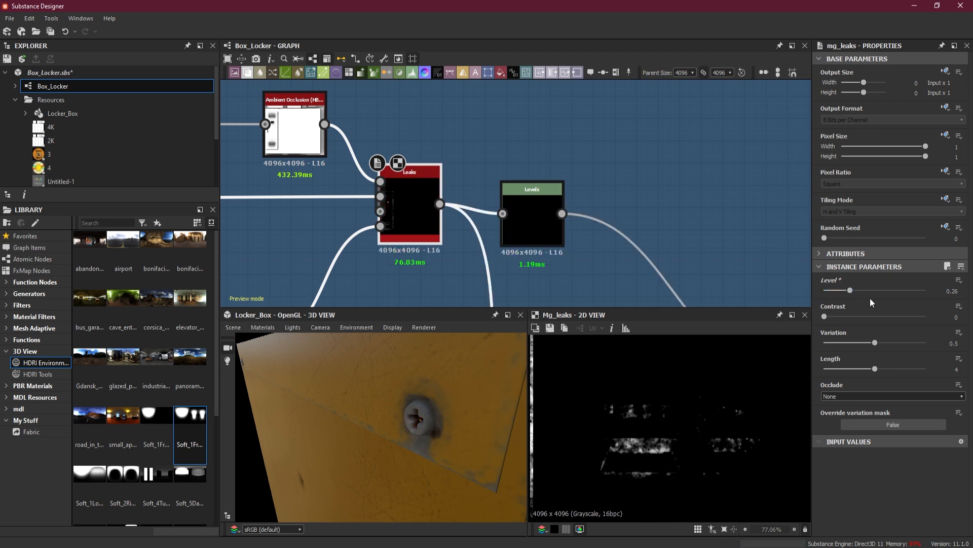
drag(850, 289, 870, 290)
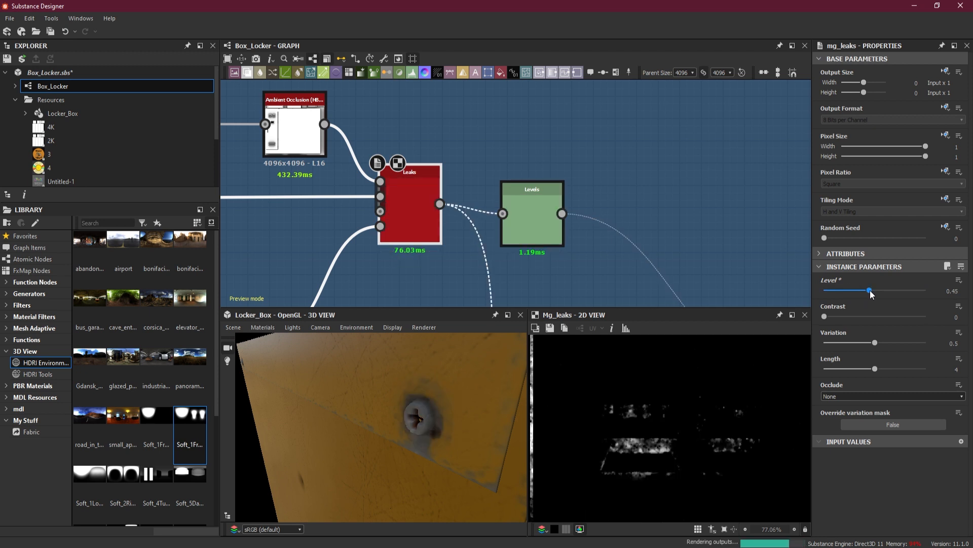
drag(870, 290, 902, 293)
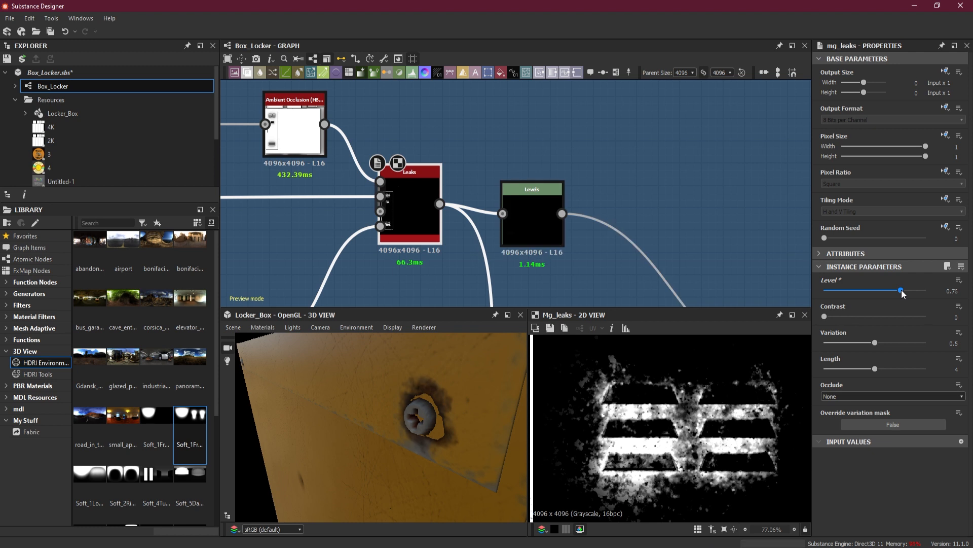
drag(902, 293, 892, 292)
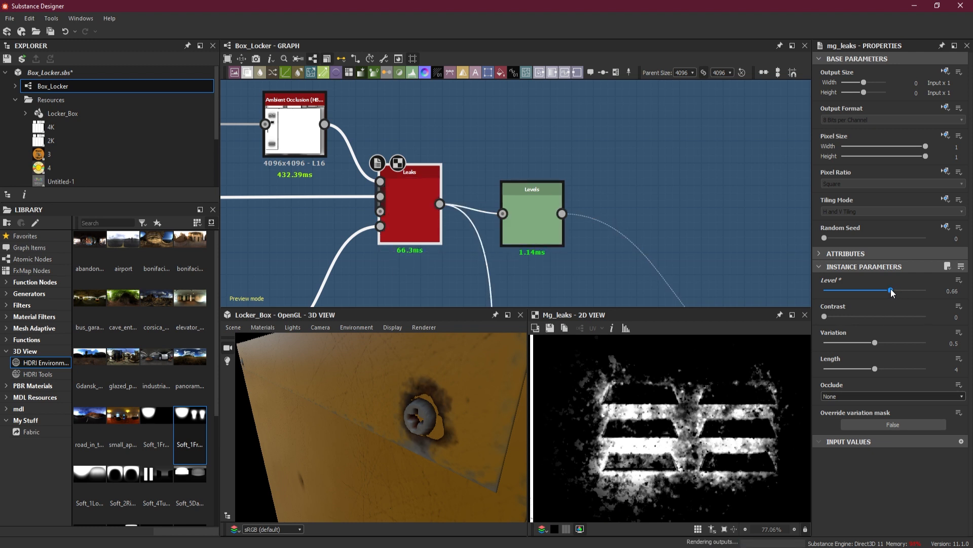
drag(892, 292, 887, 291)
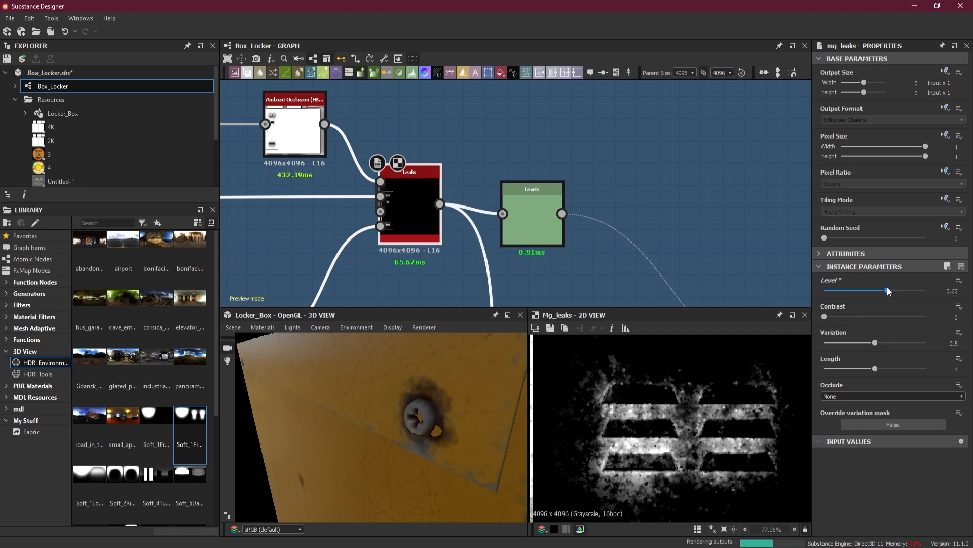
mouse_move(888, 291)
mouse_down()
mouse_move(880, 289)
mouse_move(899, 288)
mouse_up()
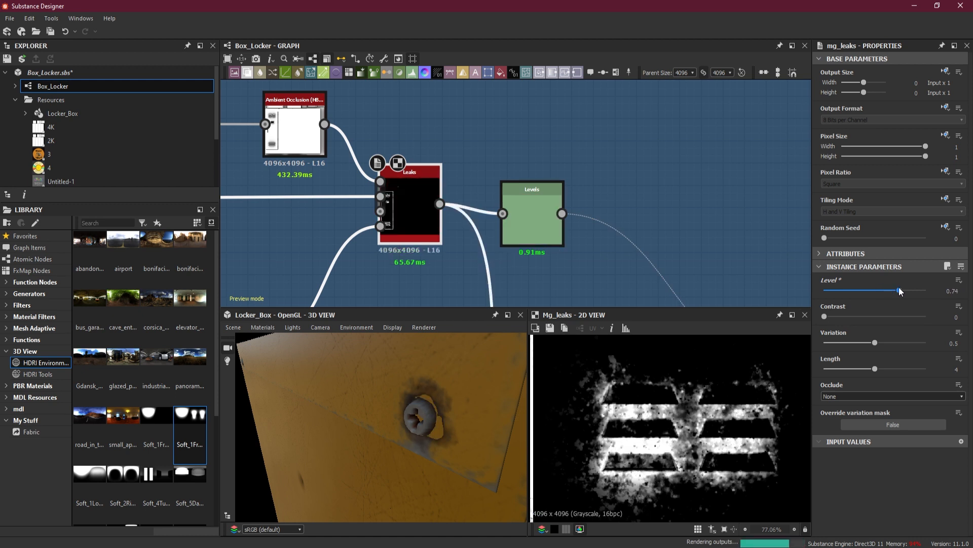
Step: Set Level Out High to 0.0185 on the Levels node in the Locker Top frame
drag(466, 412, 451, 339)
scroll(558, 212, down, 11)
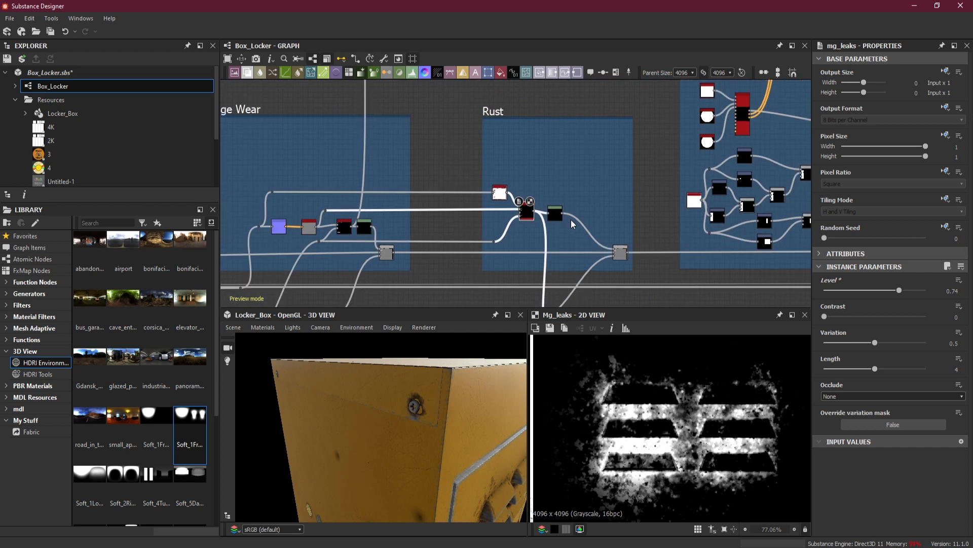
scroll(681, 223, down, 1)
middle_drag(789, 231, 507, 236)
middle_drag(688, 233, 434, 238)
scroll(665, 229, down, 1)
scroll(671, 234, up, 3)
middle_drag(739, 246, 587, 246)
scroll(678, 258, up, 4)
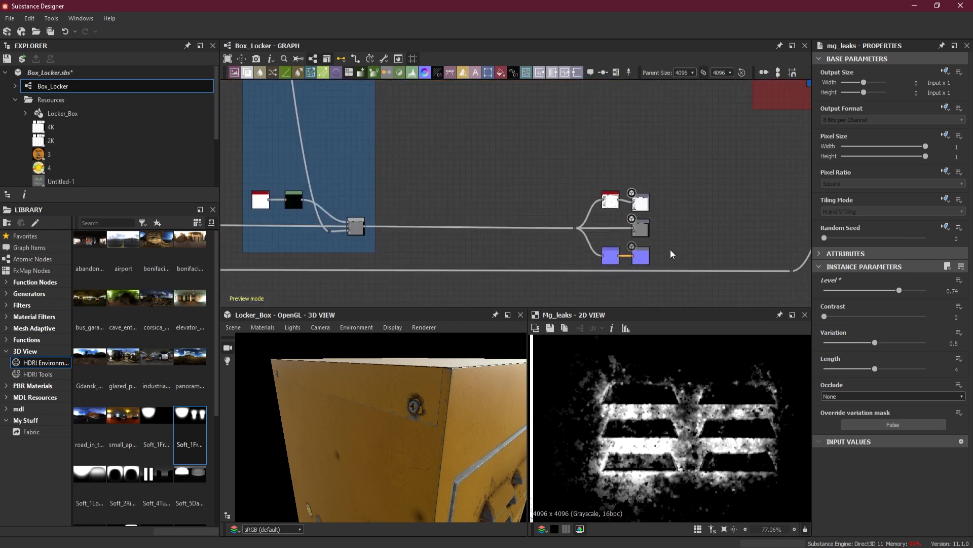
scroll(435, 209, down, 4)
middle_drag(469, 225, 592, 260)
scroll(438, 257, up, 1)
scroll(452, 252, up, 3)
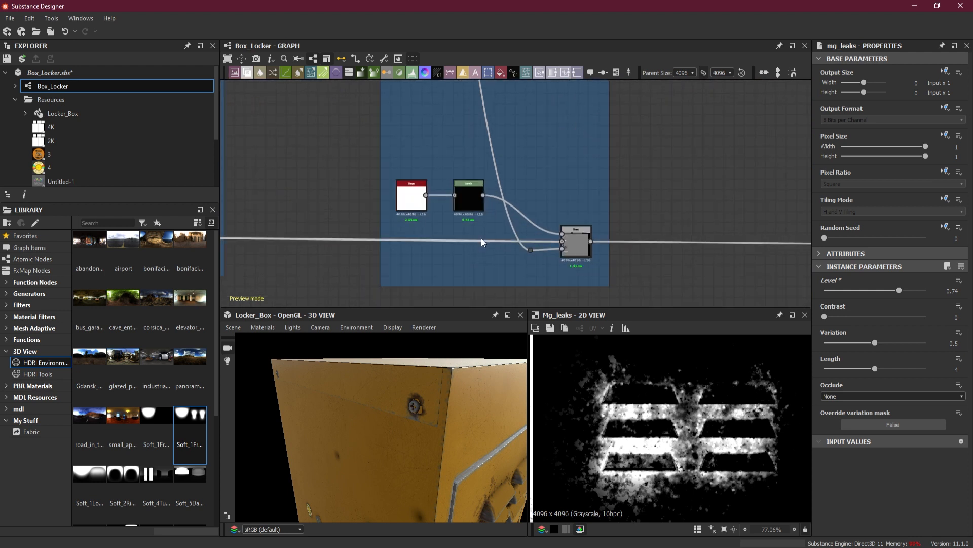
scroll(481, 238, up, 2)
scroll(481, 238, down, 1)
click(471, 182)
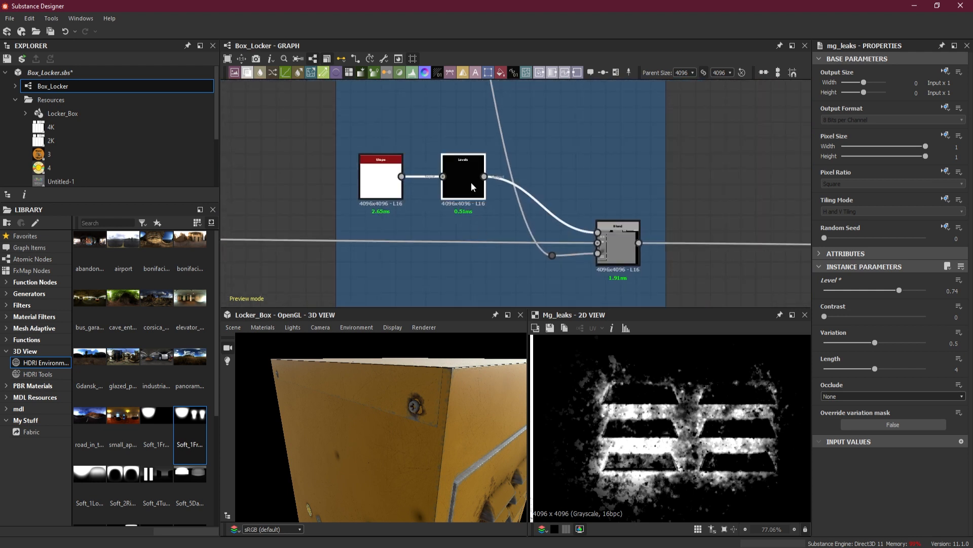
click(964, 253)
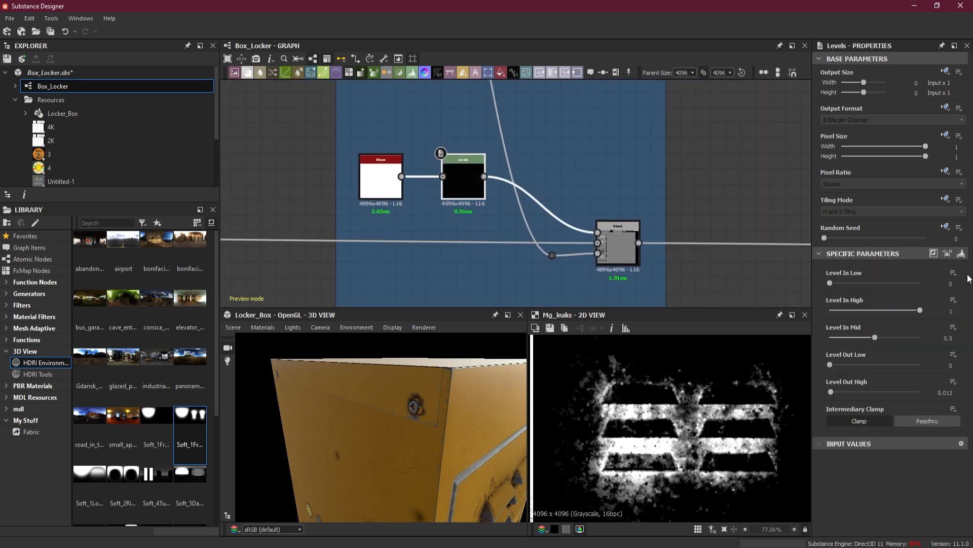
text(2)
key(Return)
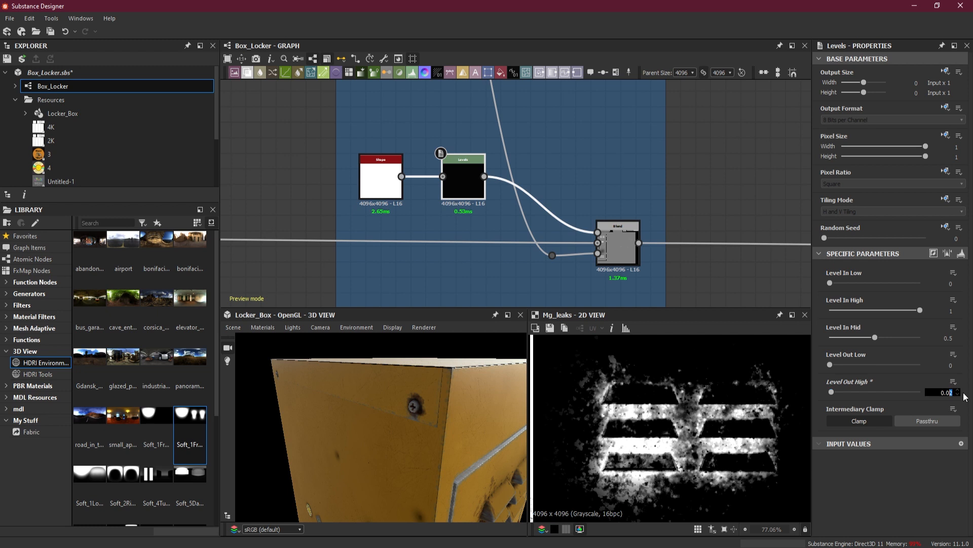
key(Return)
key(Return)
key(Return)
Step: Examine the locker's top edge and full front in the 3D view
drag(473, 350, 459, 376)
scroll(454, 377, down, 5)
drag(431, 414, 381, 427)
scroll(383, 431, down, 4)
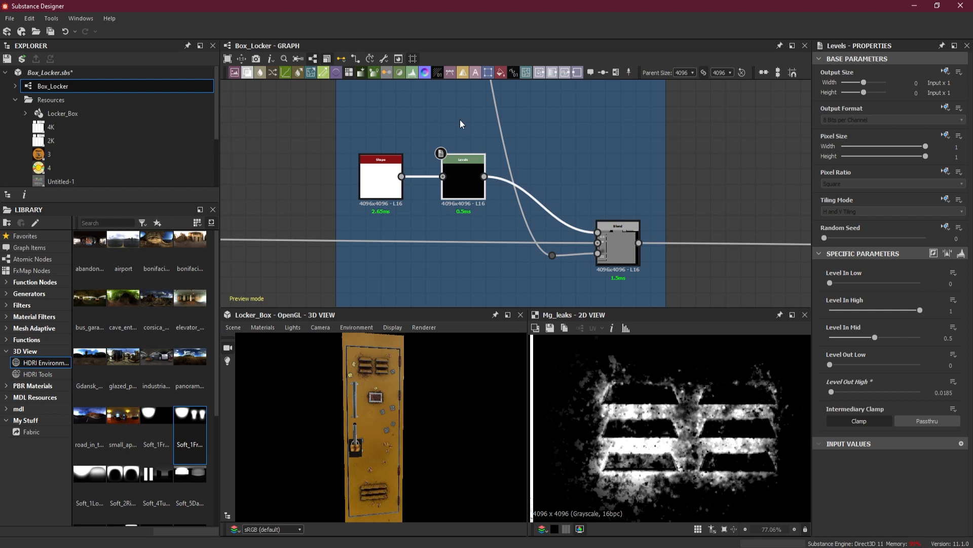
Step: Duplicate the Leaks node in the Rust frame with its input links and place the copy above the original
scroll(462, 137, down, 5)
scroll(465, 147, down, 8)
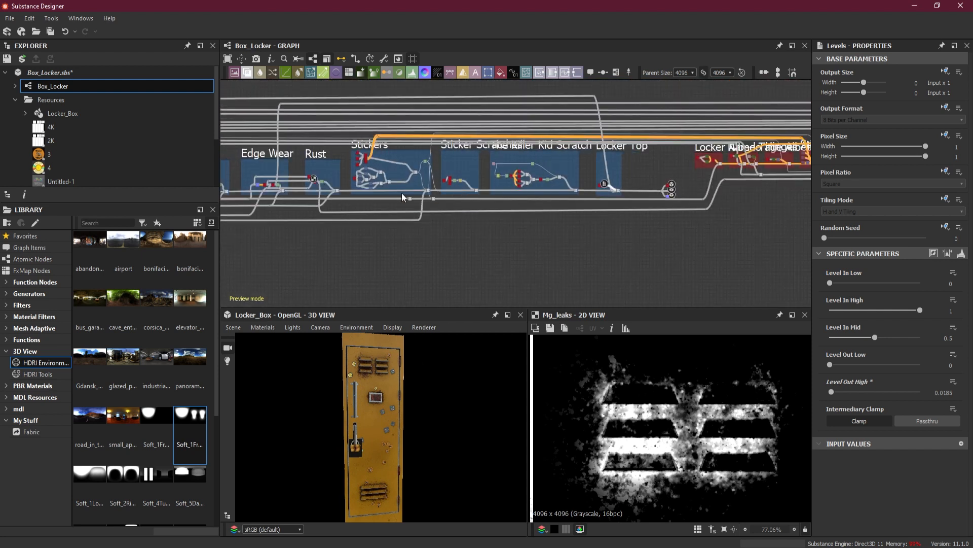
scroll(396, 168, up, 3)
scroll(488, 175, up, 5)
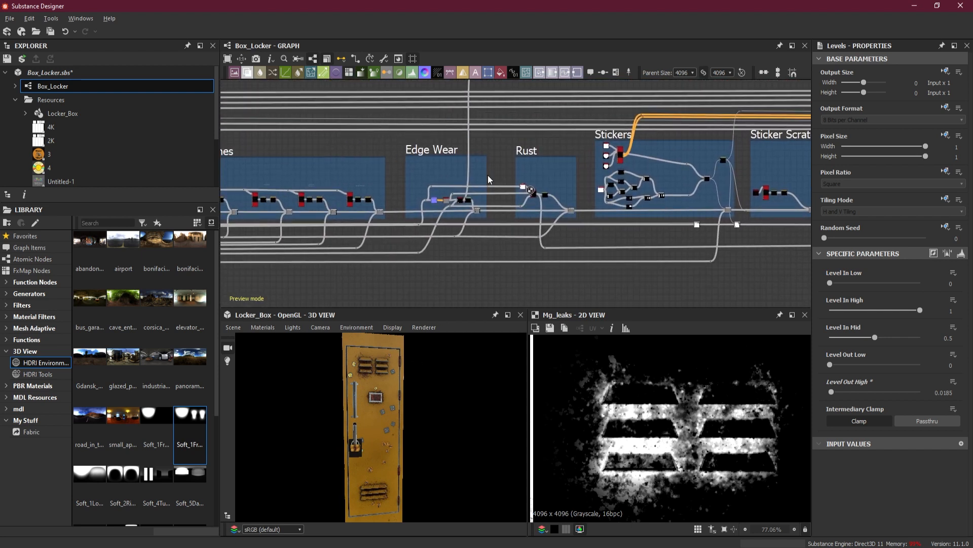
scroll(542, 206, down, 4)
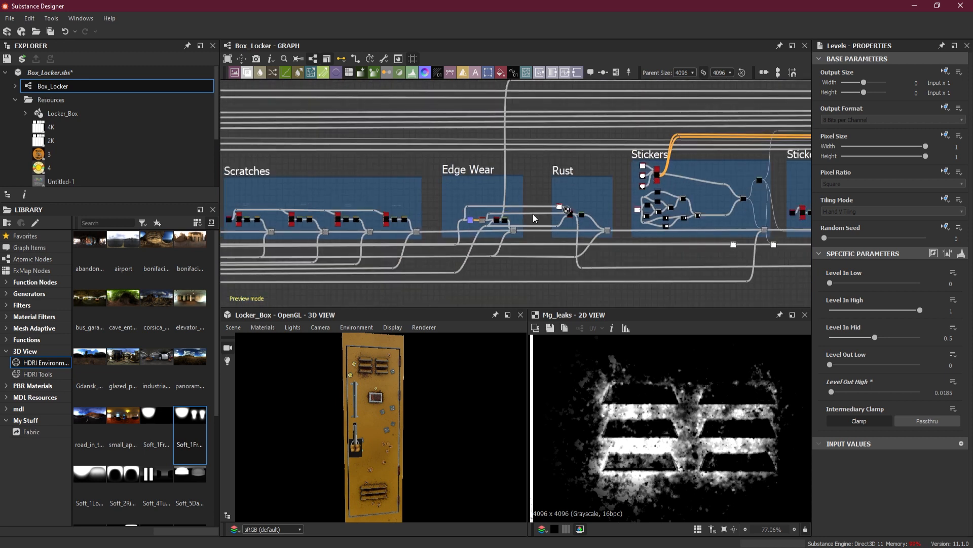
scroll(534, 214, up, 3)
scroll(649, 208, up, 3)
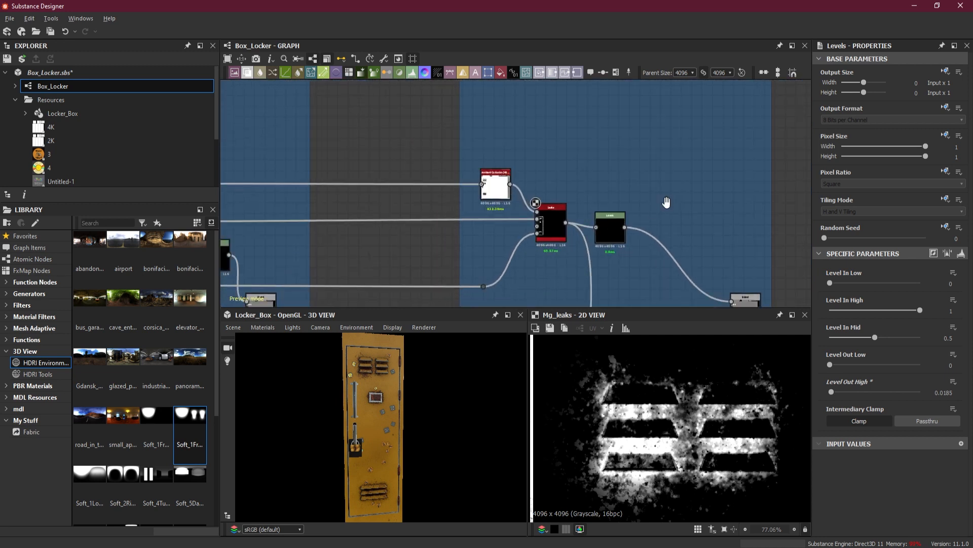
scroll(573, 175, up, 2)
scroll(492, 177, up, 1)
scroll(442, 226, up, 2)
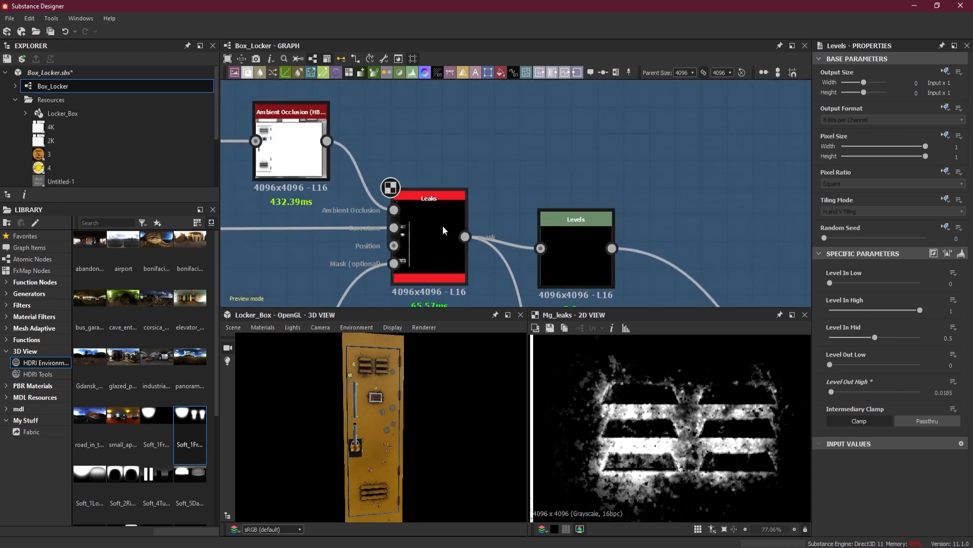
scroll(438, 227, down, 3)
click(437, 222)
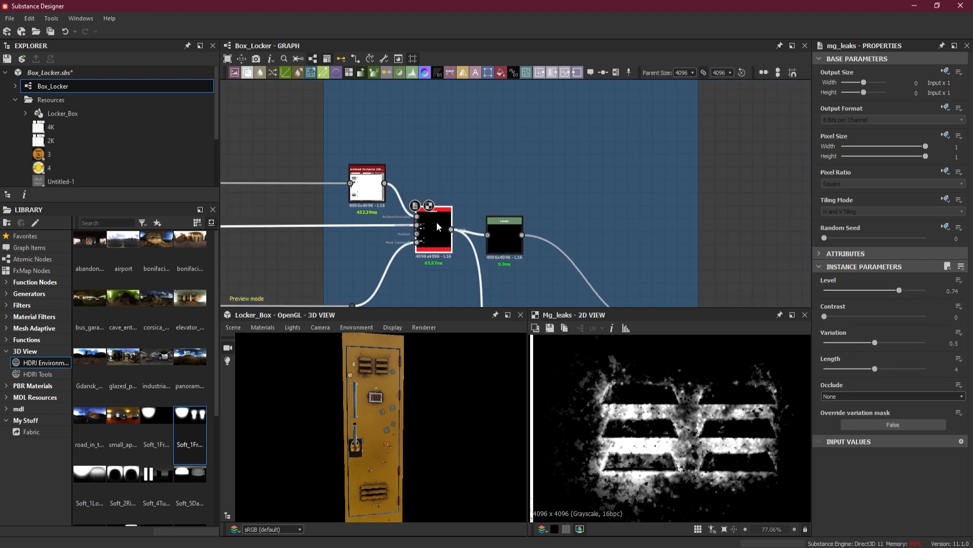
scroll(437, 223, down, 2)
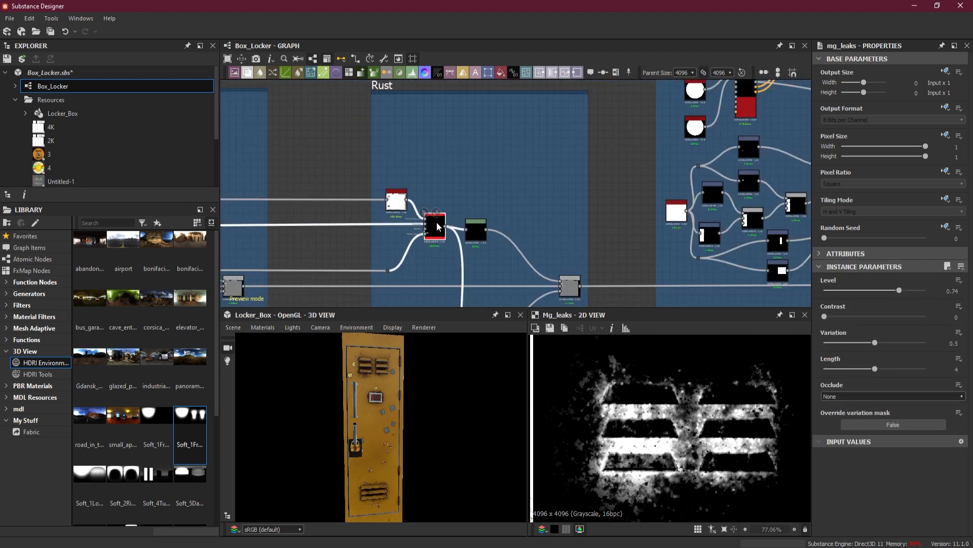
key(ctrl+d)
drag(509, 197, 436, 159)
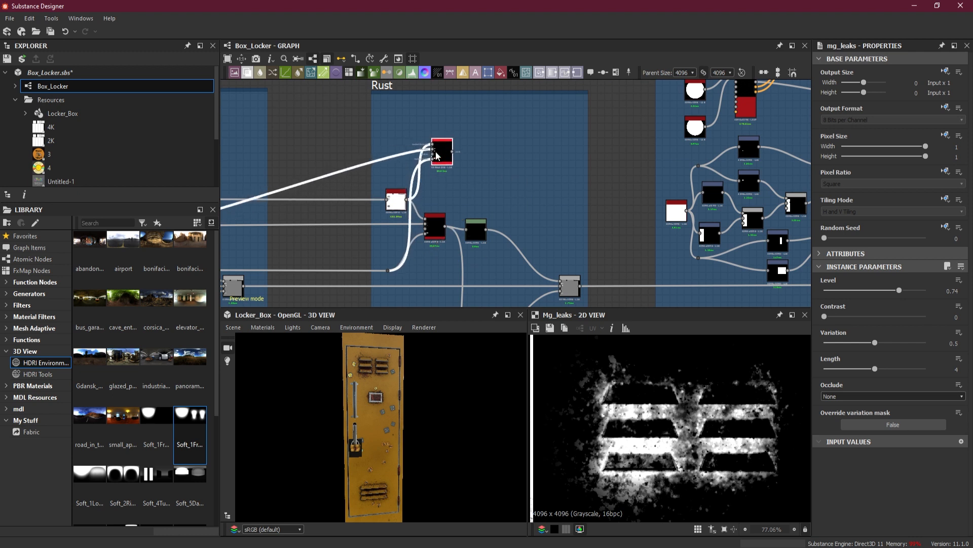
Step: Reroute the Curvature link into the duplicated Leaks node through a dot, level with its input, and preview that node's mask
alt+click(344, 170)
drag(345, 171, 367, 227)
middle_drag(343, 243, 487, 236)
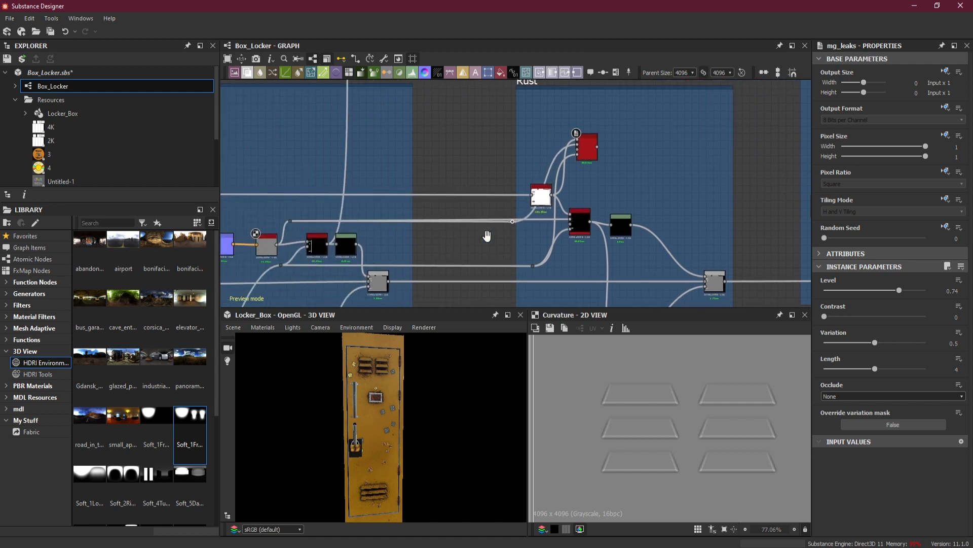
drag(513, 223, 328, 145)
scroll(616, 163, up, 2)
click(575, 142)
drag(576, 141, 580, 141)
middle_drag(577, 198, 559, 172)
scroll(568, 124, up, 4)
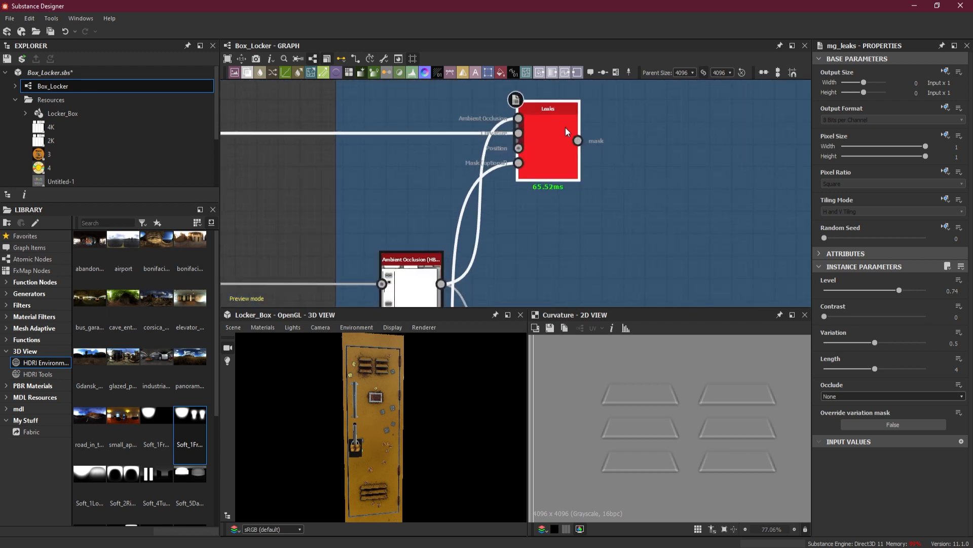
double_click(563, 127)
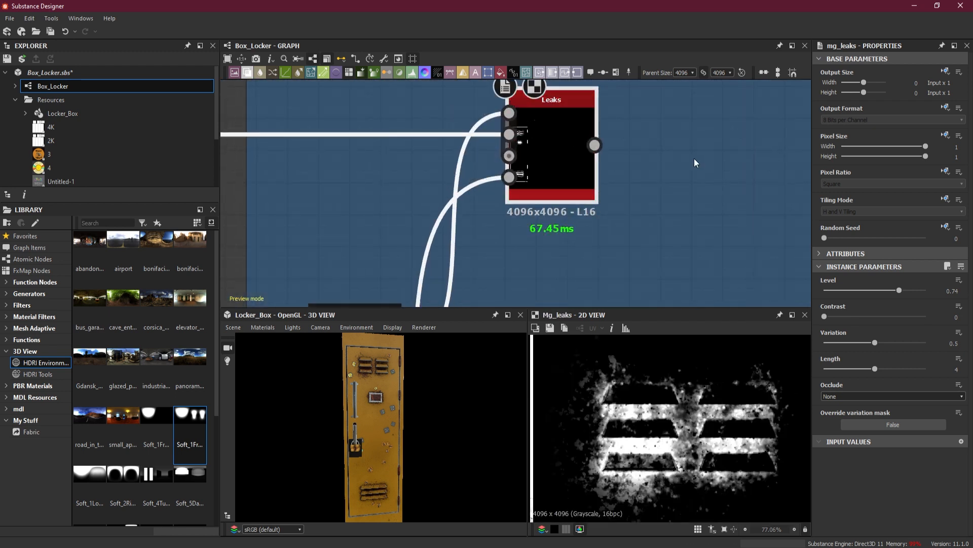
Step: Add a Gradient Linear 1 node beside the duplicated Leaks node in the Rust frame and preview the whole gradient
scroll(679, 159, down, 3)
key(space)
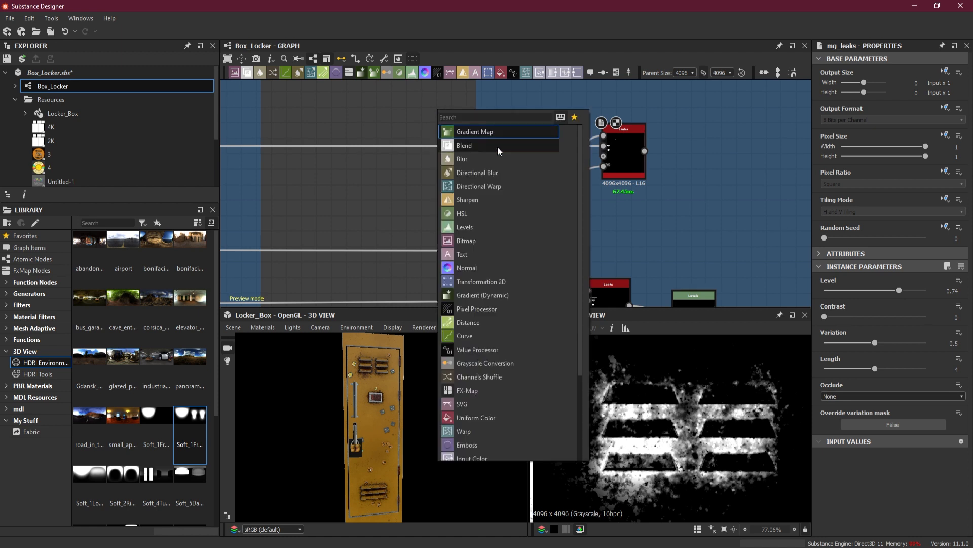
text(gr)
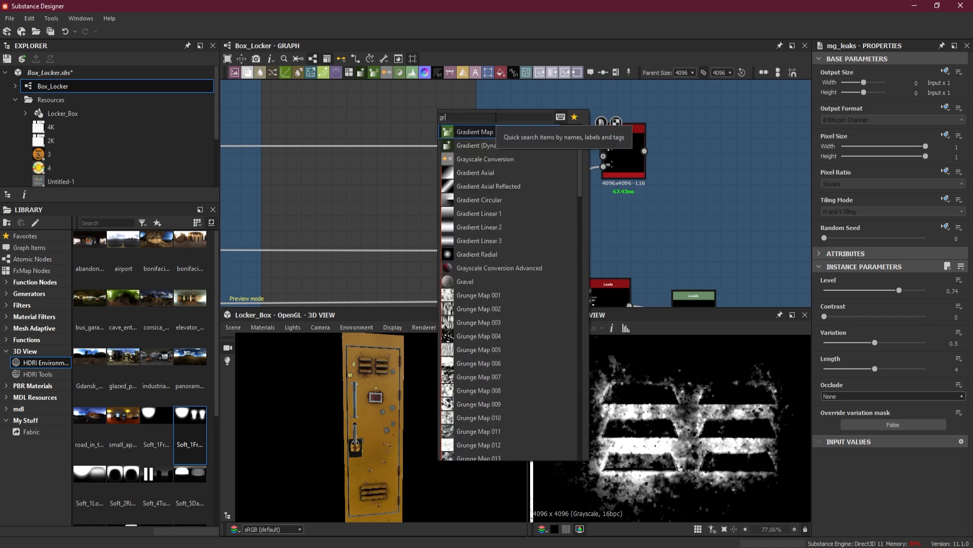
click(516, 209)
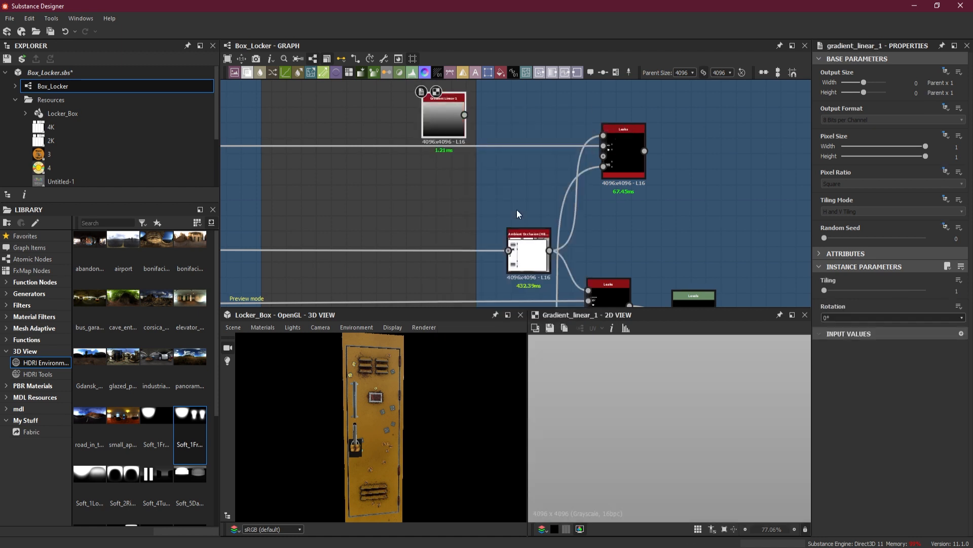
drag(439, 125, 542, 111)
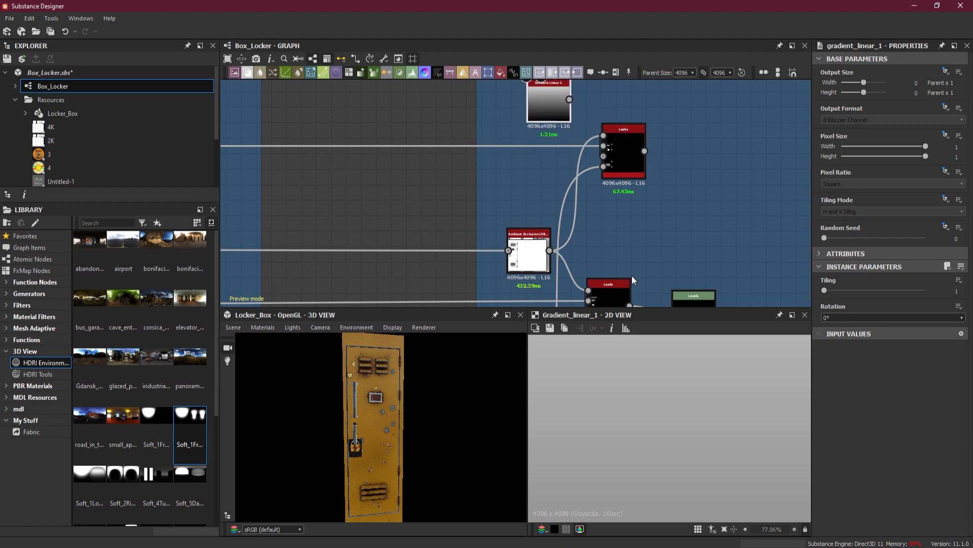
scroll(637, 391, down, 5)
scroll(637, 391, down, 5)
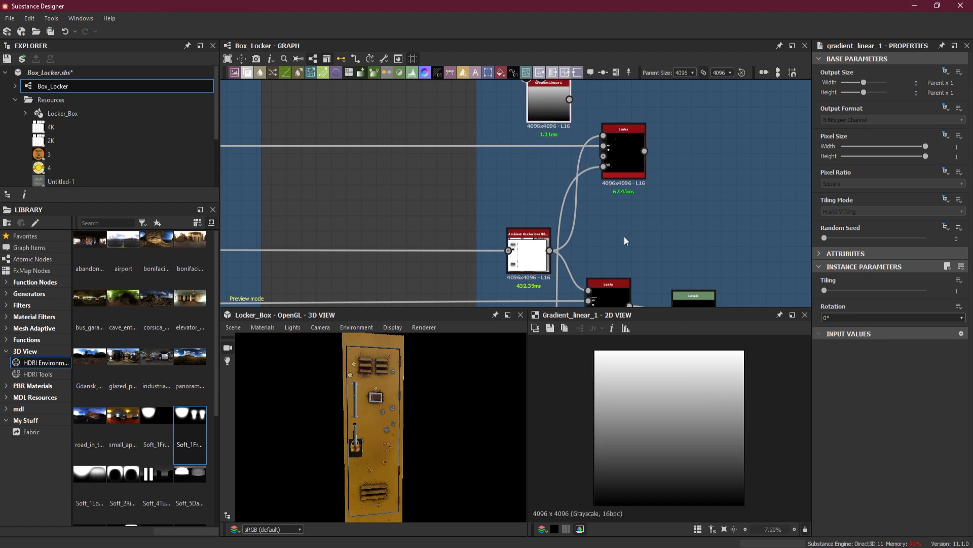
Step: Connect Gradient Linear 1 to the Position input of the duplicated Leaks node and preview its mask around the vents
middle_drag(645, 155, 600, 215)
scroll(600, 214, up, 2)
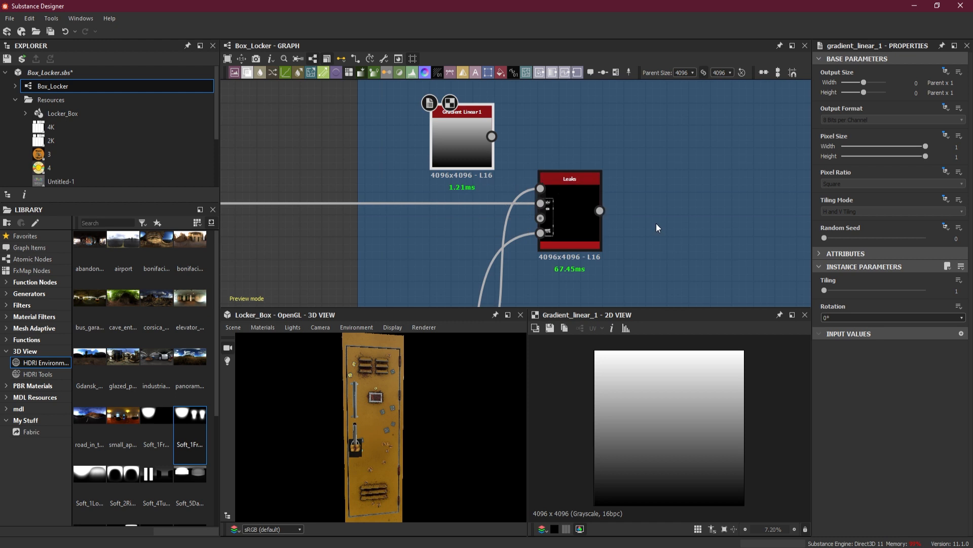
drag(826, 289, 789, 294)
drag(487, 136, 540, 219)
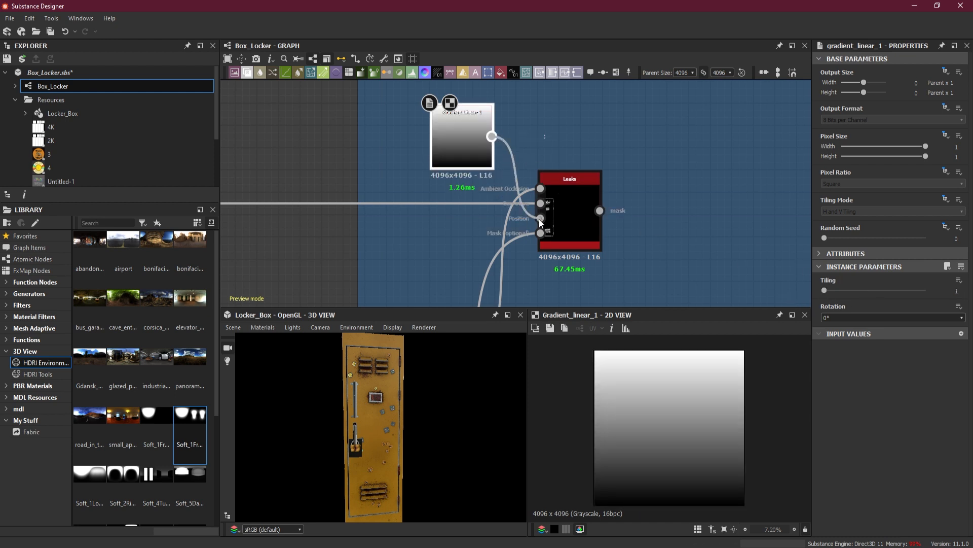
double_click(567, 223)
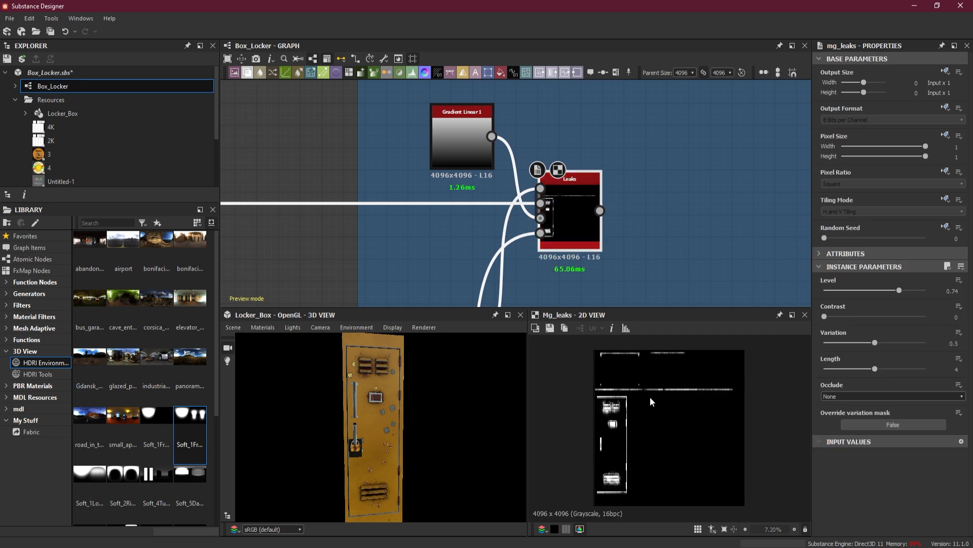
scroll(592, 392, up, 6)
middle_drag(673, 475, 690, 315)
scroll(682, 403, down, 4)
scroll(683, 404, up, 2)
middle_drag(683, 405, 662, 381)
scroll(686, 388, up, 4)
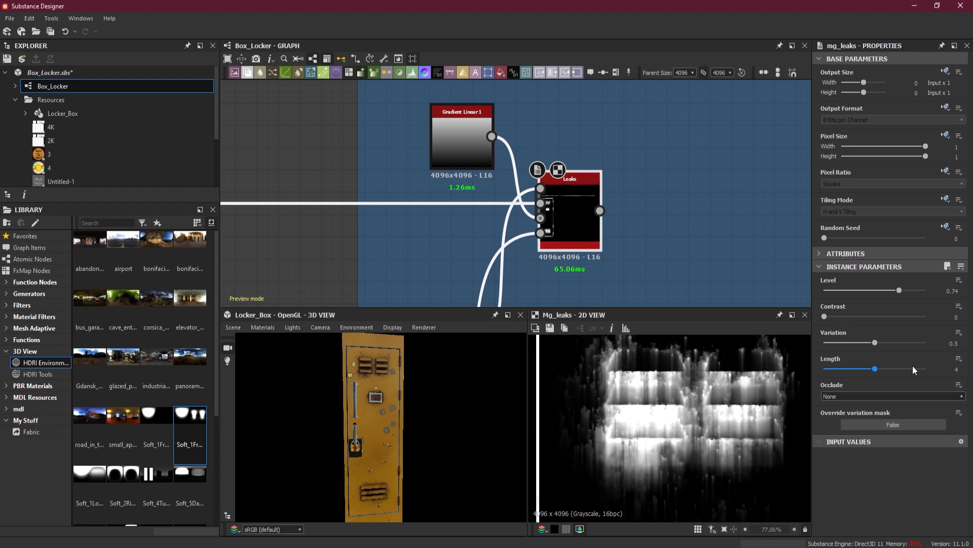
Step: Set the duplicated Leaks node's Variation to 0.8, Contrast to 0.2, Level to 0.66 and Length to 5.05
drag(875, 342, 905, 339)
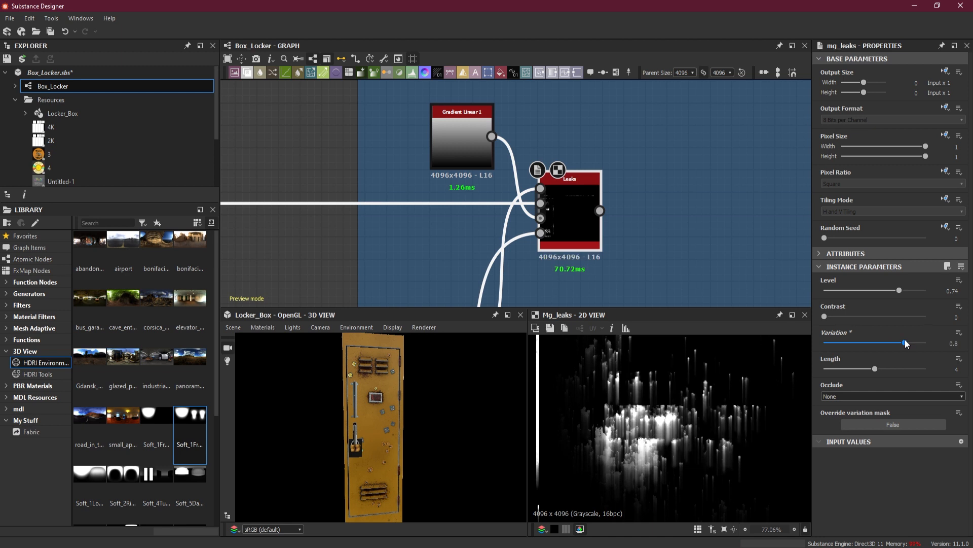
drag(824, 316, 845, 317)
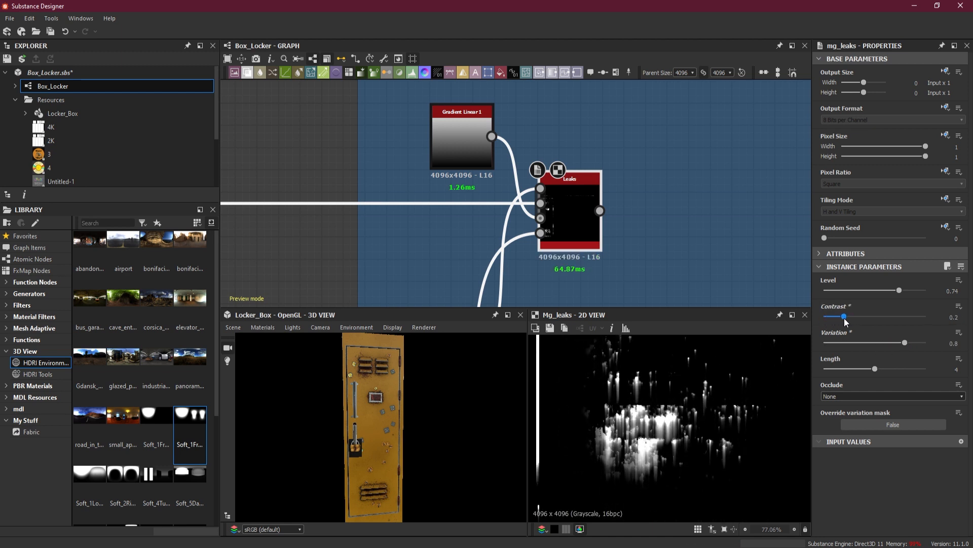
drag(900, 290, 891, 292)
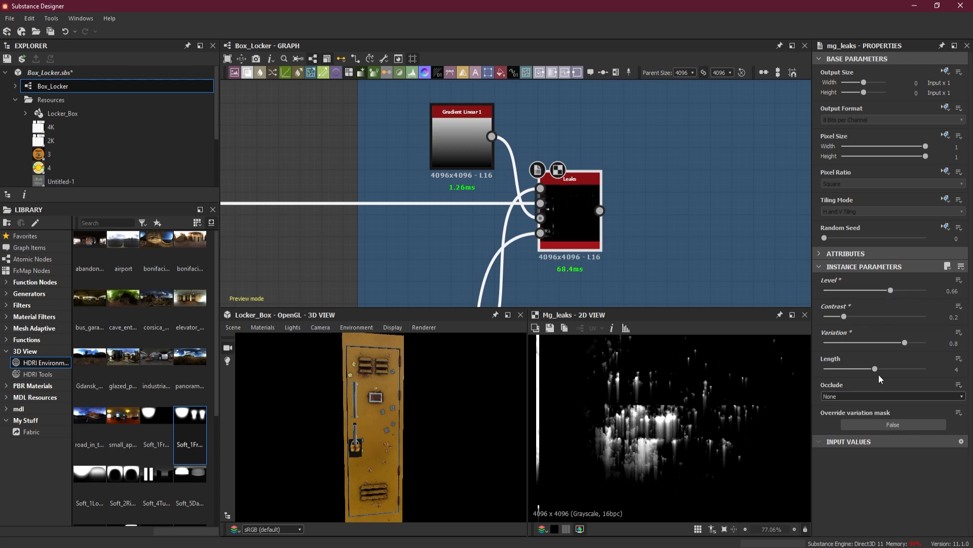
mouse_move(875, 369)
mouse_down()
mouse_move(900, 373)
mouse_move(888, 372)
mouse_up()
scroll(608, 404, down, 5)
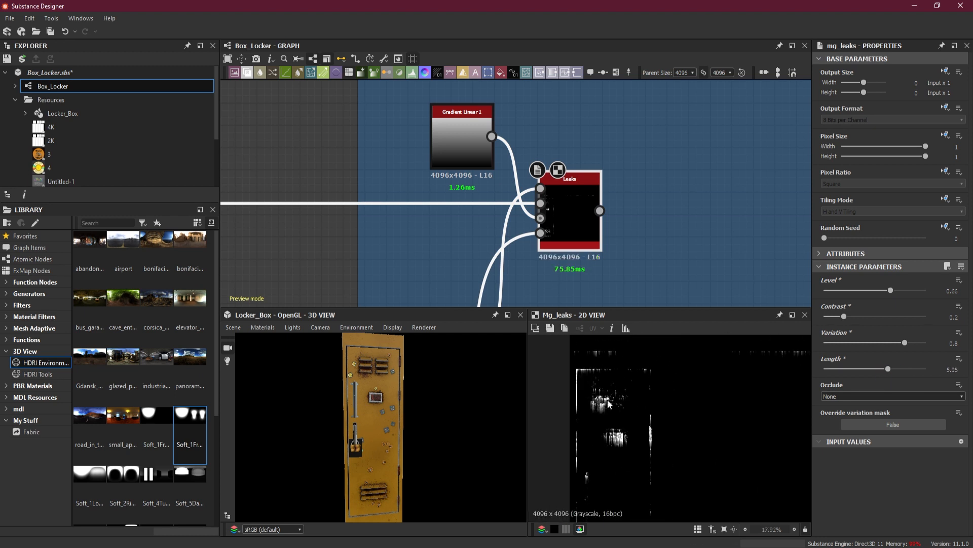
scroll(608, 404, up, 3)
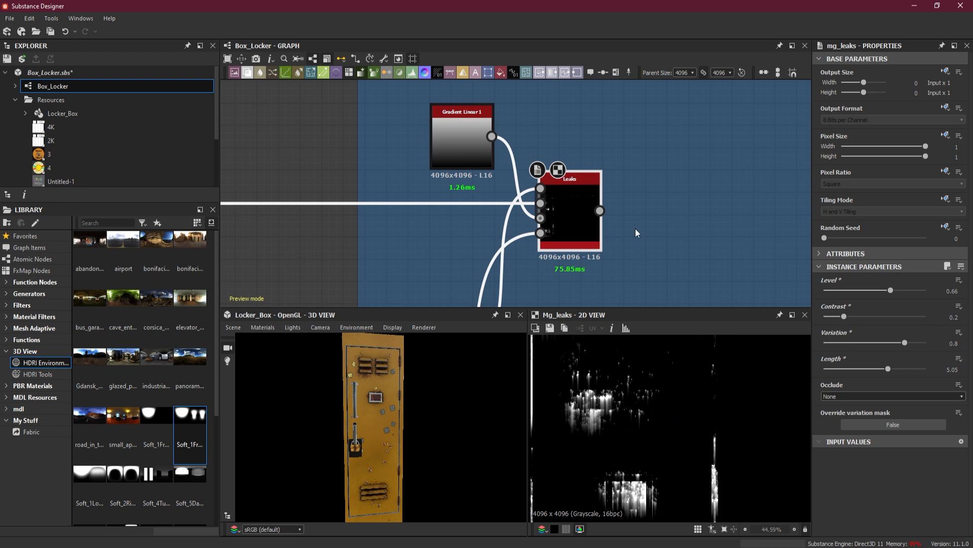
Step: Draw a link from the duplicated Leaks node's output and add a dot on it above the Rust frame
scroll(634, 229, down, 4)
middle_drag(635, 231, 473, 260)
scroll(535, 225, down, 3)
scroll(467, 224, down, 1)
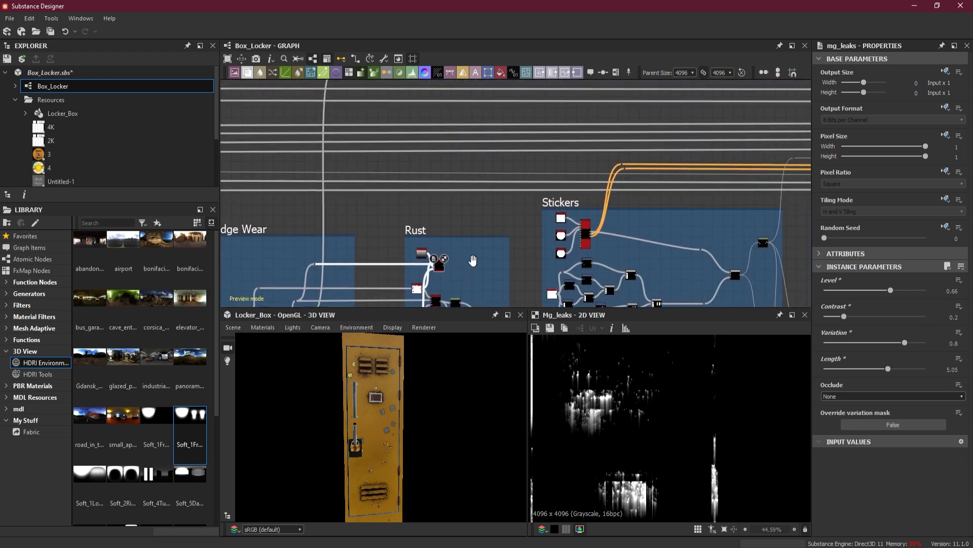
scroll(476, 251, down, 2)
scroll(473, 259, up, 2)
scroll(464, 259, up, 1)
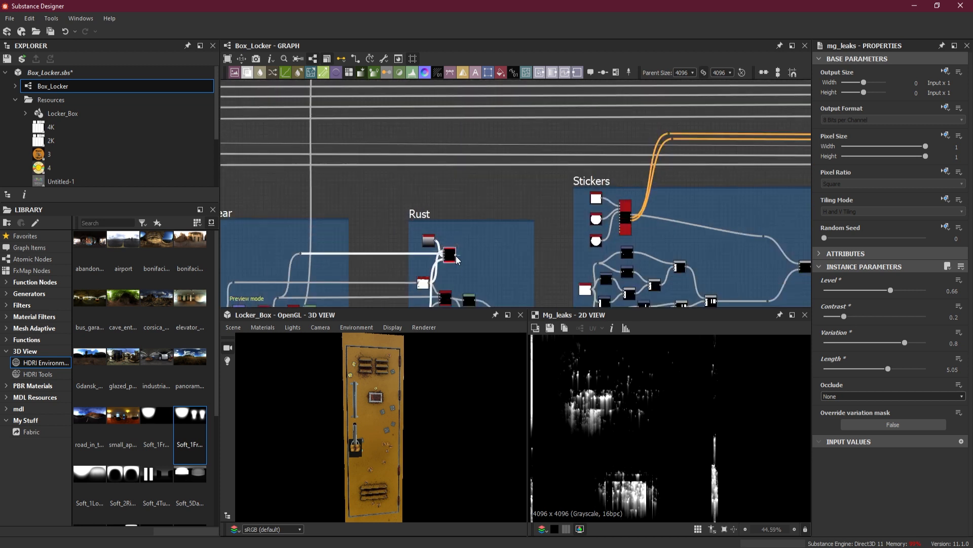
scroll(477, 223, down, 2)
drag(476, 229, 471, 145)
alt+click(470, 145)
Step: Carry the leaks mask link over to the end of the albedo chain and create a Blend node after the rust Blend
middle_drag(547, 151, 228, 165)
scroll(228, 165, down, 1)
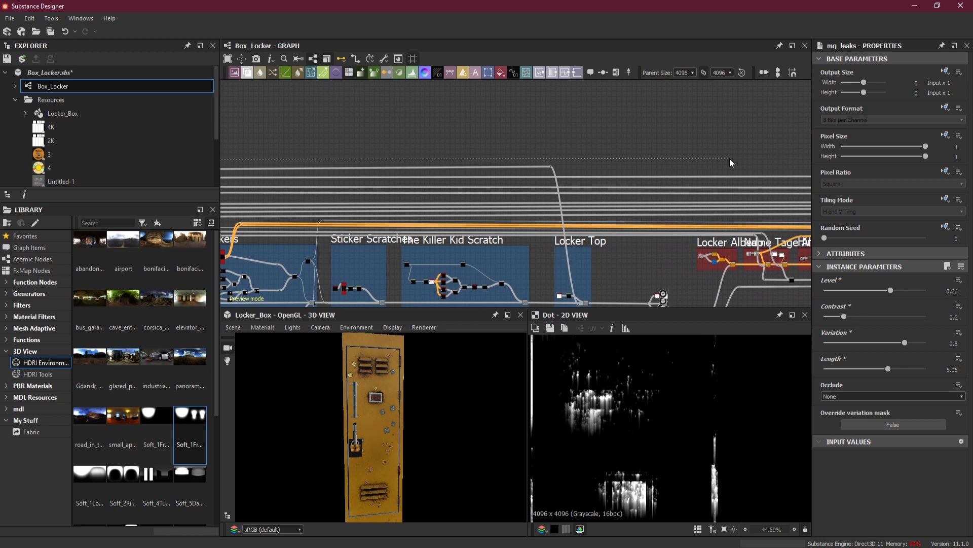
middle_drag(729, 158, 471, 118)
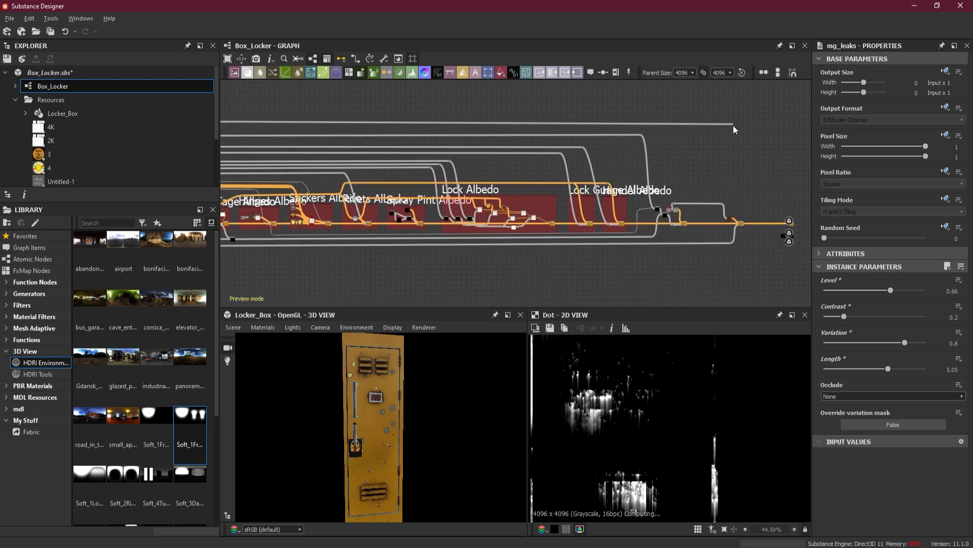
scroll(768, 226, up, 6)
scroll(750, 225, up, 4)
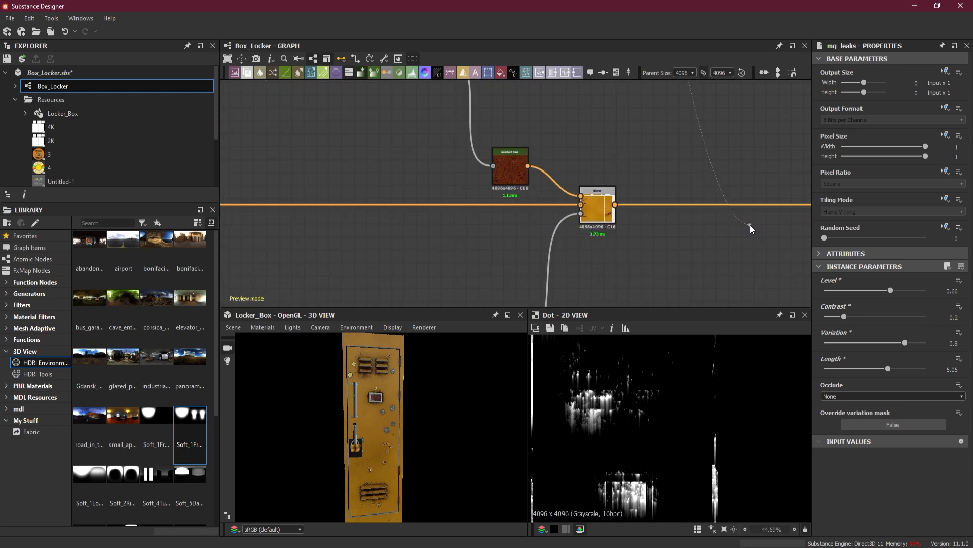
drag(670, 180, 670, 180)
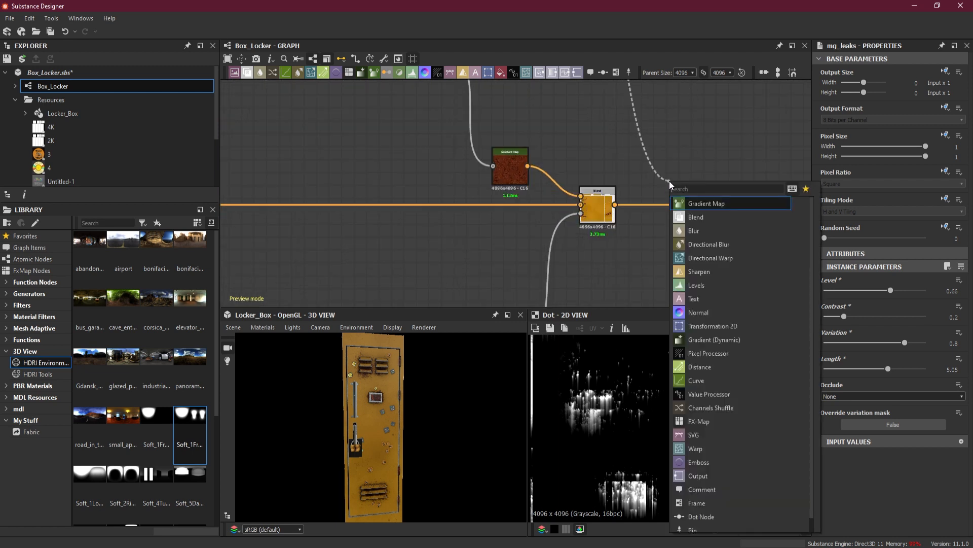
click(699, 214)
middle_drag(672, 209, 585, 227)
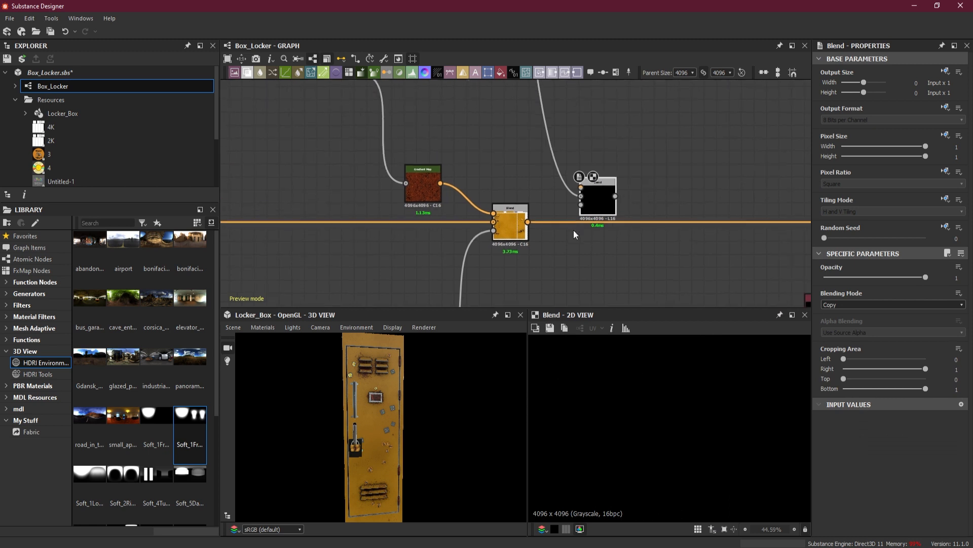
Step: Insert the new Blend after the rust Blend, with the rust Blend as Background and the leaks mask as Opacity
shift+drag(527, 222, 608, 225)
scroll(597, 219, up, 2)
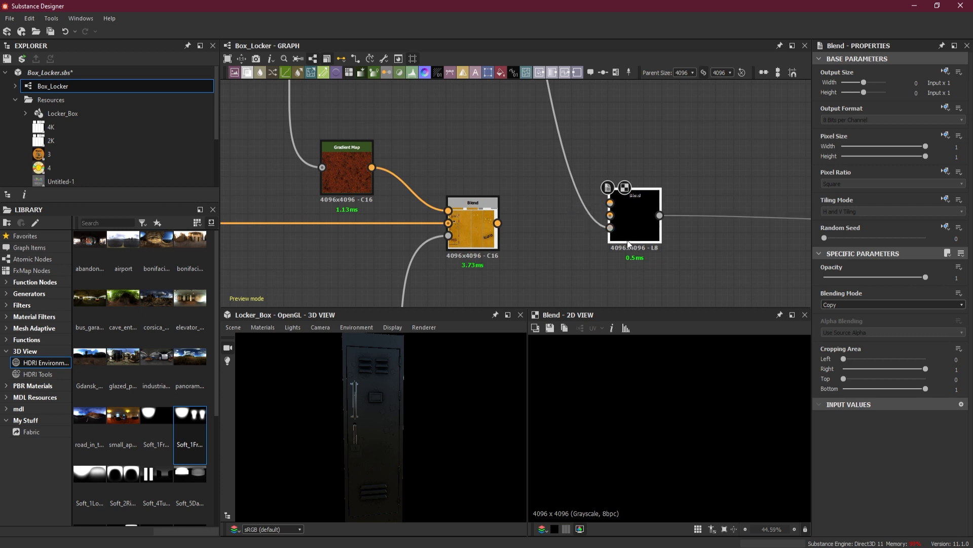
drag(499, 223, 611, 225)
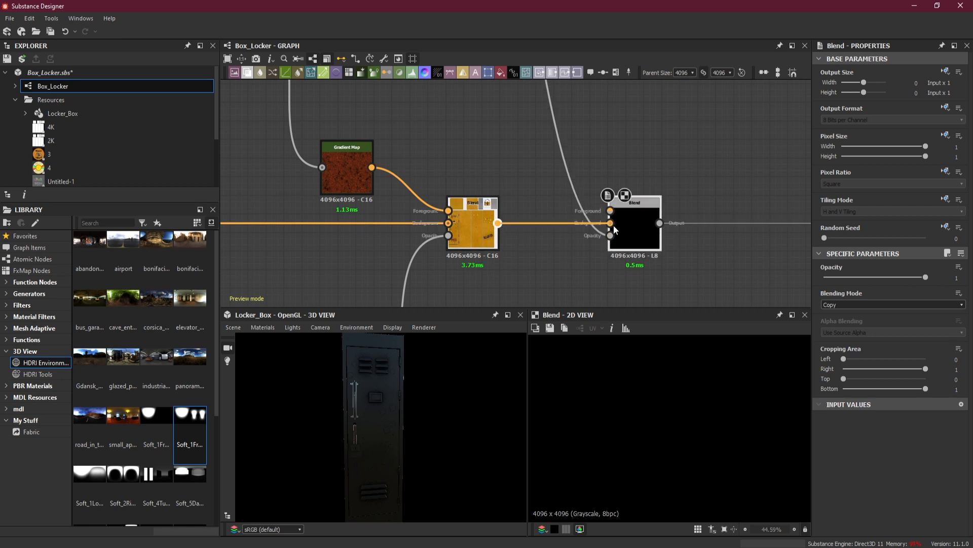
Step: Connect the rust Gradient Map's output to the Foreground of the leaks Blend and inspect the rust around the vents
scroll(597, 223, up, 2)
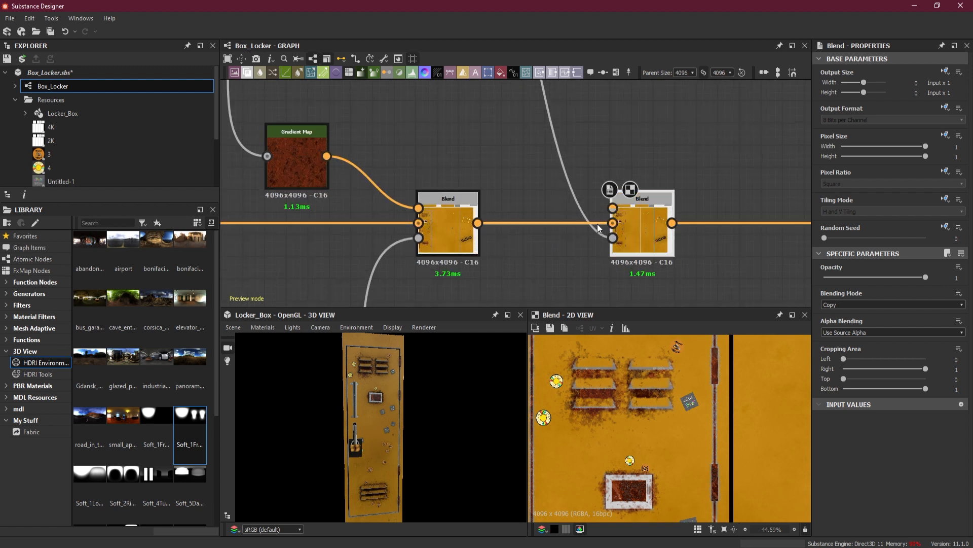
click(305, 160)
middle_drag(414, 143, 448, 194)
drag(361, 213, 425, 196)
drag(552, 224, 648, 264)
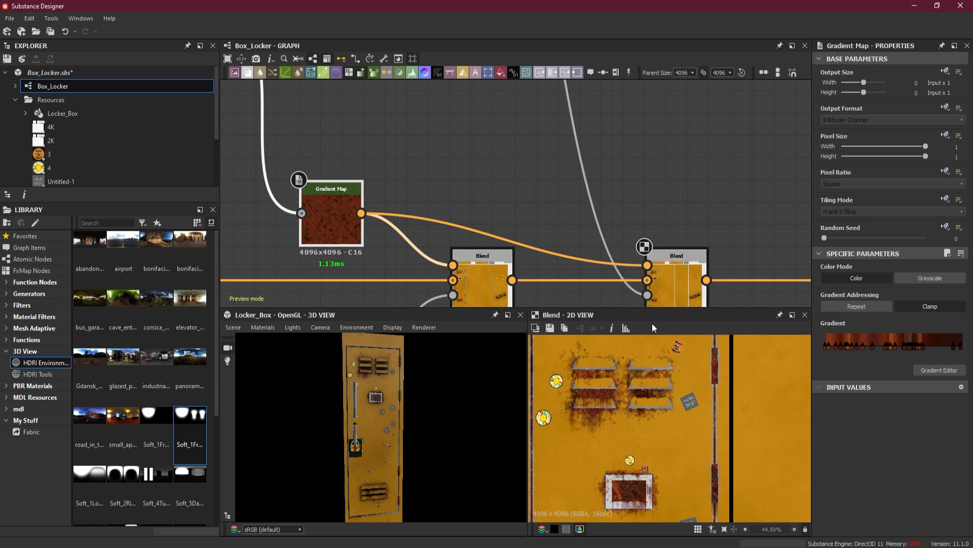
scroll(582, 387, up, 3)
scroll(592, 430, up, 2)
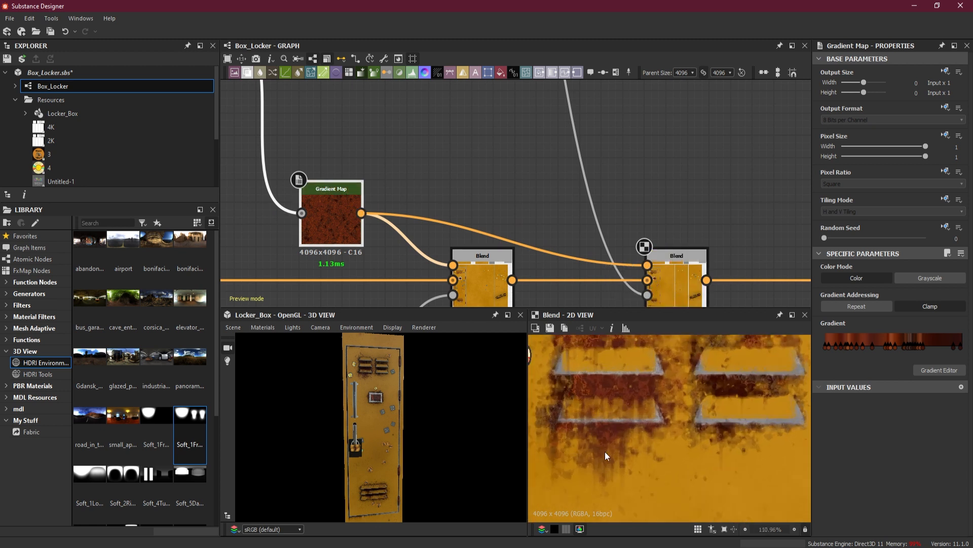
Step: Insert a Levels node on the link between the rust Gradient Map and the leaks Blend, previewing the Blend's output
click(560, 249)
key(space)
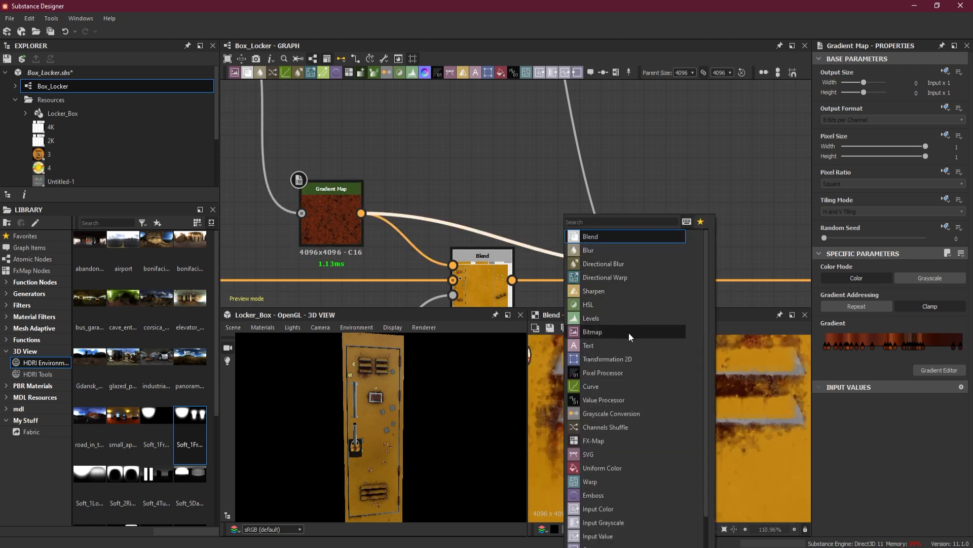
click(620, 318)
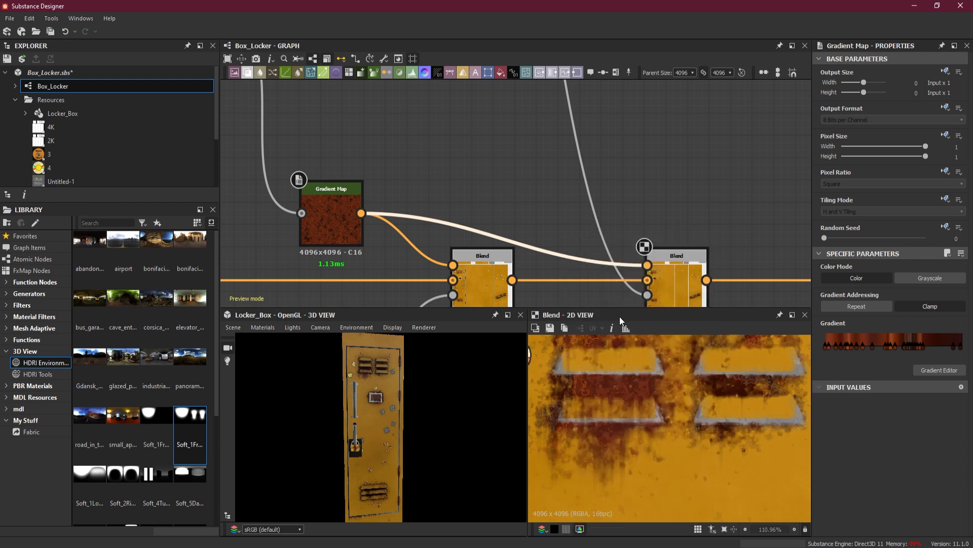
drag(619, 316, 510, 199)
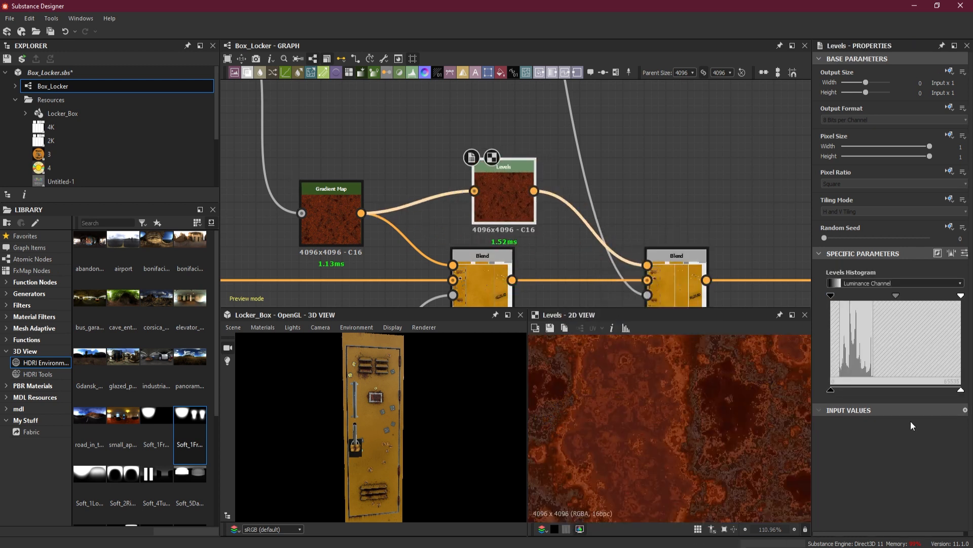
double_click(665, 288)
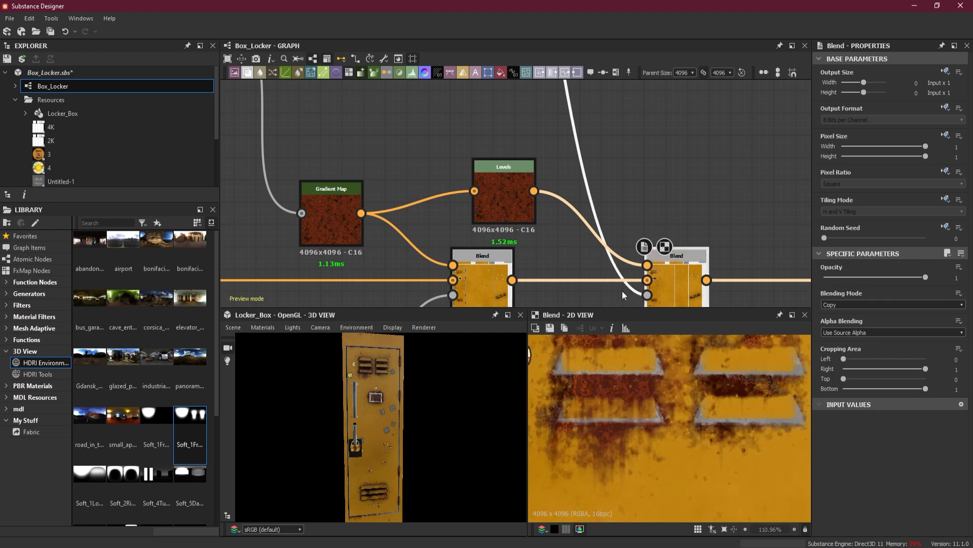
Step: Try adjusting the Levels node's output range for the leak colour, and delete the Levels node
click(502, 207)
mouse_move(961, 390)
mouse_down()
mouse_move(885, 391)
mouse_move(965, 404)
mouse_up()
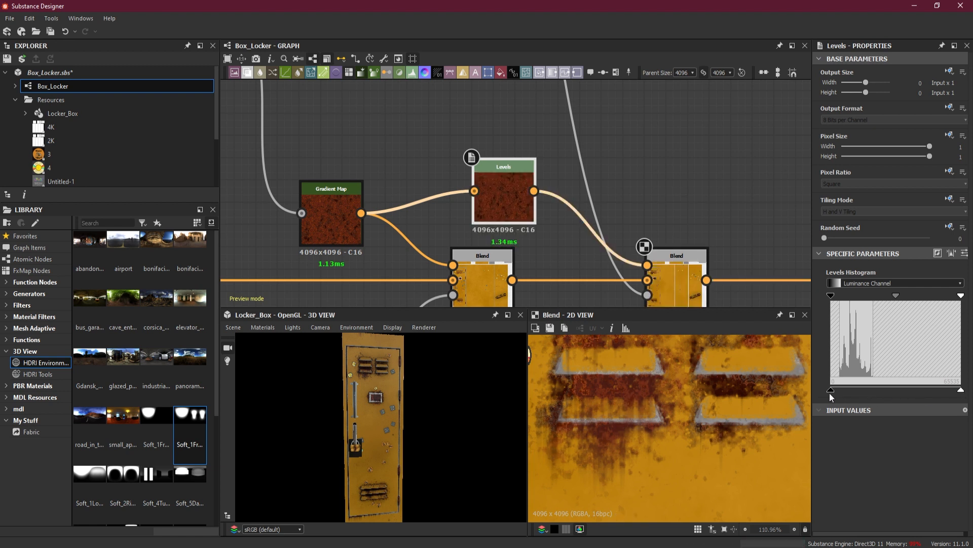
mouse_move(830, 391)
mouse_down()
mouse_move(887, 393)
mouse_move(817, 394)
mouse_up()
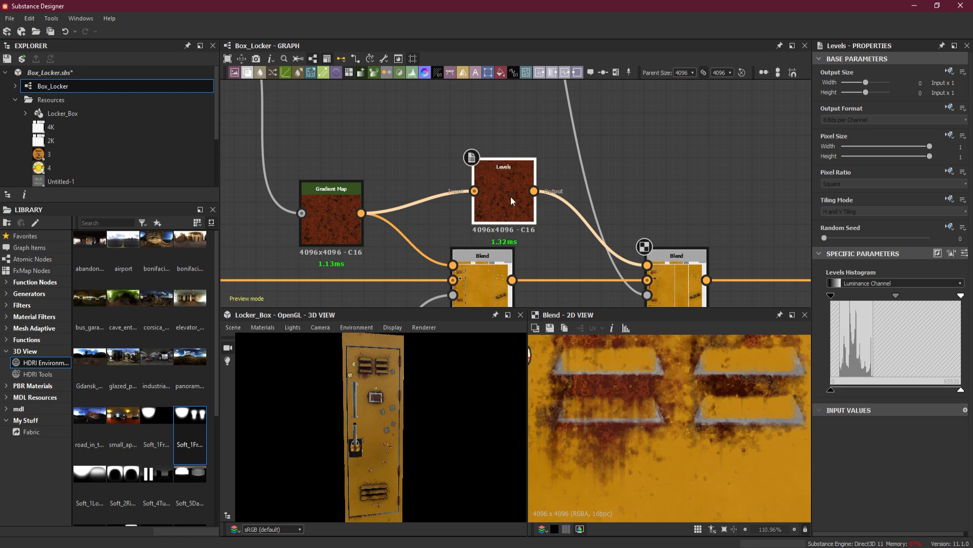
key(Delete)
Step: Set the leaks Blend's Opacity to 0.46 and inspect the locker's upper door in the 3D view
click(672, 290)
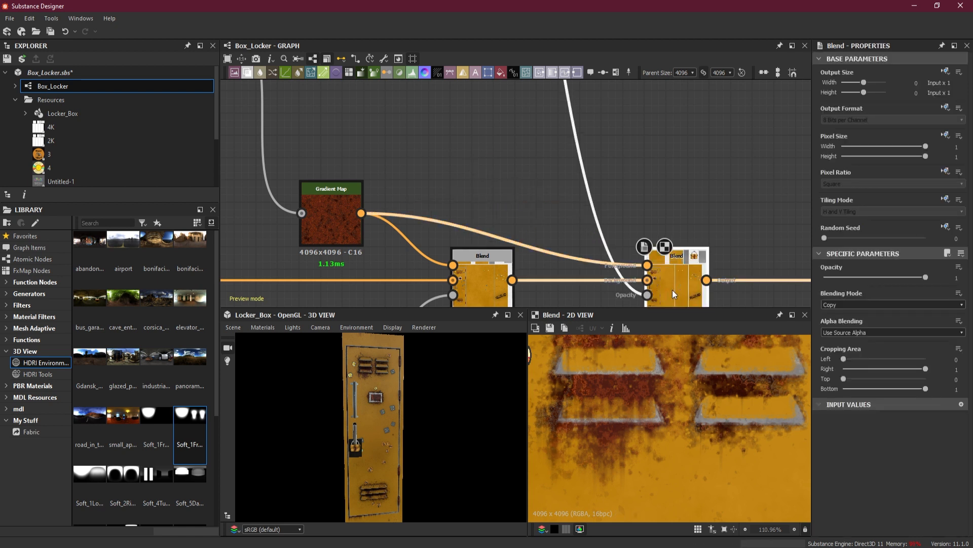
drag(924, 279, 871, 278)
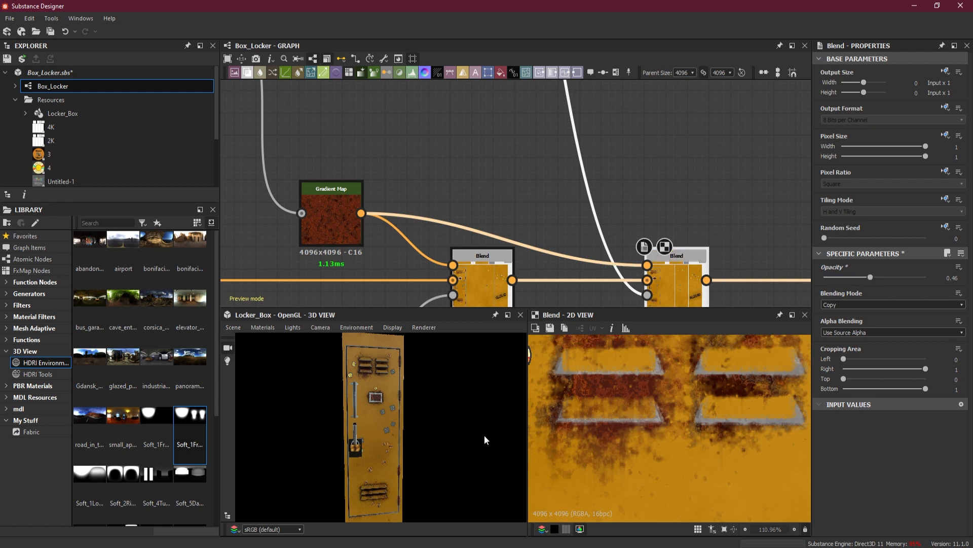
drag(308, 393, 381, 401)
scroll(384, 394, up, 5)
middle_drag(397, 391, 397, 407)
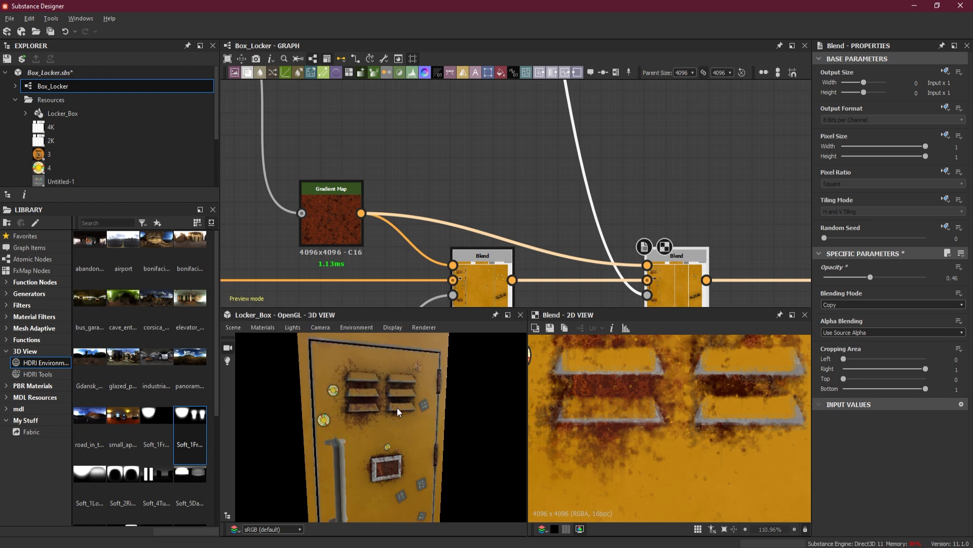
scroll(530, 149, down, 1)
drag(410, 414, 374, 440)
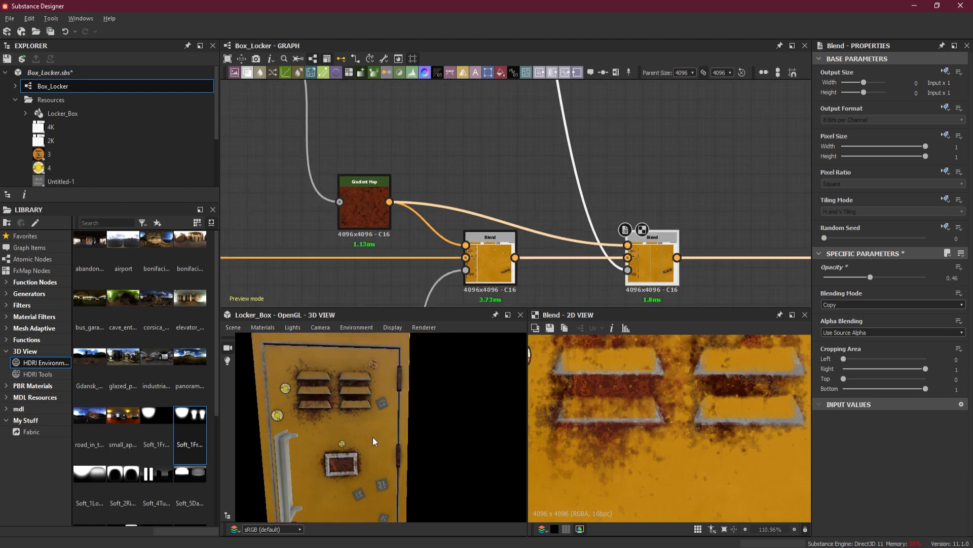
Step: Trace the albedo chain back to the Blend after the Handel Albedo frame and examine its edge mask in the 2D view
scroll(547, 175, down, 2)
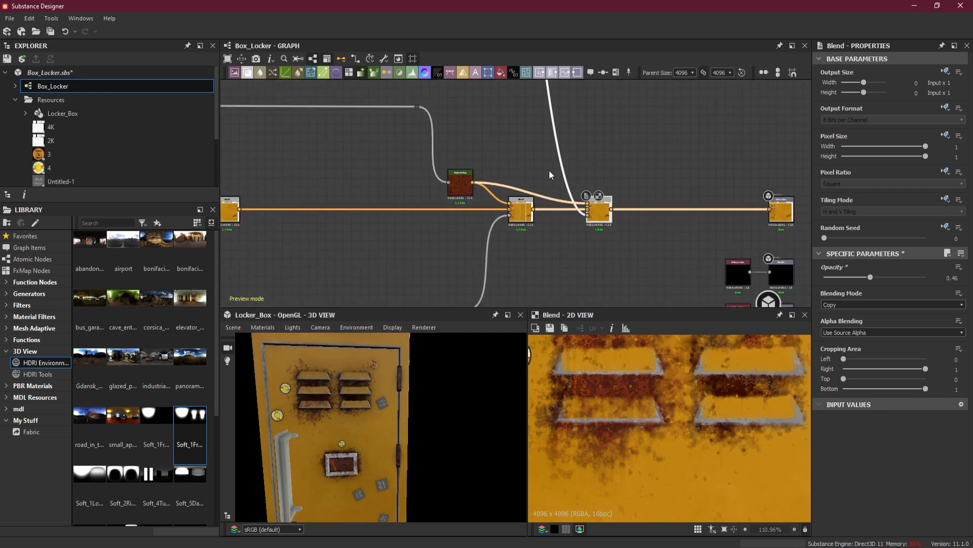
middle_drag(406, 226, 604, 223)
scroll(593, 218, down, 2)
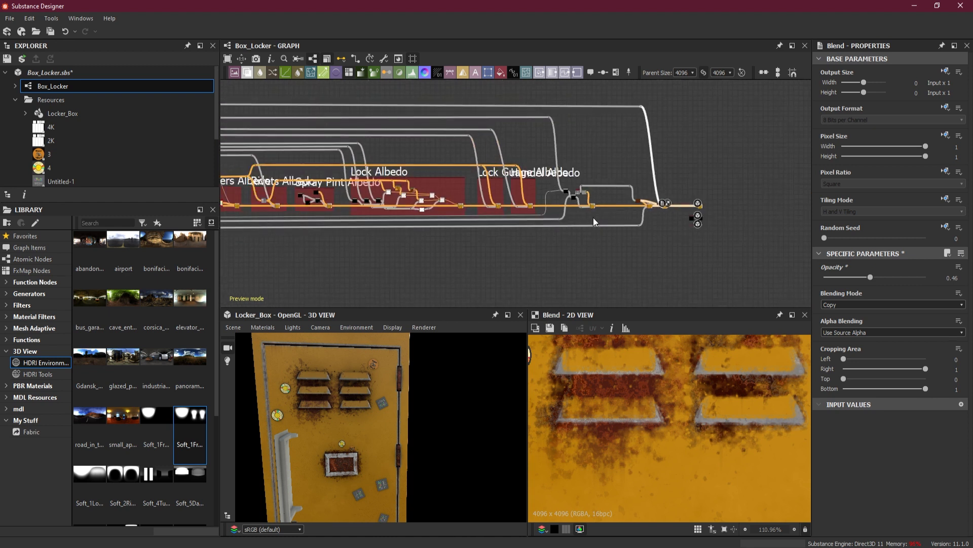
scroll(564, 200, up, 2)
scroll(495, 191, up, 1)
middle_drag(604, 210, 492, 221)
scroll(495, 217, up, 3)
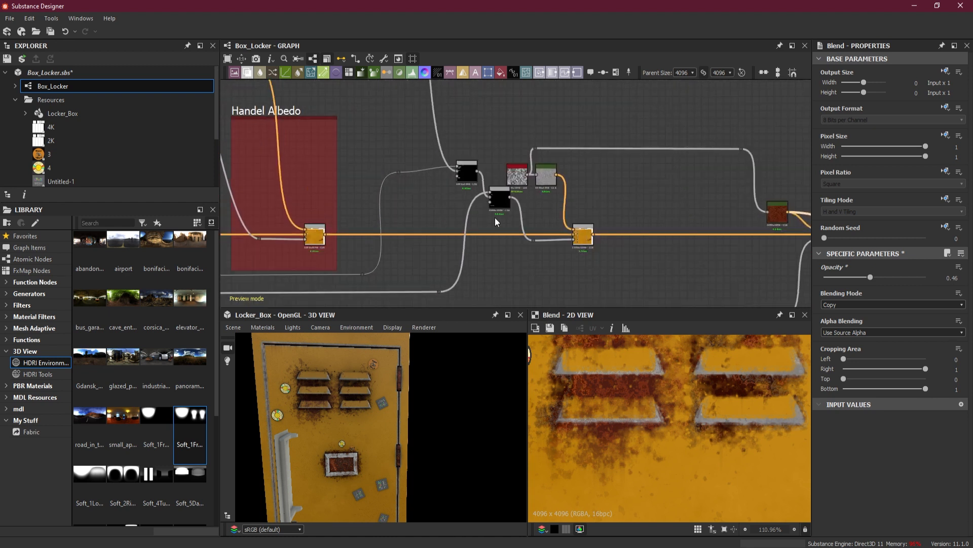
scroll(509, 209, down, 3)
scroll(537, 210, up, 1)
scroll(557, 214, up, 3)
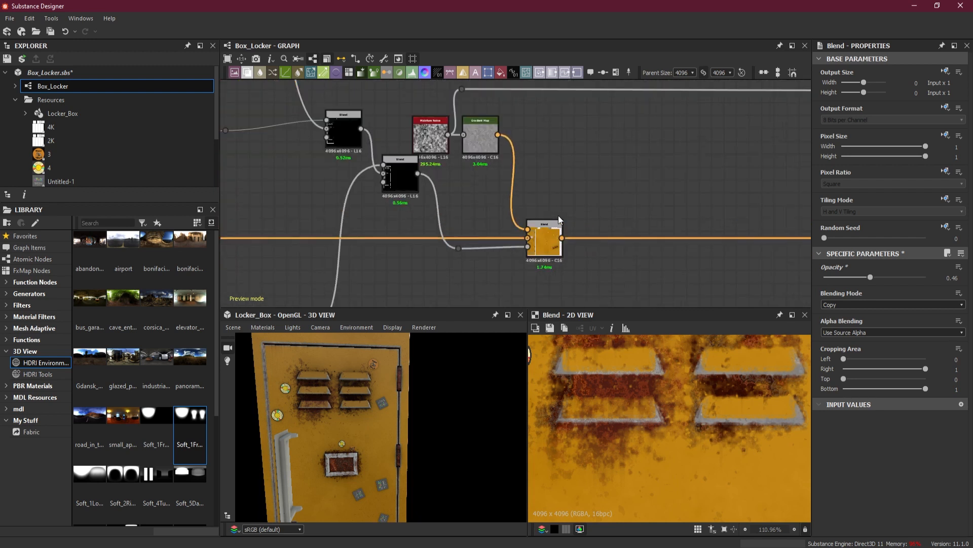
double_click(458, 248)
scroll(661, 389, down, 5)
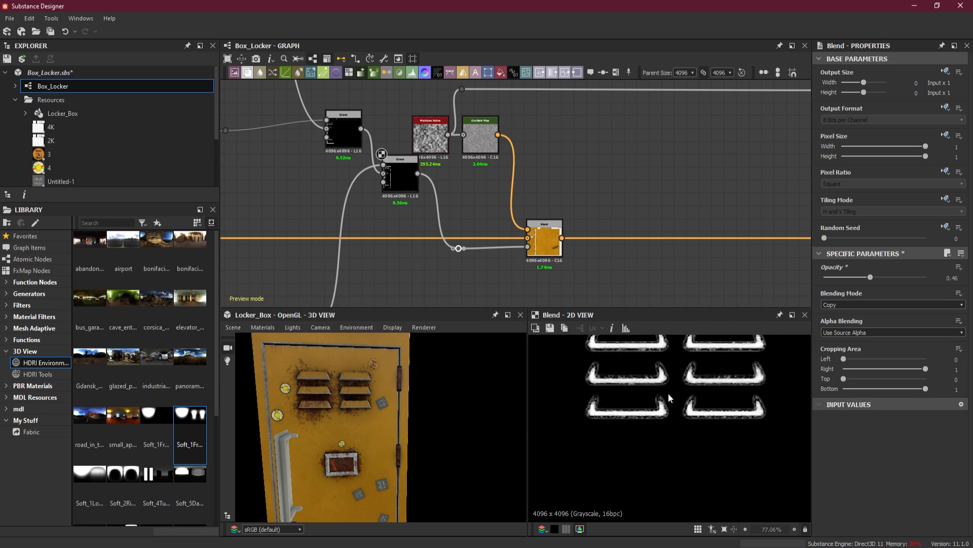
scroll(661, 389, down, 2)
middle_drag(603, 274, 588, 203)
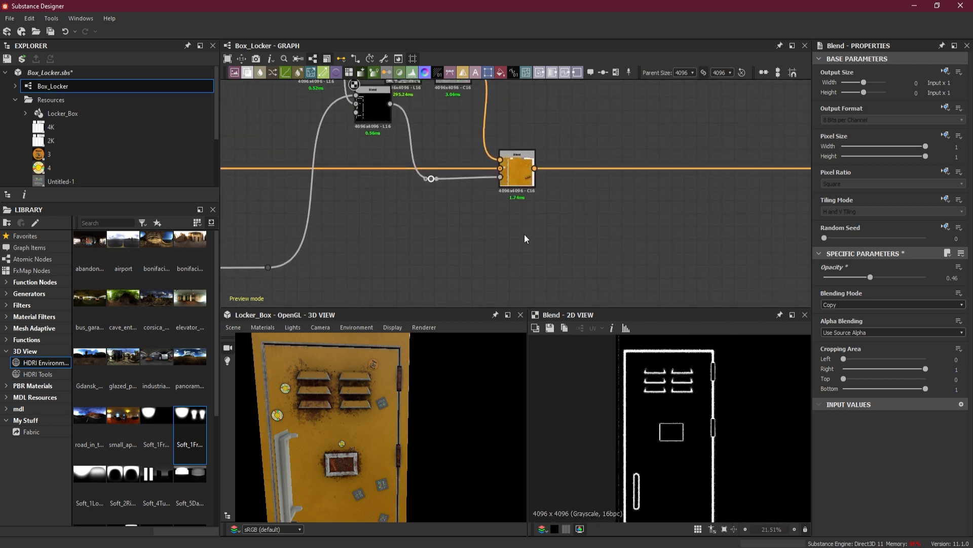
Step: Carry a link with dots from the edge mask below the albedo chain over to the leaks Blend
scroll(542, 249, up, 2)
scroll(418, 268, down, 4)
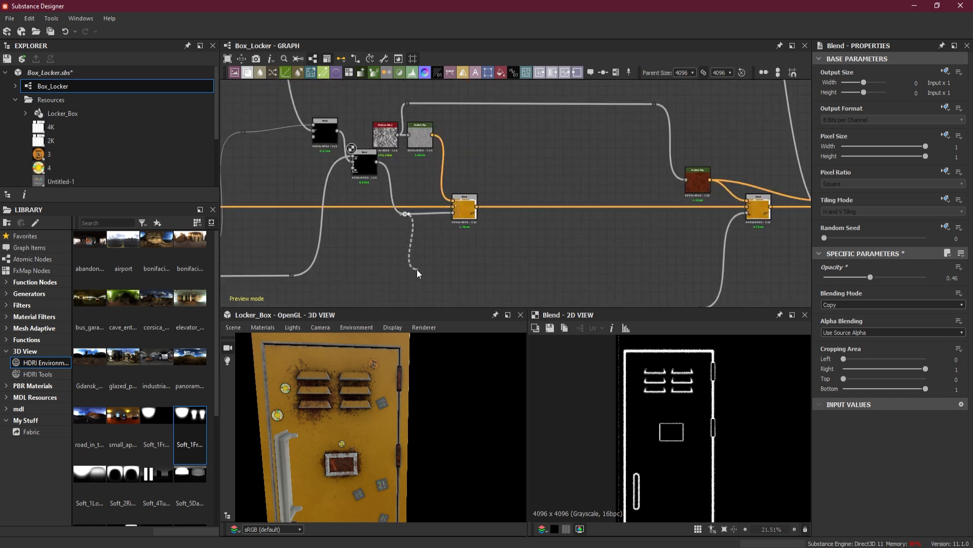
alt+click(433, 276)
middle_drag(698, 269, 559, 278)
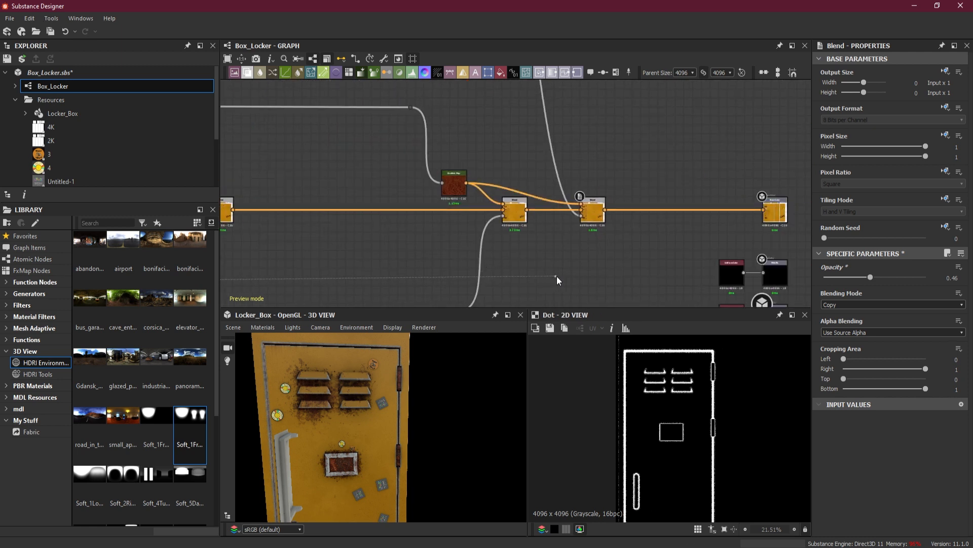
alt+click(561, 278)
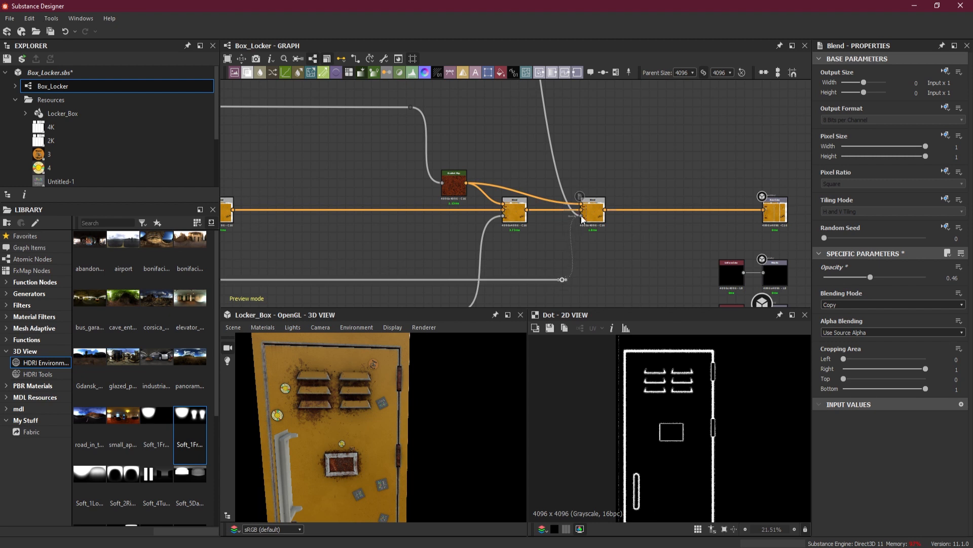
scroll(575, 236, up, 2)
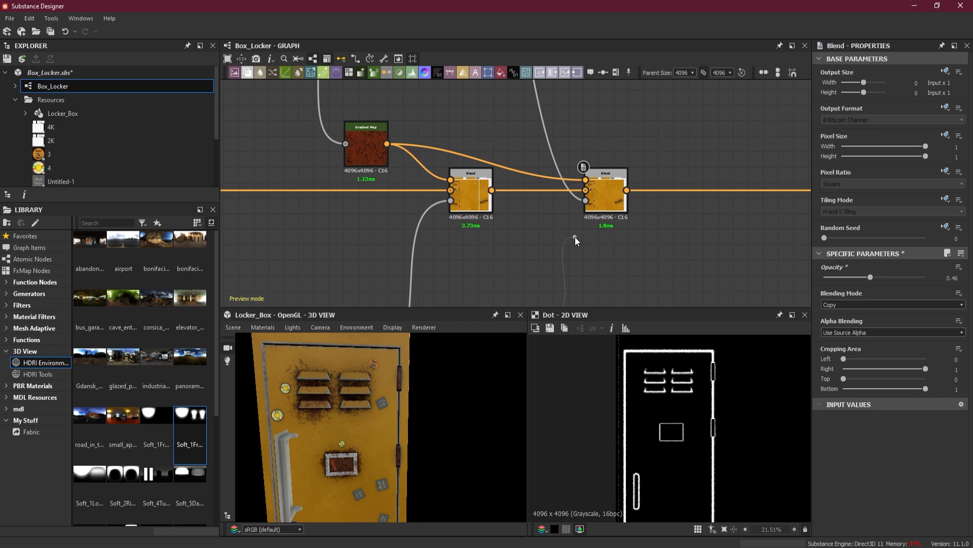
scroll(575, 237, down, 3)
click(575, 237)
click(530, 254)
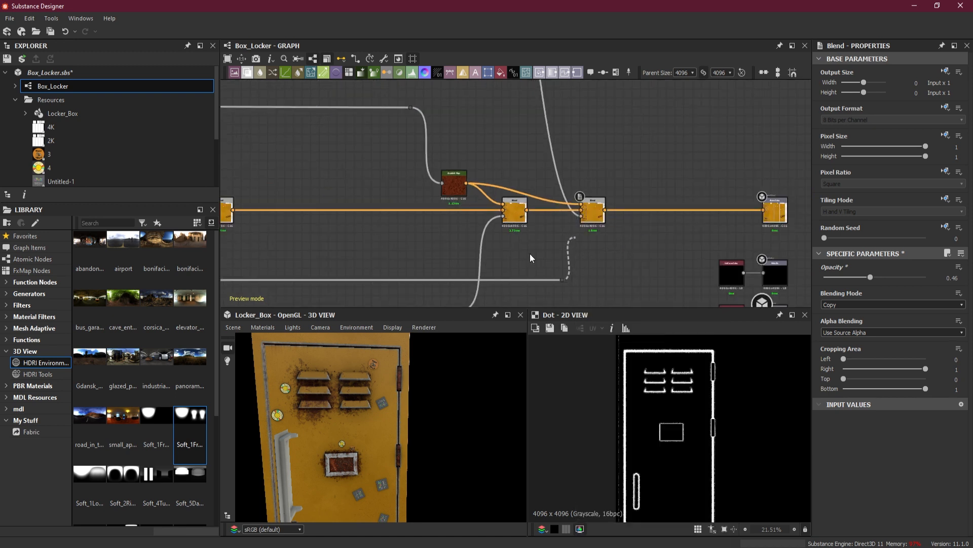
Step: Insert a grayscale Blend node on the leaks mask link and place it below the albedo chain beside the leaks Blend
drag(556, 149, 543, 153)
key(space)
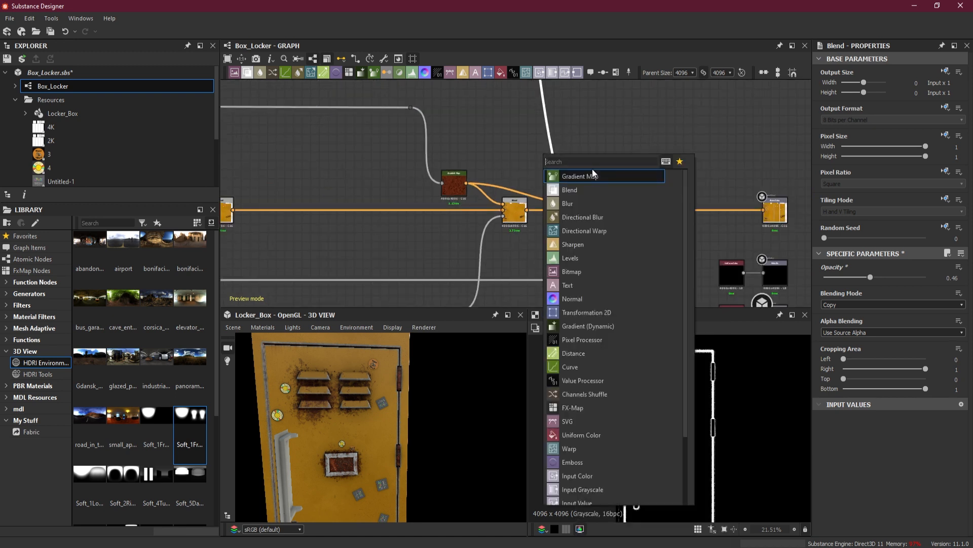
click(598, 187)
scroll(580, 161, down, 4)
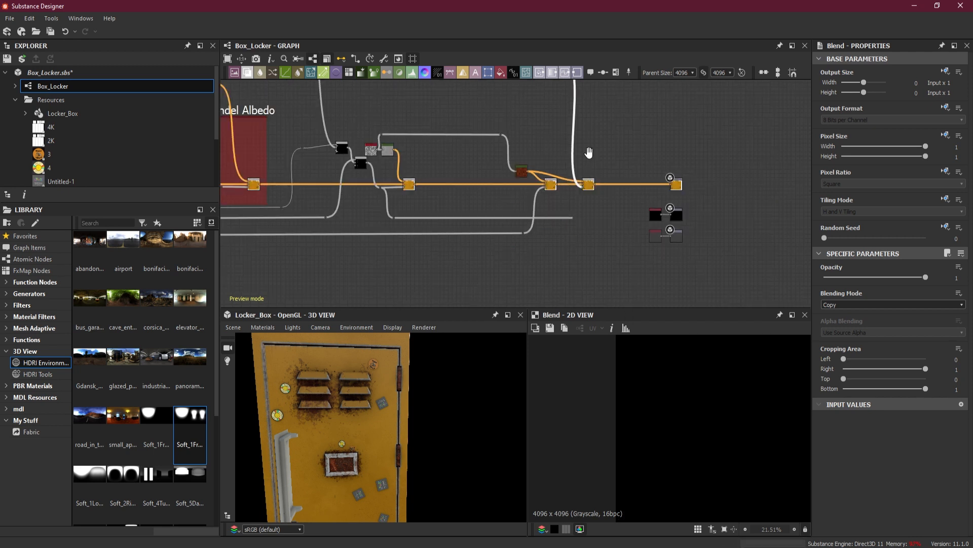
middle_drag(588, 154, 589, 233)
drag(559, 157, 577, 279)
scroll(591, 267, up, 4)
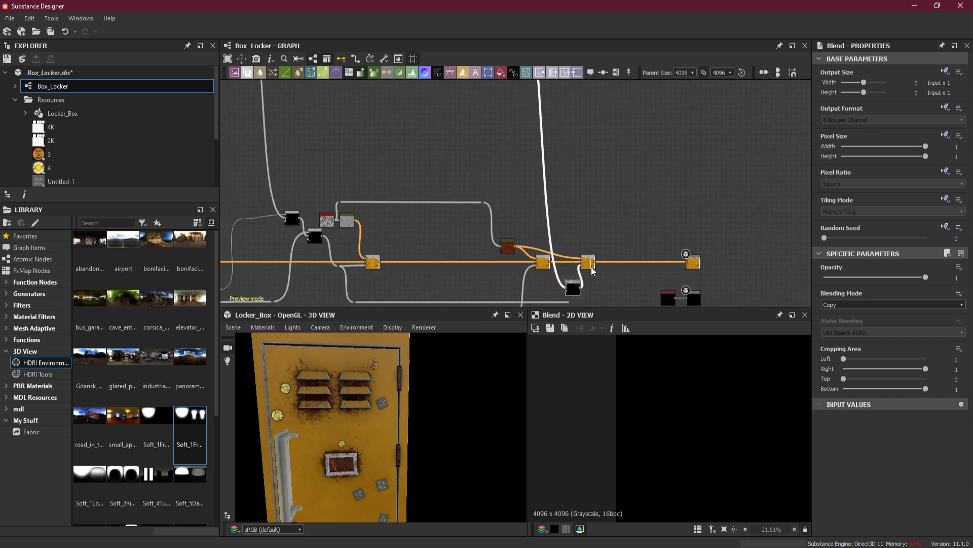
middle_drag(610, 290, 683, 168)
scroll(523, 205, up, 2)
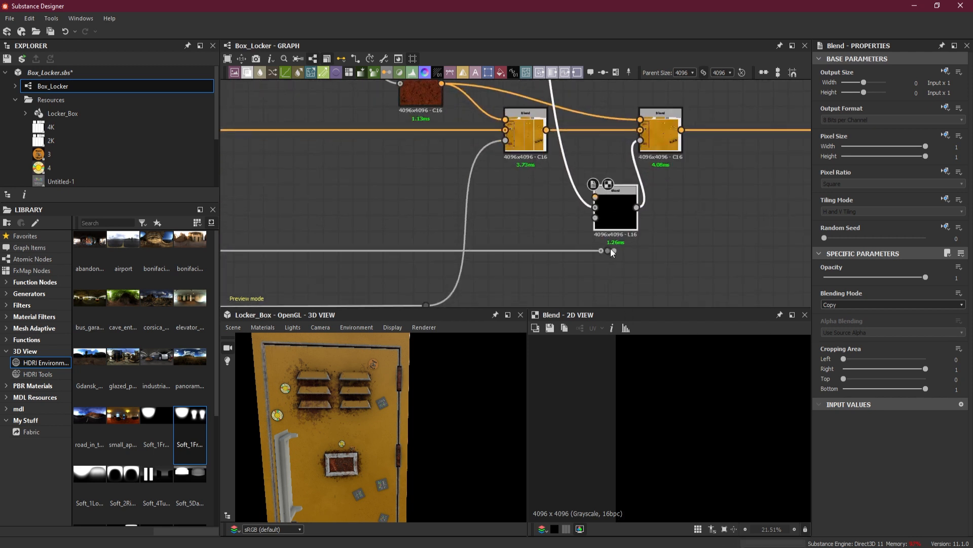
Step: Try to connect the carried edge mask to the new grayscale Blend's Foreground, and delete the stray extra Blend
drag(606, 252, 596, 201)
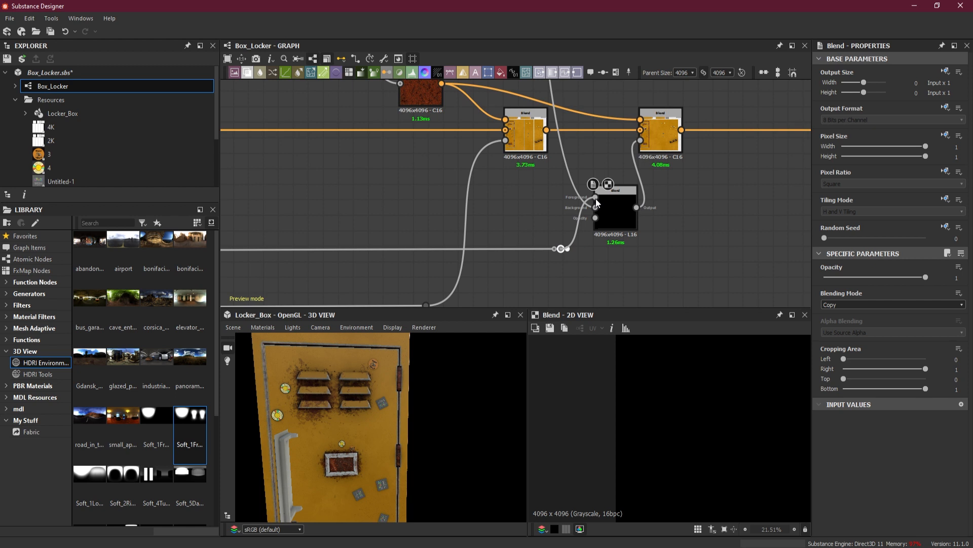
drag(575, 232, 575, 233)
click(576, 256)
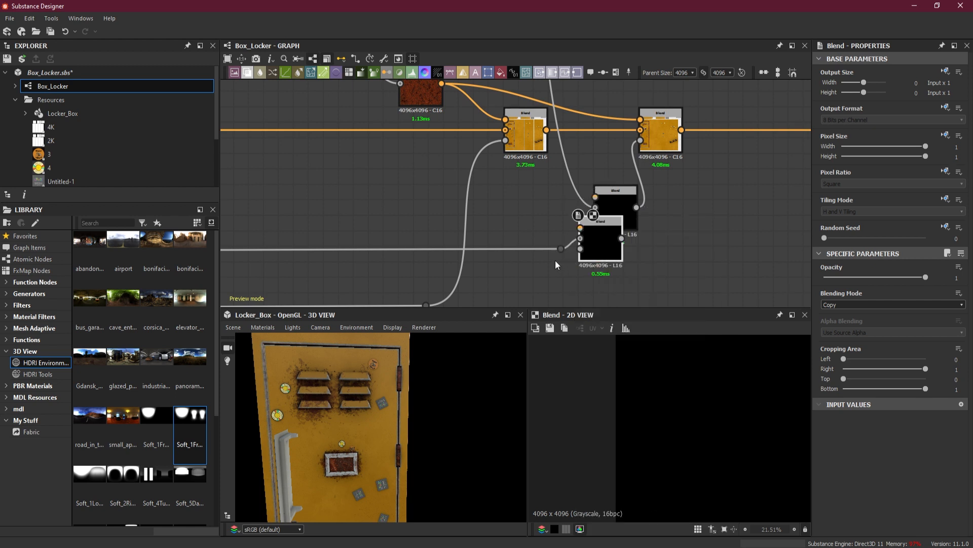
key(Delete)
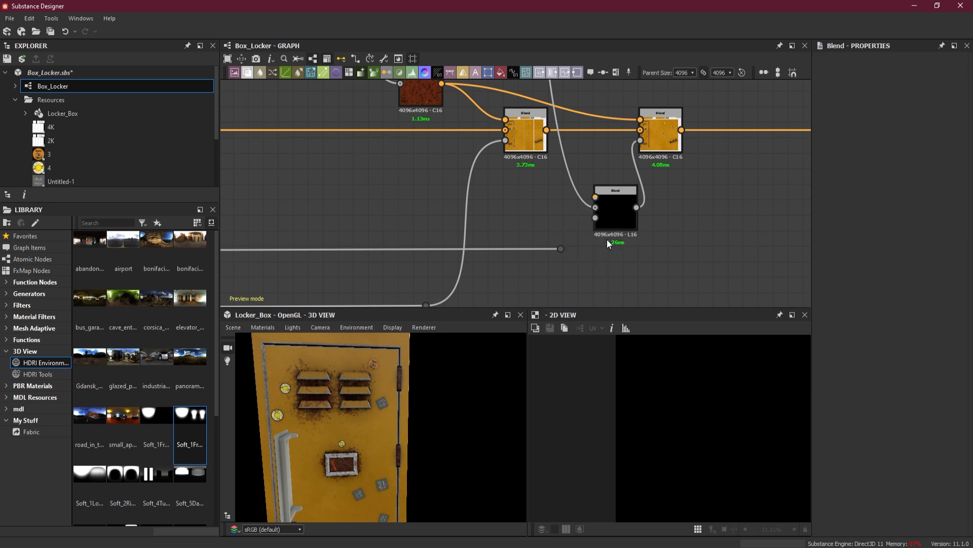
Step: Preview the carried edge mask in the 2D view and delete its link and dots below the albedo chain
double_click(561, 249)
scroll(551, 238, down, 3)
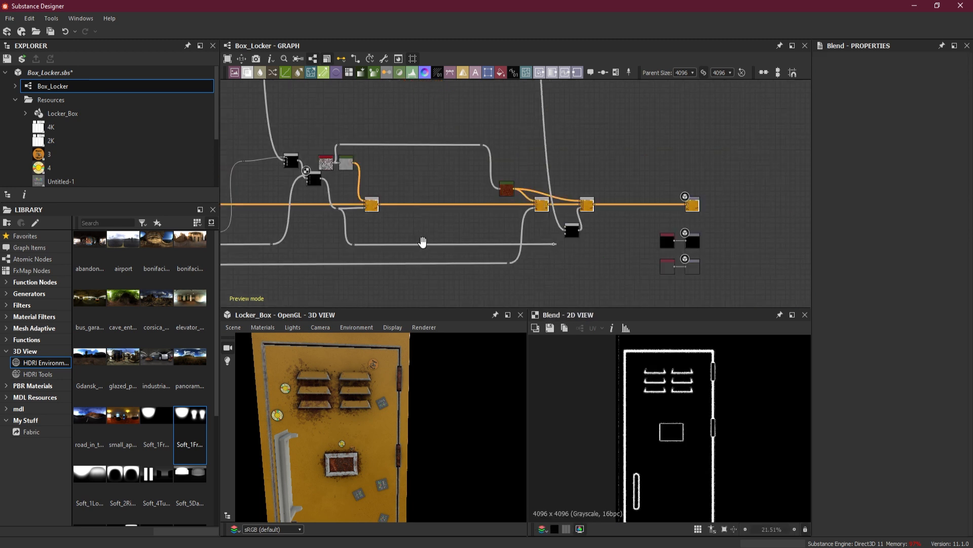
middle_drag(424, 244, 495, 248)
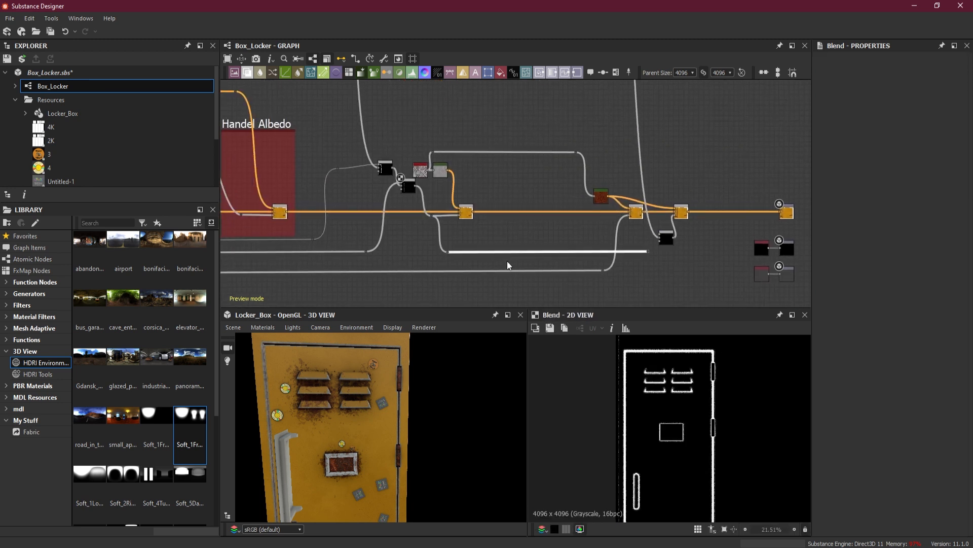
key(Delete)
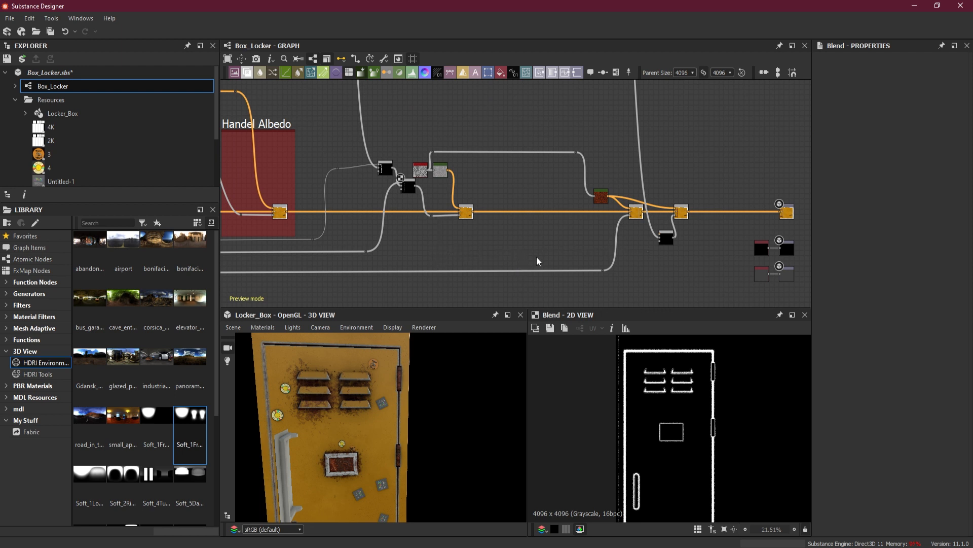
scroll(514, 236, down, 4)
scroll(449, 239, up, 3)
scroll(573, 246, up, 1)
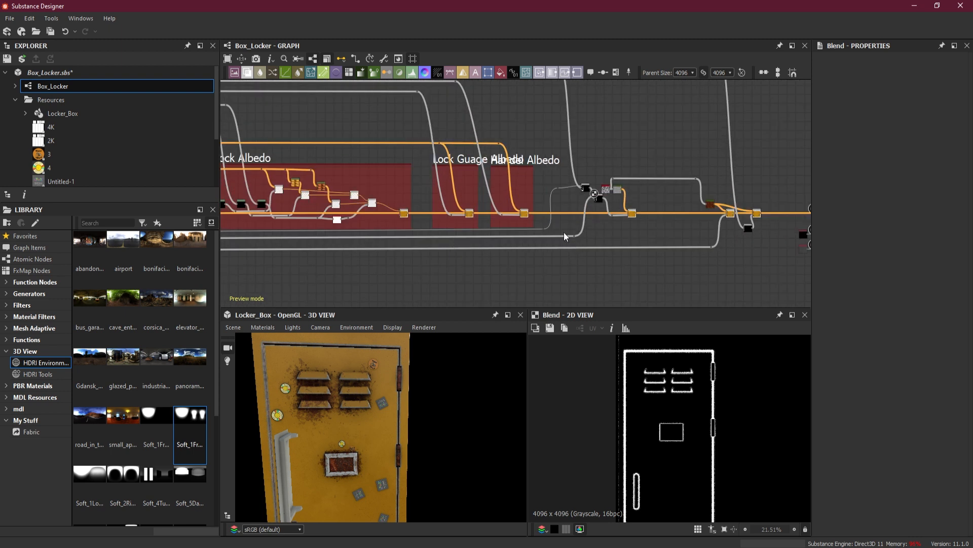
Step: Preview the Blend mask below the Name Tag Albedo frame in the 2D view
scroll(495, 264, down, 3)
scroll(610, 251, up, 2)
scroll(523, 257, up, 1)
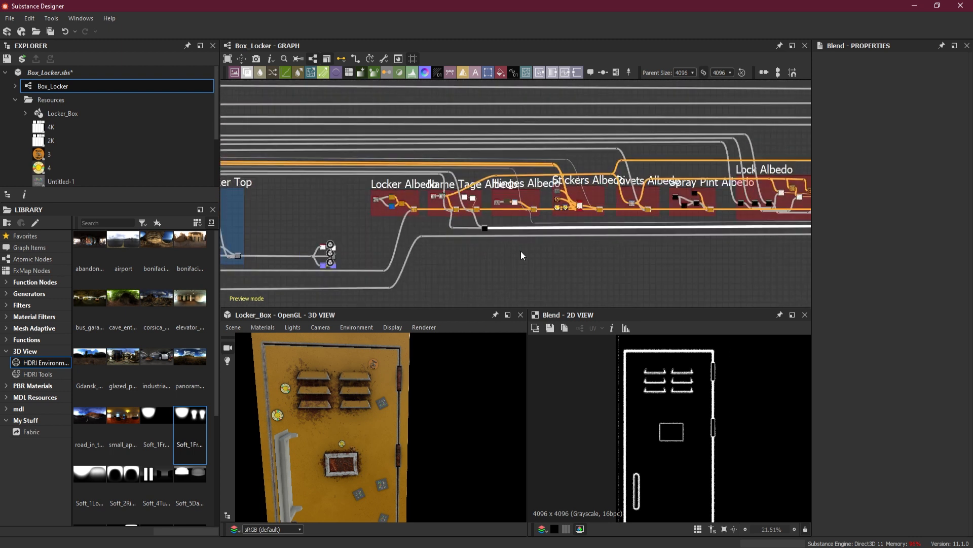
scroll(522, 255, up, 2)
double_click(443, 204)
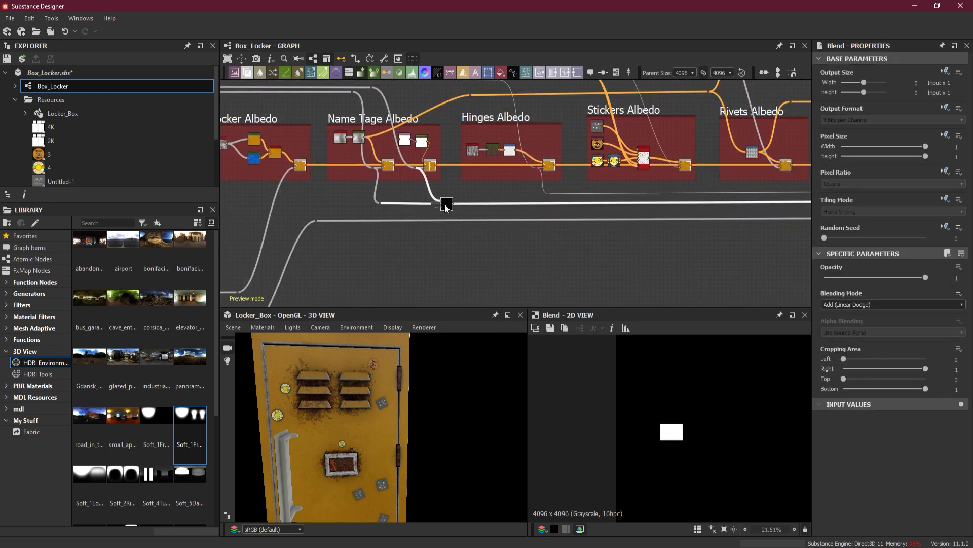
scroll(450, 206, up, 2)
scroll(593, 223, down, 3)
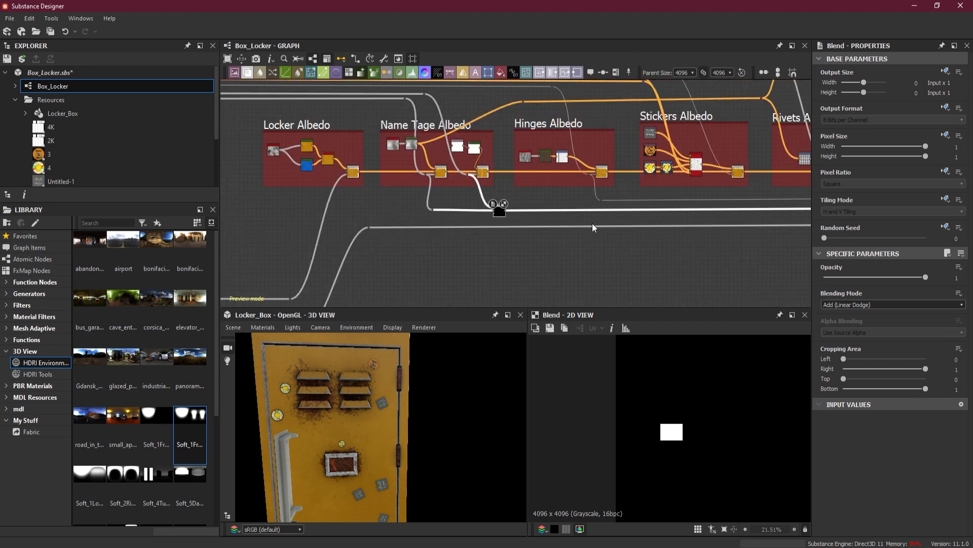
key(f)
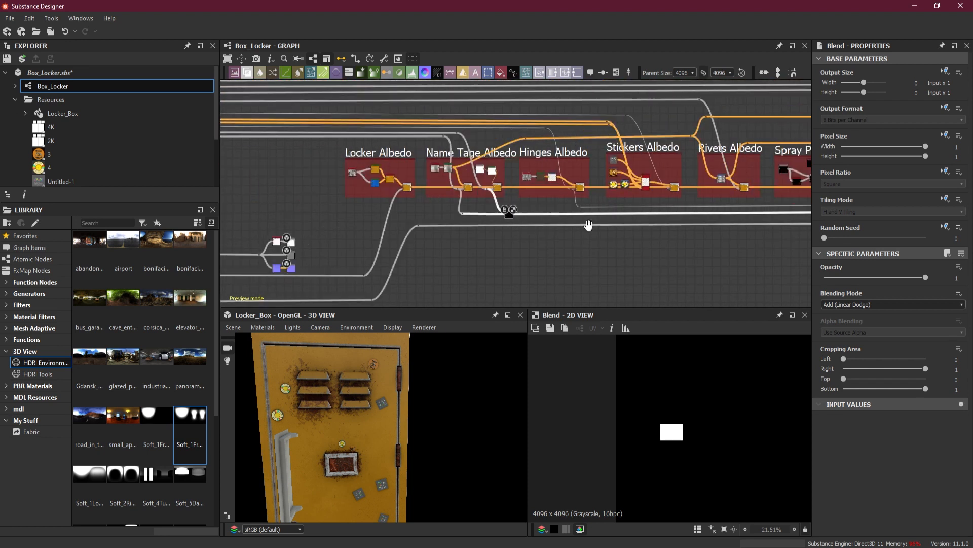
scroll(593, 208, down, 1)
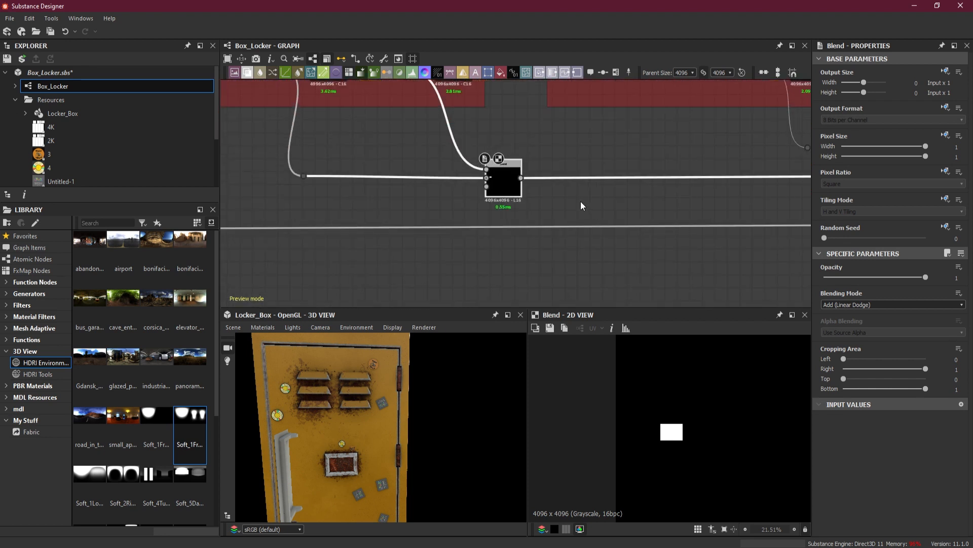
Step: Locate the Hinges Mask Levels node in the Hinges frame and preview it in the 2D view
scroll(558, 218, down, 4)
scroll(497, 232, down, 3)
middle_drag(360, 233, 621, 232)
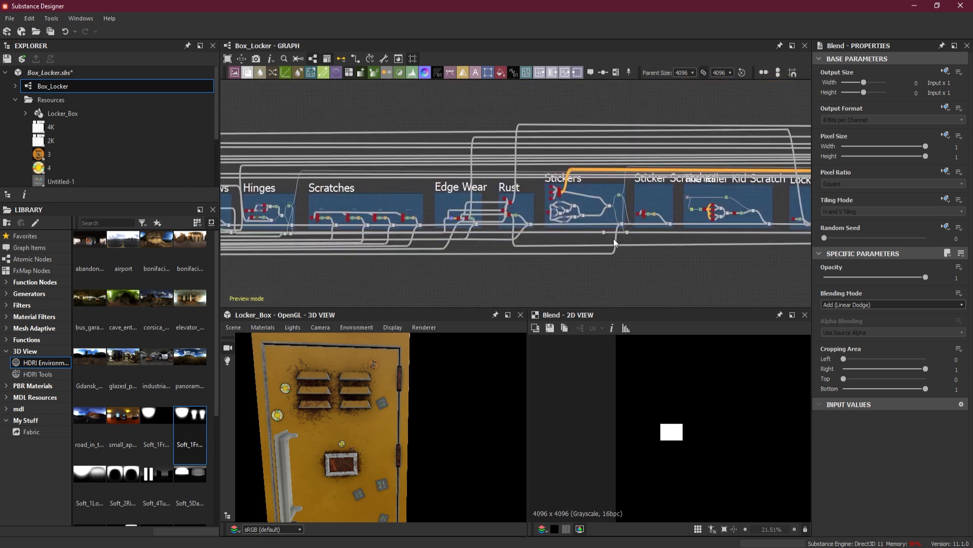
scroll(407, 224, up, 4)
middle_drag(408, 223, 645, 214)
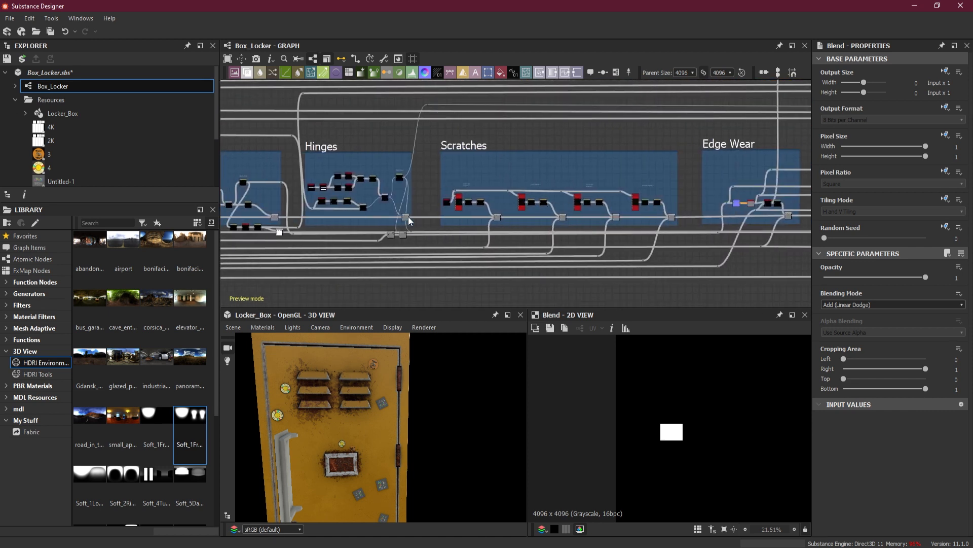
scroll(409, 217, up, 6)
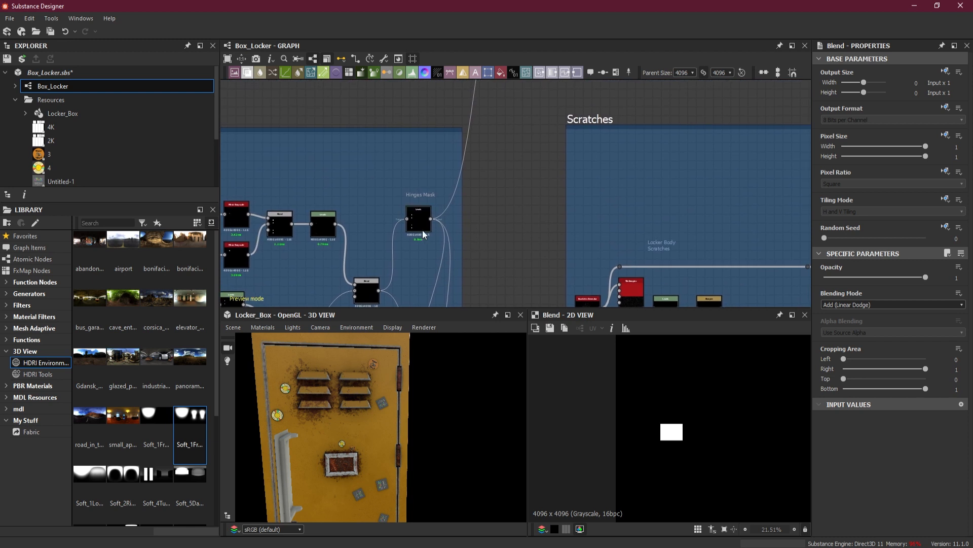
click(422, 226)
Step: Preview the Name Tag Plate Mask Levels node in the Name Tag frame
scroll(561, 243, down, 5)
middle_drag(548, 264, 596, 224)
middle_drag(415, 188, 799, 161)
middle_drag(422, 207, 582, 209)
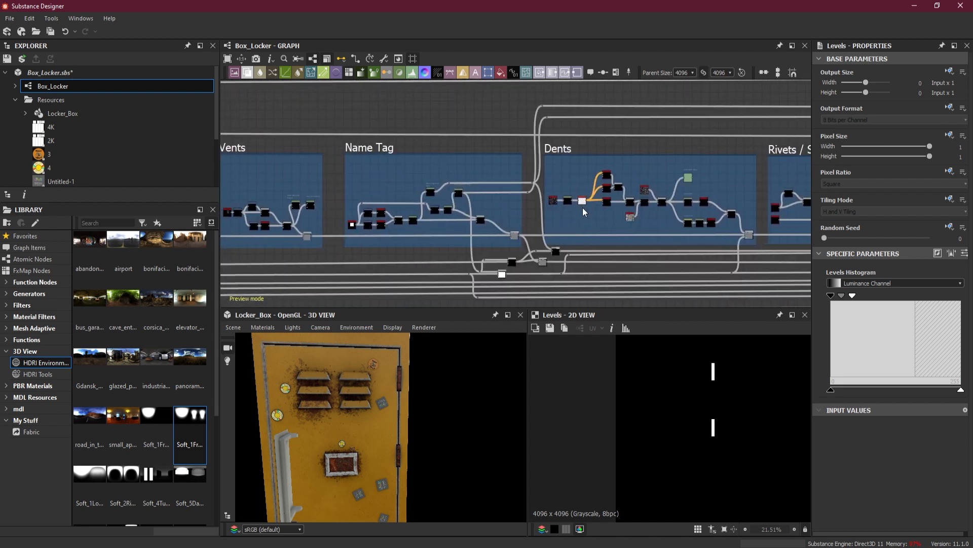
scroll(583, 208, down, 3)
middle_drag(524, 212, 557, 214)
scroll(558, 212, up, 4)
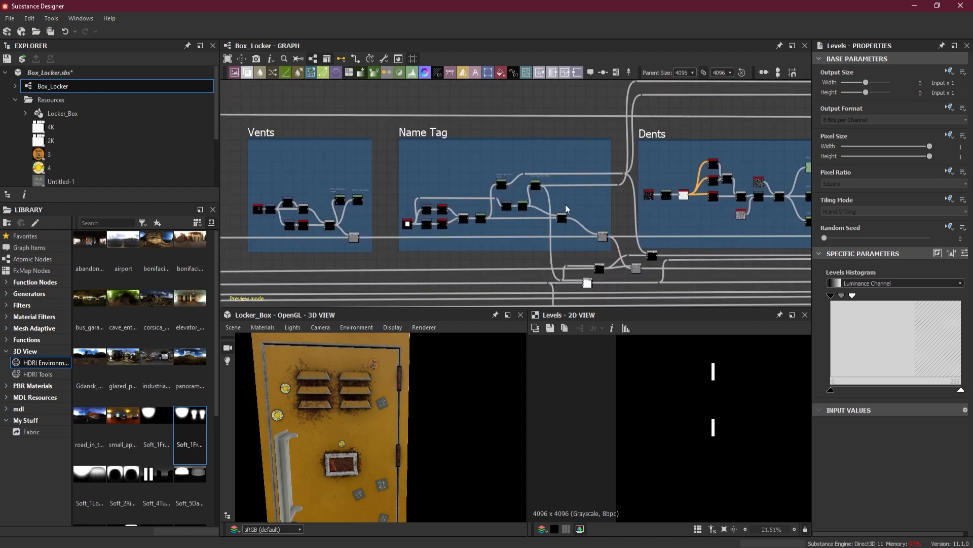
scroll(566, 207, up, 5)
double_click(468, 163)
scroll(430, 157, down, 3)
scroll(405, 144, up, 5)
scroll(403, 143, down, 1)
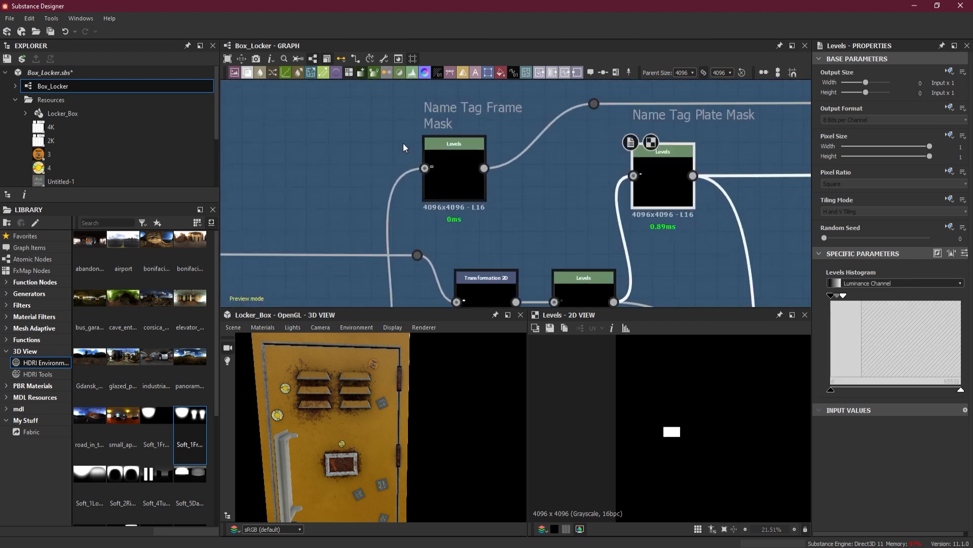
scroll(555, 203, down, 2)
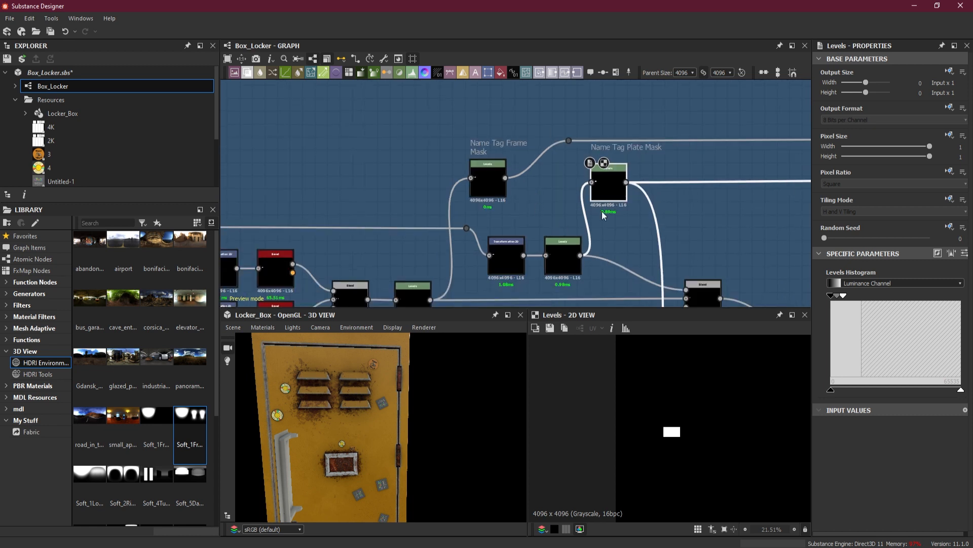
Step: Carry a link with a dot from the Name Tag Plate Mask above the frames over to the Hinges frame
scroll(639, 185, up, 1)
scroll(649, 140, down, 5)
drag(640, 137, 529, 166)
alt+click(530, 164)
middle_drag(718, 172, 378, 173)
middle_drag(686, 164, 339, 146)
middle_drag(653, 151, 438, 151)
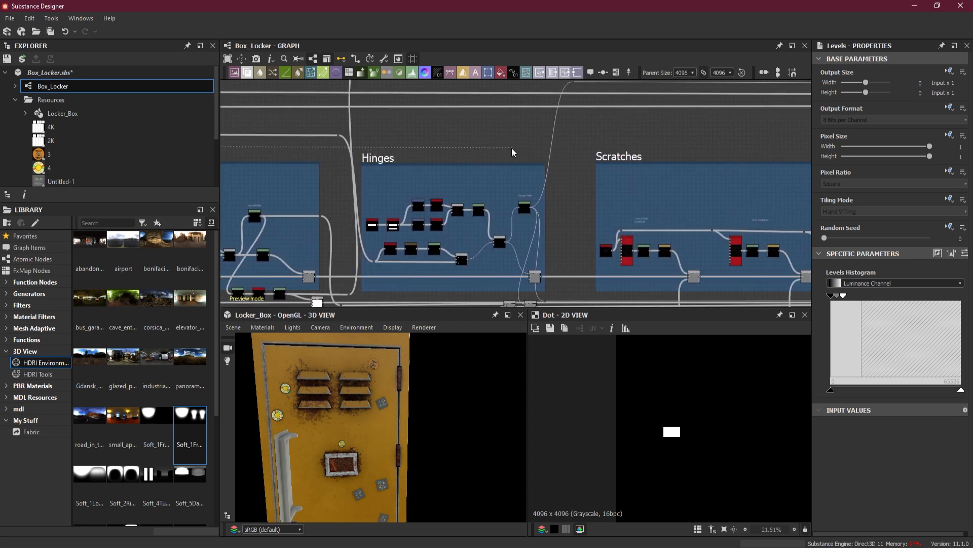
Step: Insert a Blend on the carried plate mask link, feed the Hinges Mask into its Foreground, and set its blending mode to Add (Linear Dodge)
click(563, 148)
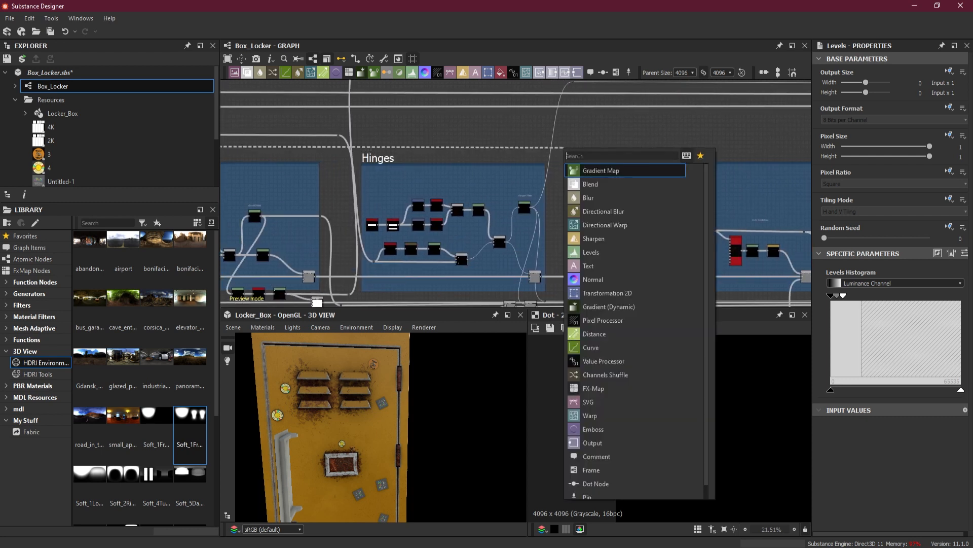
click(603, 191)
scroll(568, 177, up, 2)
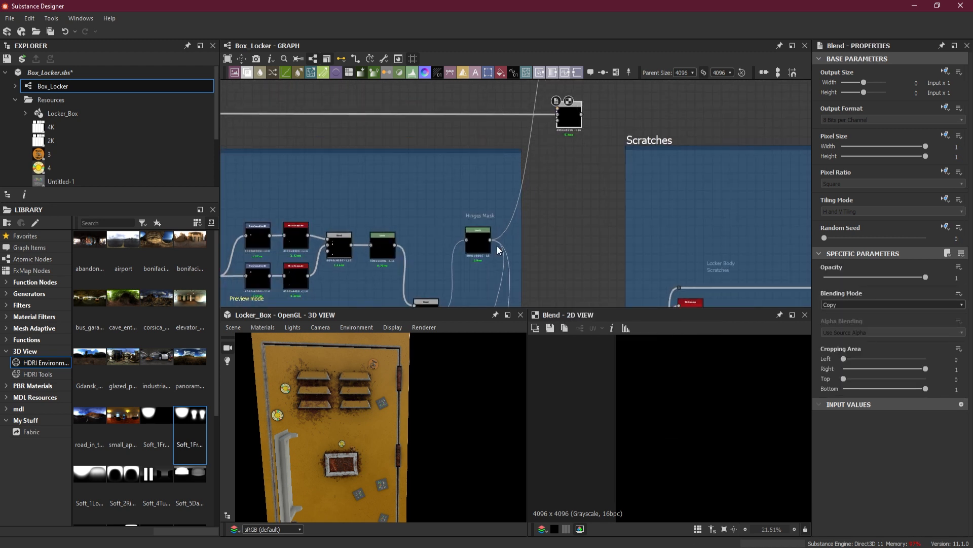
double_click(482, 247)
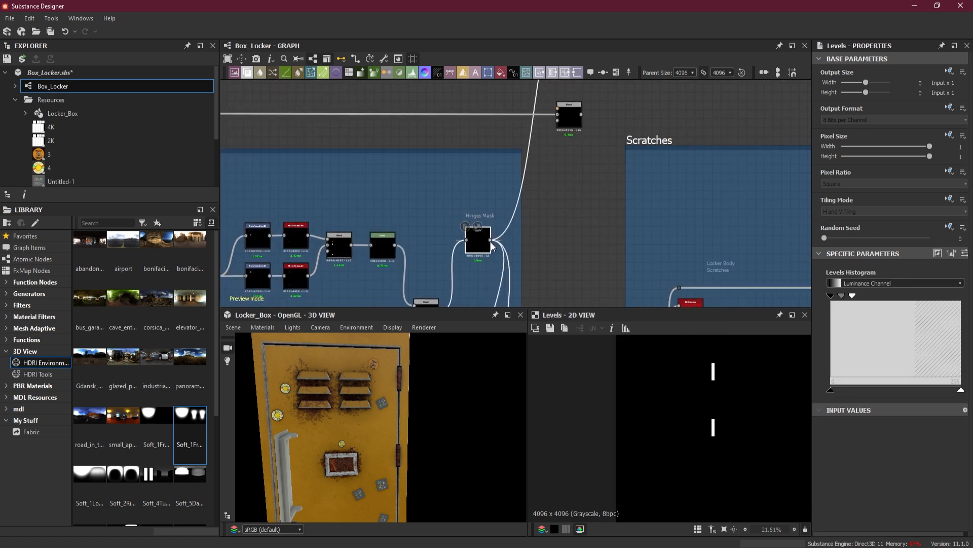
drag(490, 239, 588, 117)
double_click(571, 117)
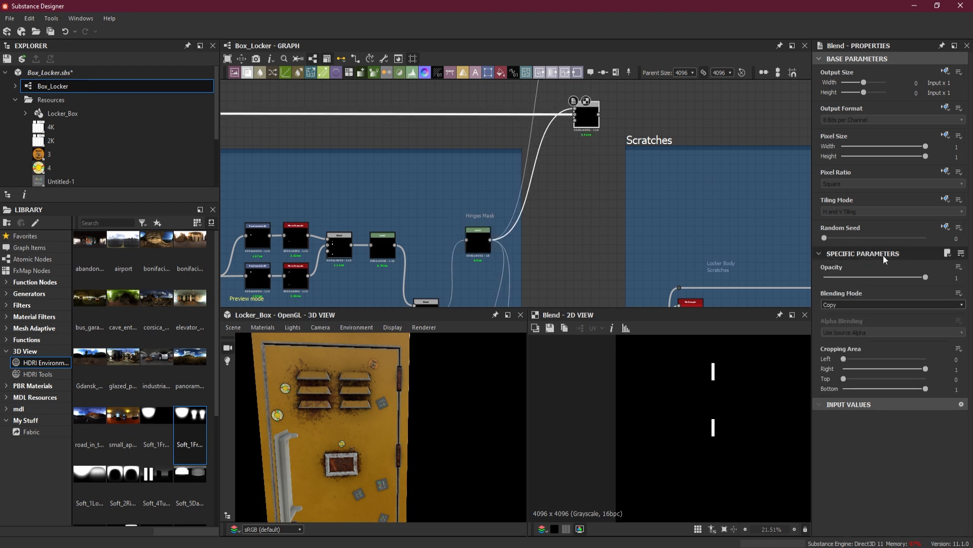
click(866, 304)
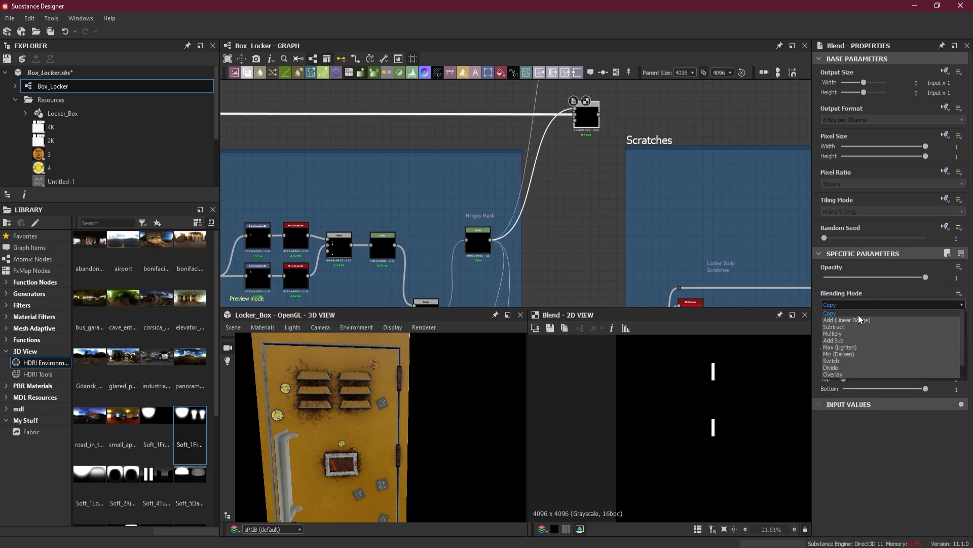
click(856, 320)
Step: Carry the combined hinges and name tag plate mask with dots above the graph to the end of the albedo chain
scroll(599, 184, down, 6)
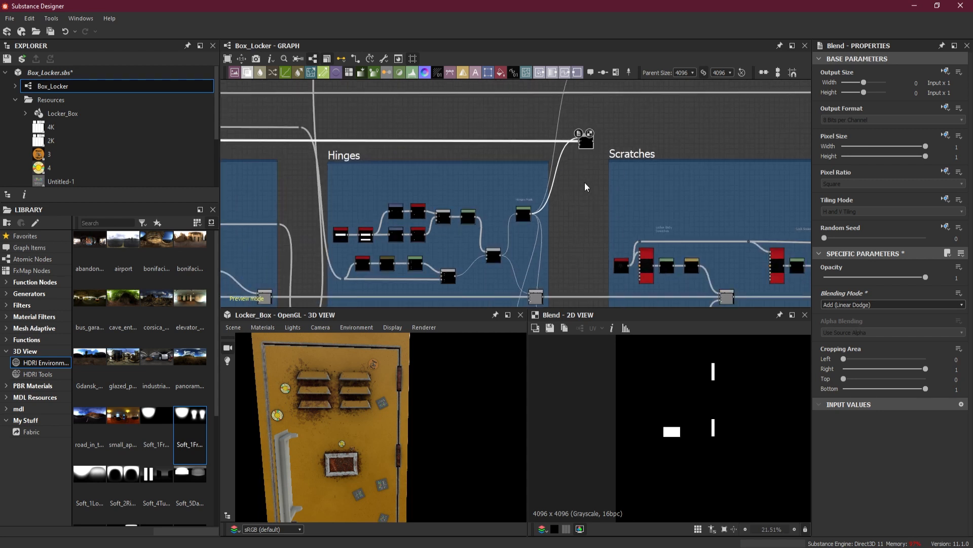
scroll(462, 226, up, 5)
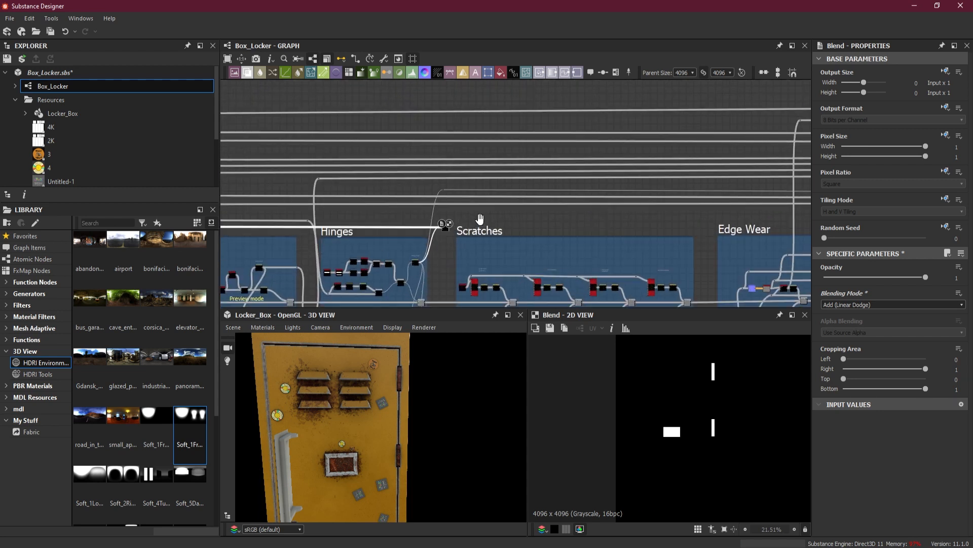
click(449, 223)
scroll(497, 214, down, 3)
middle_drag(490, 238, 475, 283)
alt+click(478, 140)
middle_drag(661, 140, 225, 160)
middle_drag(674, 157, 274, 172)
scroll(583, 172, down, 4)
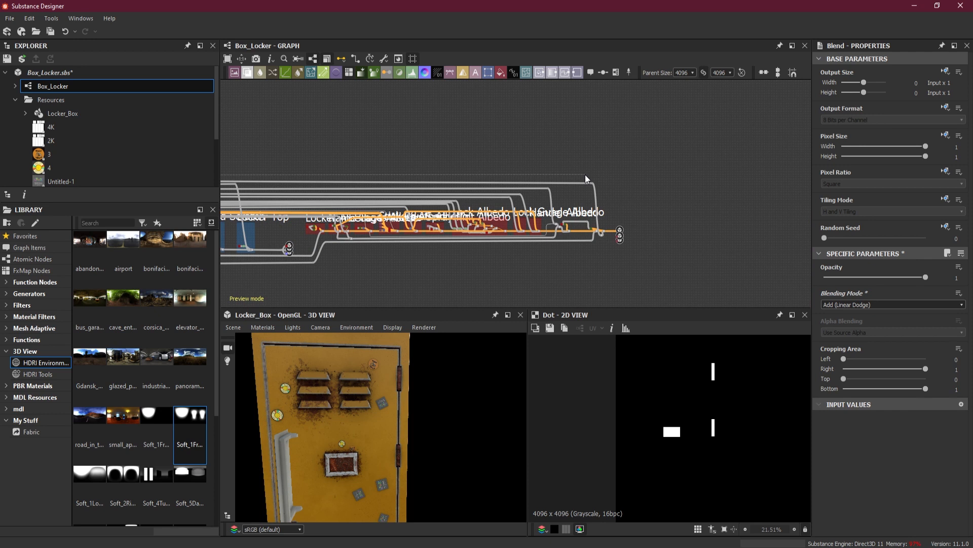
scroll(585, 174, up, 4)
scroll(537, 133, up, 2)
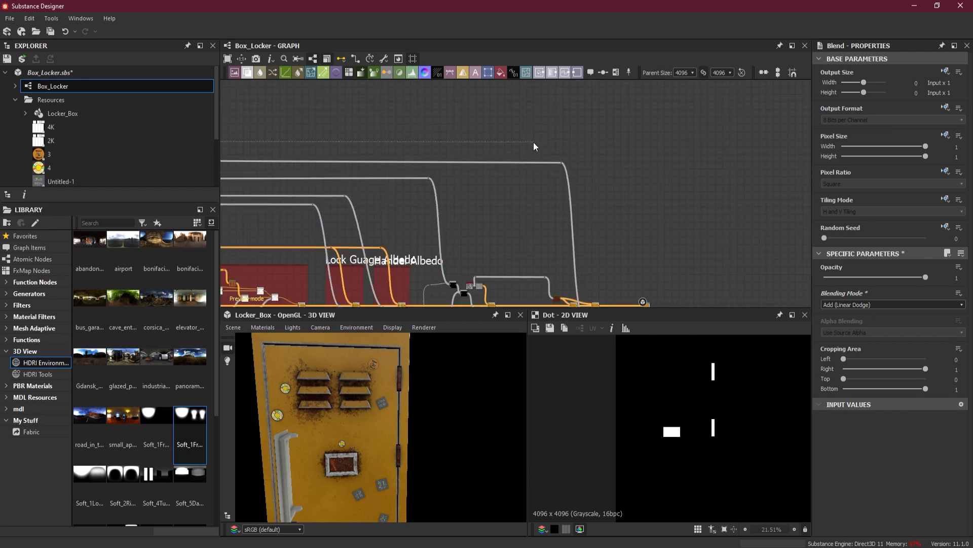
middle_drag(534, 142, 509, 92)
click(521, 93)
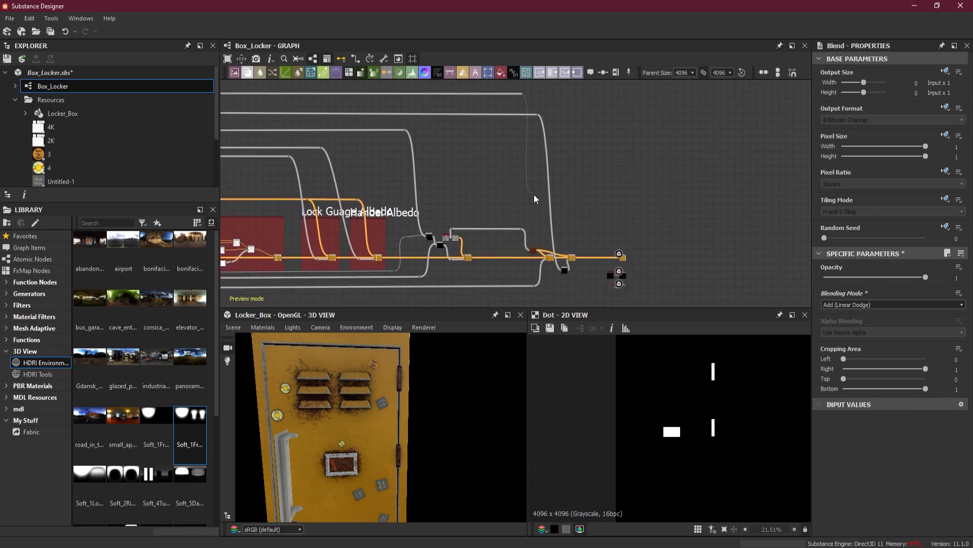
Step: Insert a Blend node on the carried combined mask link and place it below the albedo chain near the rust Blend
click(540, 223)
click(574, 251)
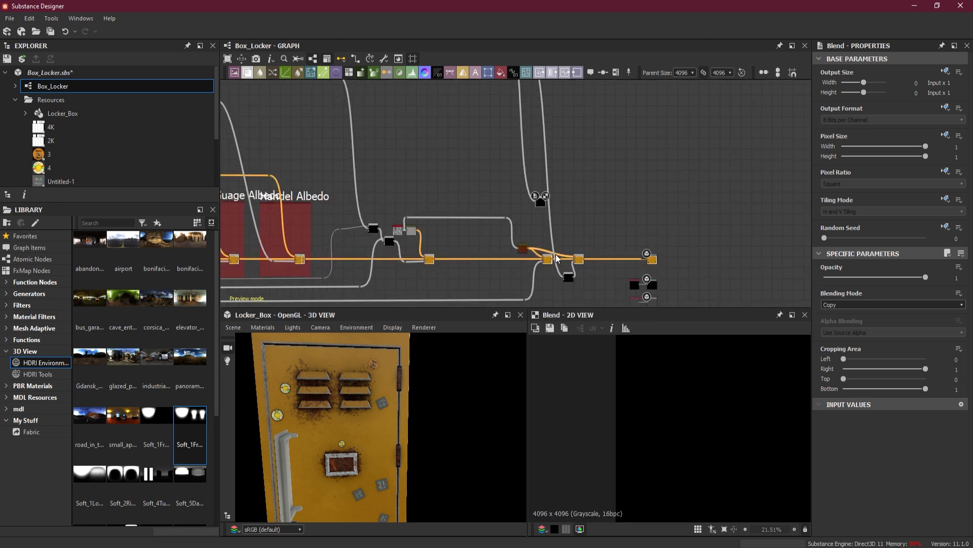
middle_drag(592, 215, 652, 141)
scroll(649, 137, down, 3)
drag(602, 90, 621, 233)
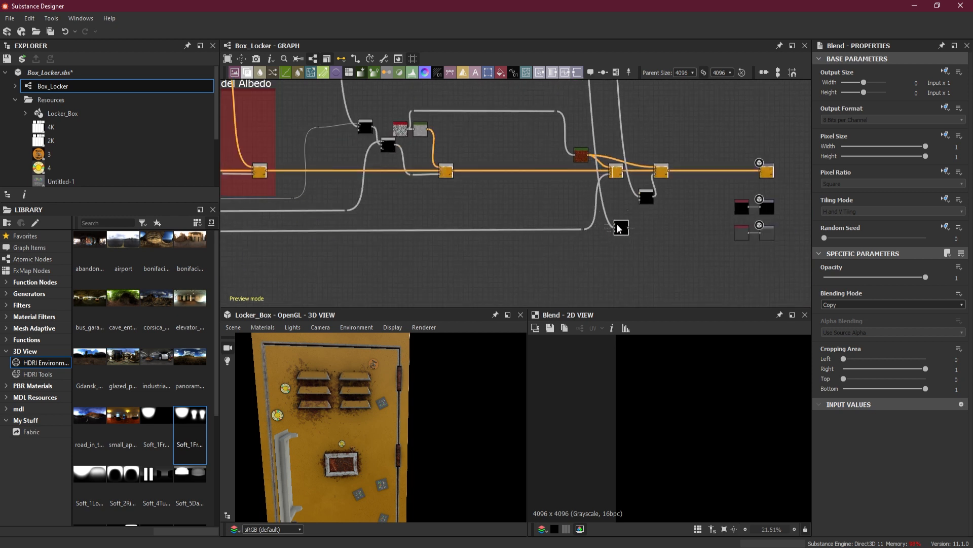
Step: Move the combined mask link from the new Blend's Background to its Foreground input
scroll(620, 231, up, 6)
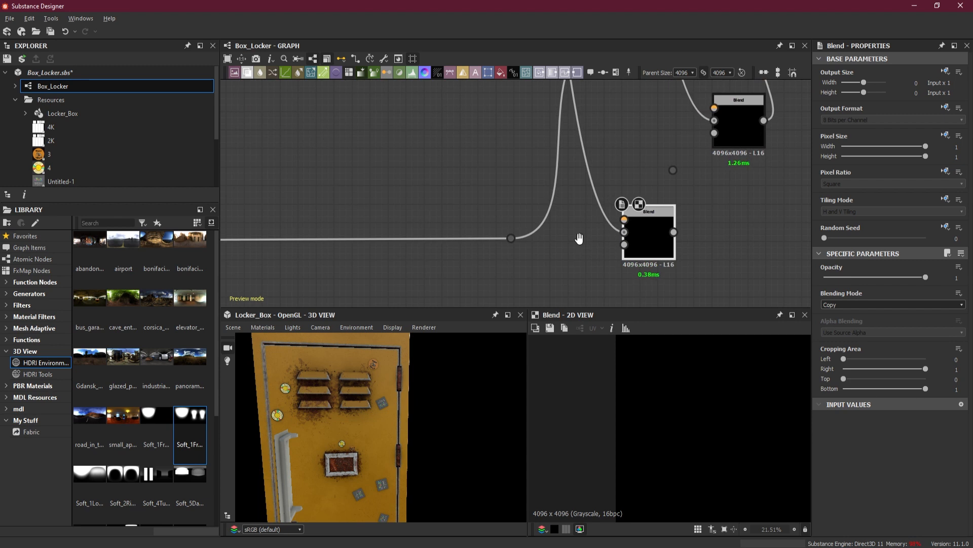
middle_drag(581, 237, 572, 261)
drag(615, 257, 616, 244)
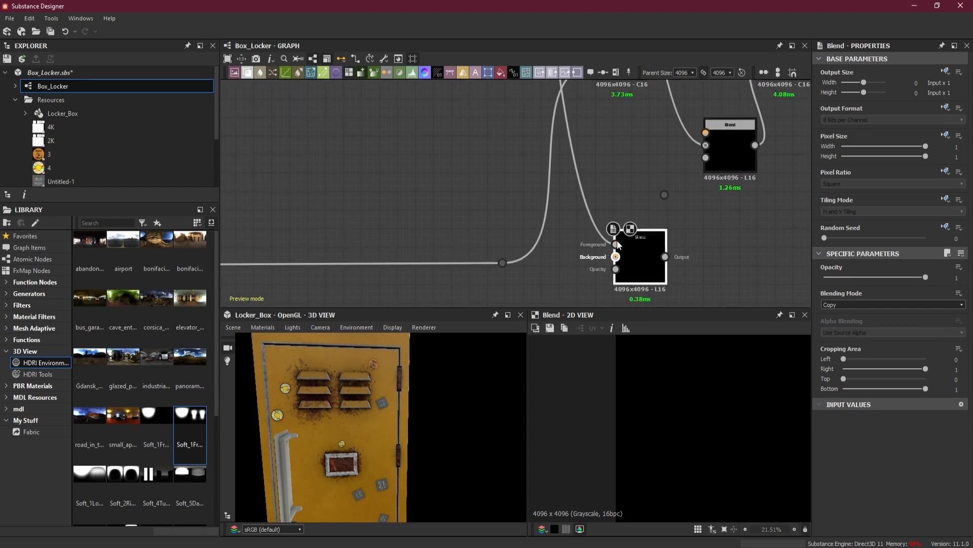
Step: Reroute the rust mask from the albedo rust Blend's Opacity to the new mask Blend's Background, and align that Blend with the link
scroll(521, 269, down, 3)
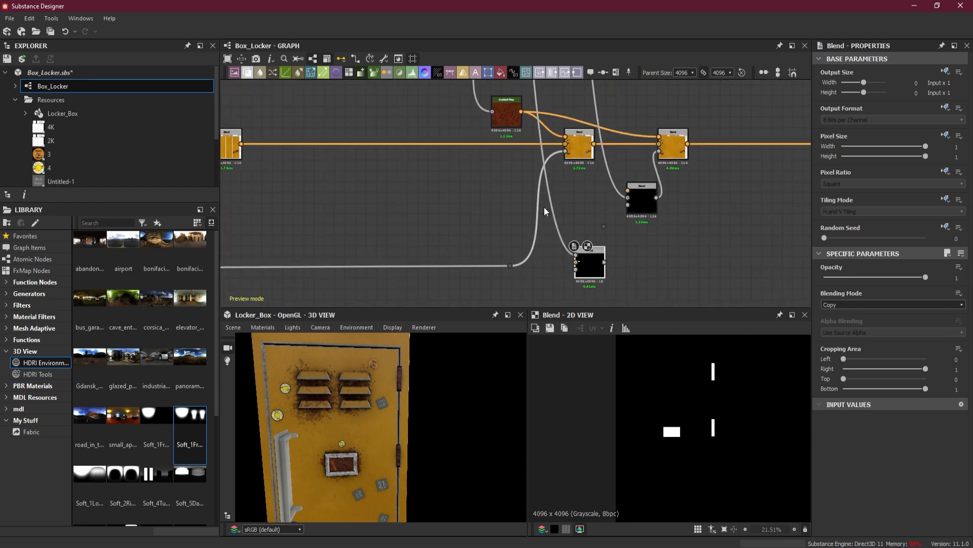
drag(565, 151, 577, 263)
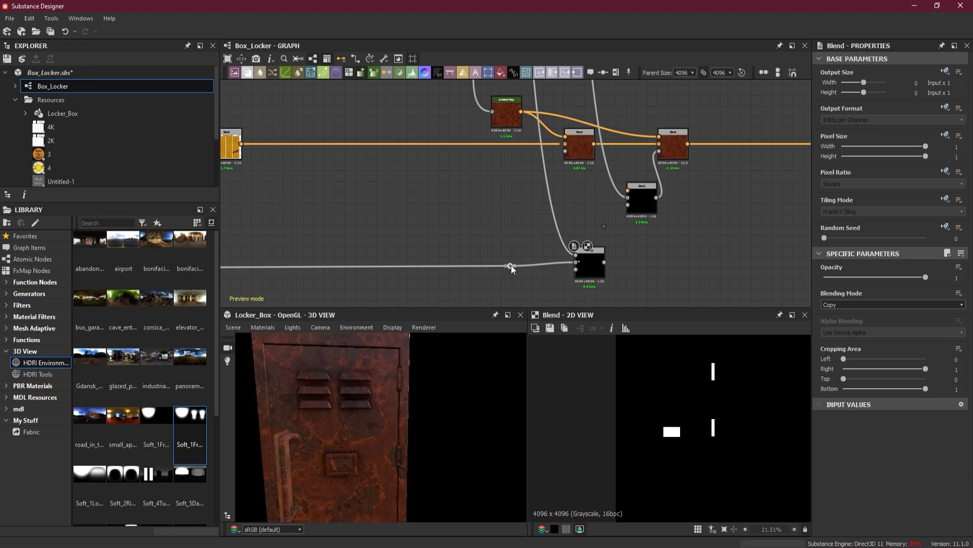
drag(591, 268, 506, 273)
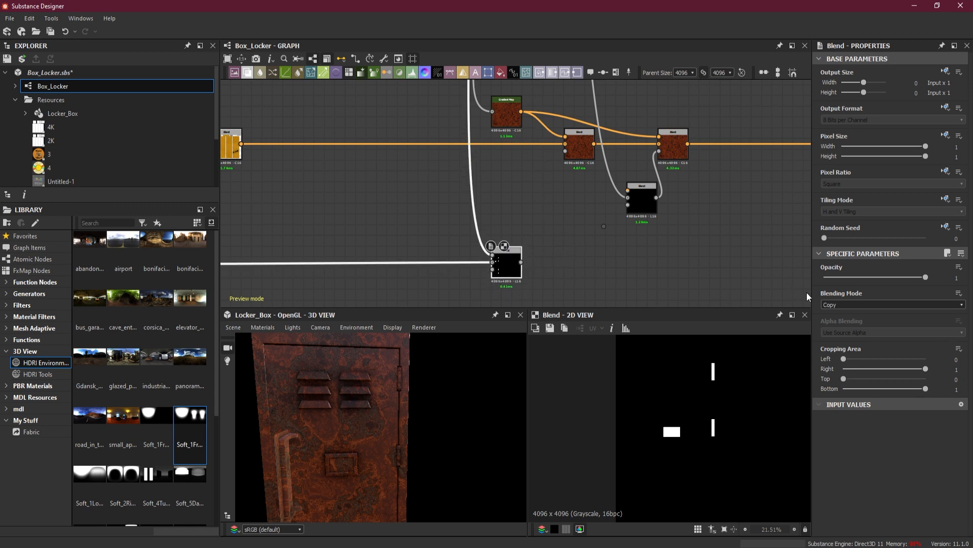
Step: Set the mask Blend's blending mode to Subtract and connect its output to the albedo rust Blend's Opacity
click(858, 304)
click(851, 327)
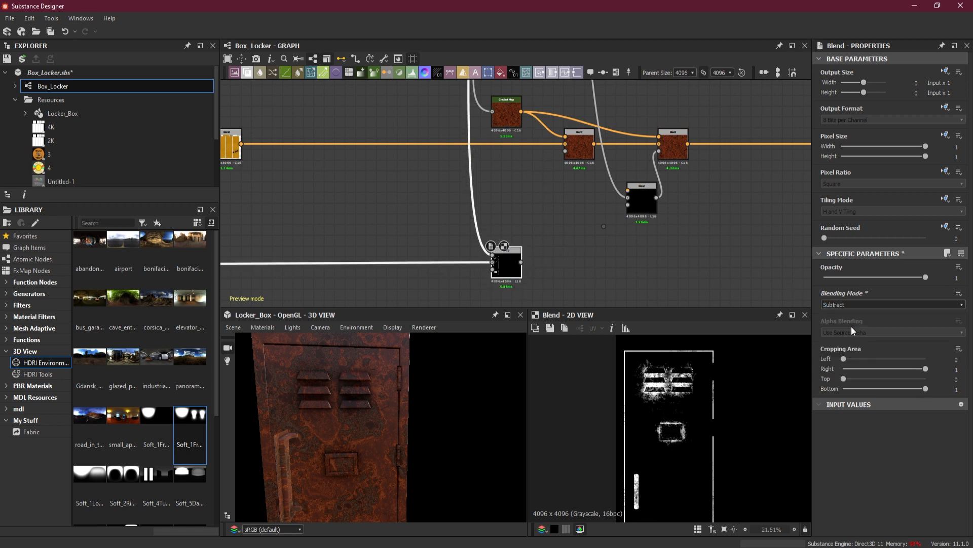
scroll(525, 230, up, 2)
drag(519, 276, 581, 118)
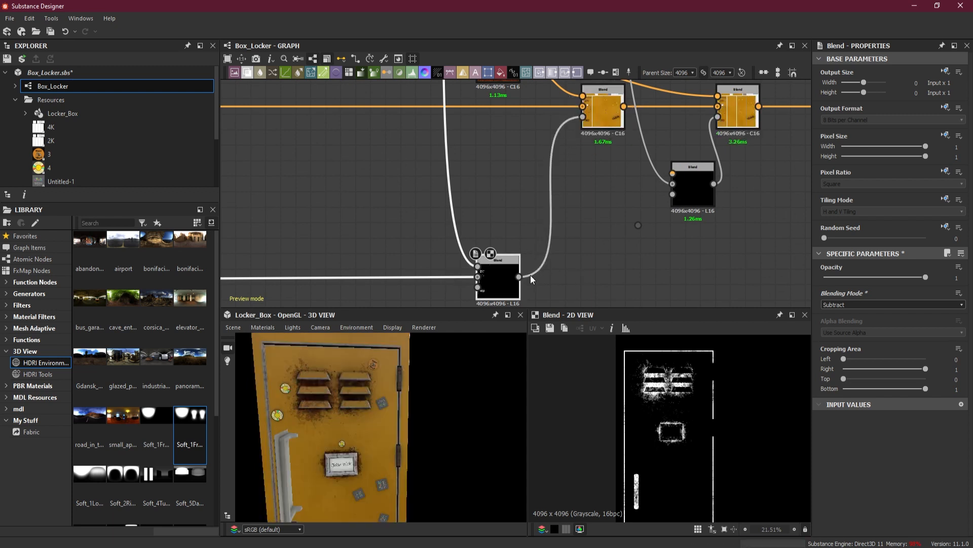
click(694, 189)
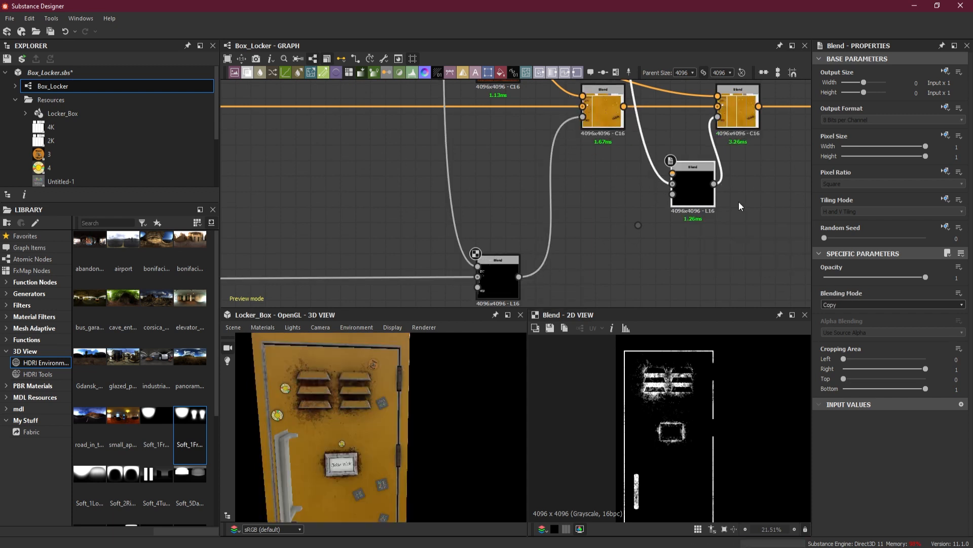
scroll(738, 202, down, 3)
scroll(683, 272, down, 4)
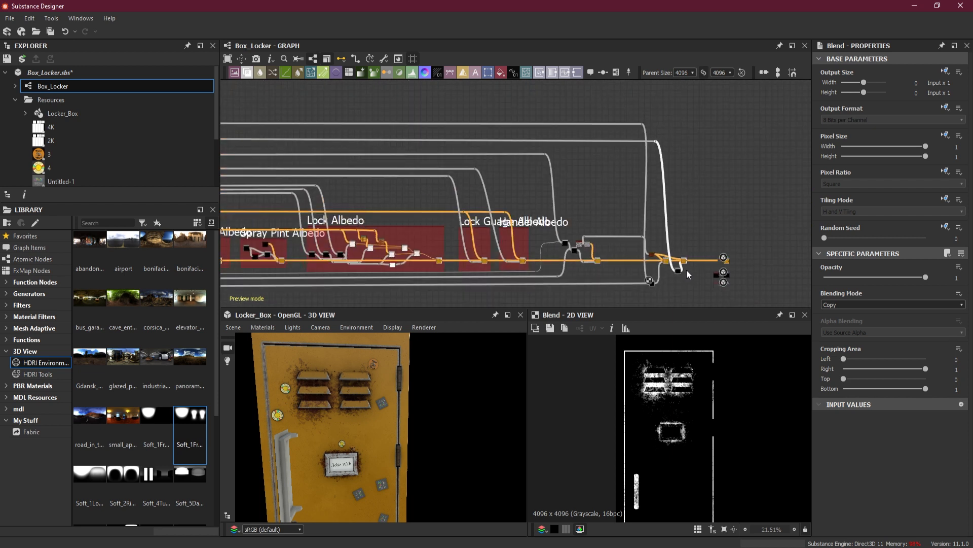
scroll(687, 269, up, 2)
scroll(688, 270, down, 1)
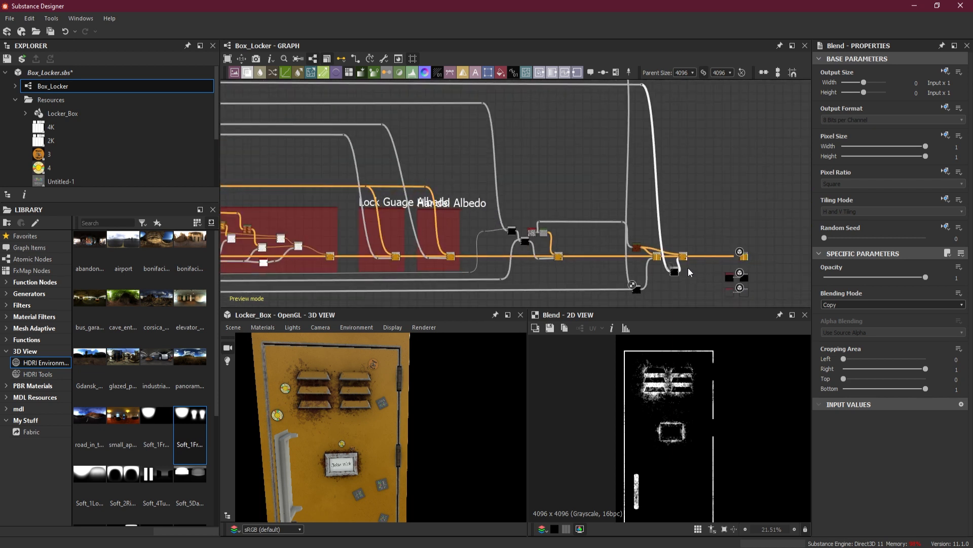
key(Delete)
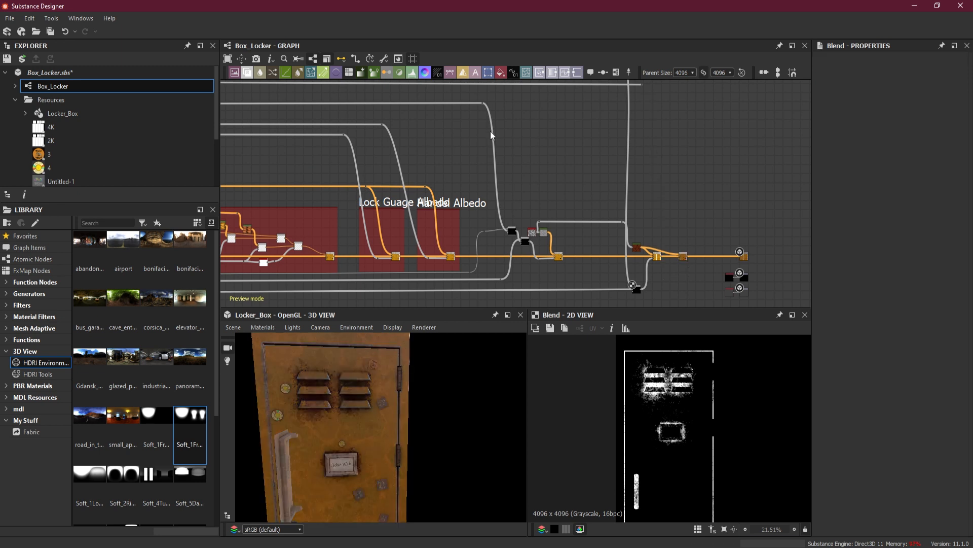
middle_drag(576, 140, 587, 212)
drag(661, 148, 647, 162)
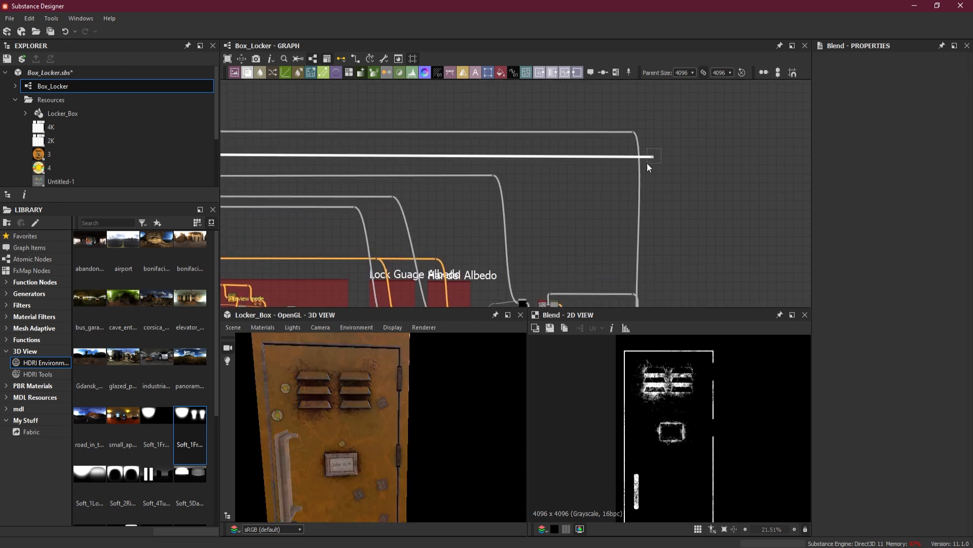
middle_drag(675, 215, 661, 161)
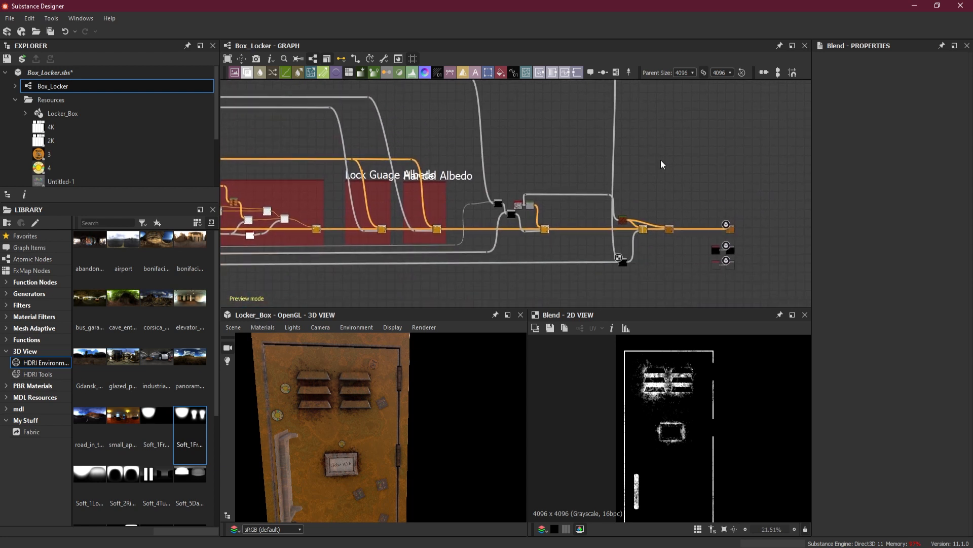
scroll(558, 186, down, 4)
middle_drag(412, 189, 666, 187)
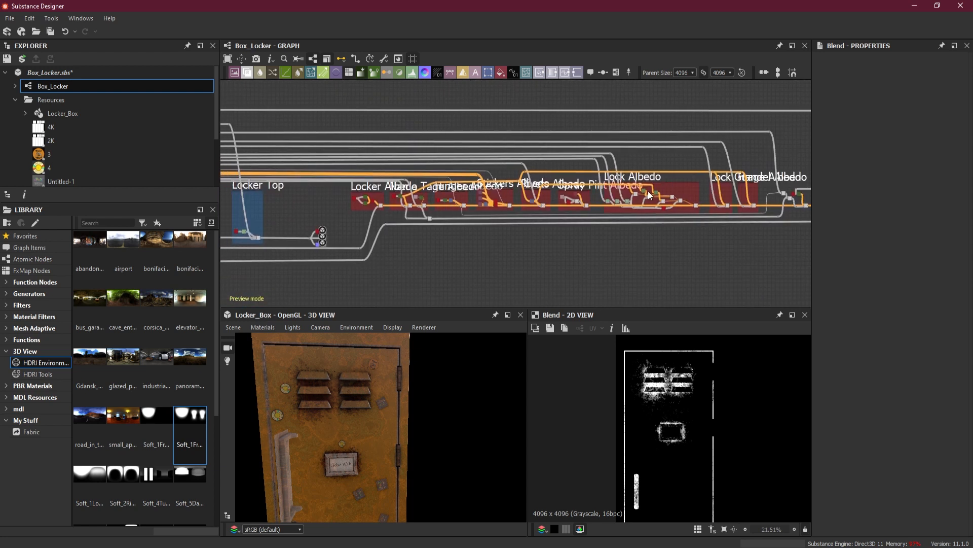
scroll(474, 194, down, 3)
middle_drag(318, 214, 739, 181)
middle_drag(685, 121, 620, 139)
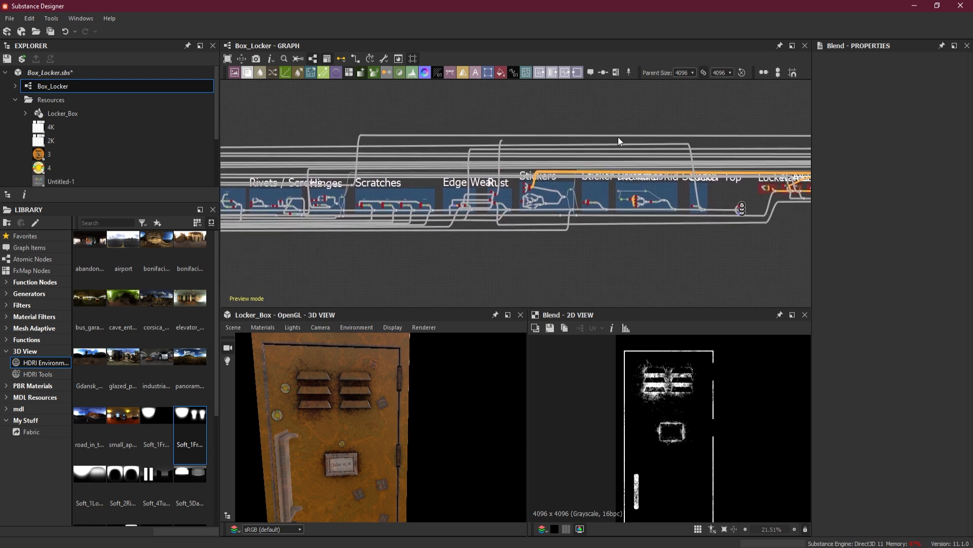
scroll(619, 136, up, 3)
scroll(671, 151, up, 2)
scroll(521, 137, up, 2)
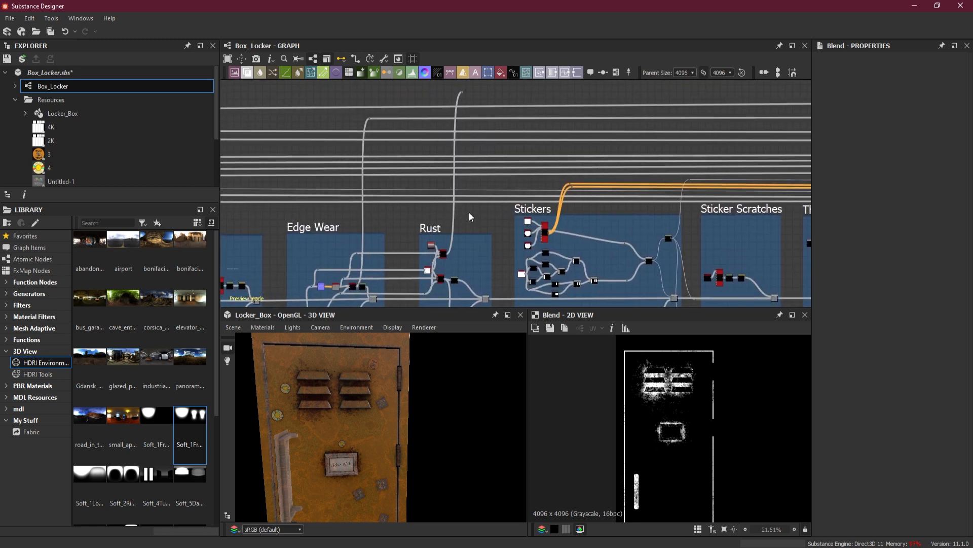
key(ctrl+z)
scroll(558, 204, down, 3)
middle_drag(569, 206, 234, 206)
scroll(639, 205, up, 2)
middle_drag(639, 204, 278, 206)
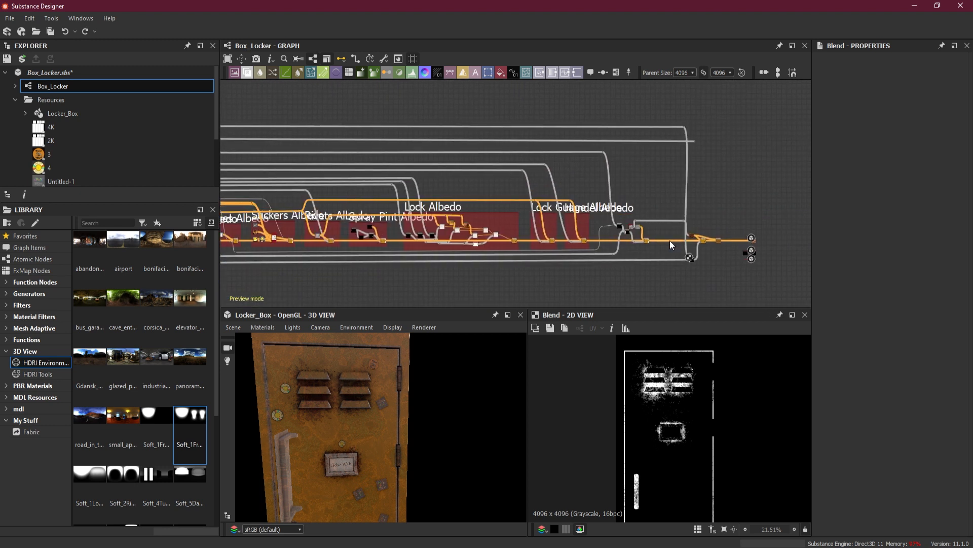
scroll(711, 238, up, 4)
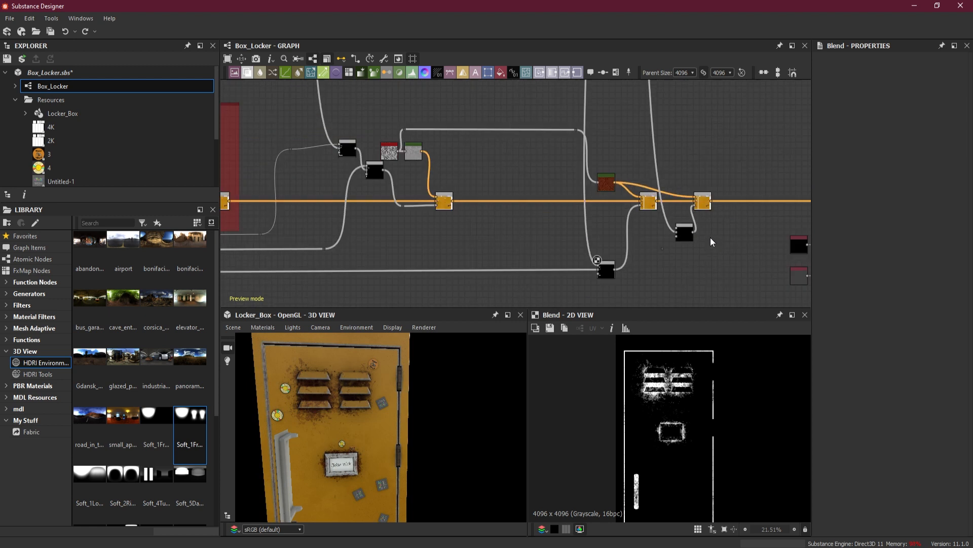
Step: Delete the stray dot node and move the second mask Blend down beside the first mask Blend
middle_drag(700, 253, 649, 210)
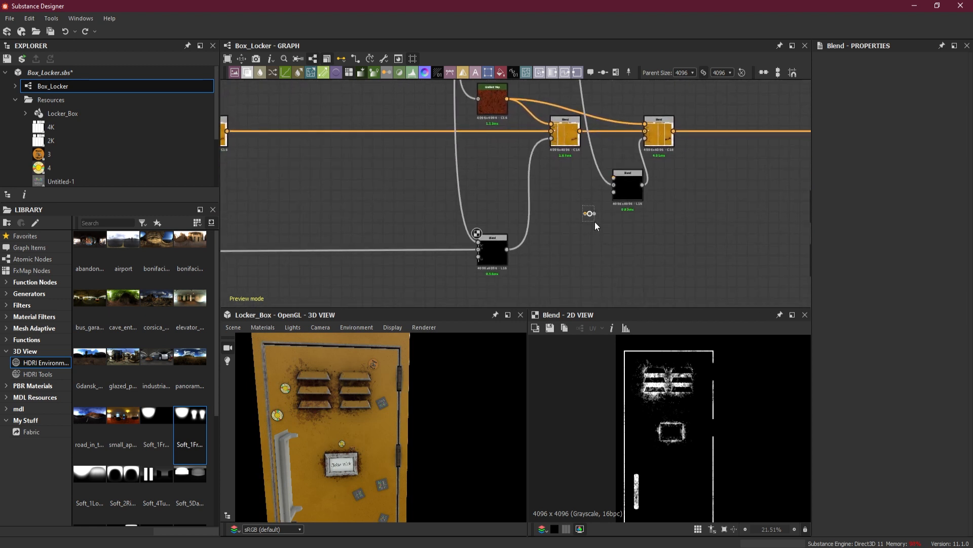
key(Delete)
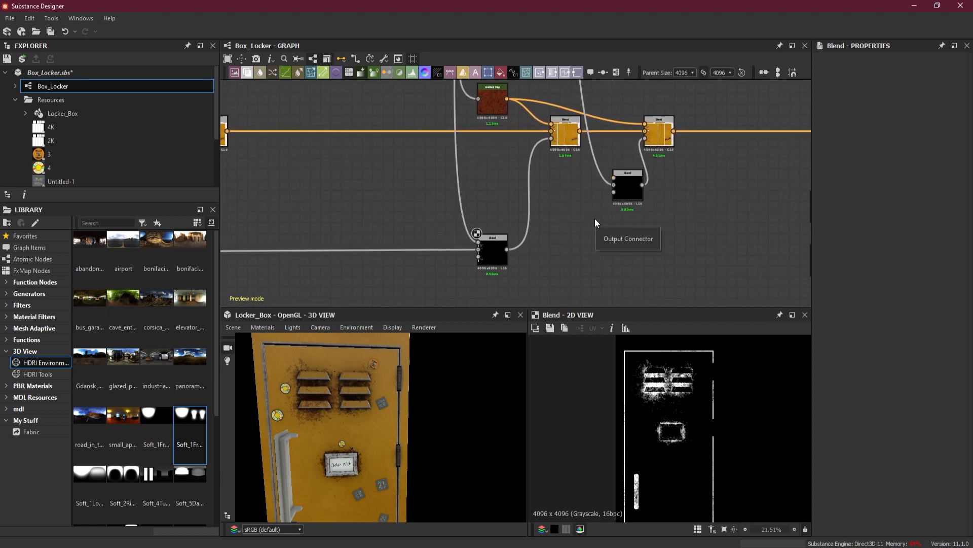
drag(622, 196, 619, 249)
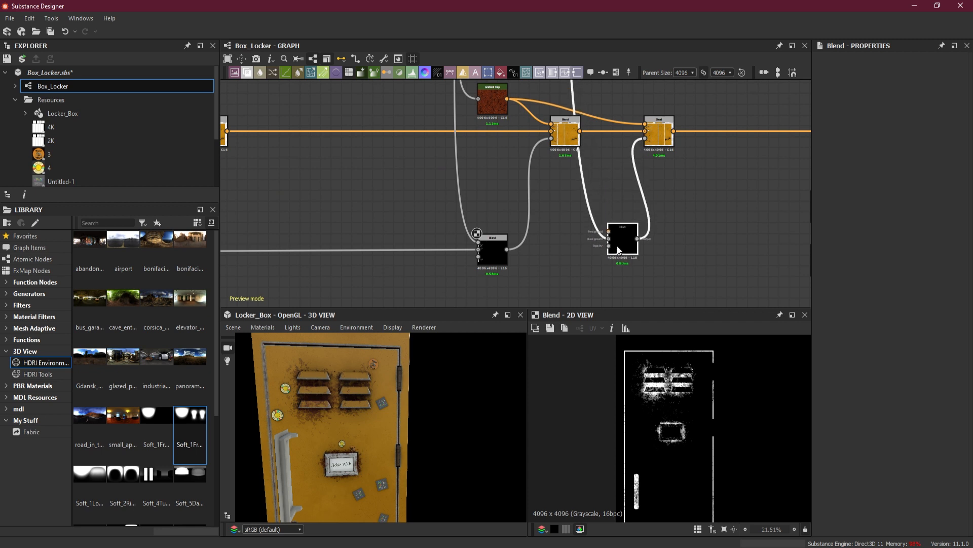
scroll(542, 254, up, 3)
middle_drag(567, 212, 590, 199)
Step: Add a dot on the combined mask link feeding the first Subtract Blend, and connect it to the second mask Blend's Foreground
click(493, 239)
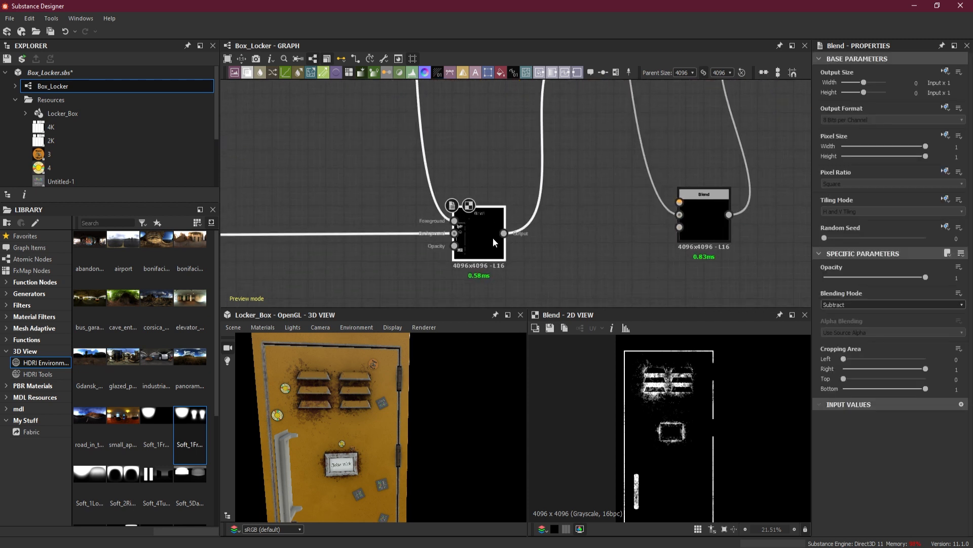
scroll(573, 225, down, 1)
scroll(573, 226, down, 5)
middle_drag(568, 217, 573, 241)
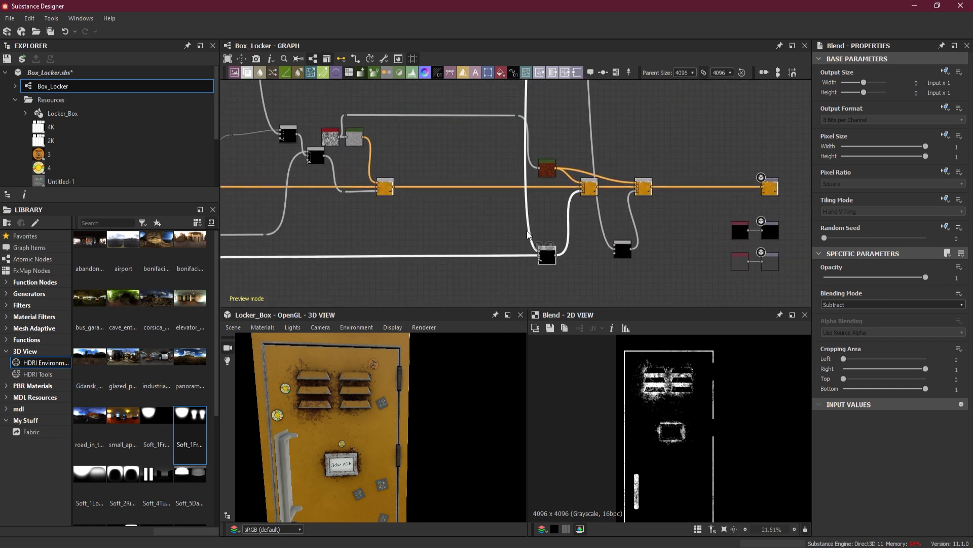
scroll(531, 233, up, 3)
alt+click(528, 226)
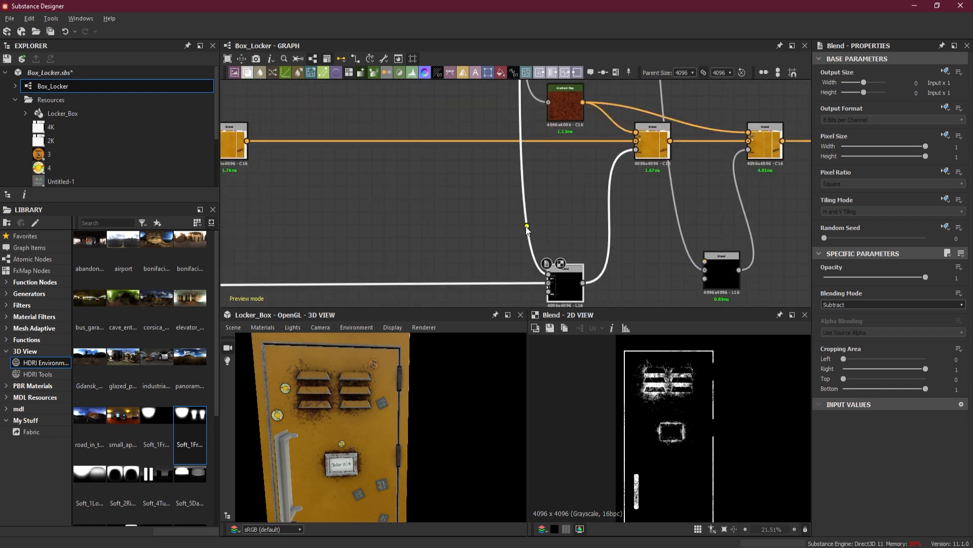
drag(533, 226, 705, 262)
Step: Set the second mask Blend's blending mode to Subtract
click(717, 265)
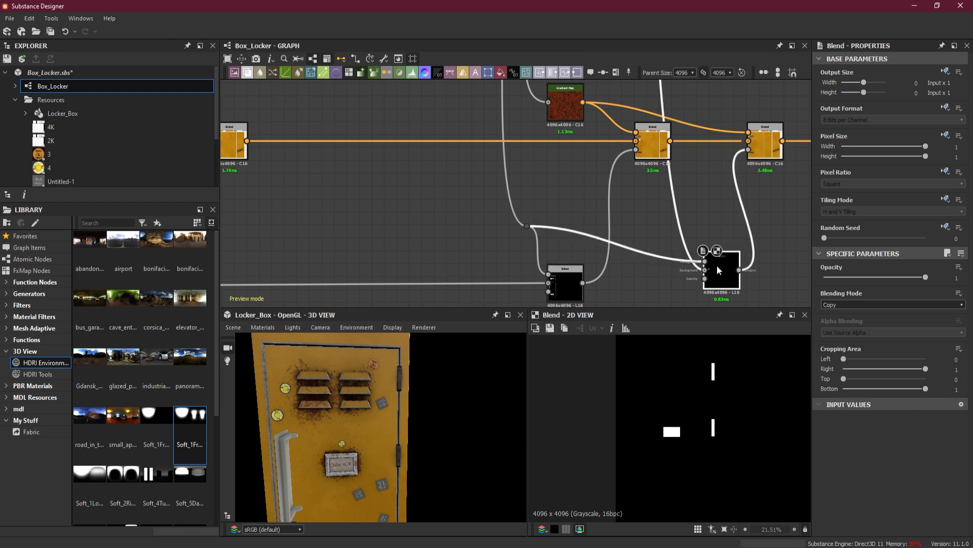
middle_drag(770, 283, 663, 262)
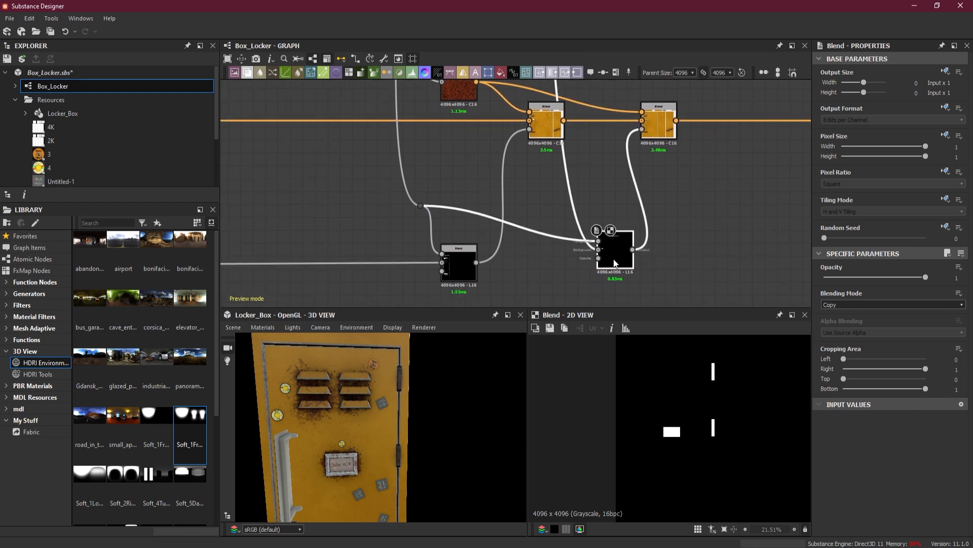
click(866, 303)
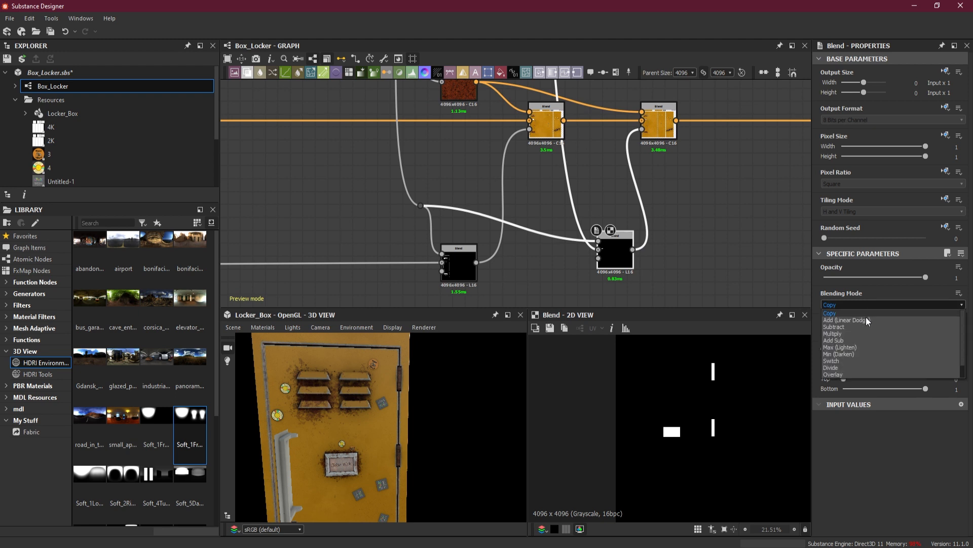
click(864, 324)
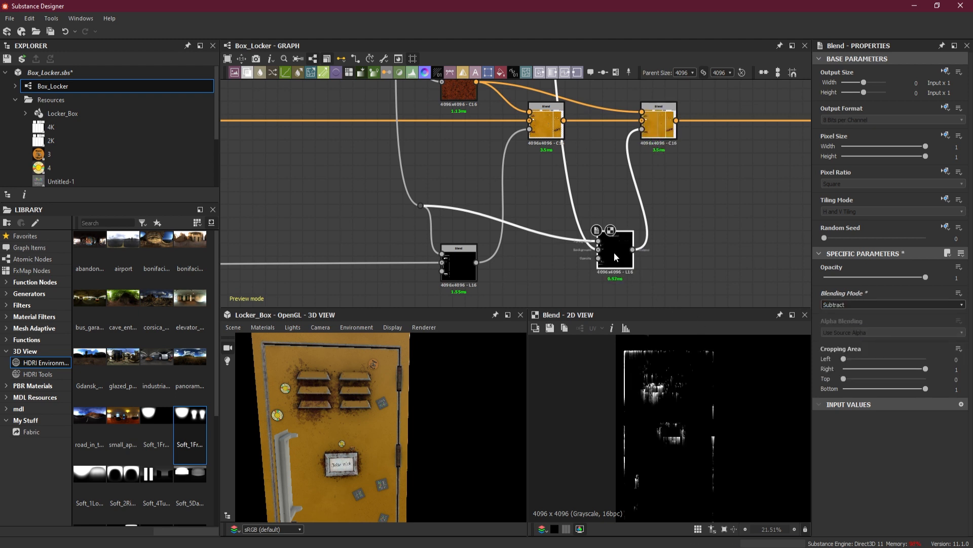
Step: Examine the name tag plate, vents and hinges on the 3D locker for remaining rust
drag(317, 427, 335, 427)
scroll(369, 412, up, 4)
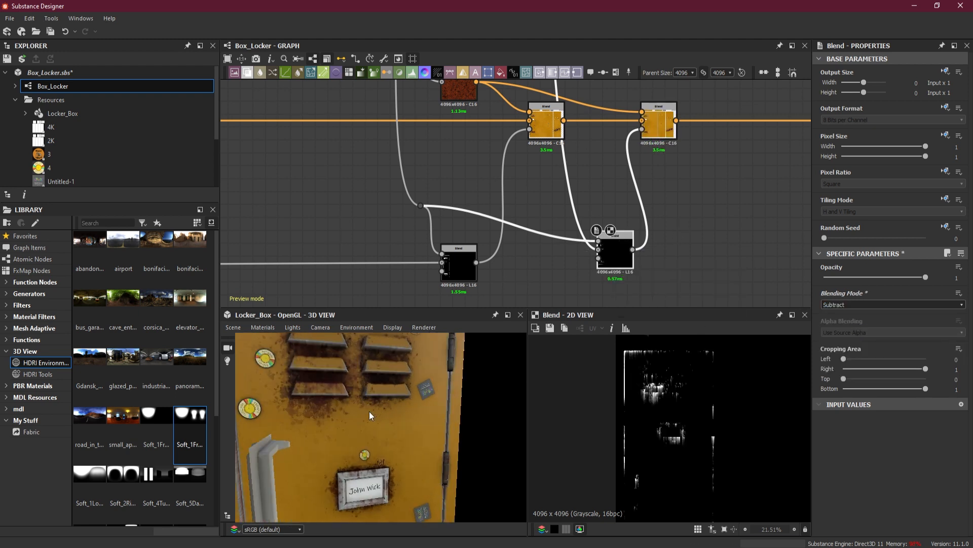
scroll(373, 412, up, 6)
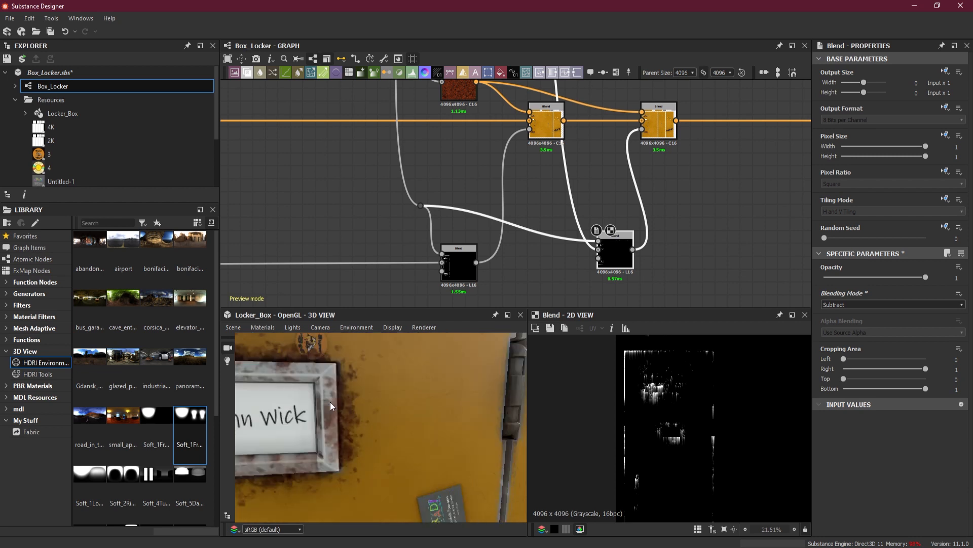
alt+drag(330, 402, 338, 403)
scroll(391, 384, down, 7)
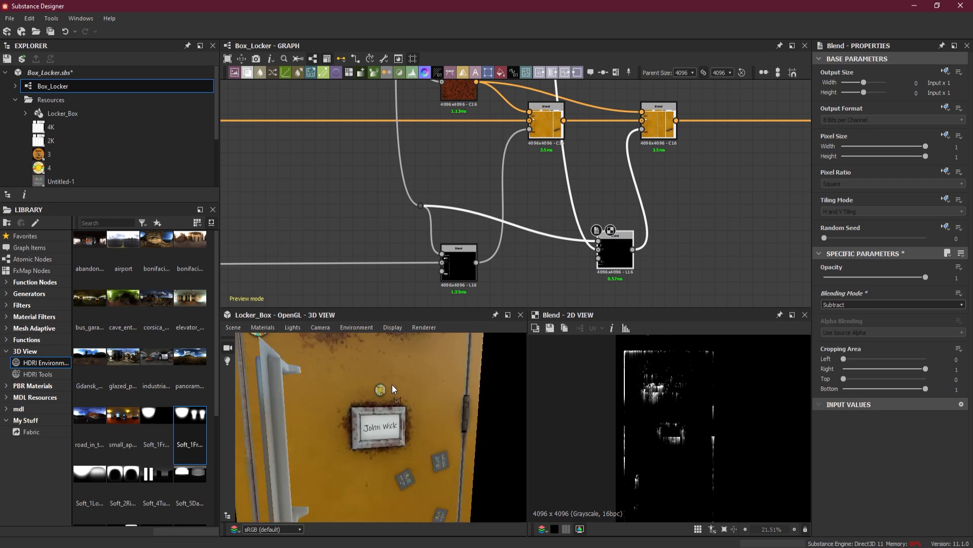
middle_drag(403, 400, 392, 410)
scroll(387, 411, up, 5)
scroll(385, 413, up, 5)
scroll(395, 412, down, 7)
alt+middle_drag(389, 400, 386, 435)
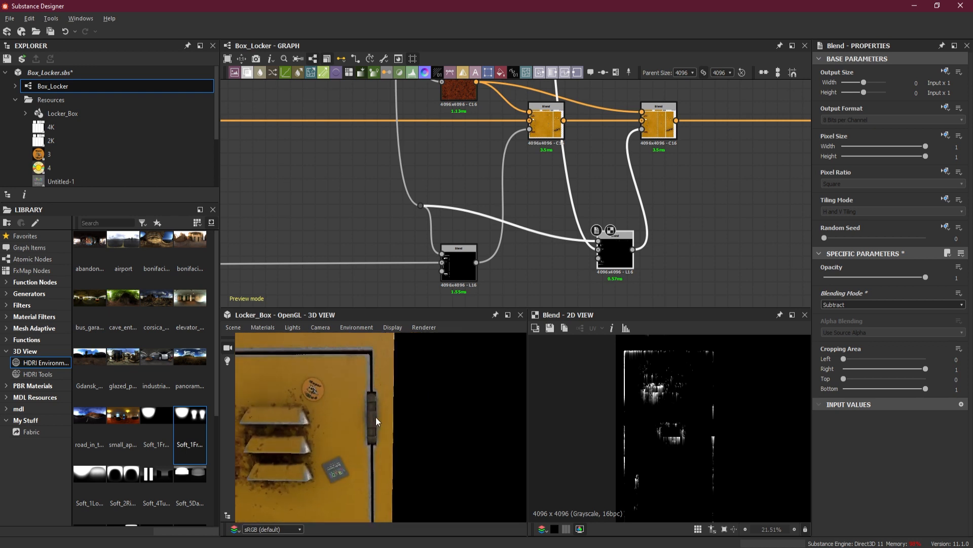
scroll(378, 415, up, 6)
scroll(330, 429, down, 5)
middle_drag(326, 433, 338, 421)
Step: Inspect the locker's side and top edges in the 3D view, and save the Box_Locker package
scroll(341, 417, down, 4)
drag(350, 431, 382, 415)
scroll(360, 433, down, 6)
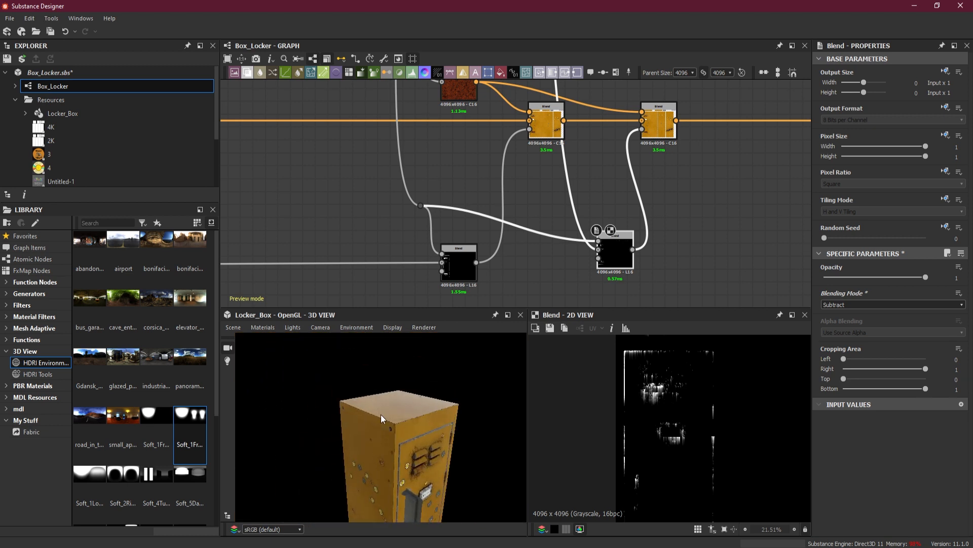
scroll(391, 412, up, 8)
scroll(432, 415, down, 10)
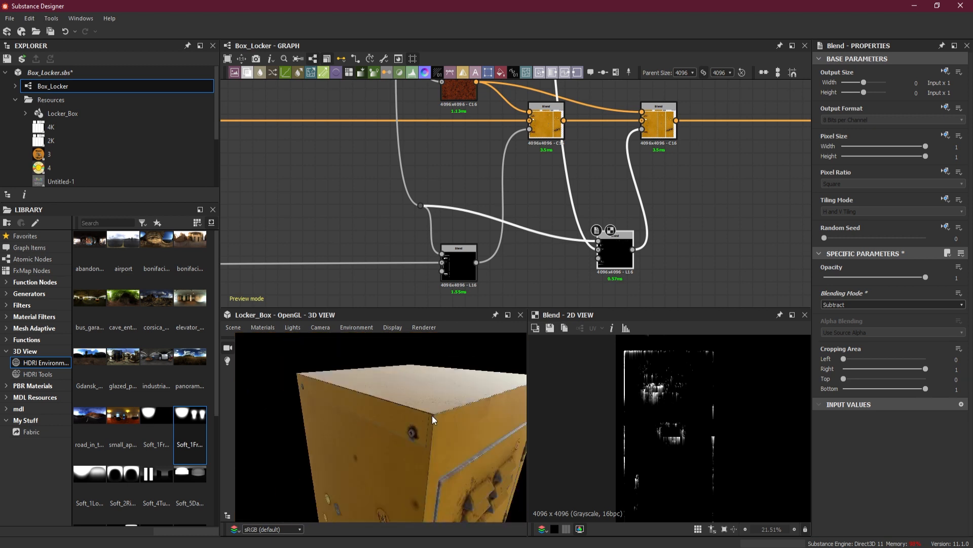
middle_drag(415, 452, 417, 411)
scroll(418, 413, down, 2)
drag(418, 412, 402, 464)
click(50, 31)
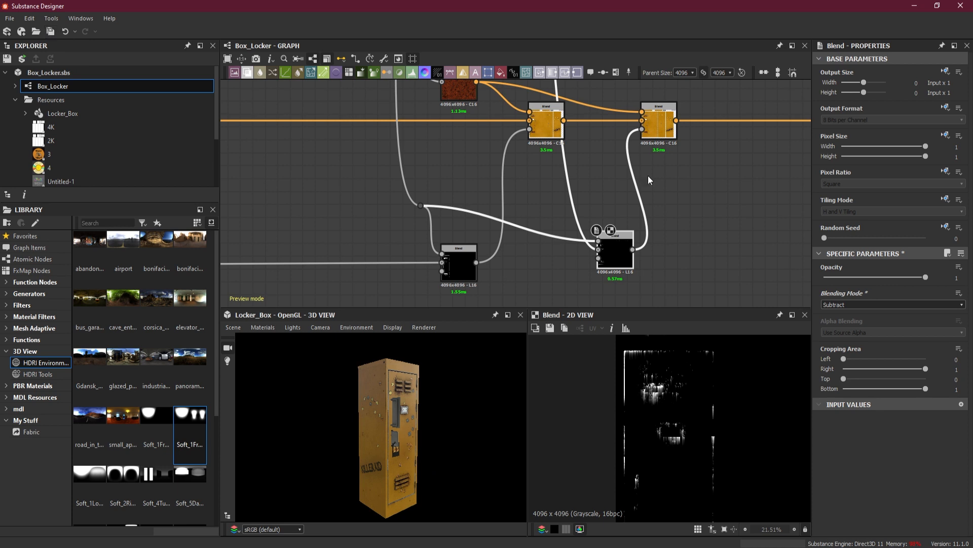
Step: Add a frame around the mask Blends, noise, Gradient Map and albedo Blend after the Handel Albedo frame, and extend it upward
scroll(647, 179, down, 6)
middle_drag(616, 183, 659, 241)
scroll(684, 208, up, 6)
scroll(562, 210, up, 1)
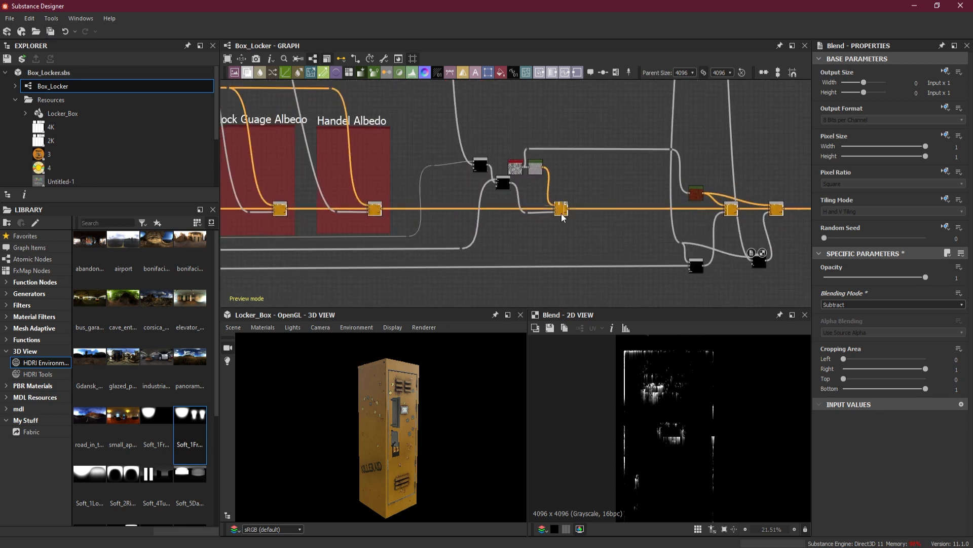
drag(414, 122, 584, 221)
right_click(563, 210)
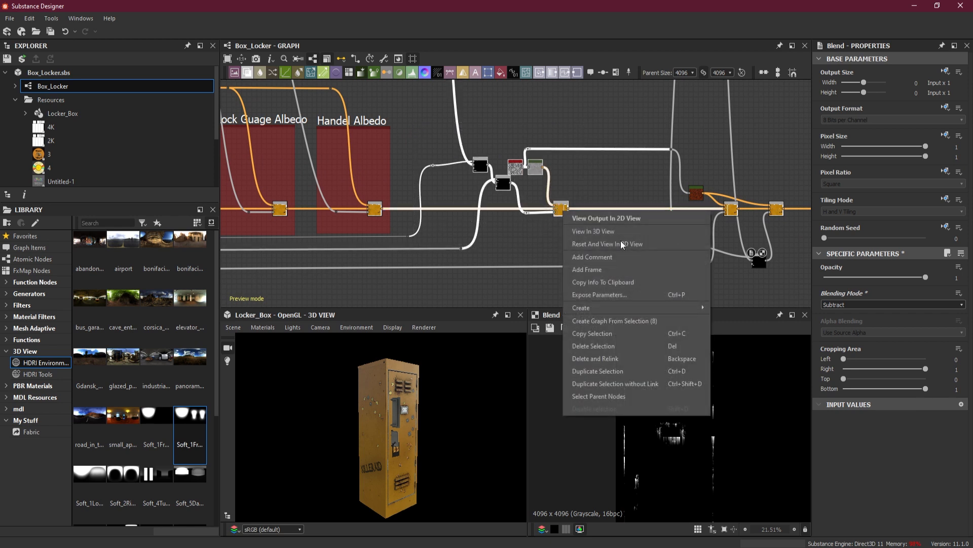
click(619, 267)
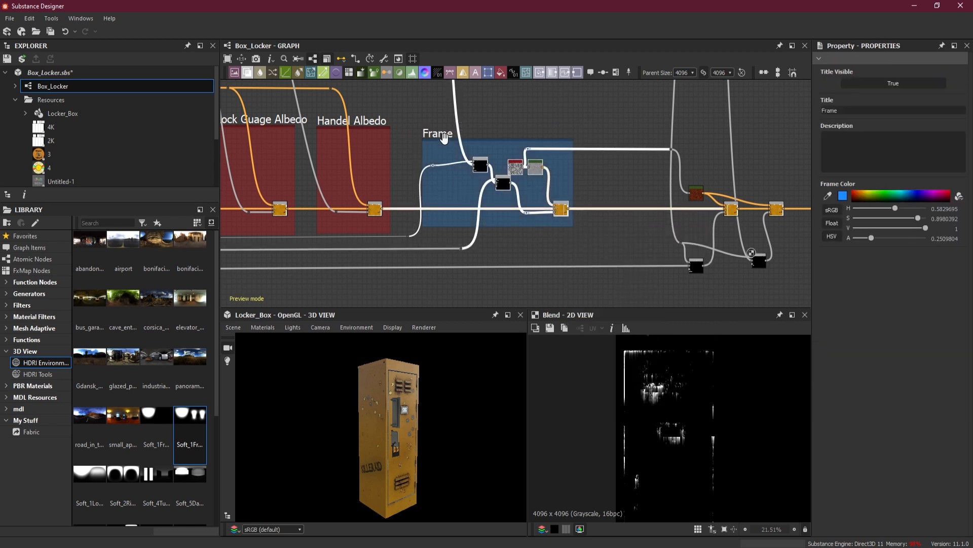
scroll(446, 146, up, 4)
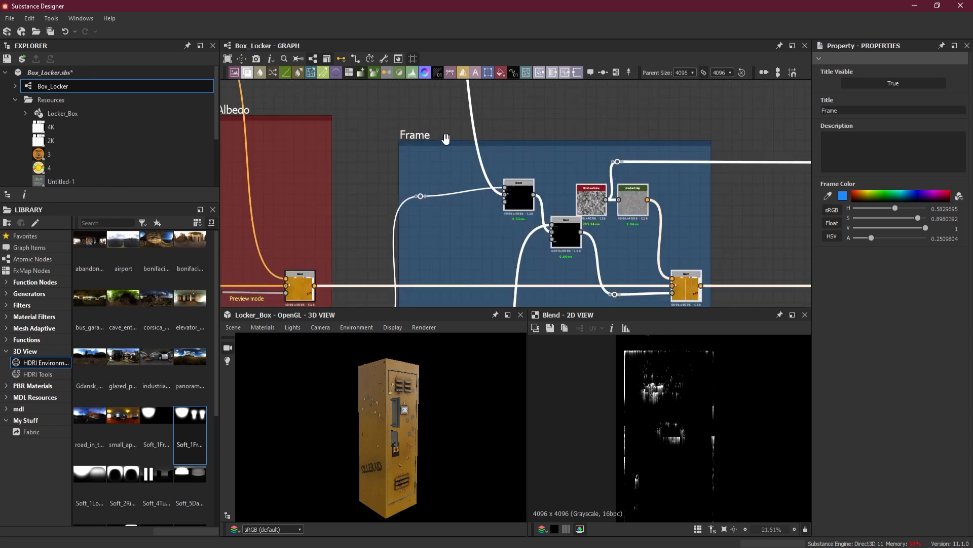
drag(446, 141, 448, 117)
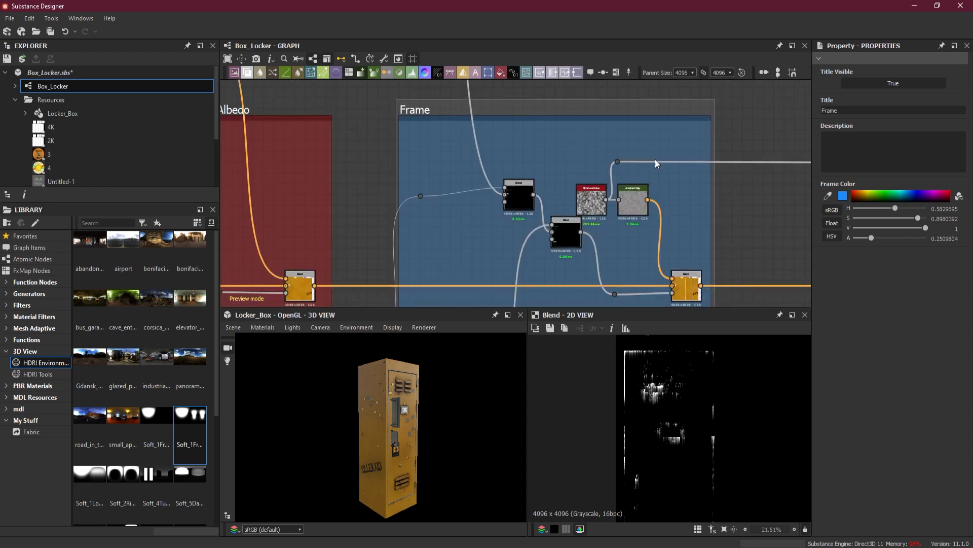
Step: Color the new frame red and display the output of its albedo Blend in the 2D view
click(857, 195)
middle_drag(750, 199, 724, 141)
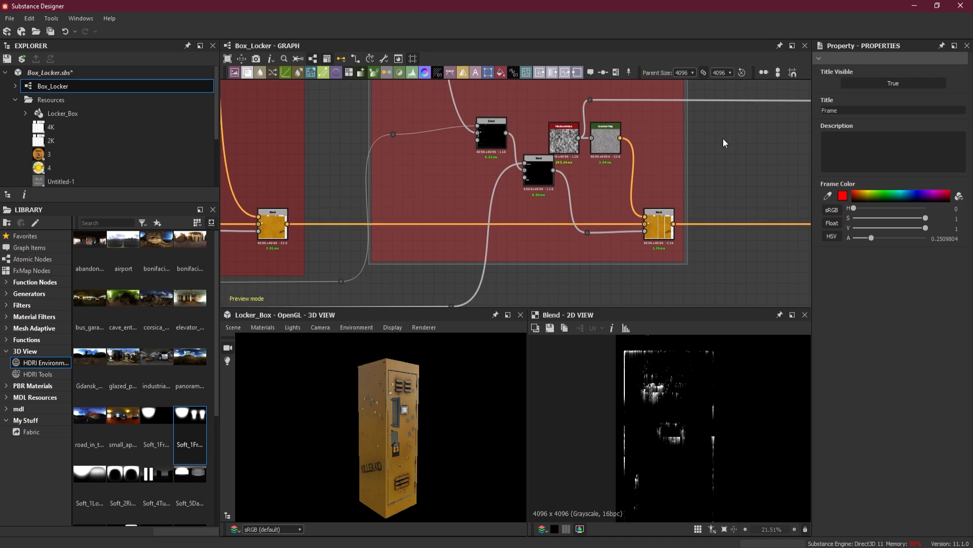
scroll(722, 141, down, 2)
double_click(670, 213)
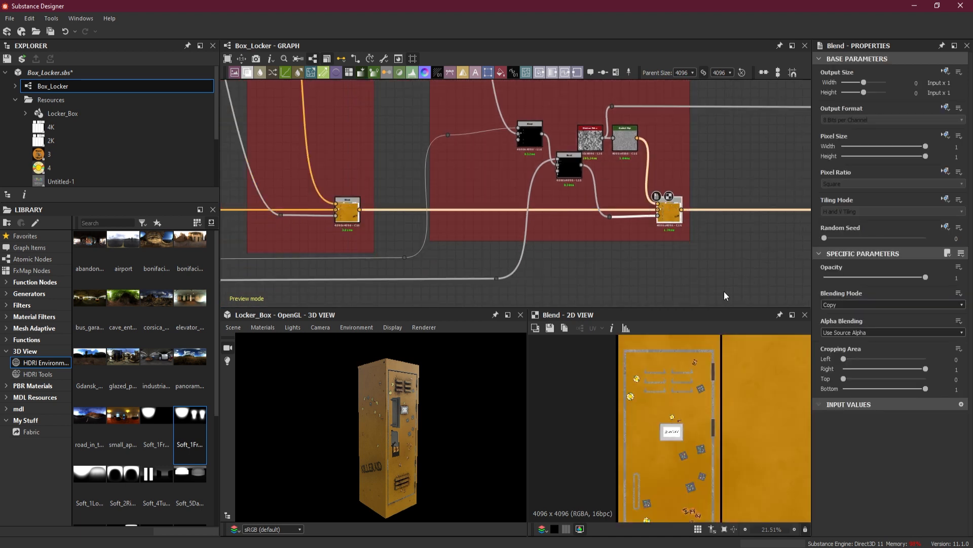
Step: Title the red frame around the mask Blends, noise and Gradient Map "Edgewear Albedo"
middle_drag(721, 247, 713, 283)
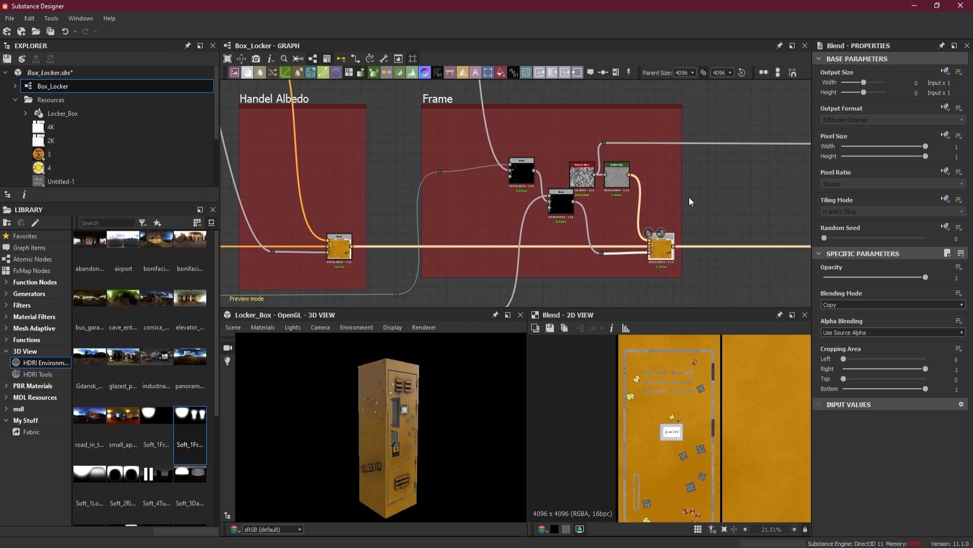
click(438, 99)
click(839, 108)
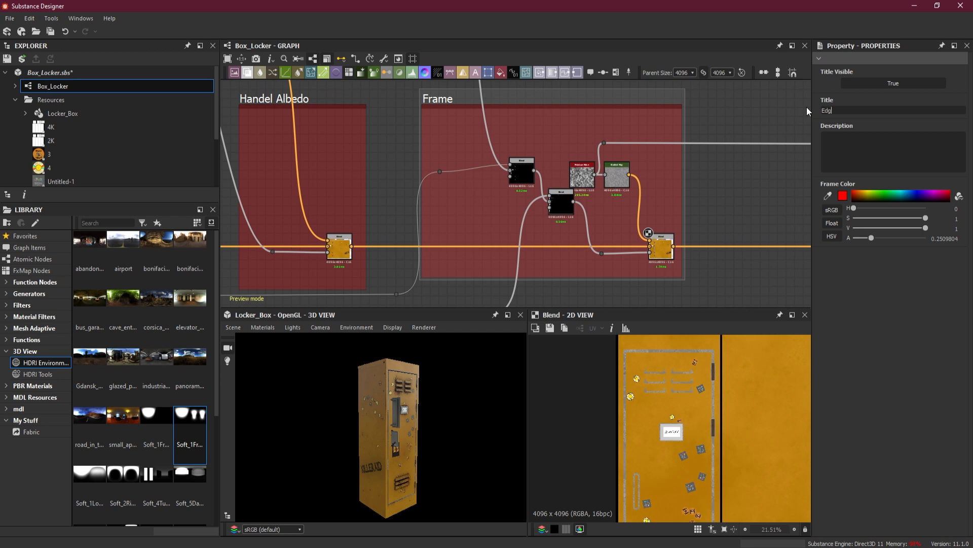
text(Edgewear Albedo)
key(Return)
middle_drag(661, 135, 459, 126)
scroll(467, 174, down, 3)
middle_drag(559, 187, 546, 187)
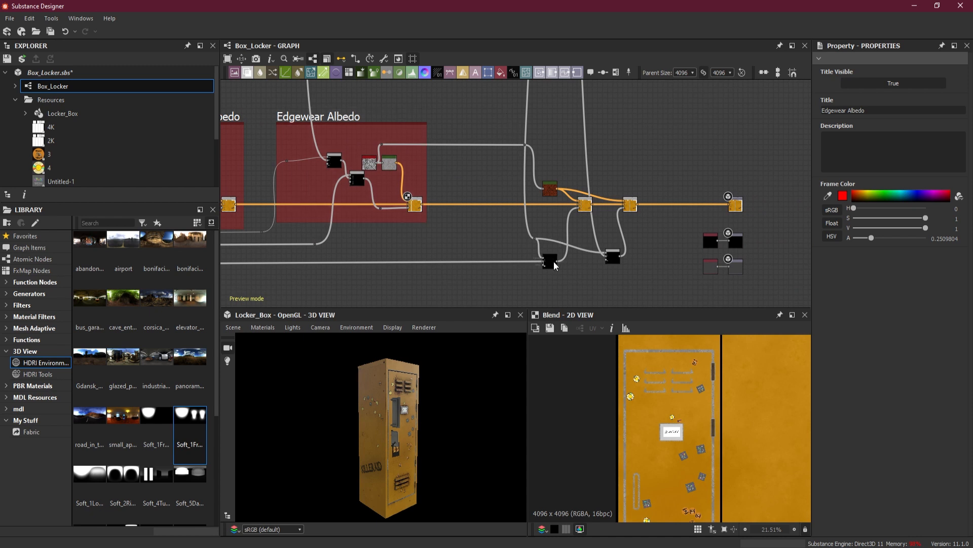
scroll(553, 261, down, 2)
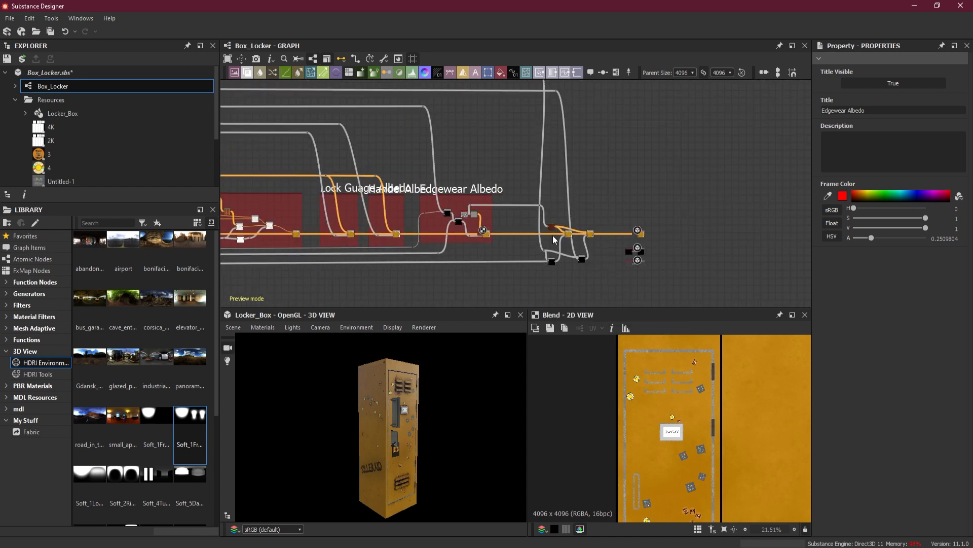
scroll(553, 236, up, 2)
drag(554, 292, 554, 250)
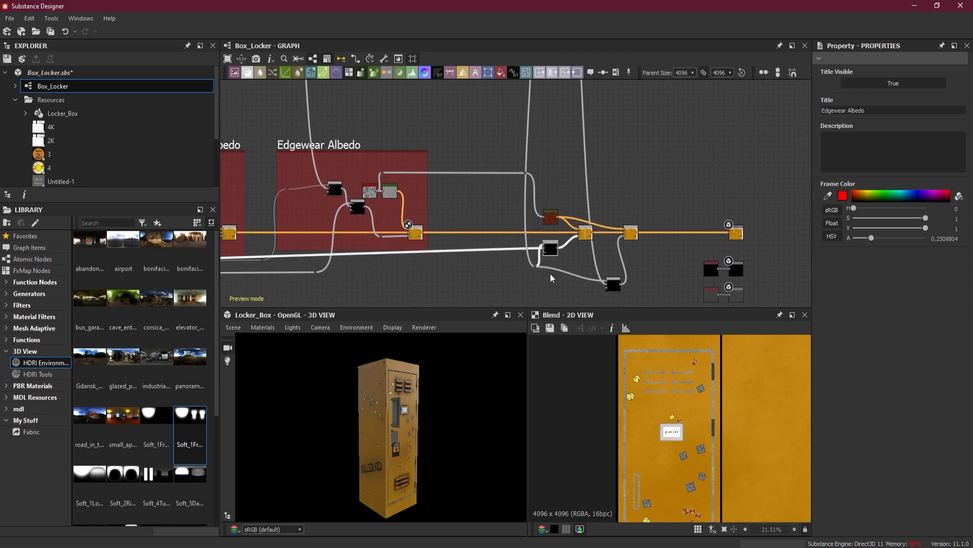
key(ctrl+z)
Step: Reroute the lowest mask link through two added dots beneath the Edgewear Albedo frame, and raise its Blend to just below the rust node
scroll(716, 206, down, 4)
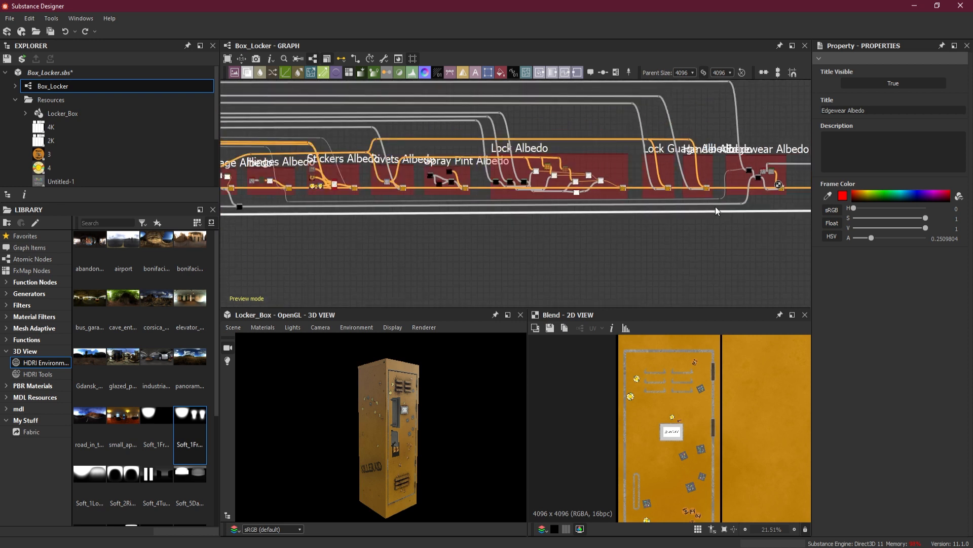
scroll(716, 206, down, 2)
scroll(756, 190, up, 6)
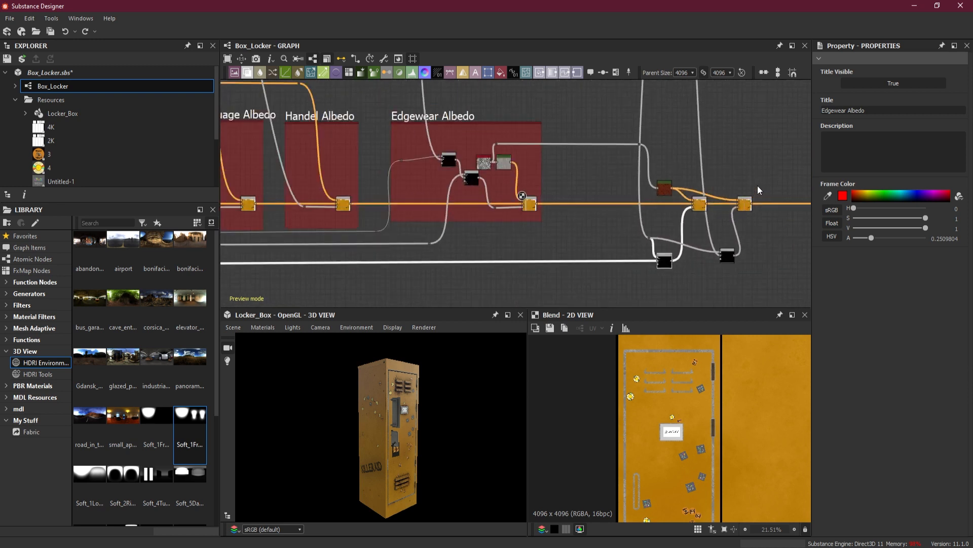
scroll(757, 185, up, 1)
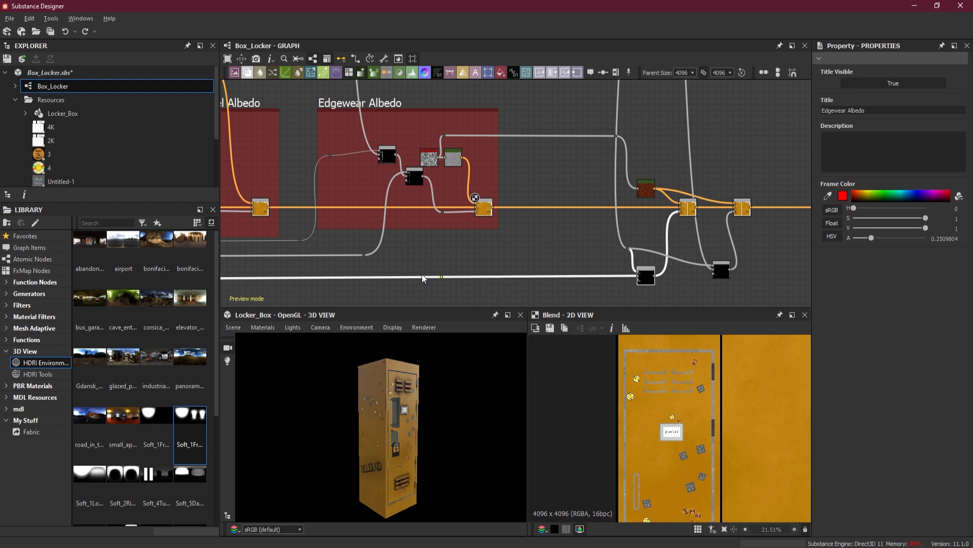
double_click(378, 275)
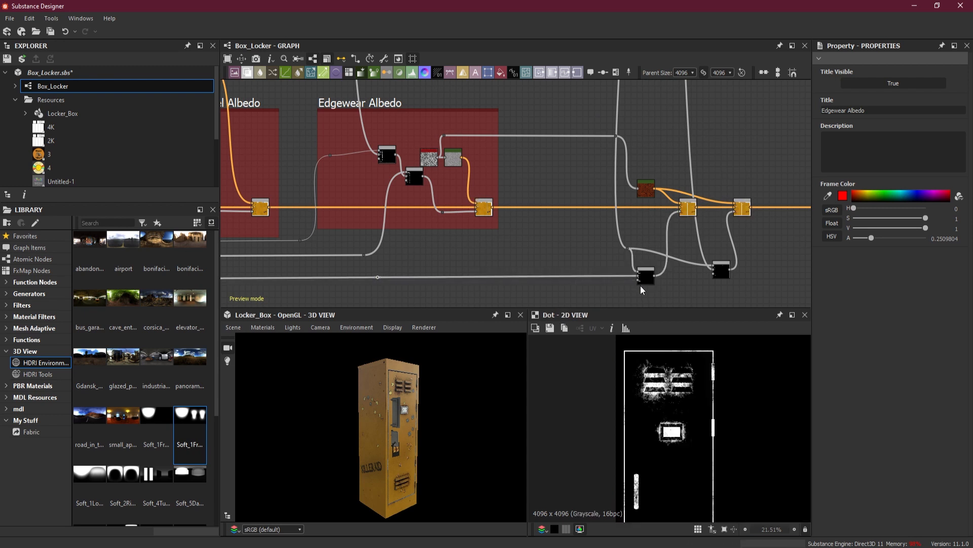
drag(648, 276, 648, 224)
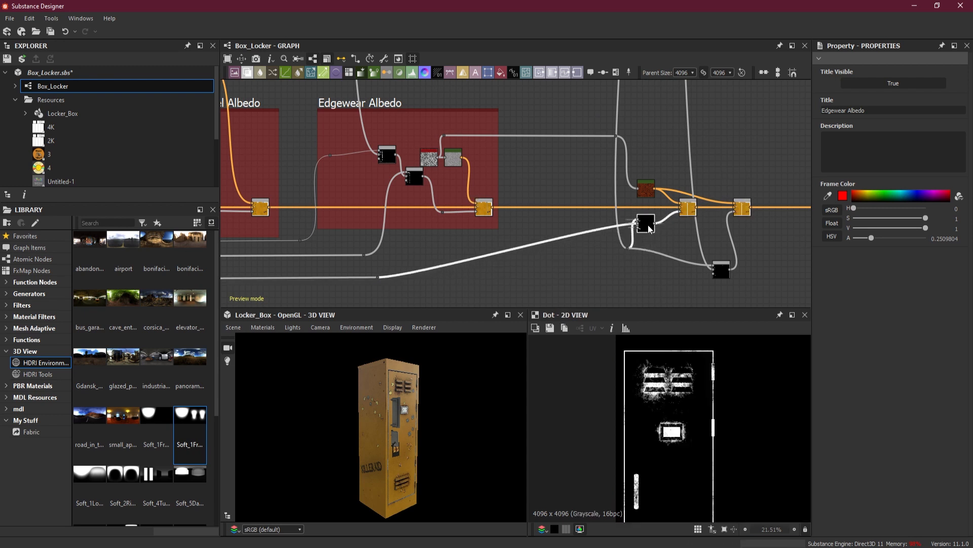
double_click(498, 252)
drag(497, 252, 423, 225)
scroll(601, 224, up, 1)
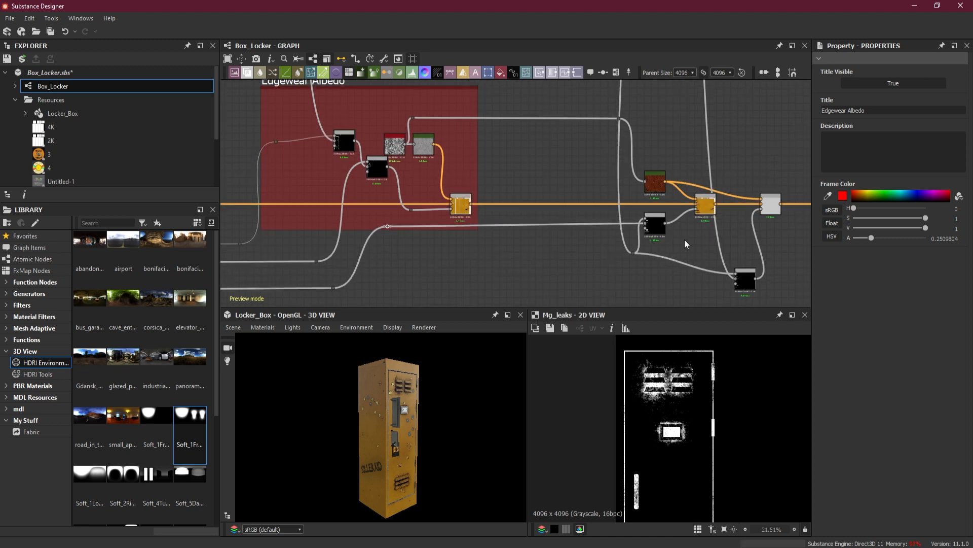
Step: Raise the second mask Blend and the shared link dot so they sit close beneath the rust and leaks albedo Blends
middle_drag(685, 241, 596, 229)
drag(656, 269, 652, 227)
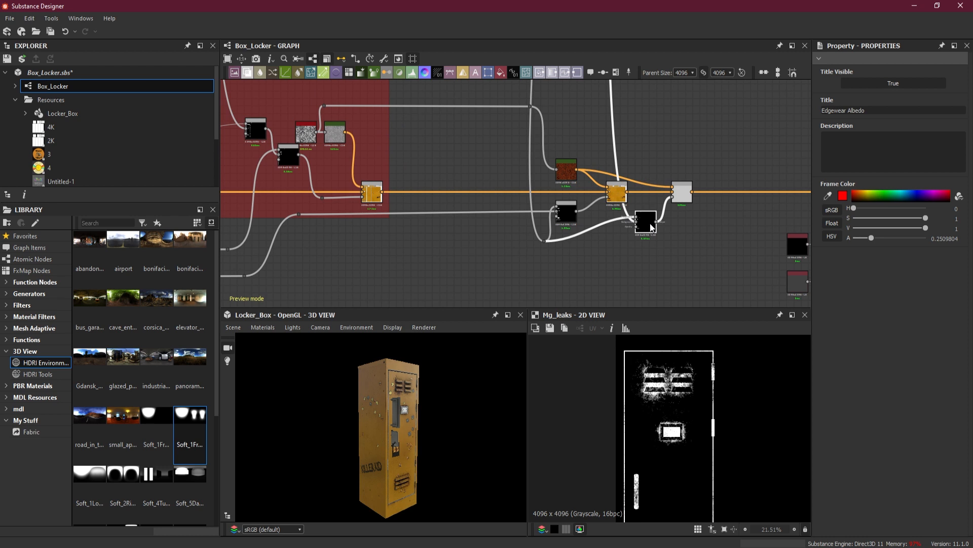
drag(544, 241, 568, 209)
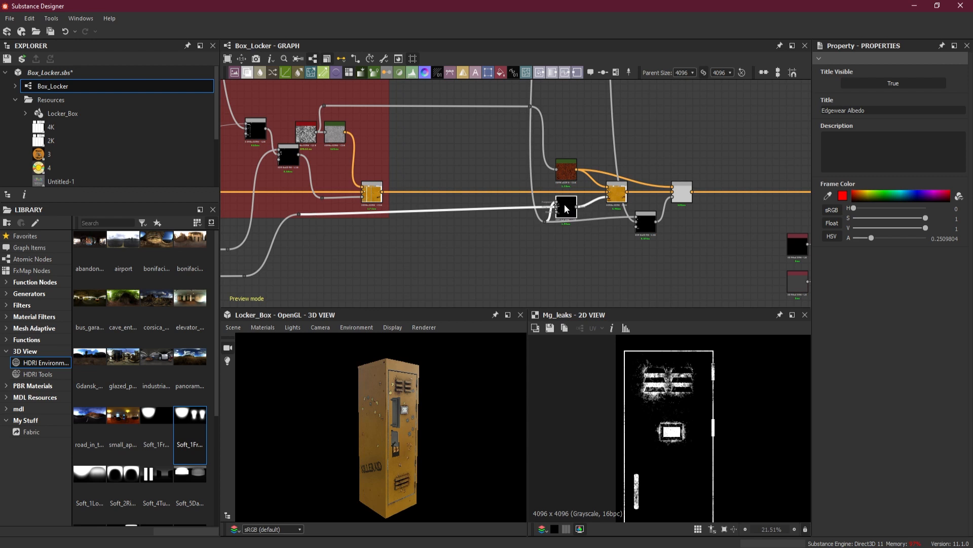
middle_drag(598, 229, 576, 262)
mouse_move(623, 255)
mouse_down()
mouse_move(624, 248)
mouse_move(624, 255)
mouse_up()
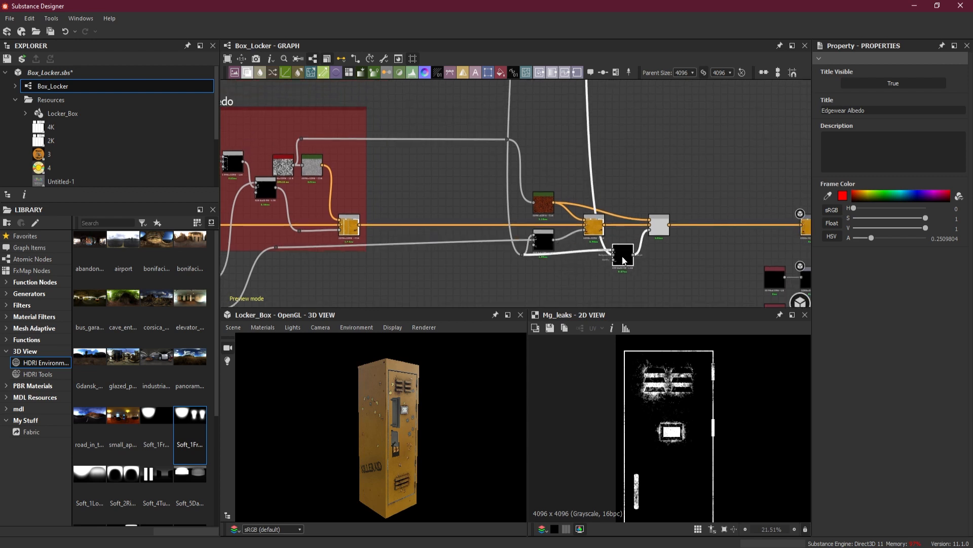
Step: Add a frame around the rust and leaks nodes, including their mask Blends and dots, and color it red
drag(461, 144, 671, 269)
right_click(657, 233)
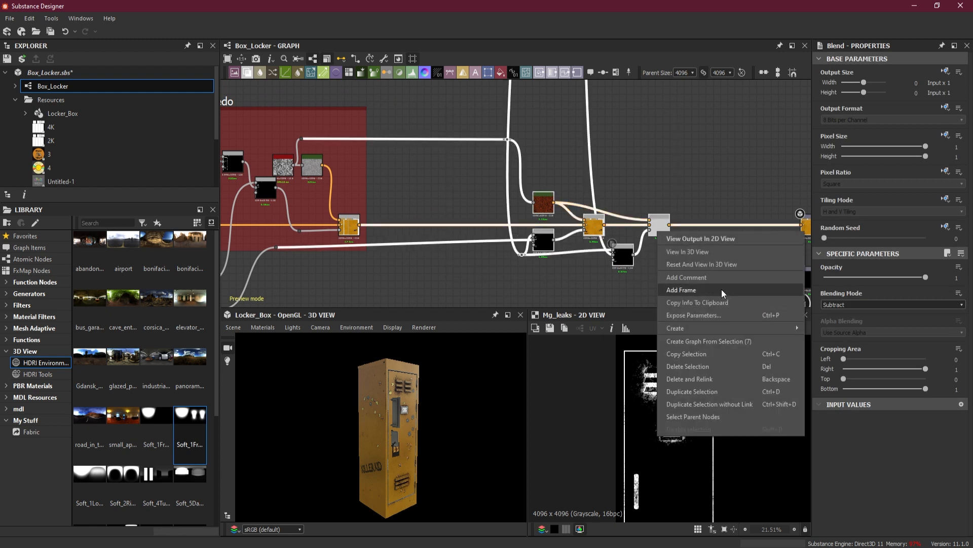
click(709, 287)
click(558, 143)
click(857, 192)
click(853, 194)
Step: Title the new frame "Rust + Leaks Albedo" and save the Box_Locker package
double_click(830, 110)
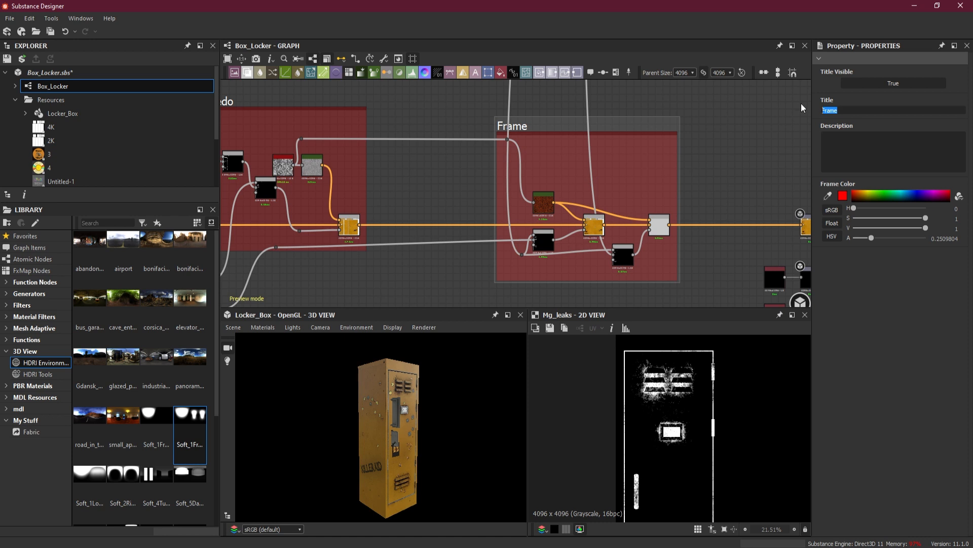
text(Rust + Leaks Albedo)
key(Return)
scroll(719, 160, down, 4)
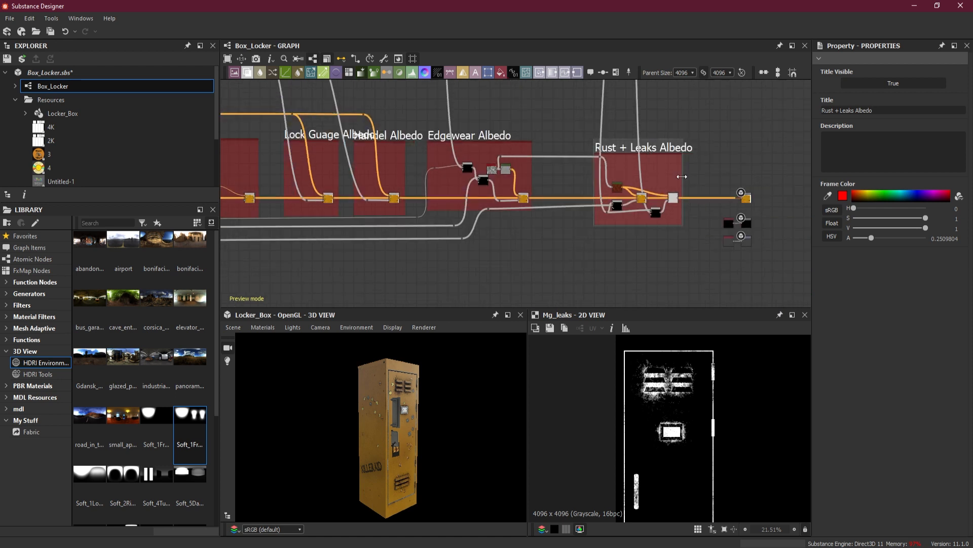
click(50, 32)
Step: Move the Metallic and Roughness outputs with their Uniform Color nodes further below the albedo chain, and save the package
scroll(437, 408, up, 5)
scroll(437, 408, down, 3)
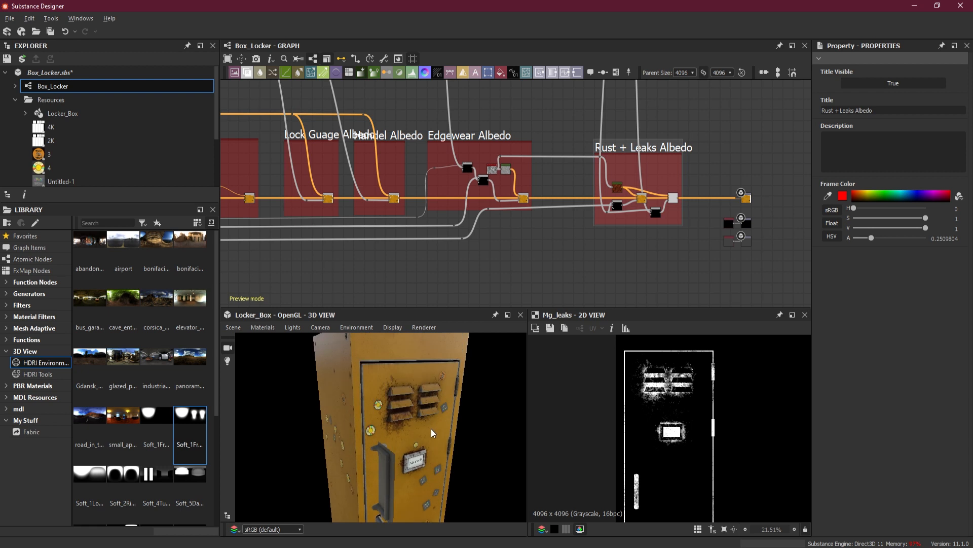
scroll(428, 423, down, 2)
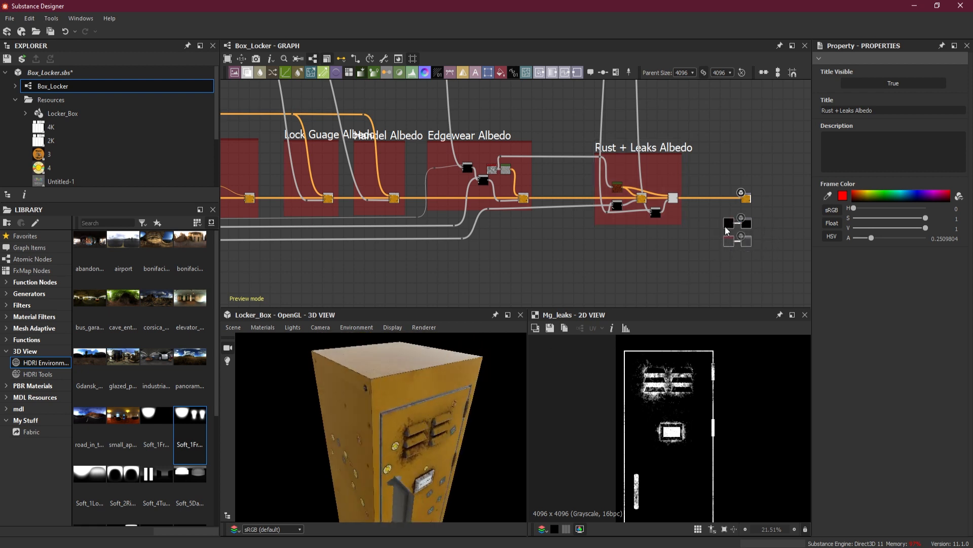
drag(730, 228, 730, 267)
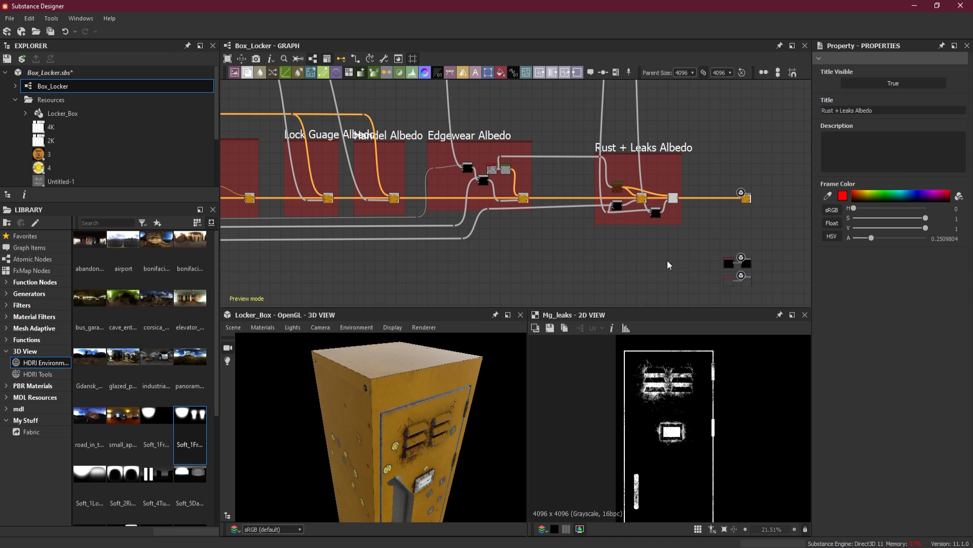
scroll(627, 277, down, 6)
middle_drag(587, 282, 646, 260)
key(ctrl+s)
scroll(695, 241, up, 3)
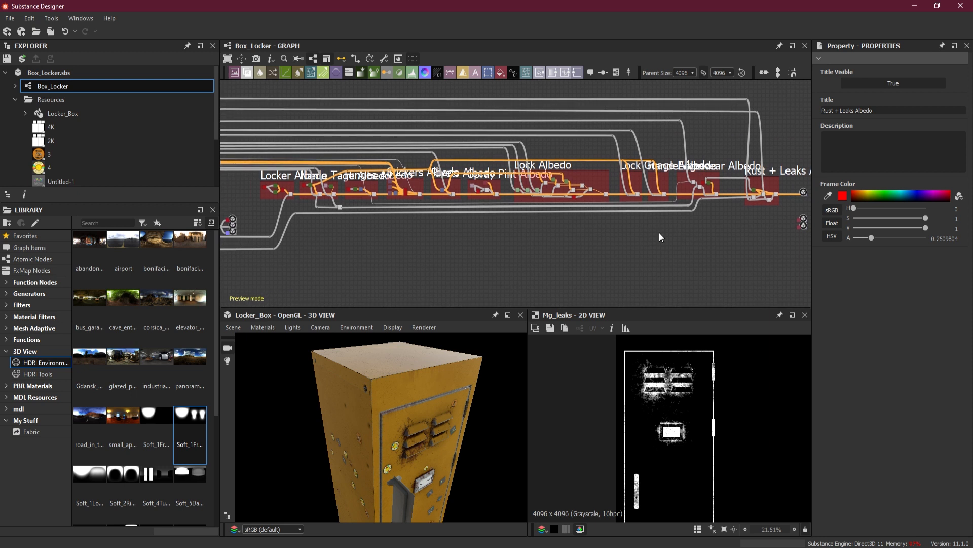
Step: Inspect the front door of the 3D locker, from the upper vents down to the lock and lower vents
drag(290, 406, 394, 428)
scroll(364, 393, up, 5)
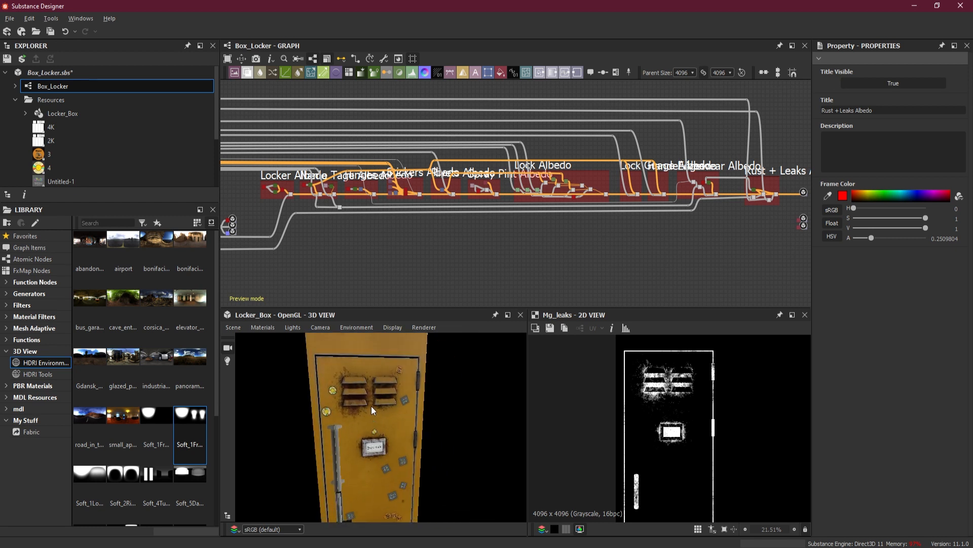
scroll(352, 385, down, 5)
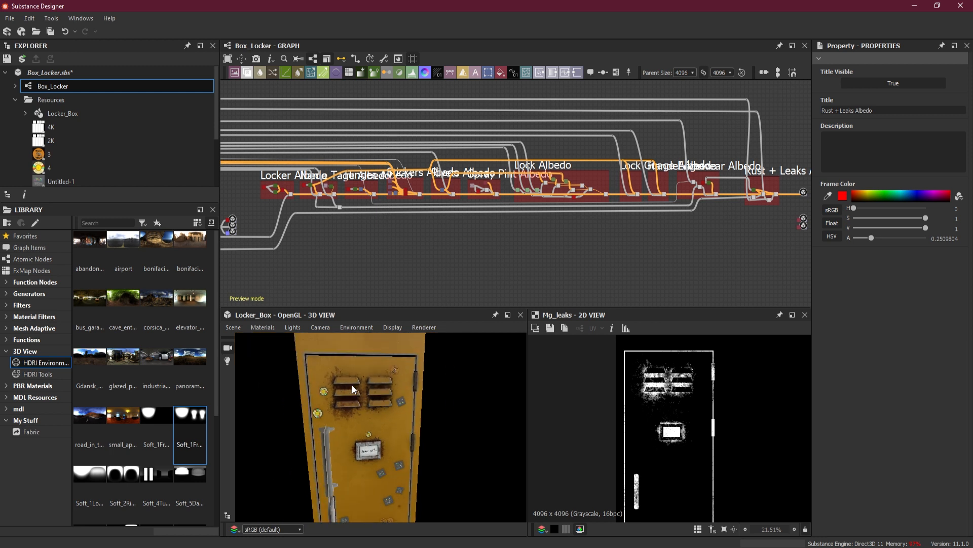
drag(345, 446, 372, 432)
middle_drag(372, 432, 359, 367)
drag(367, 430, 392, 418)
middle_drag(380, 383, 379, 440)
drag(379, 440, 360, 422)
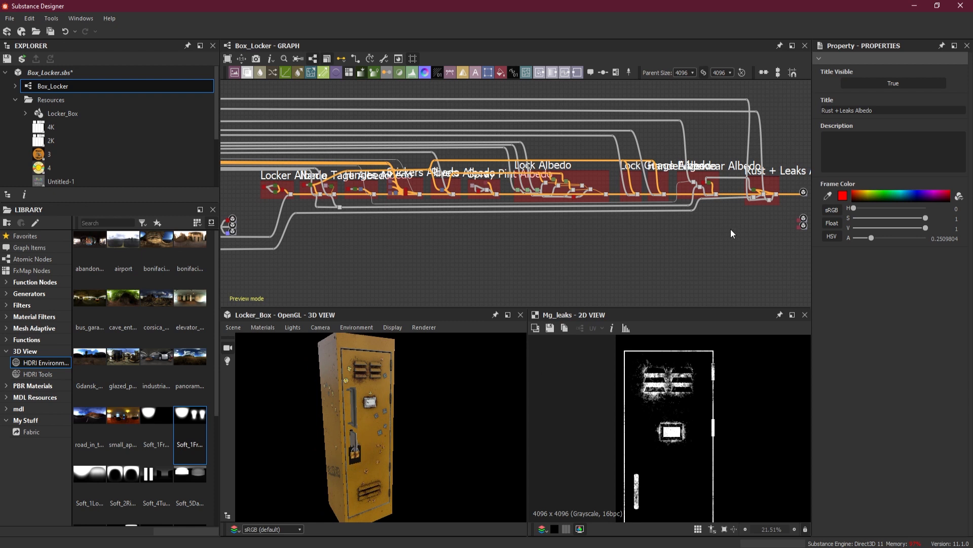
Step: Examine the Metallic and Roughness output nodes in the graph, and save the Box_Locker package again
middle_drag(731, 233, 655, 223)
scroll(657, 225, up, 10)
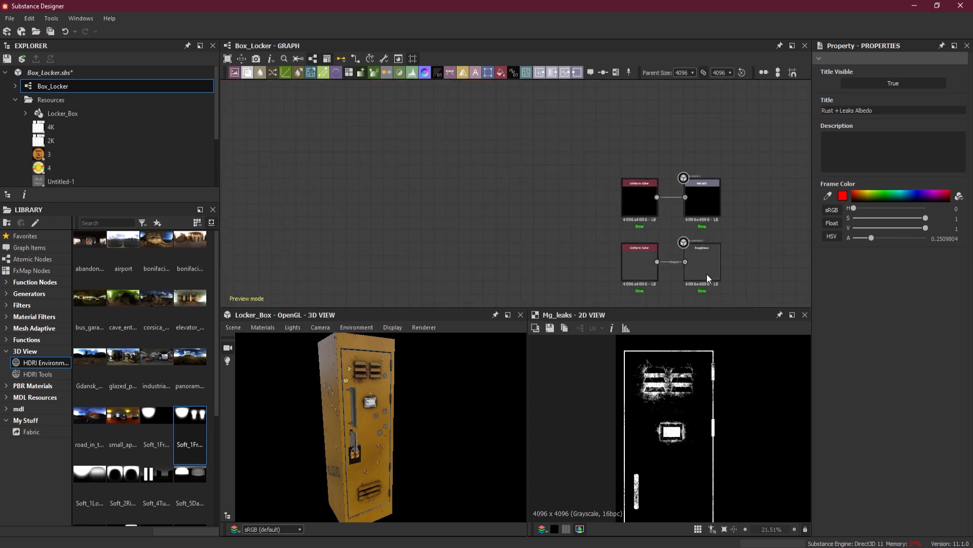
scroll(581, 229, down, 10)
middle_drag(544, 247, 613, 248)
click(50, 31)
Step: Examine the rust and leaks around the vents, handle, lock and name tag plate on the 3D locker, close up and as a whole
drag(395, 461, 434, 454)
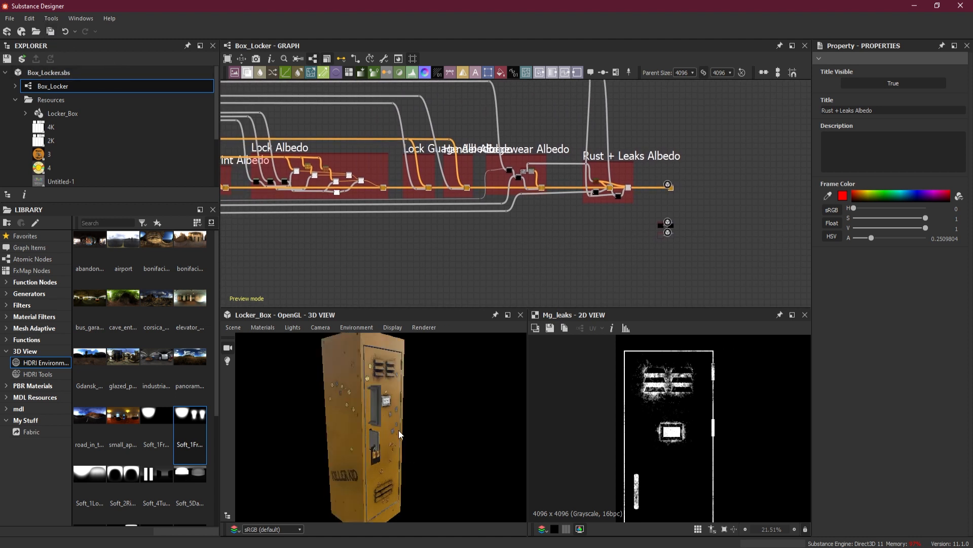
scroll(397, 429, up, 3)
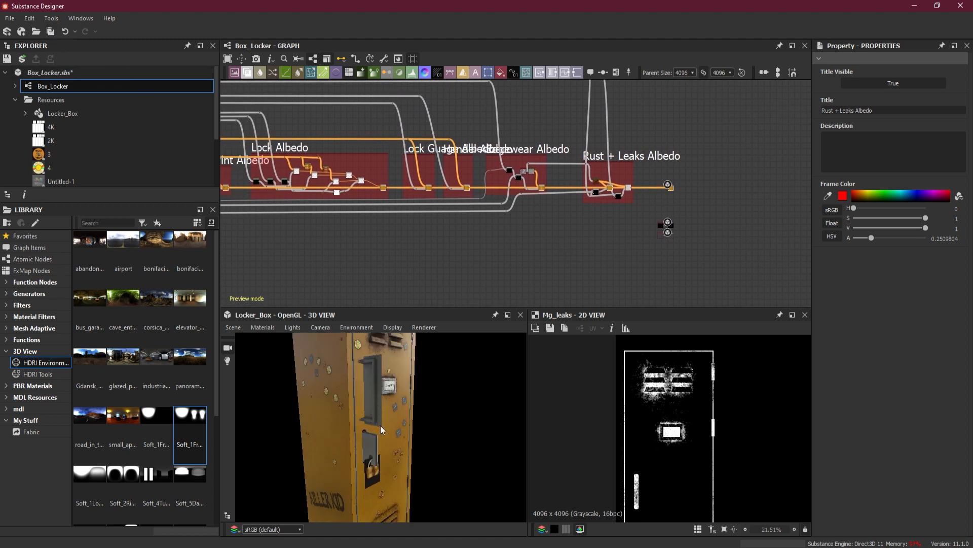
drag(376, 476, 379, 469)
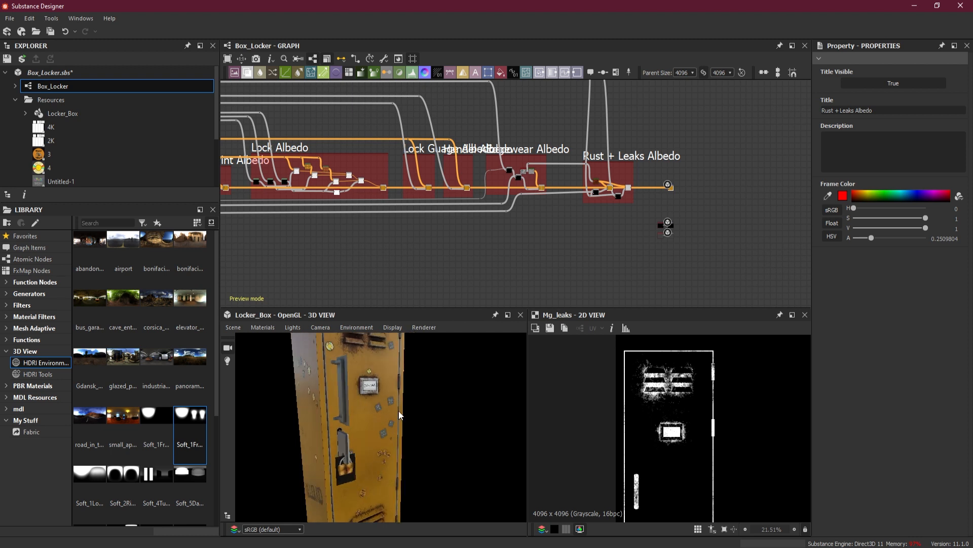
scroll(379, 397, down, 3)
mouse_move(373, 392)
mouse_down()
mouse_move(373, 423)
mouse_move(346, 381)
mouse_move(359, 400)
mouse_move(382, 381)
mouse_up()
scroll(346, 381, up, 6)
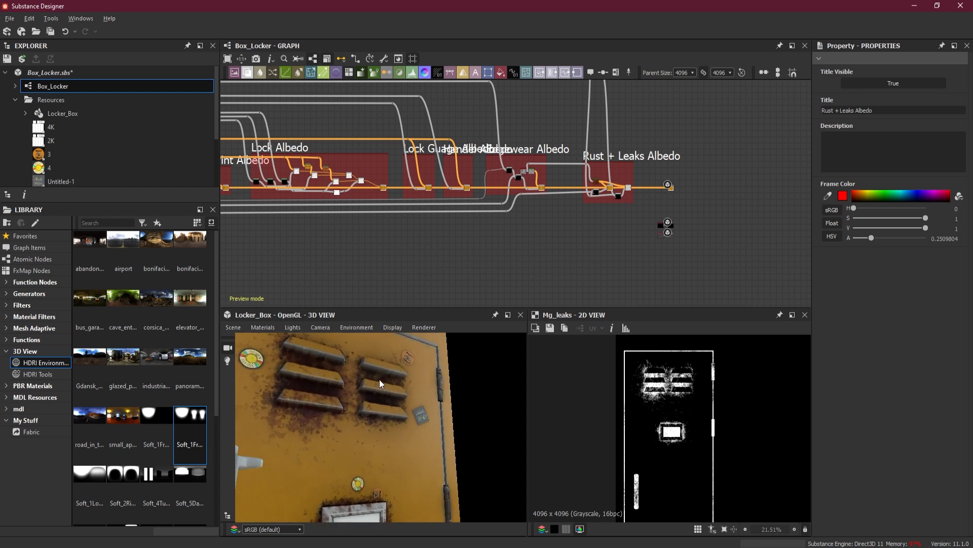
drag(379, 444, 379, 408)
scroll(379, 408, down, 3)
middle_drag(384, 421, 386, 428)
drag(386, 428, 389, 417)
scroll(389, 417, down, 2)
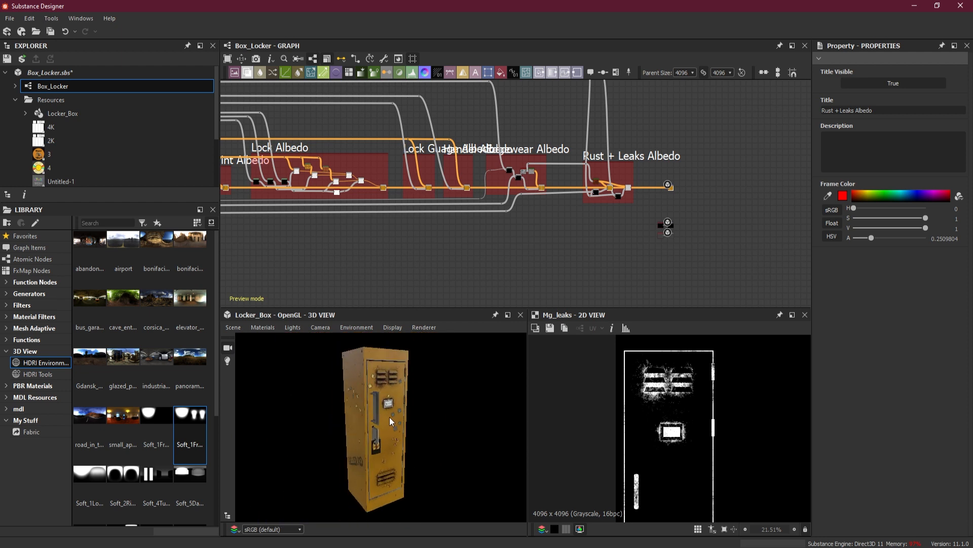